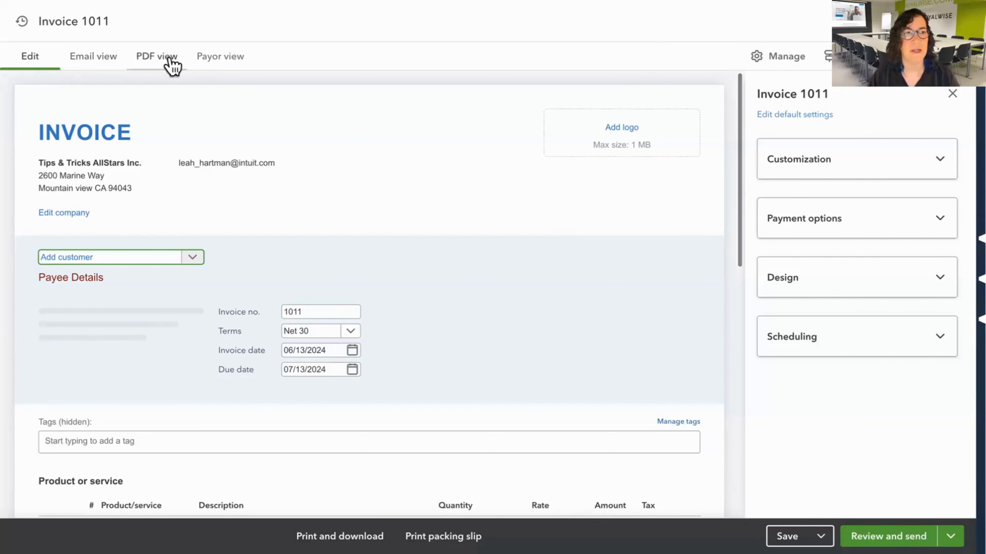
Preview the invoice's email version, return to editing, and select Gotham City as the customer.
{"action": "left_click", "coordinate": [94, 62]}
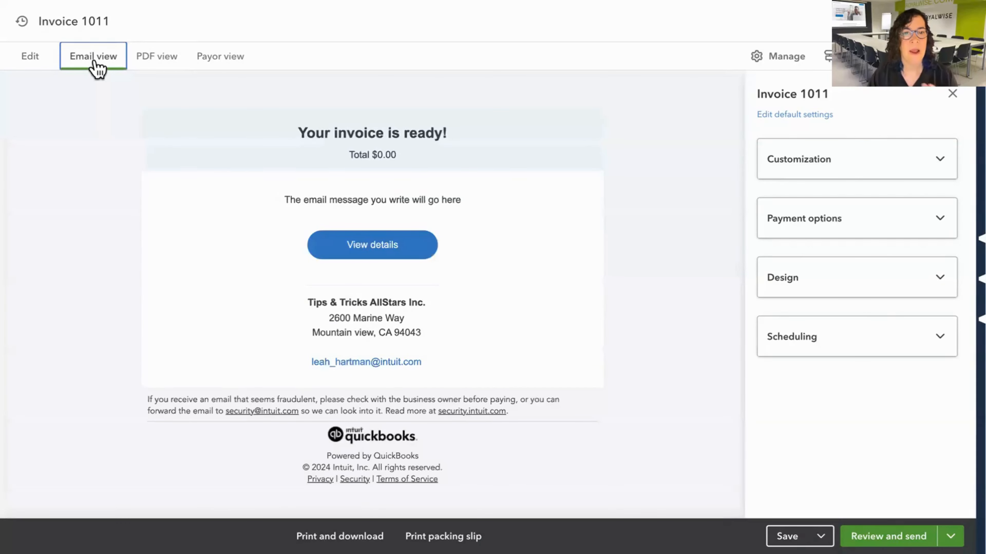
{"action": "left_click", "coordinate": [29, 62]}
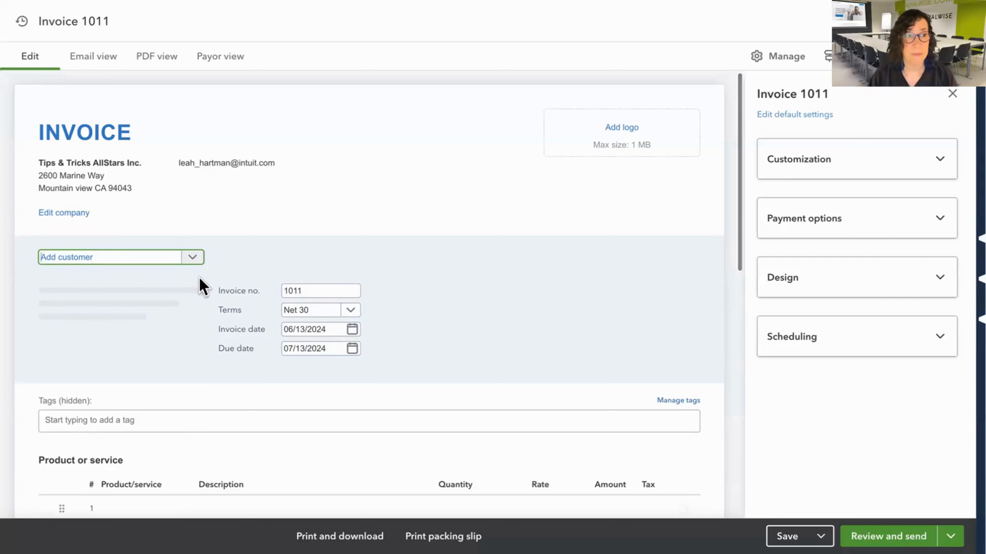
{"action": "left_click", "coordinate": [193, 258]}
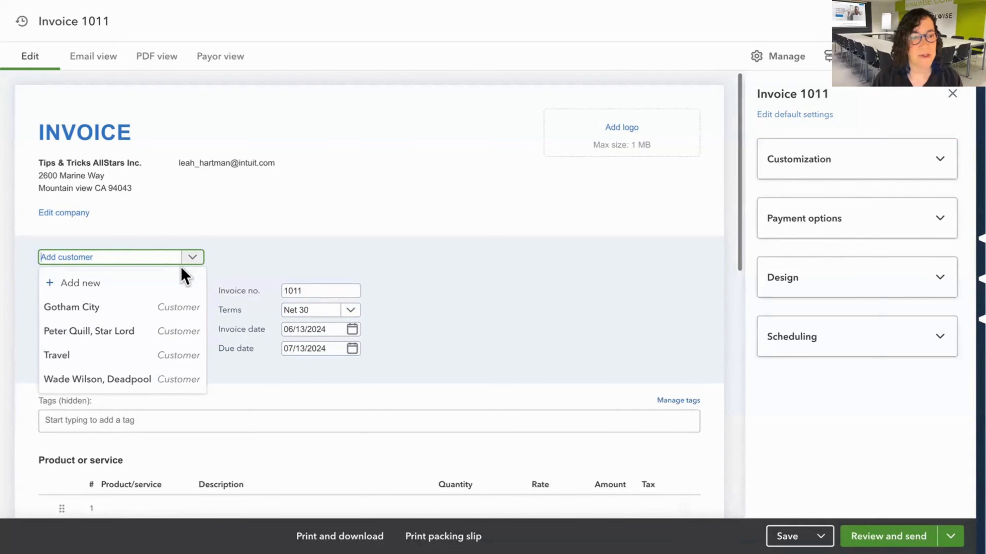
{"action": "left_click", "coordinate": [102, 315]}
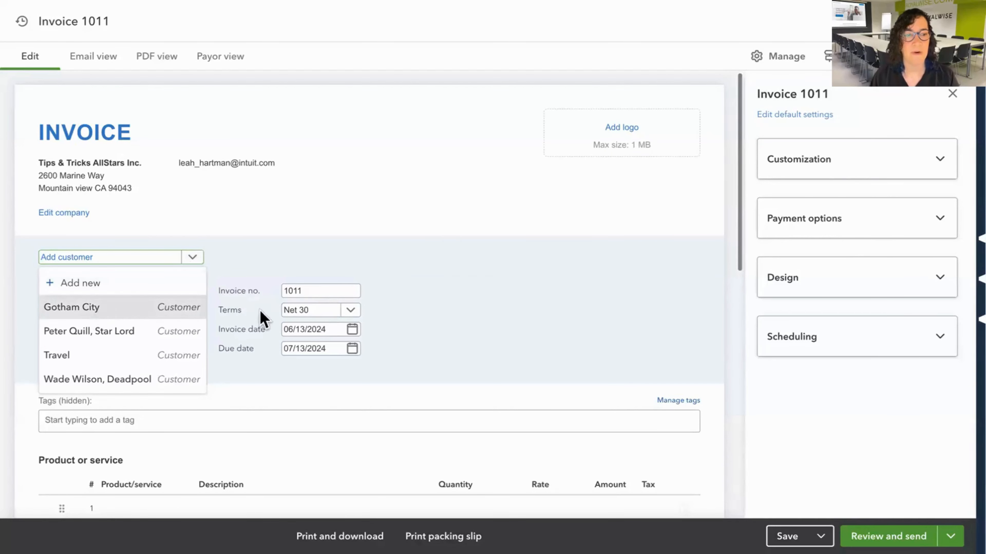
{"action": "scroll", "coordinate": [374, 279], "scroll_direction": "down", "scroll_amount": 2}
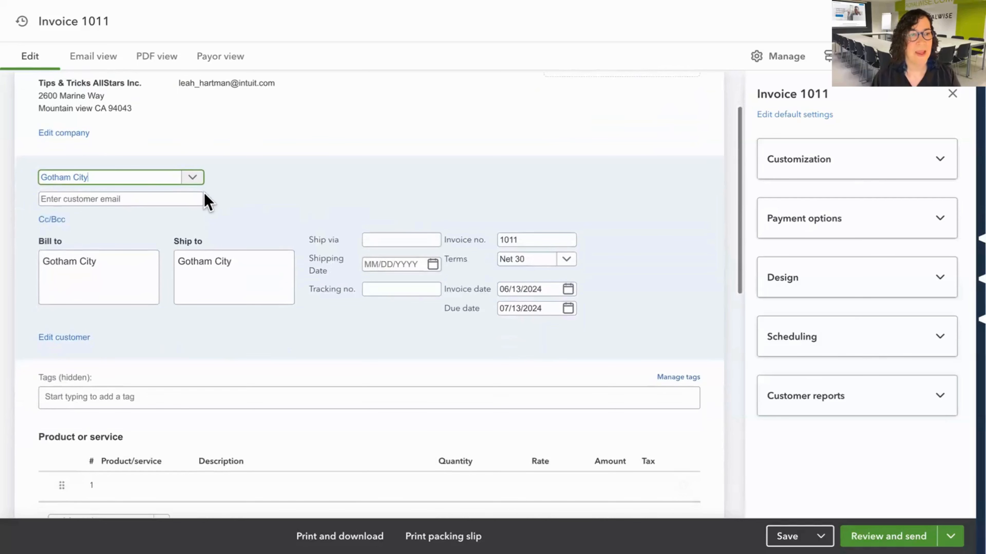
{"action": "left_click", "coordinate": [147, 200]}
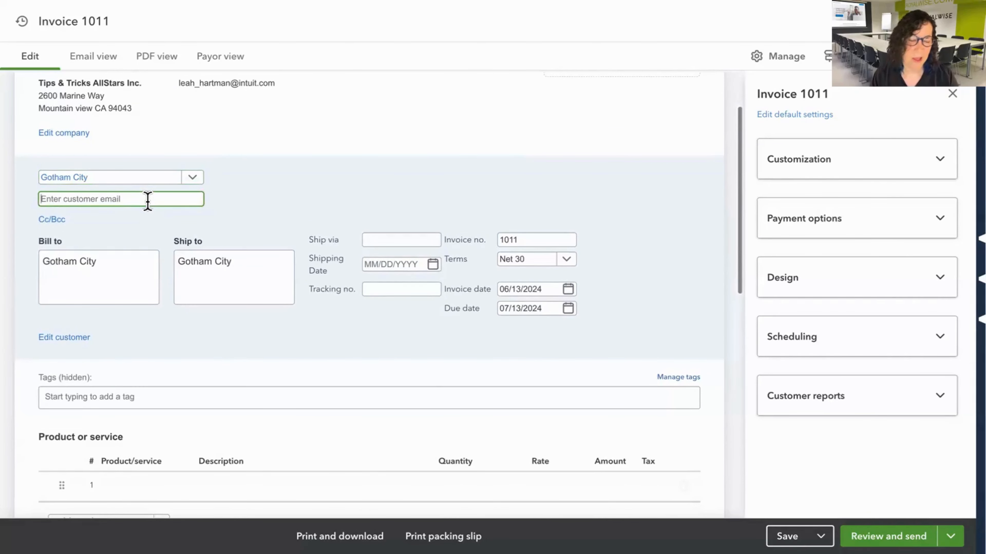
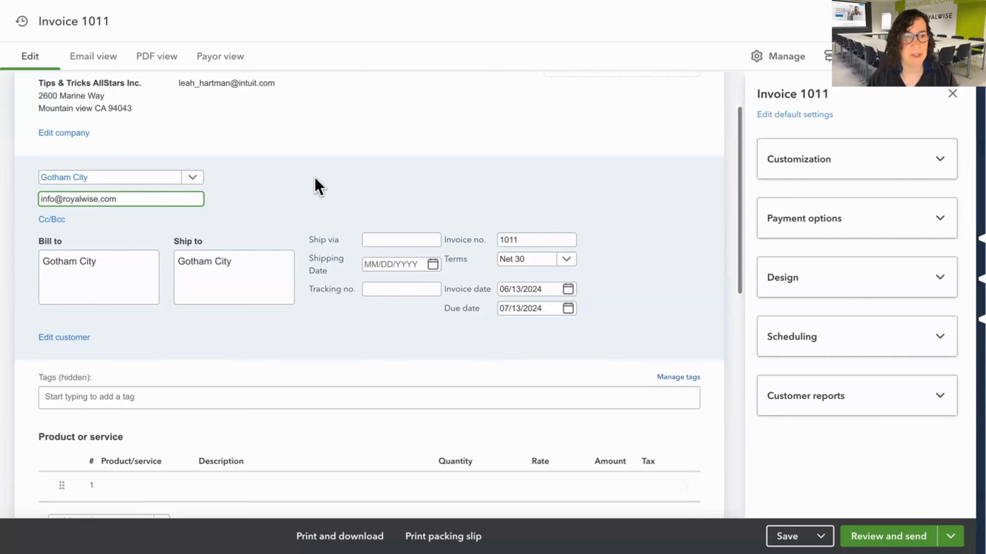
{"action": "left_click", "coordinate": [315, 179]}
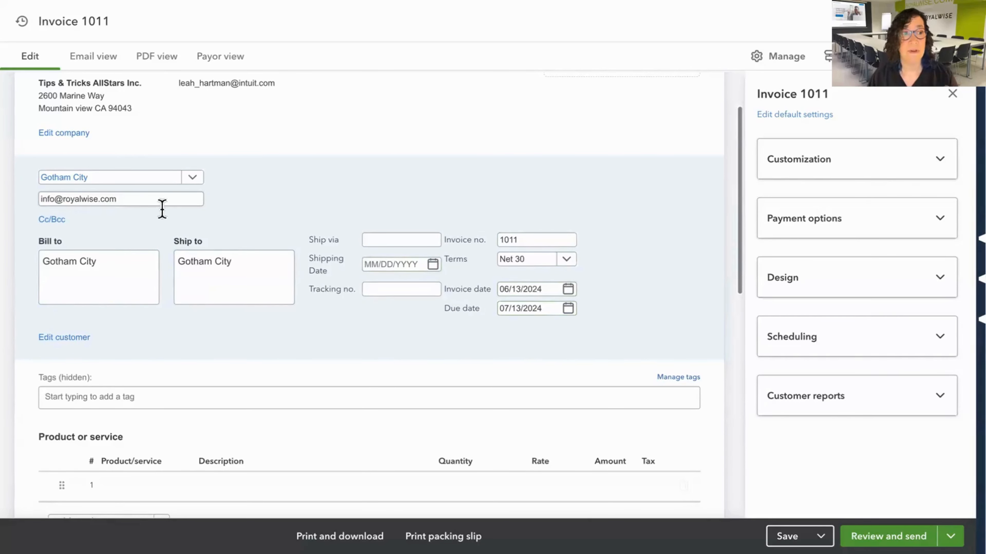
{"action": "left_click_drag", "start_coordinate": [142, 200], "coordinate": [34, 196]}
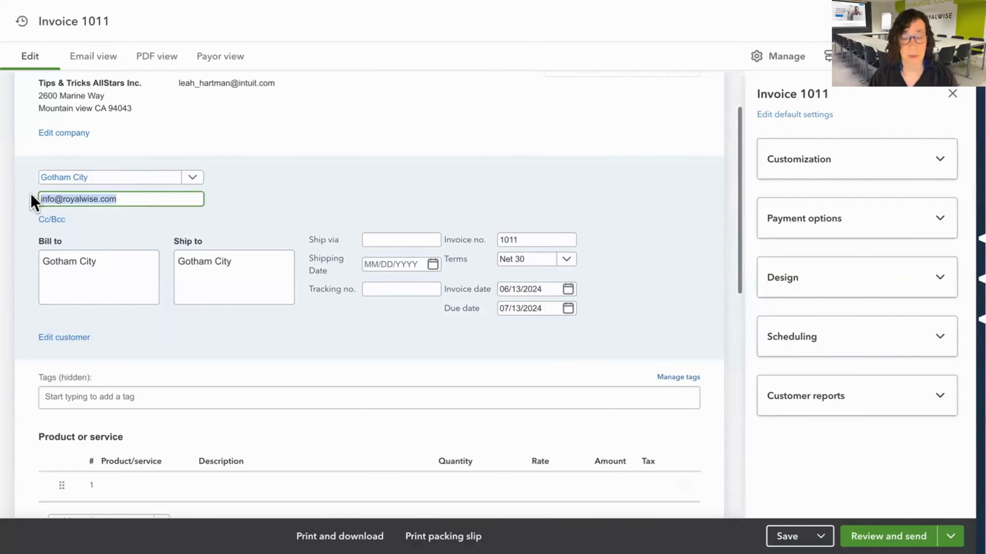
{"action": "key", "text": "BackSpace"}
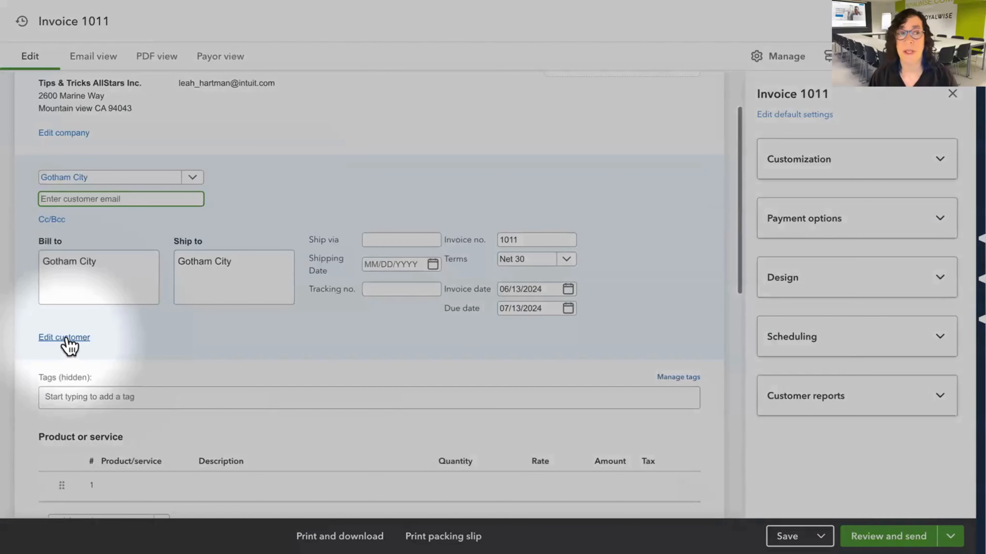
Open the Gotham City customer record from the invoice and fill in the customer's email address.
{"action": "left_click", "coordinate": [66, 338]}
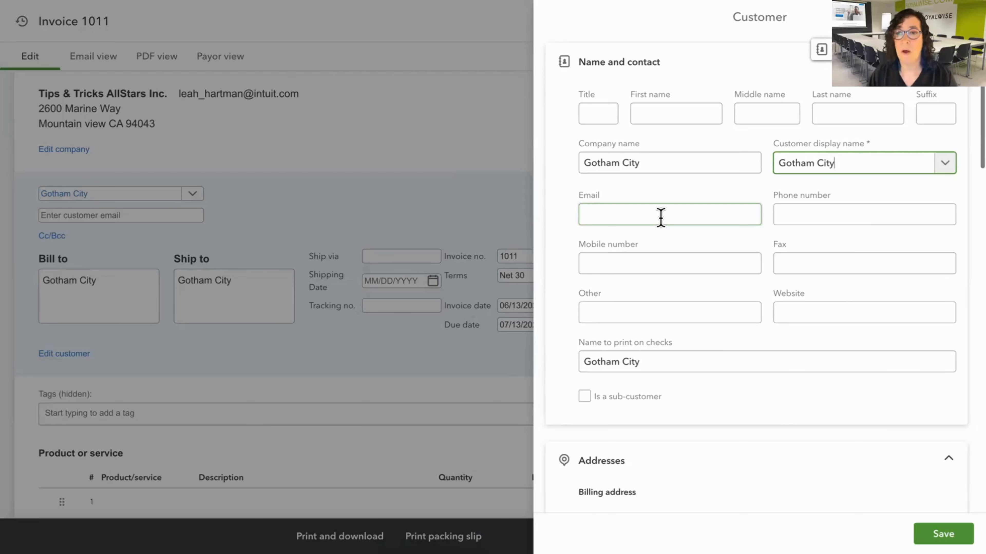
{"action": "left_click", "coordinate": [661, 218]}
{"action": "key", "text": "ctrl+v"}
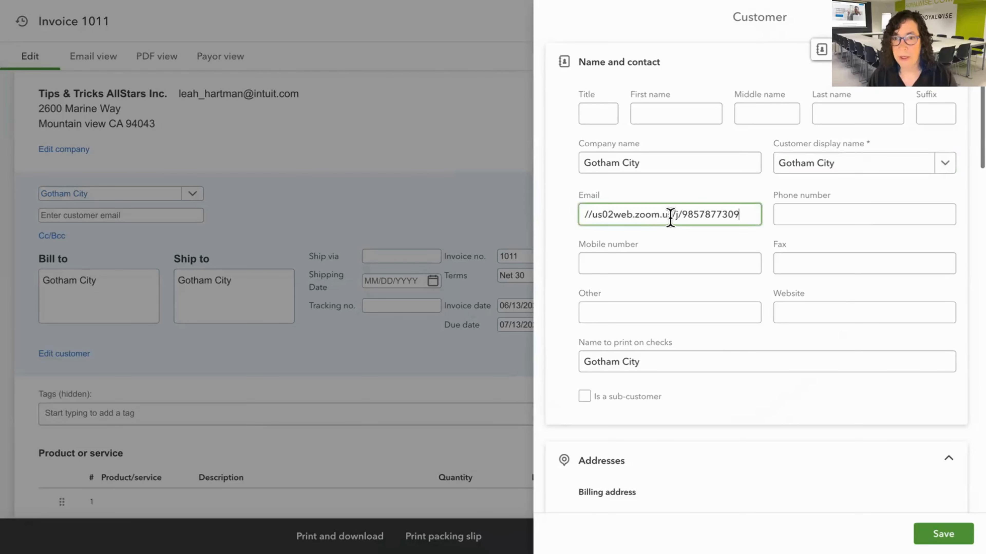
{"action": "left_click_drag", "start_coordinate": [739, 214], "coordinate": [559, 221]}
{"action": "key", "text": "BackSpace"}
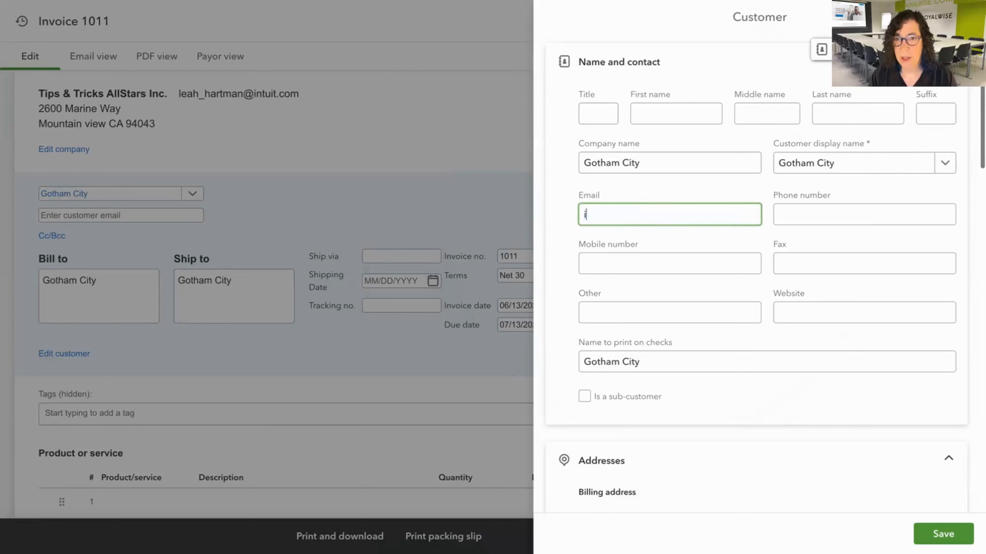
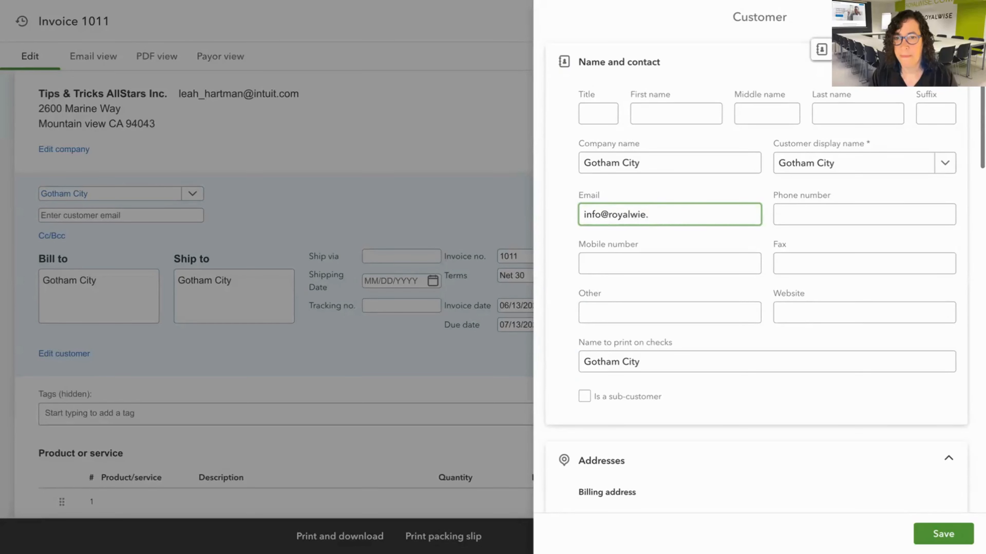
Review the address, notes, payments, tax and custom field sections of the customer record and save it.
{"action": "scroll", "coordinate": [674, 349], "scroll_direction": "down", "scroll_amount": 7}
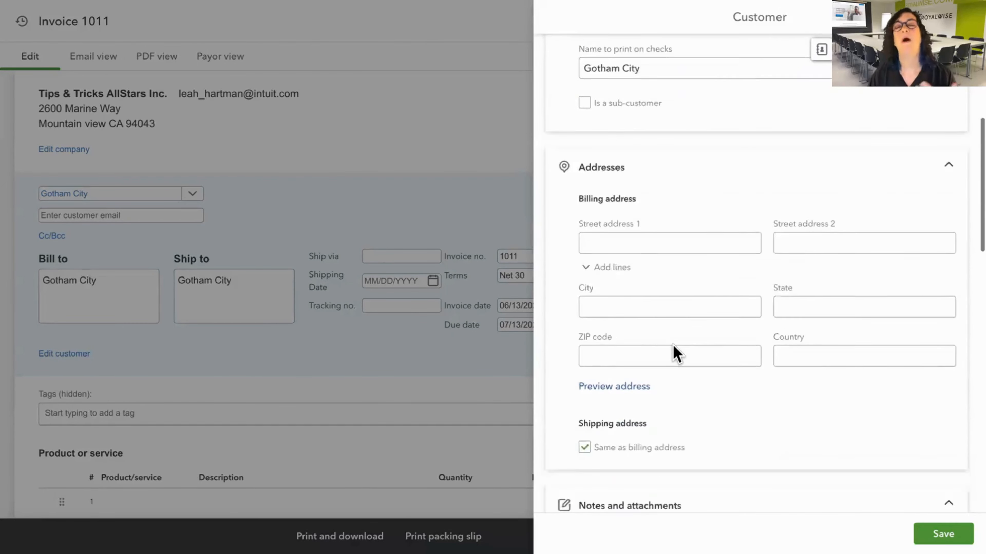
{"action": "scroll", "coordinate": [673, 352], "scroll_direction": "down", "scroll_amount": 7}
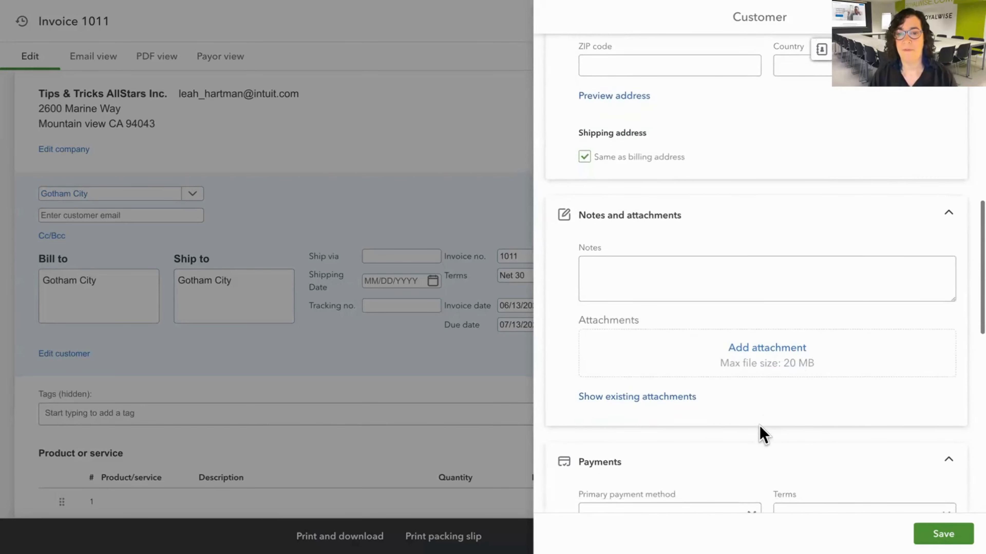
{"action": "scroll", "coordinate": [763, 434], "scroll_direction": "down", "scroll_amount": 9}
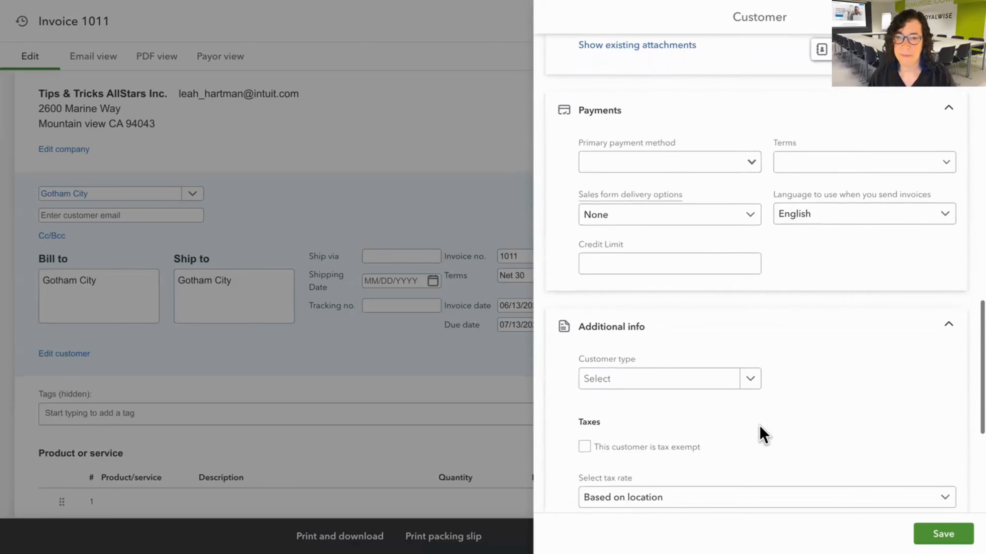
{"action": "scroll", "coordinate": [762, 434], "scroll_direction": "down", "scroll_amount": 5}
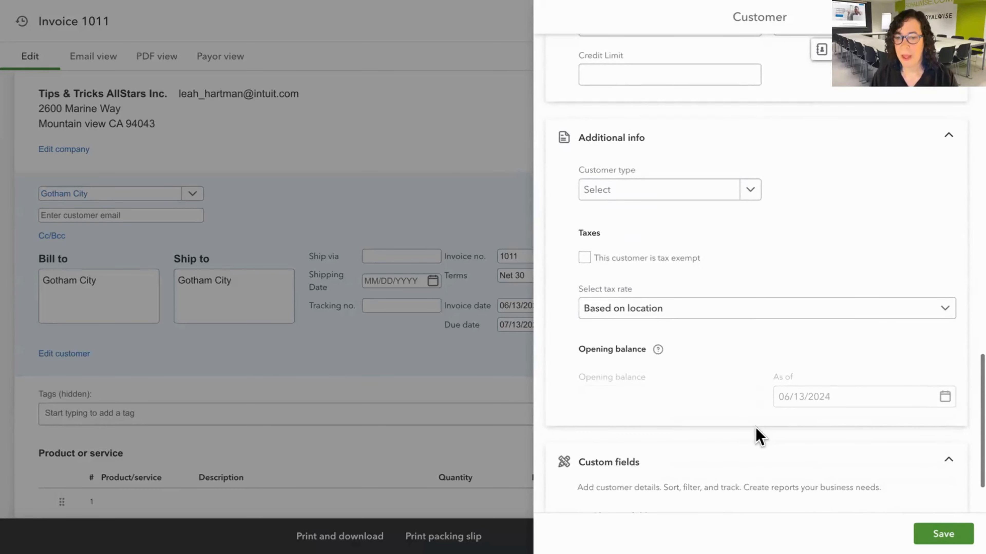
{"action": "scroll", "coordinate": [757, 435], "scroll_direction": "down", "scroll_amount": 3}
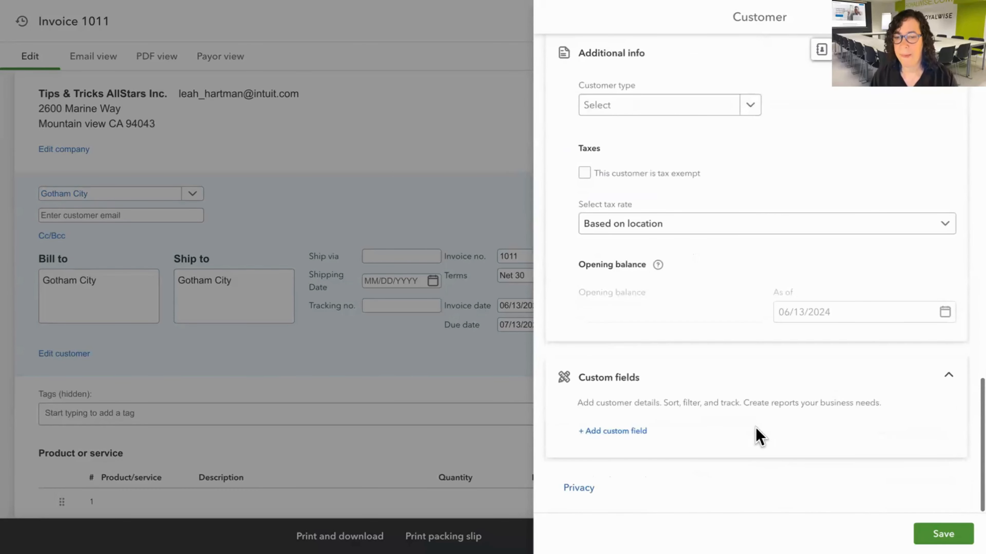
{"action": "left_click", "coordinate": [937, 534]}
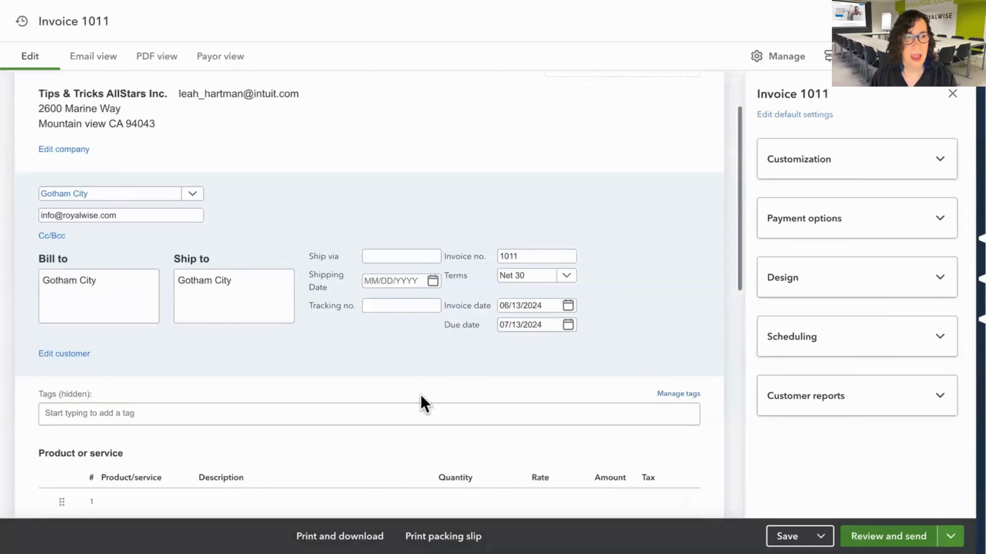
{"action": "left_click_drag", "start_coordinate": [132, 217], "coordinate": [24, 217]}
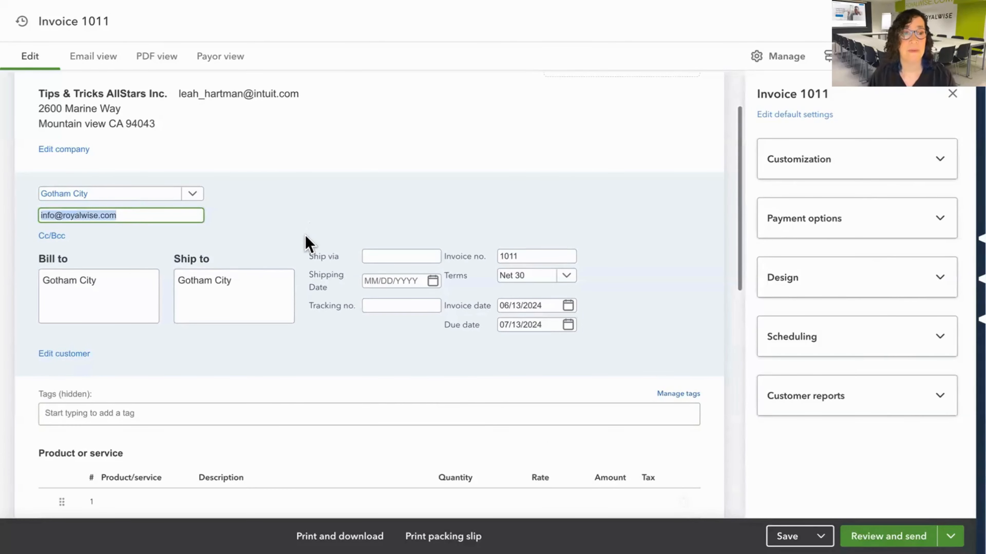
{"action": "left_click", "coordinate": [141, 295]}
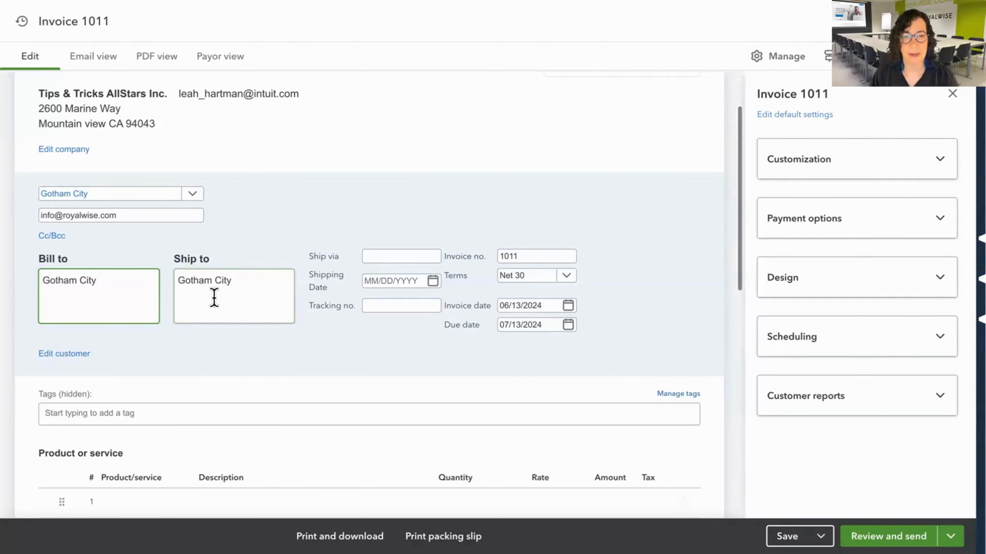
Add the Heroic Deed service as the first line item of the invoice.
{"action": "scroll", "coordinate": [263, 353], "scroll_direction": "down", "scroll_amount": 4}
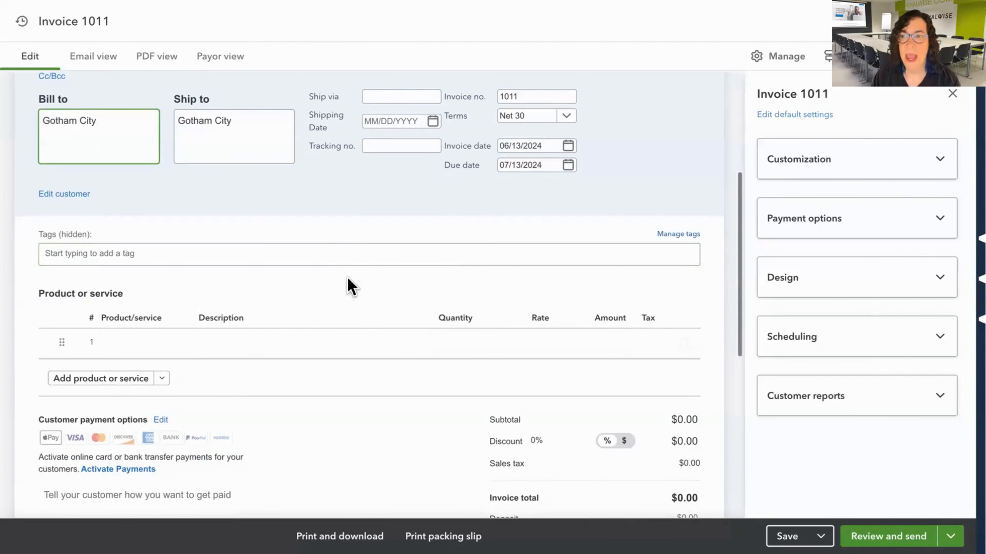
{"action": "scroll", "coordinate": [351, 287], "scroll_direction": "down", "scroll_amount": 1}
{"action": "left_click", "coordinate": [145, 291]}
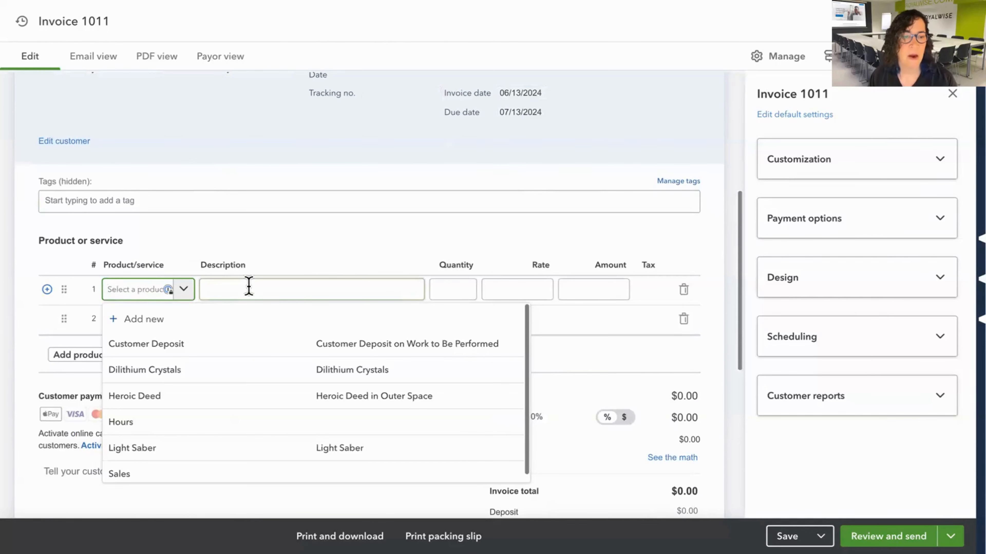
{"action": "left_click", "coordinate": [155, 401]}
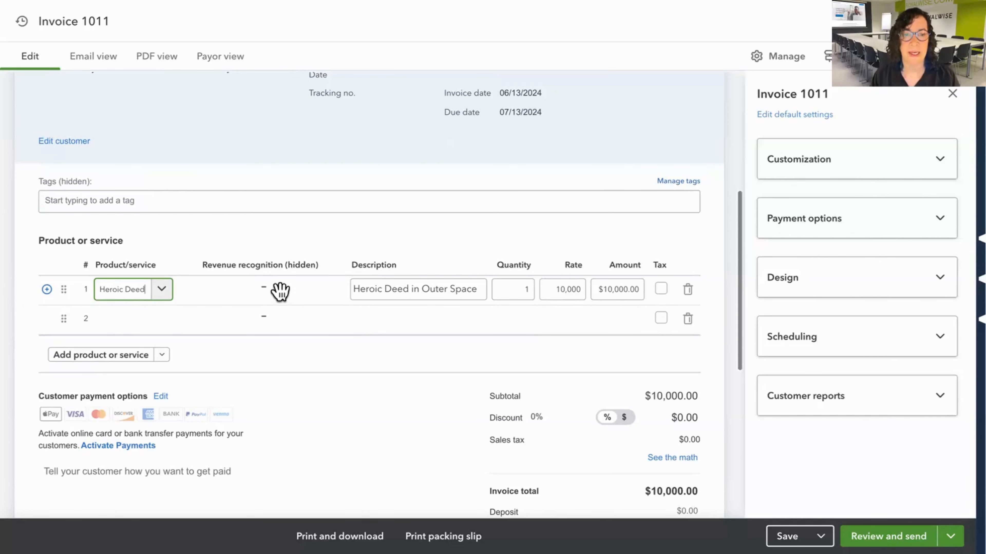
Change the first line item's description to "Heroic Deed - fight monsters".
{"action": "left_click", "coordinate": [426, 288]}
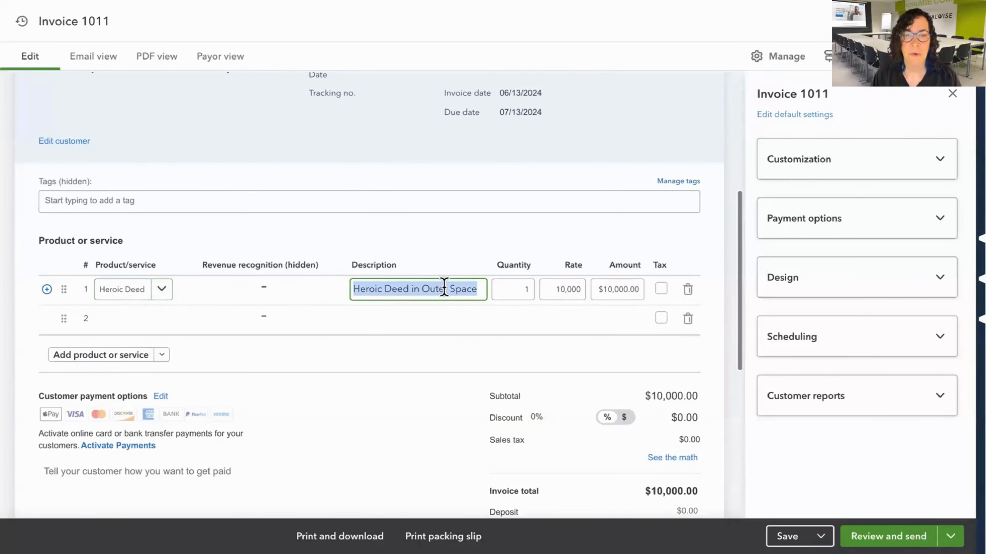
{"action": "left_click", "coordinate": [427, 288]}
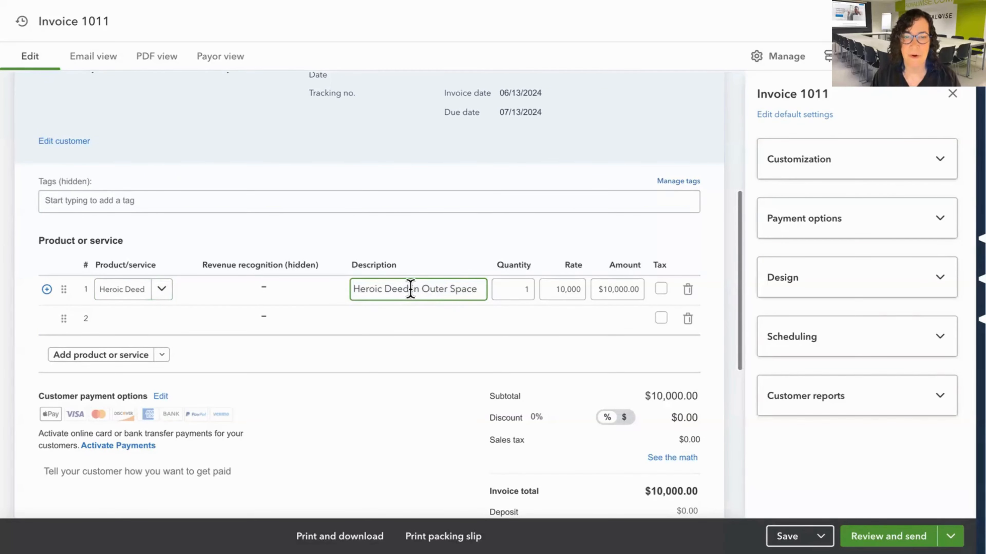
{"action": "left_click_drag", "start_coordinate": [412, 288], "coordinate": [490, 293]}
{"action": "key", "text": "BackSpace"}
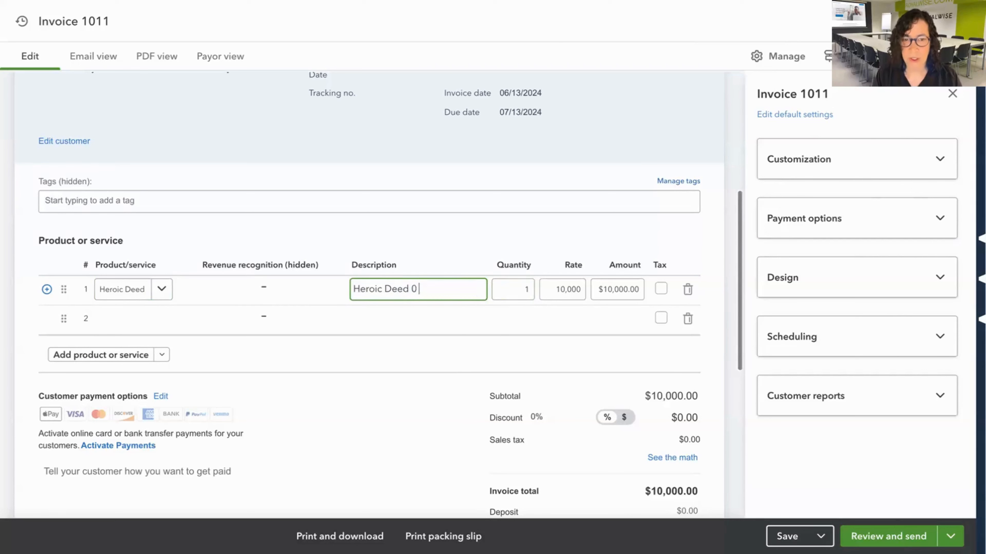
{"action": "type", "text": "- fi"}
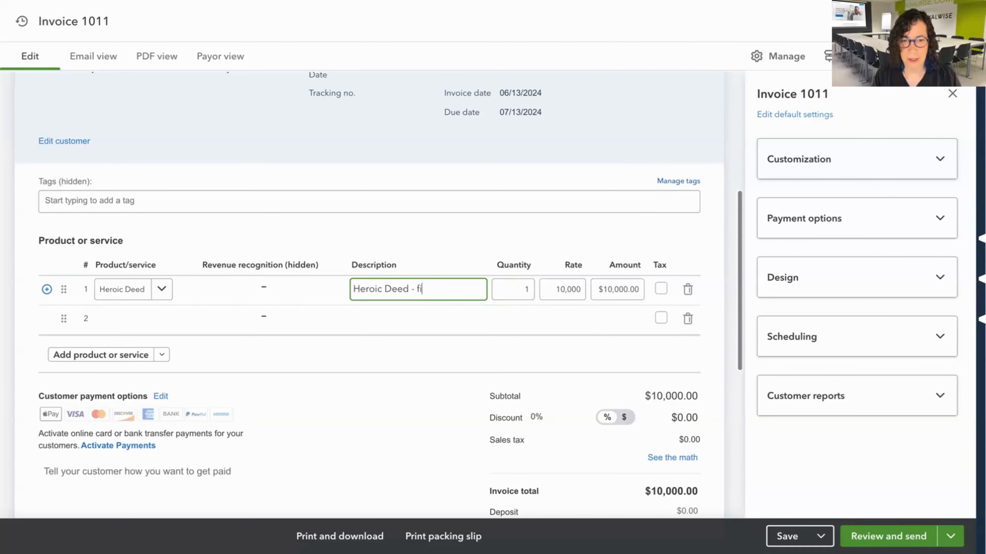
{"action": "type", "text": "ght mon"}
{"action": "key", "text": "BackSpace"}
{"action": "key", "text": "BackSpace"}
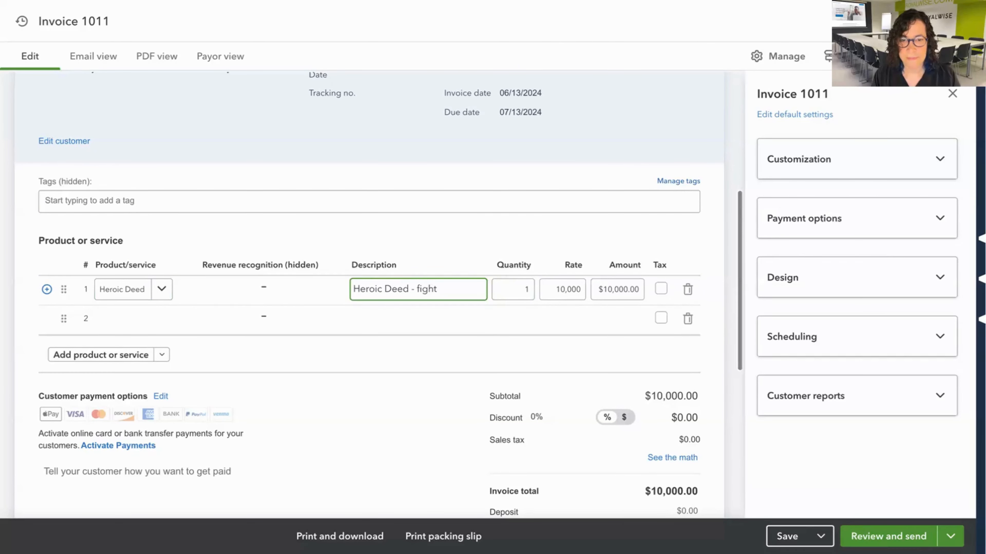
{"action": "type", "text": "mont"}
{"action": "type", "text": "sters"}
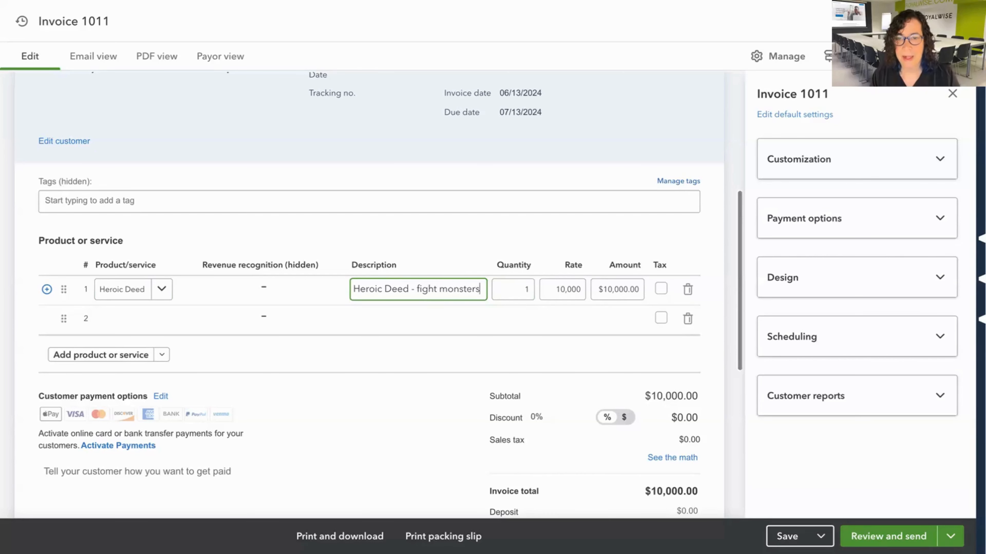
{"action": "key", "text": "Tab"}
Set the rate of the Heroic Deed line item to 500,000.
{"action": "left_click", "coordinate": [575, 289]}
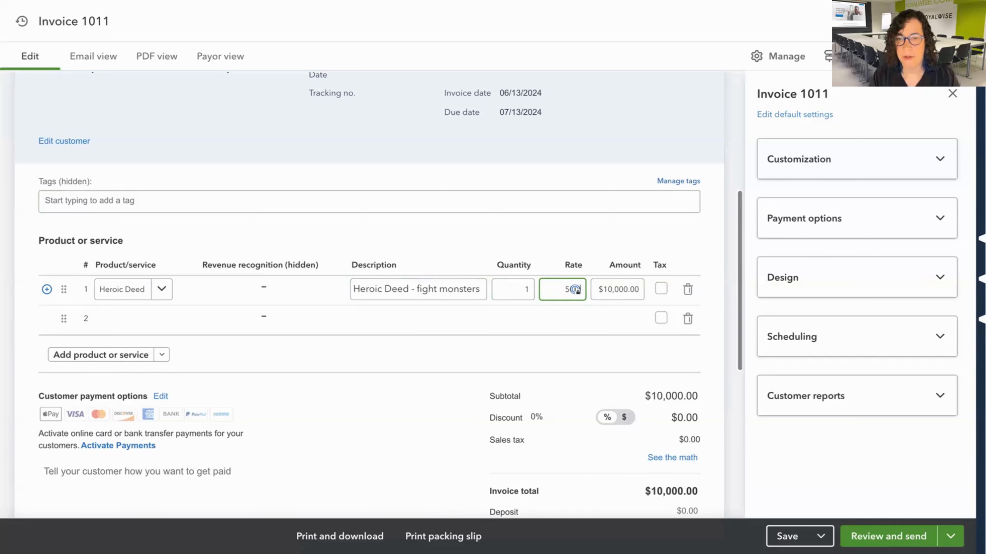
{"action": "type", "text": "00000"}
{"action": "key", "text": "Tab"}
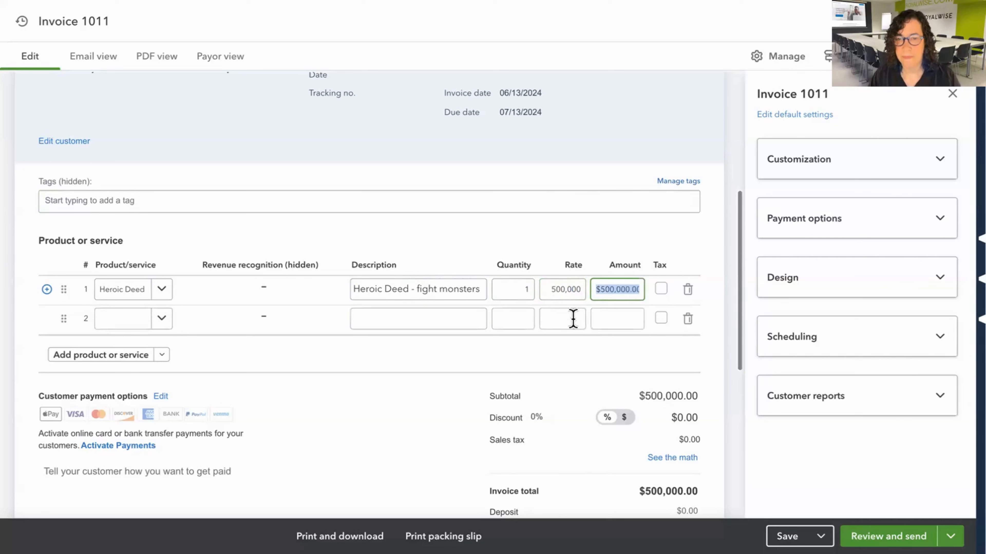
Set the rate of the Heroic Deed line item to 50,000.
{"action": "left_click", "coordinate": [563, 289]}
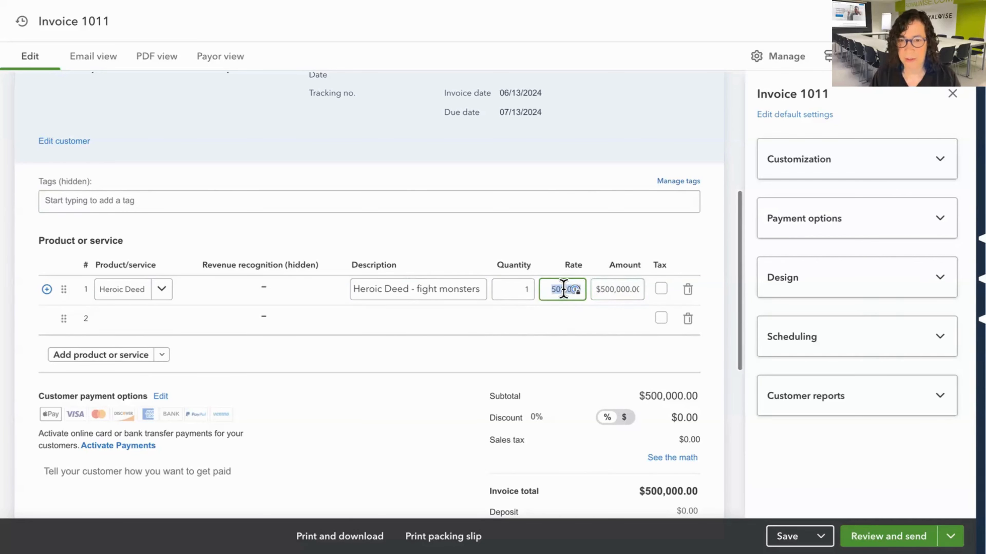
{"action": "type", "text": "50000"}
{"action": "key", "text": "Tab"}
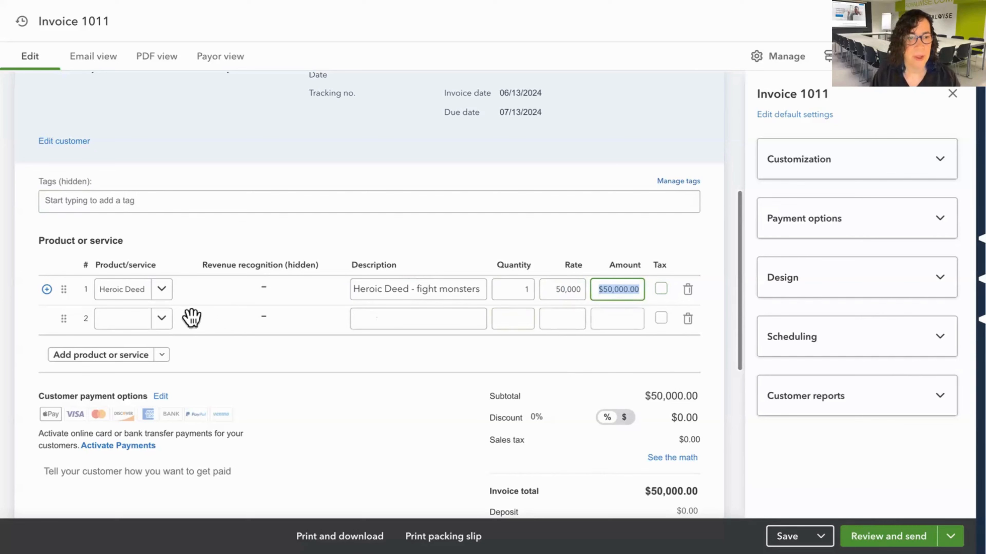
Add Dilithium Crystals as a line item and move it above the Heroic Deed line.
{"action": "left_click", "coordinate": [166, 325]}
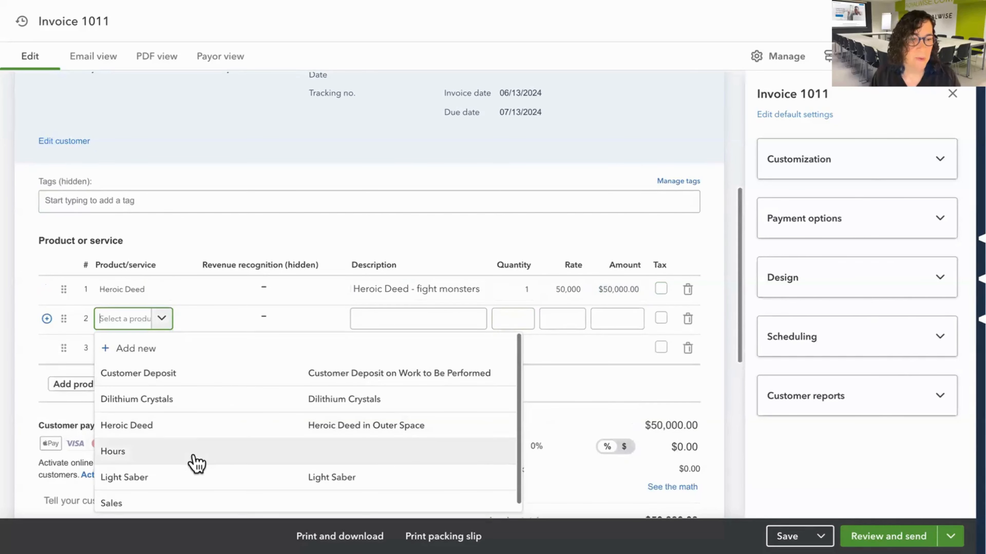
{"action": "left_click", "coordinate": [186, 400]}
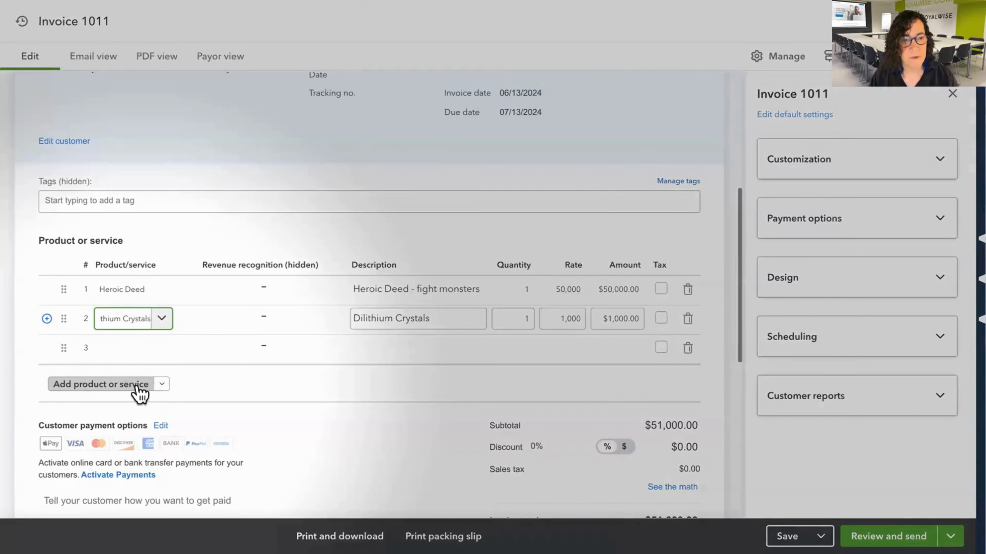
{"action": "left_click", "coordinate": [138, 386]}
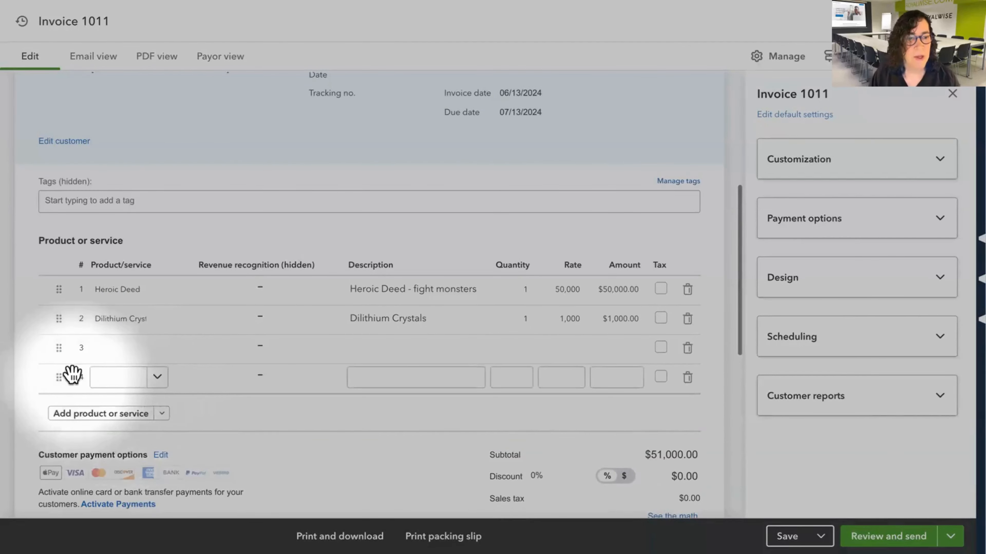
{"action": "left_click_drag", "start_coordinate": [58, 316], "coordinate": [56, 283]}
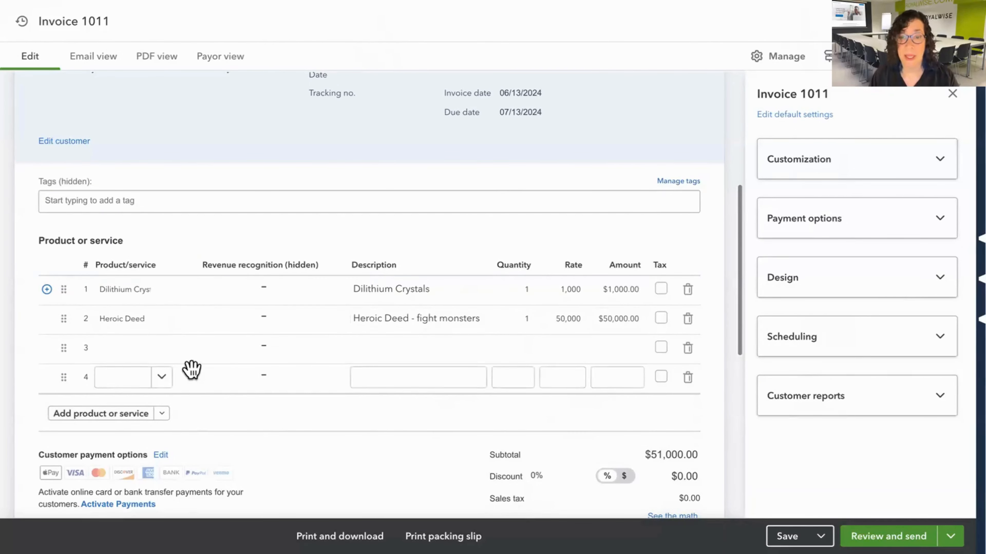
Add a subtotal row below the Heroic Deed line and delete the empty rows beneath it.
{"action": "left_click", "coordinate": [135, 357]}
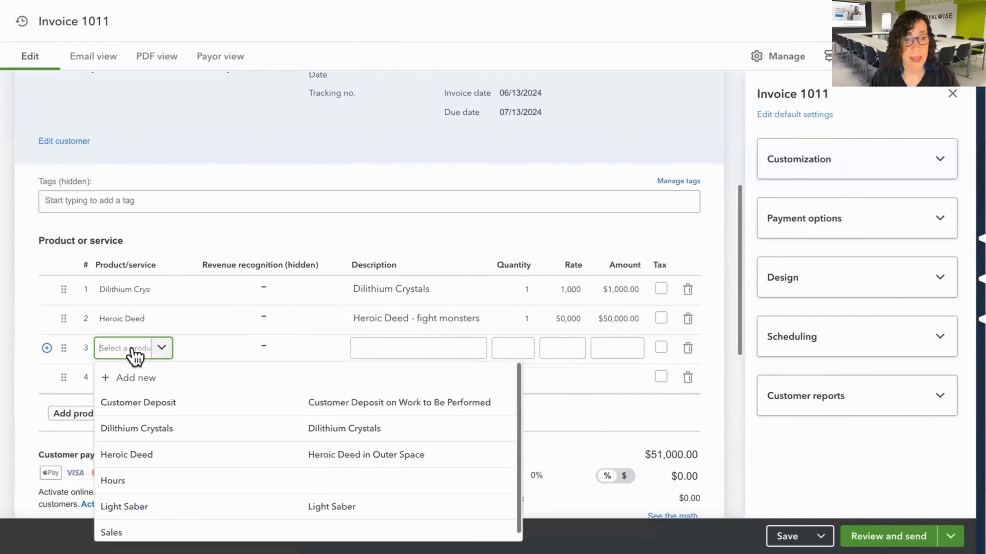
{"action": "left_click", "coordinate": [43, 406]}
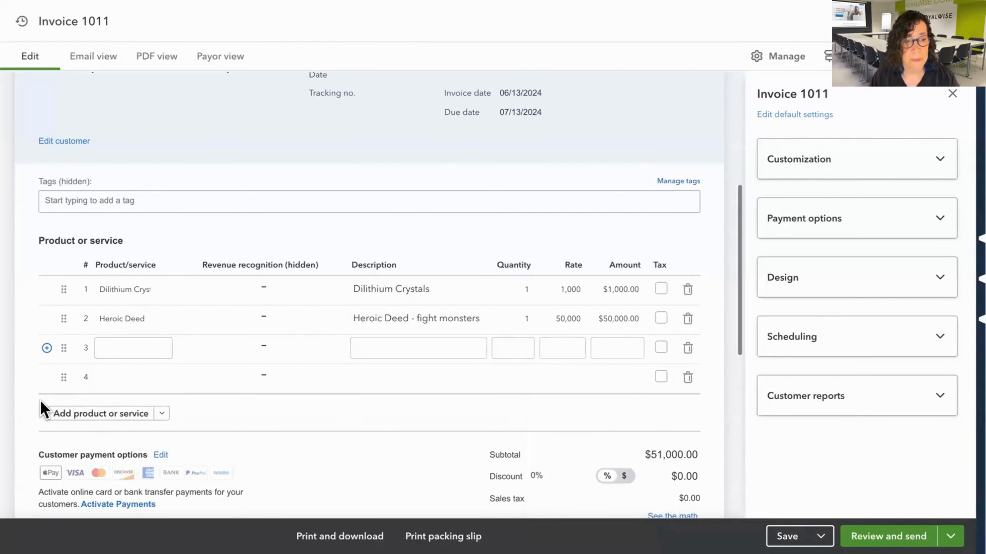
{"action": "left_click", "coordinate": [162, 414]}
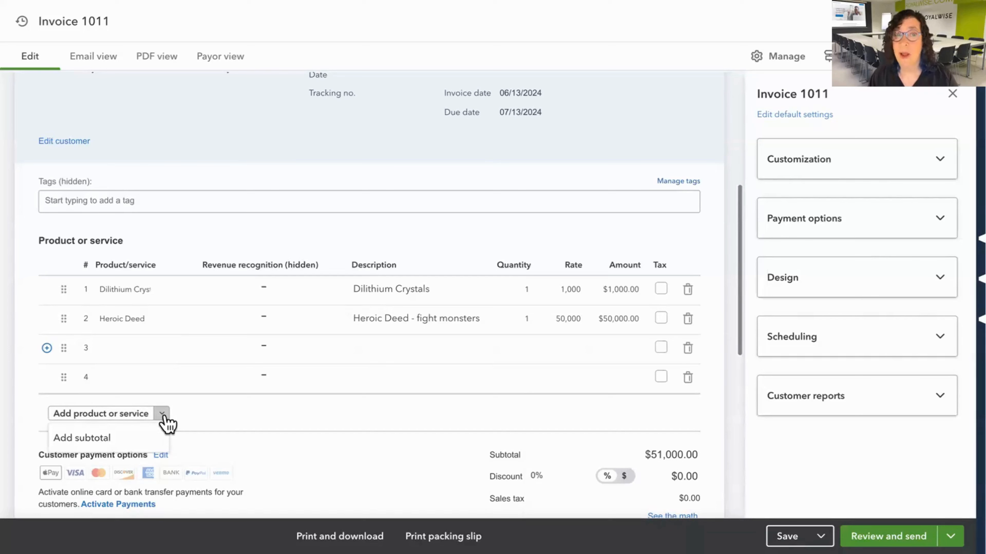
{"action": "left_click", "coordinate": [105, 441]}
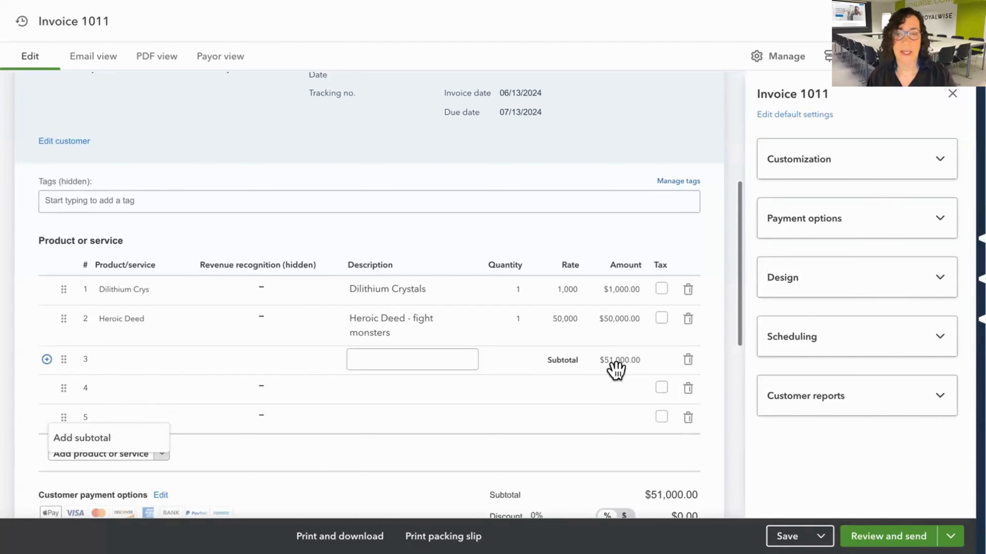
{"action": "left_click", "coordinate": [688, 419]}
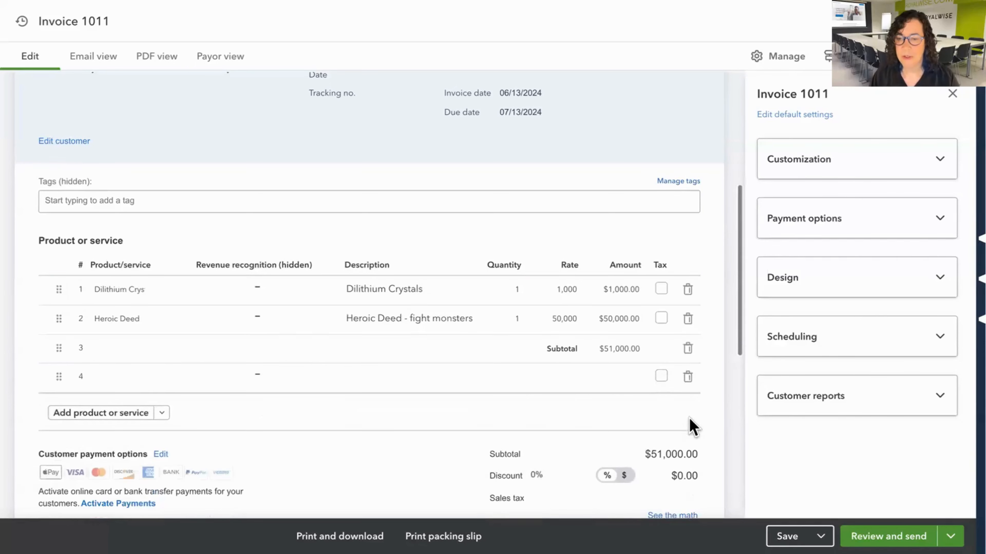
{"action": "left_click", "coordinate": [689, 379]}
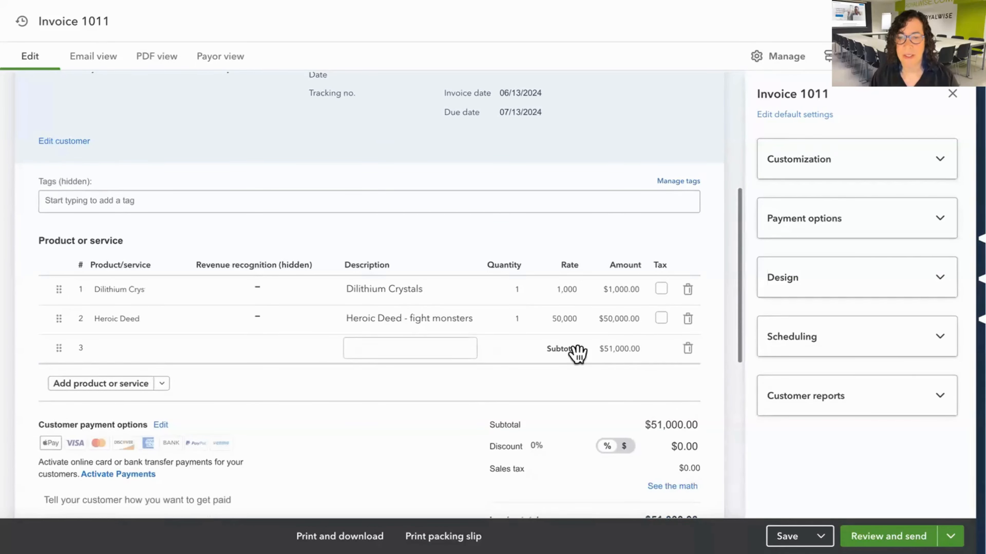
Add Light Saber as a line item below the subtotal row.
{"action": "left_click", "coordinate": [131, 393]}
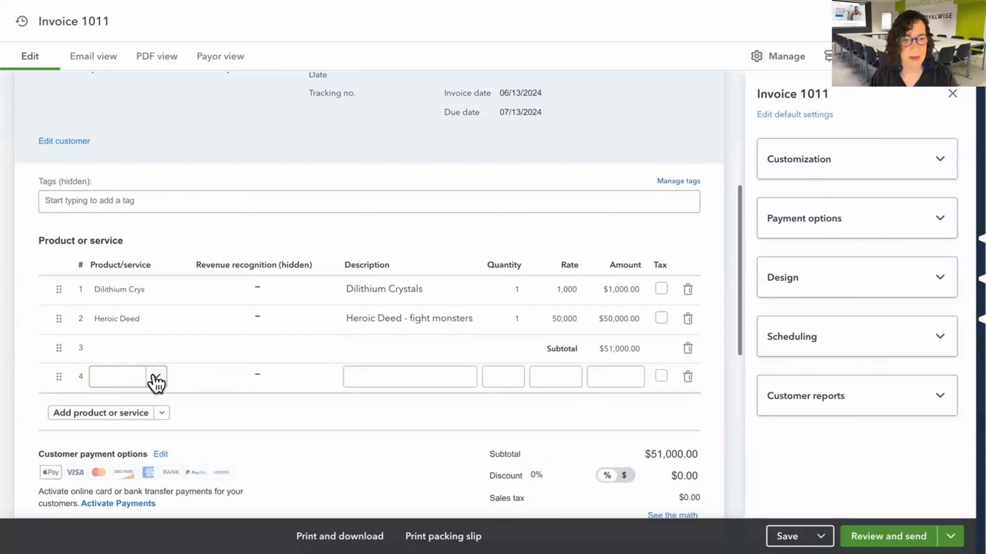
{"action": "left_click", "coordinate": [321, 421]}
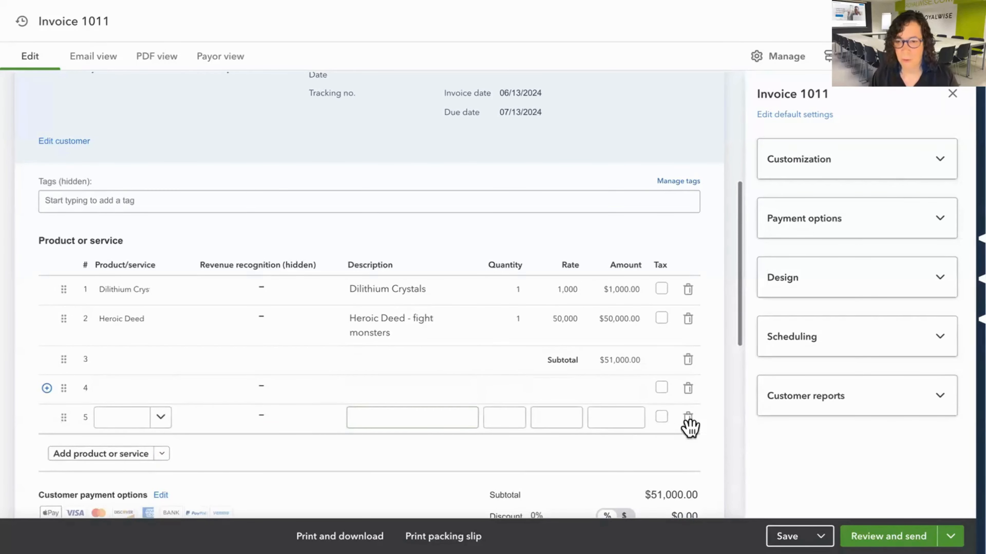
{"action": "left_click", "coordinate": [281, 380]}
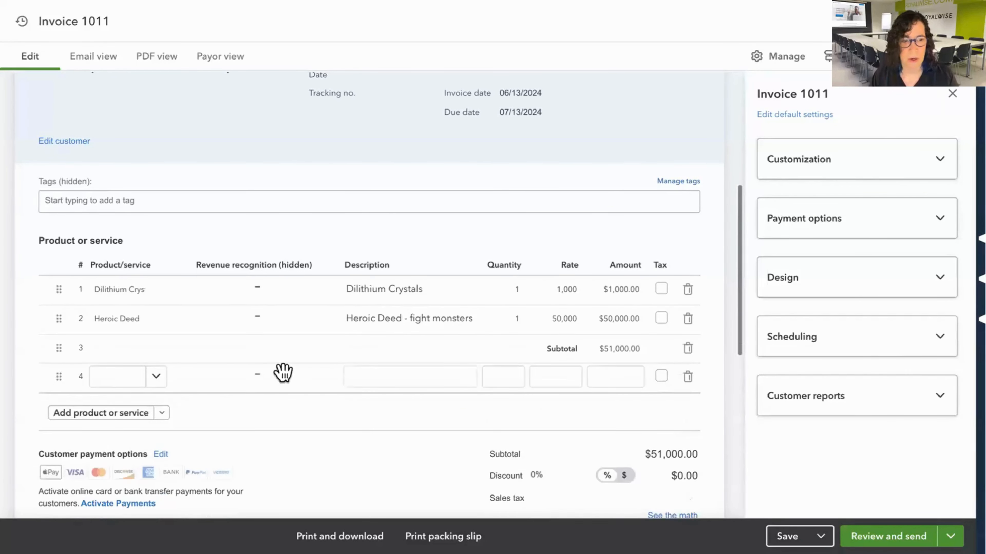
{"action": "left_click", "coordinate": [157, 388]}
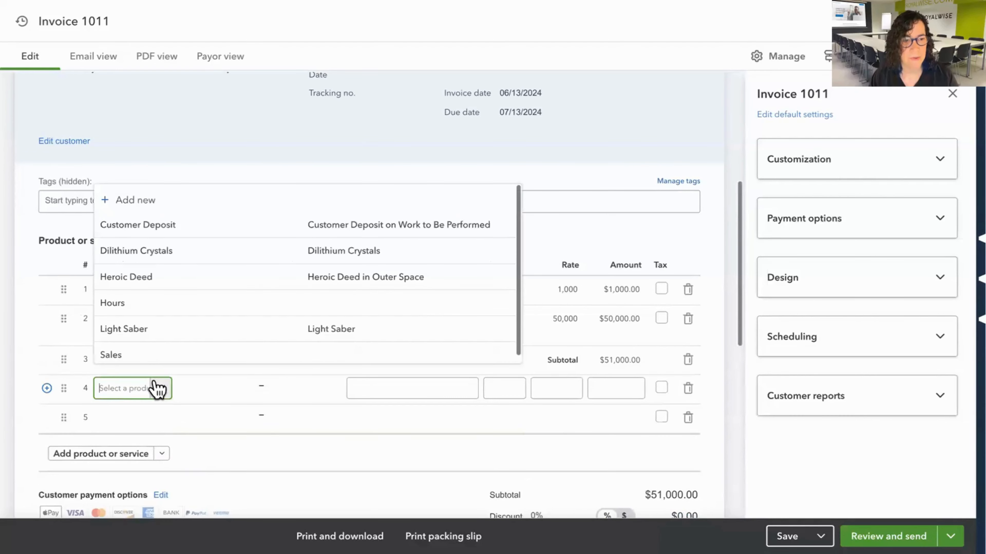
{"action": "left_click", "coordinate": [689, 419]}
{"action": "left_click", "coordinate": [115, 384]}
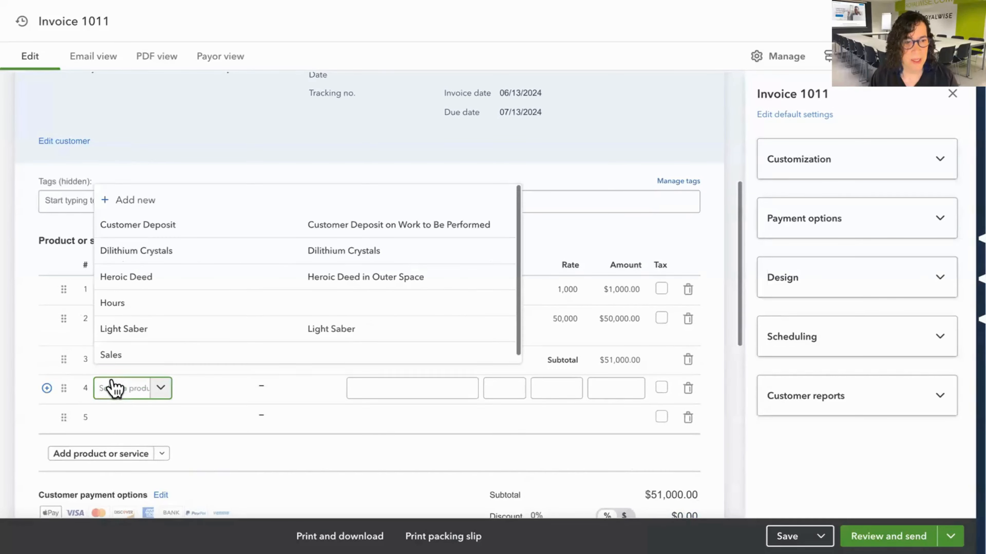
{"action": "left_click", "coordinate": [132, 334]}
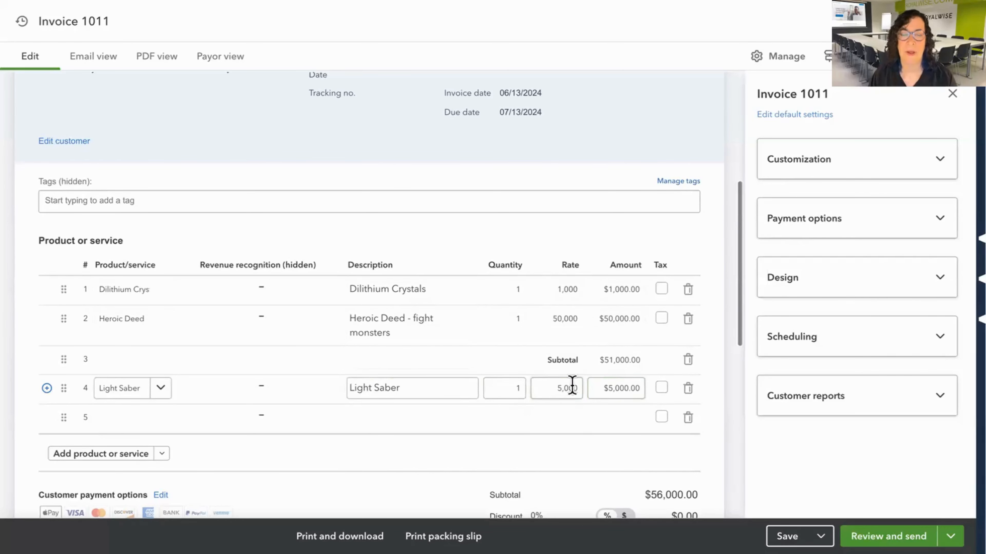
Review the invoice's subtotal, customer payment options, note, memo and attachment sections below the line items.
{"action": "scroll", "coordinate": [467, 452], "scroll_direction": "down", "scroll_amount": 5}
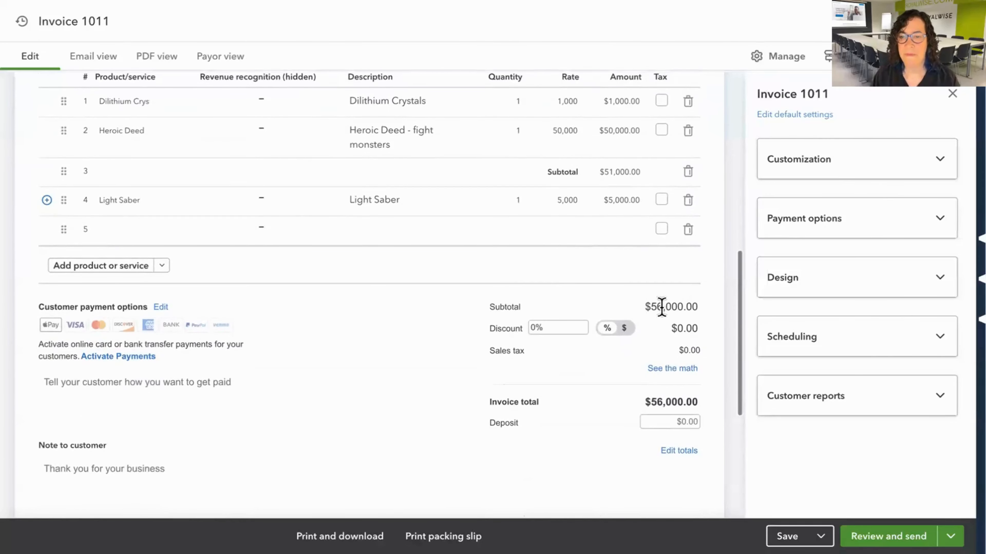
{"action": "left_click_drag", "start_coordinate": [644, 308], "coordinate": [714, 313]}
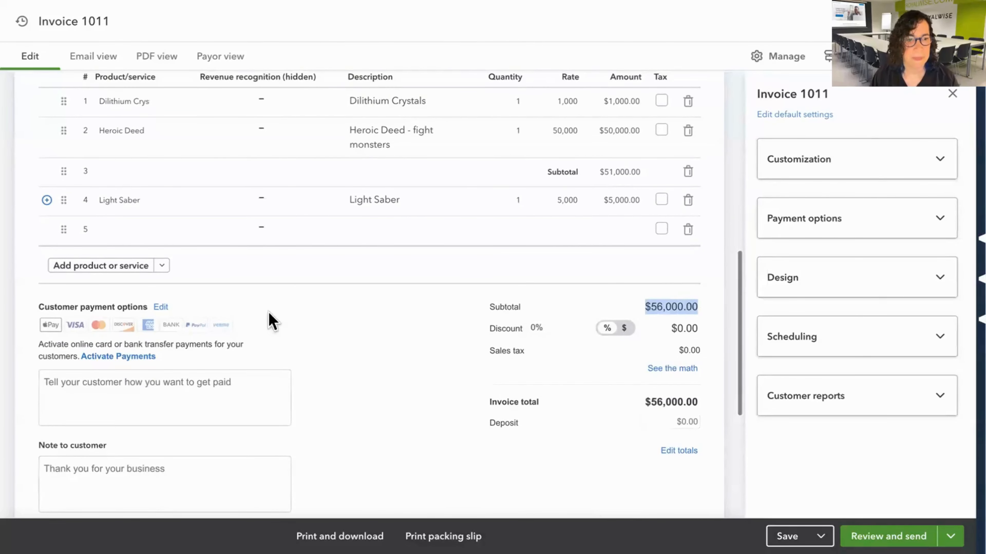
{"action": "scroll", "coordinate": [313, 344], "scroll_direction": "down", "scroll_amount": 1}
{"action": "scroll", "coordinate": [315, 344], "scroll_direction": "down", "scroll_amount": 4}
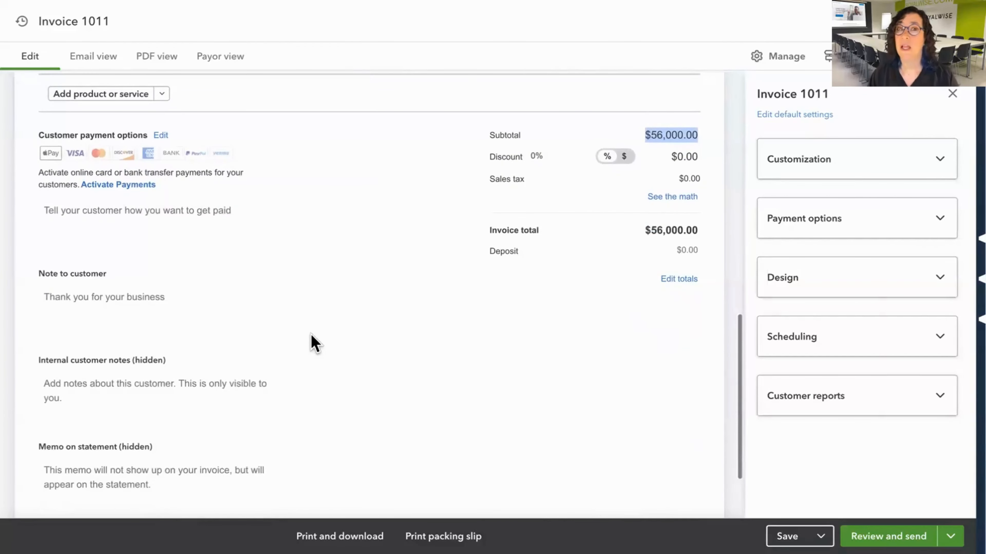
{"action": "scroll", "coordinate": [315, 344], "scroll_direction": "down", "scroll_amount": 1}
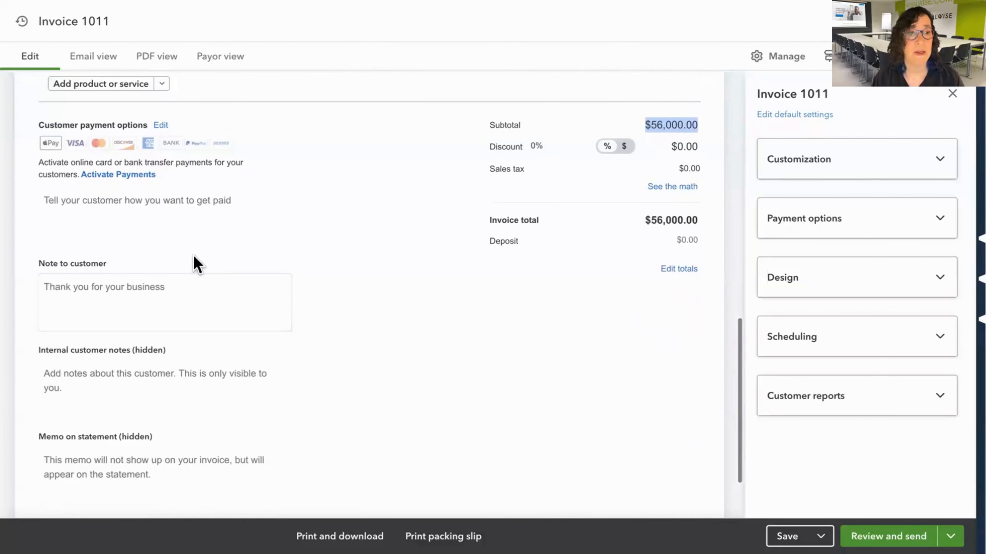
{"action": "scroll", "coordinate": [154, 214], "scroll_direction": "down", "scroll_amount": 2}
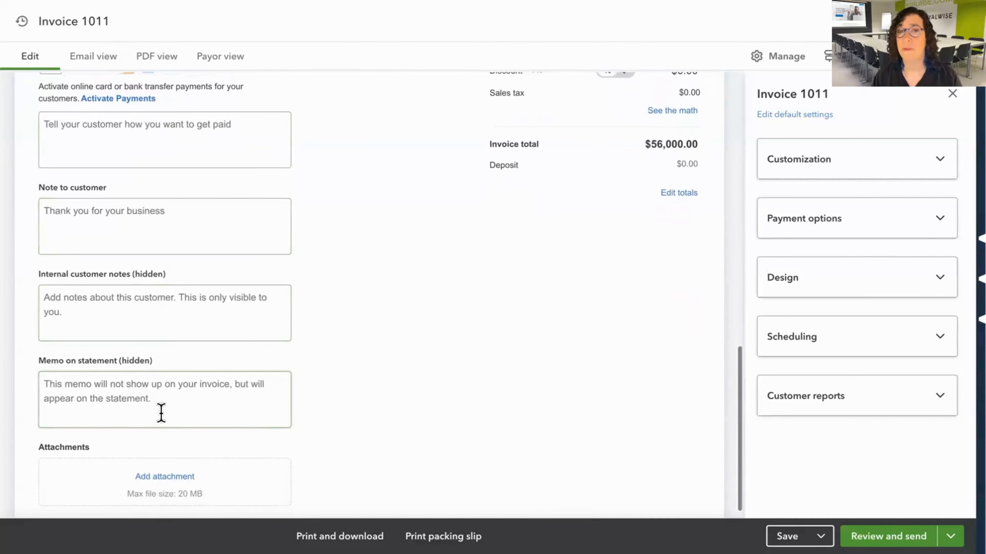
{"action": "scroll", "coordinate": [160, 402], "scroll_direction": "up", "scroll_amount": 1}
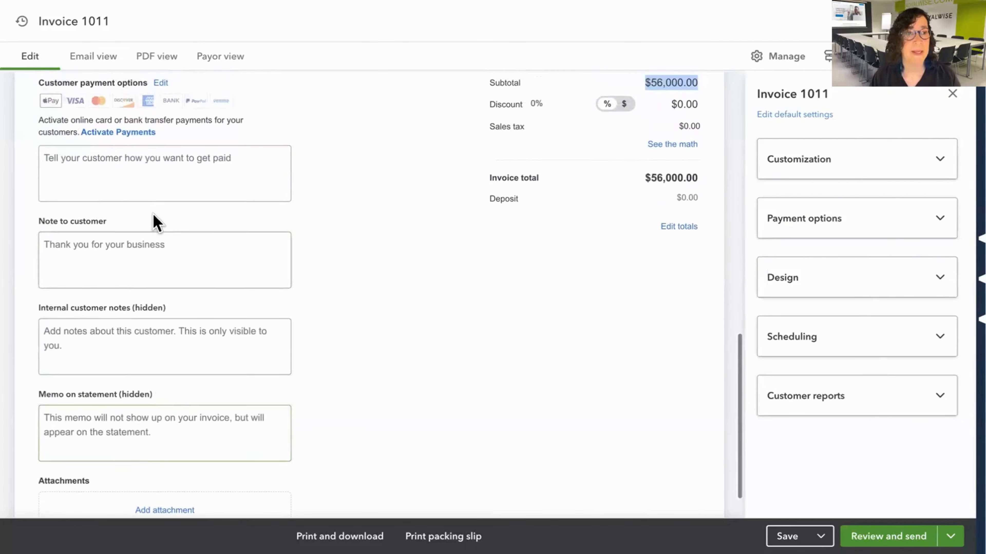
{"action": "left_click", "coordinate": [163, 173]}
{"action": "scroll", "coordinate": [190, 161], "scroll_direction": "up", "scroll_amount": 1}
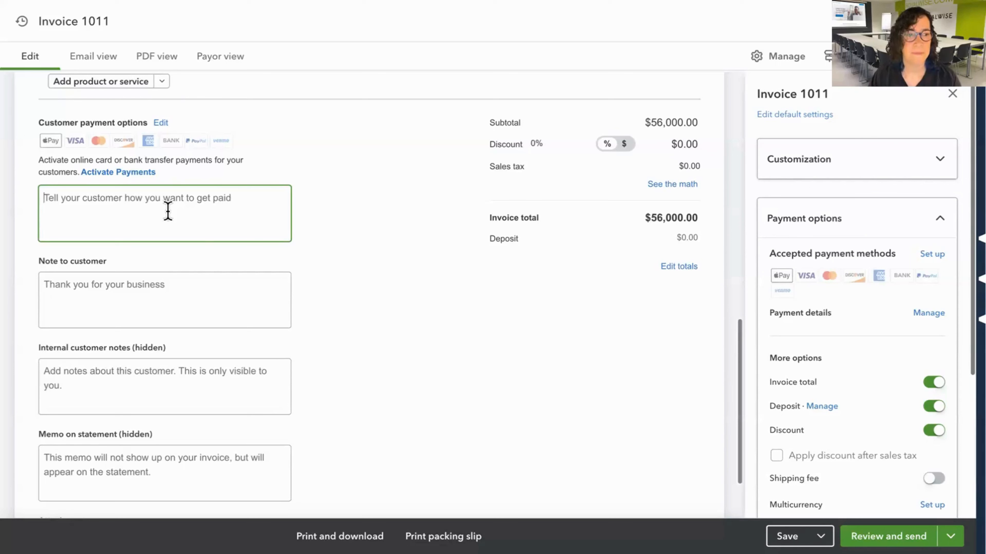
Write the note to the customer as "Thank you for business. We are happy to save your world!".
{"action": "left_click", "coordinate": [181, 287]}
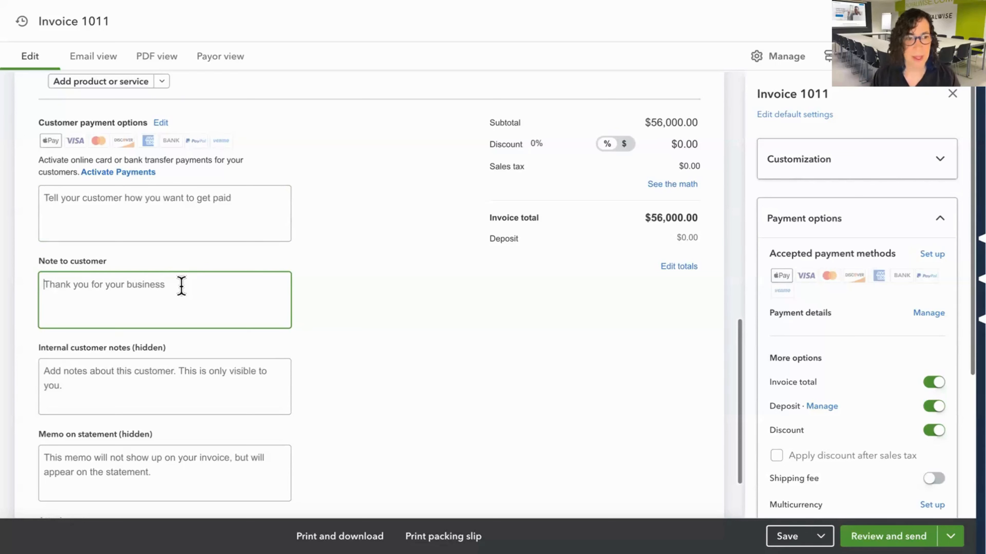
{"action": "type", "text": "Th"}
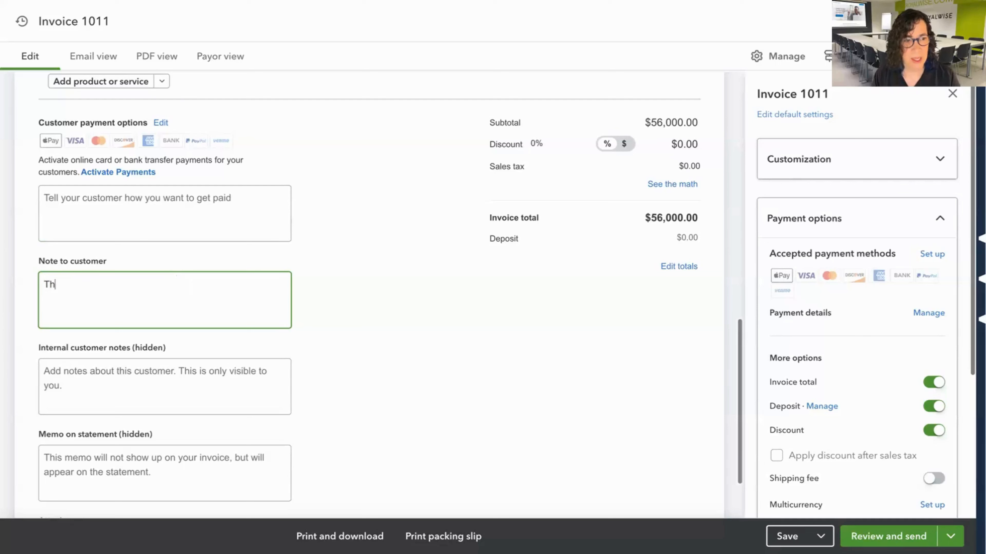
{"action": "type", "text": "ank you"}
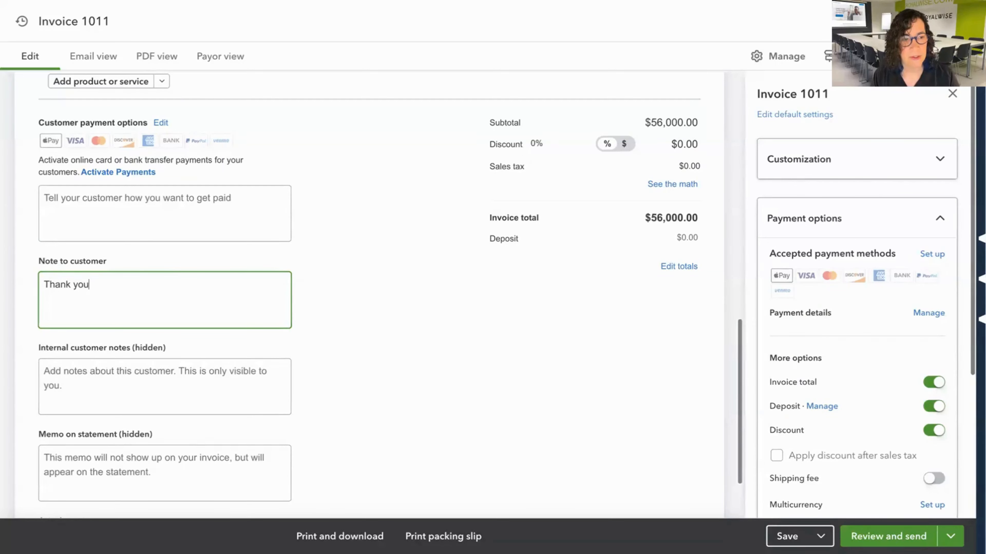
{"action": "type", "text": " for bus"}
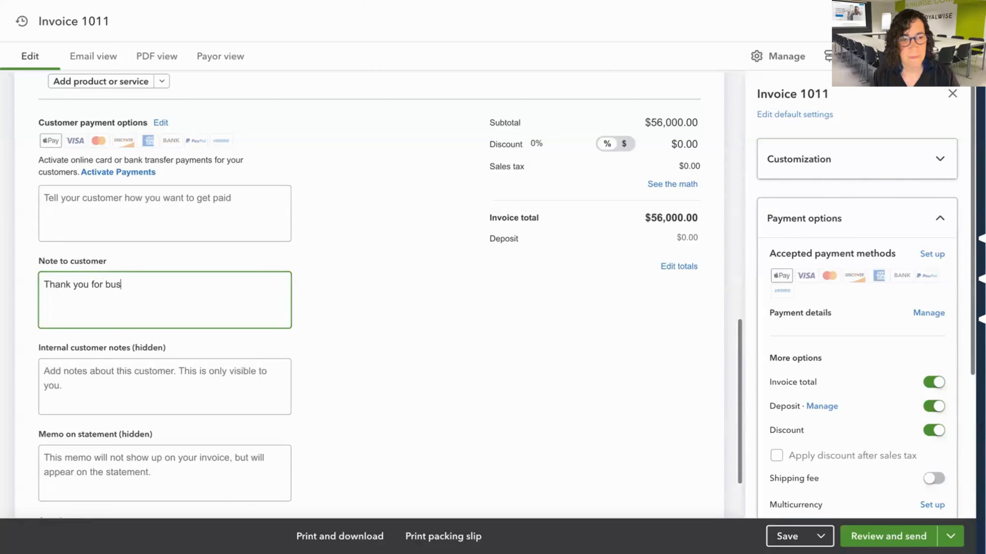
{"action": "type", "text": "inees. We ar"}
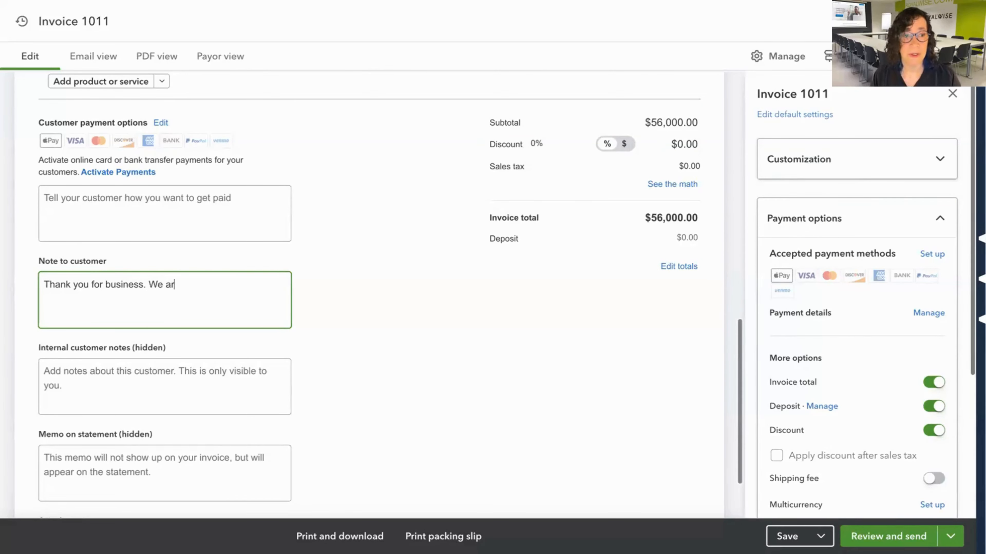
{"action": "type", "text": "e happy to save "}
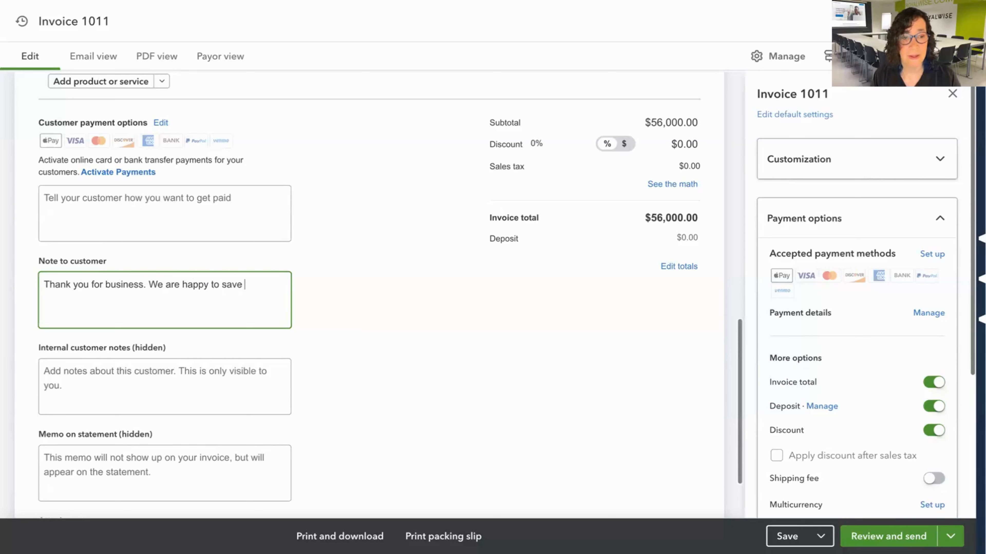
{"action": "type", "text": "your world!"}
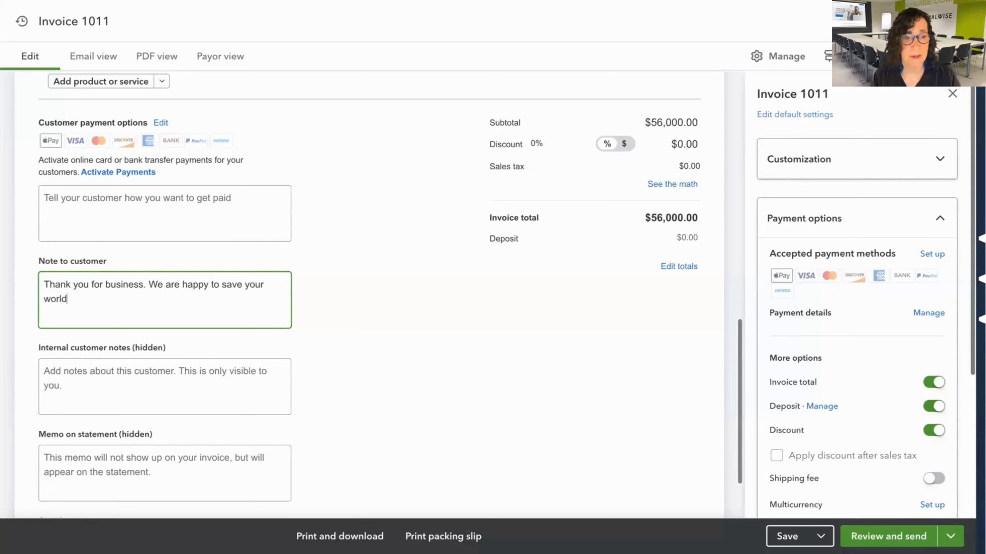
Write the customer payment instructions as "Please remit by ACH or Credit Card".
{"action": "left_click", "coordinate": [167, 212]}
{"action": "type", "text": "P"}
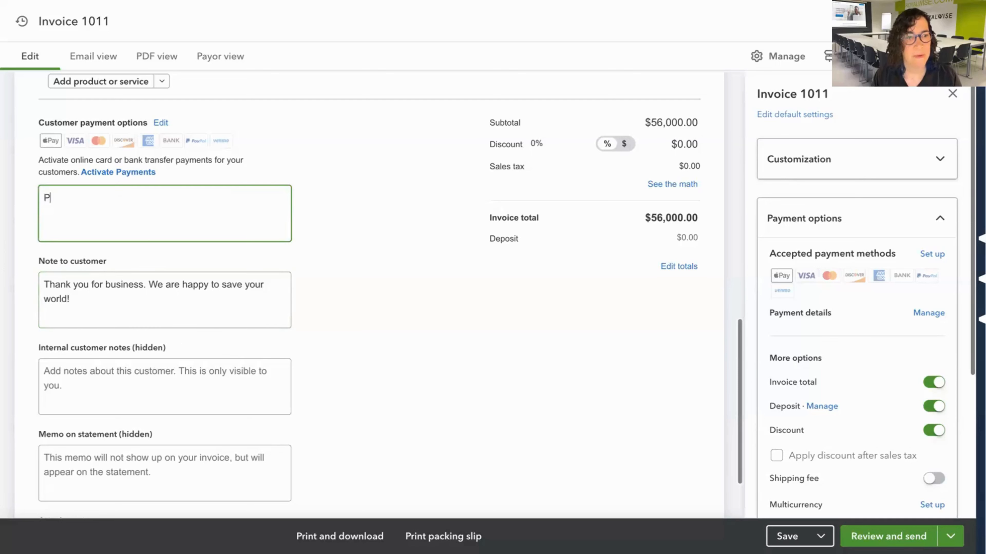
{"action": "type", "text": "lease rem"}
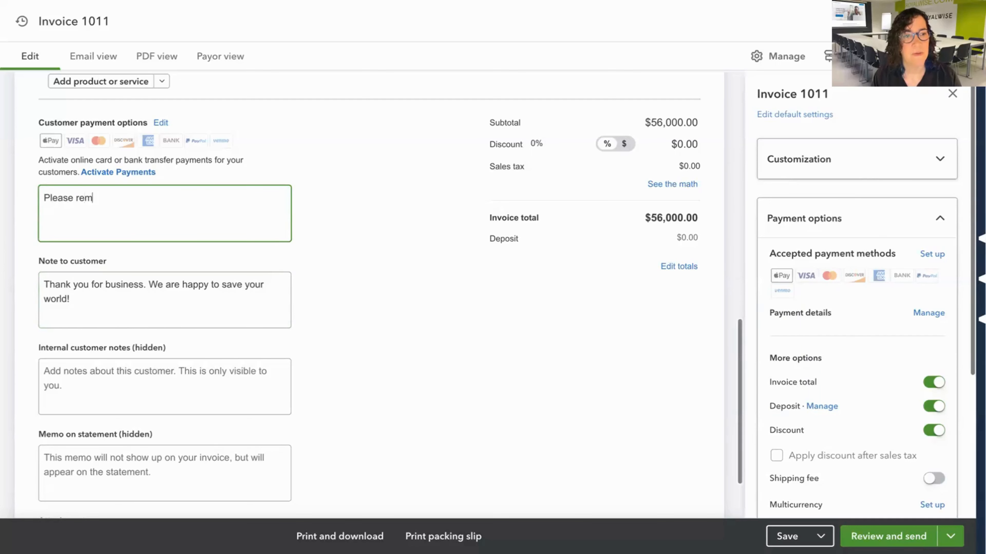
{"action": "type", "text": "it by ACH"}
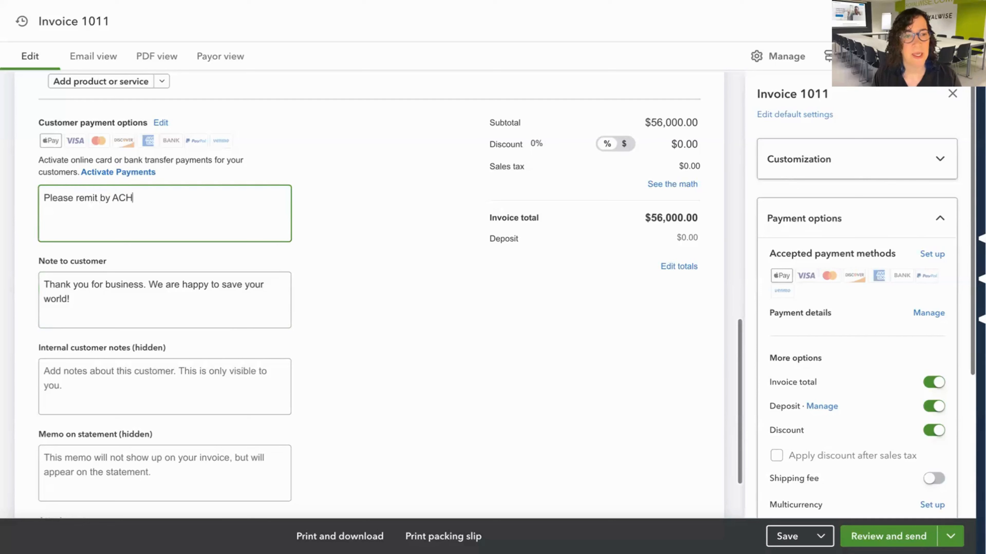
{"action": "type", "text": " or C"}
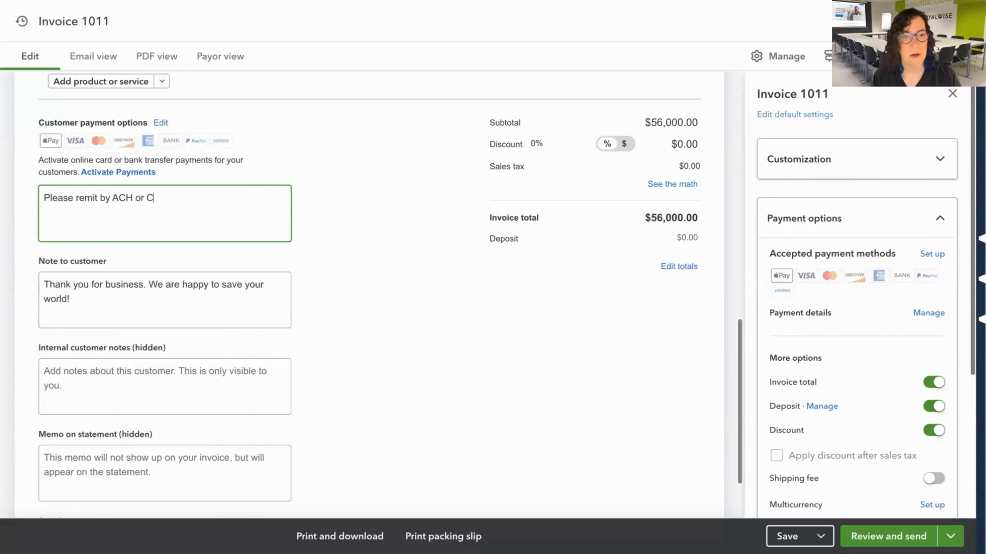
{"action": "type", "text": "redit Card"}
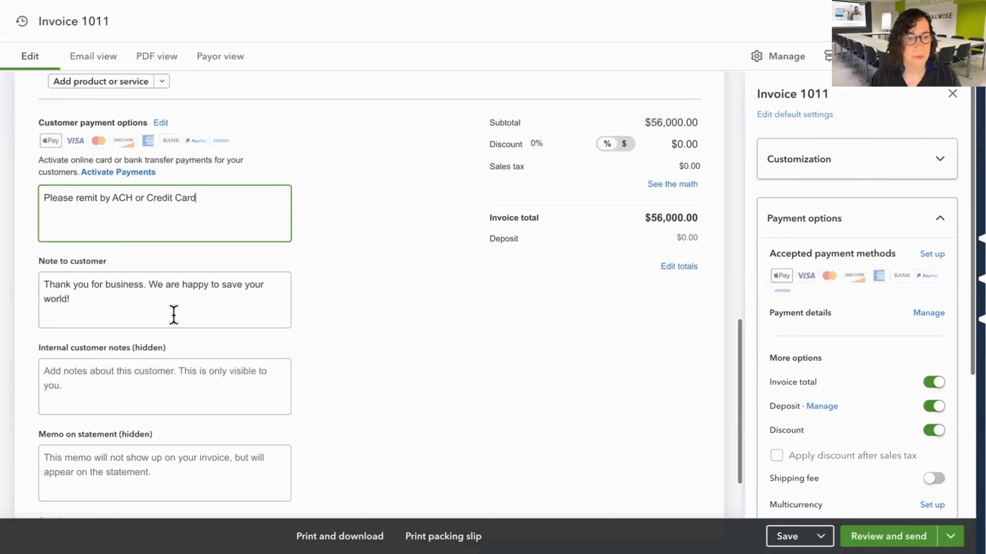
Write the hidden internal customer note as "Please get a blue lightsaber.".
{"action": "left_click", "coordinate": [167, 373]}
{"action": "scroll", "coordinate": [161, 374], "scroll_direction": "down", "scroll_amount": 3}
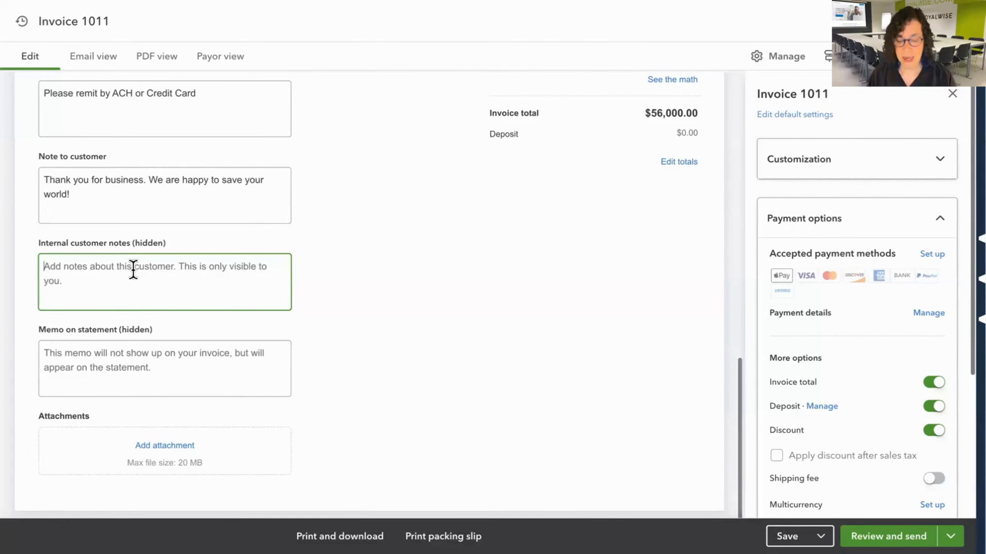
{"action": "type", "text": "Please "}
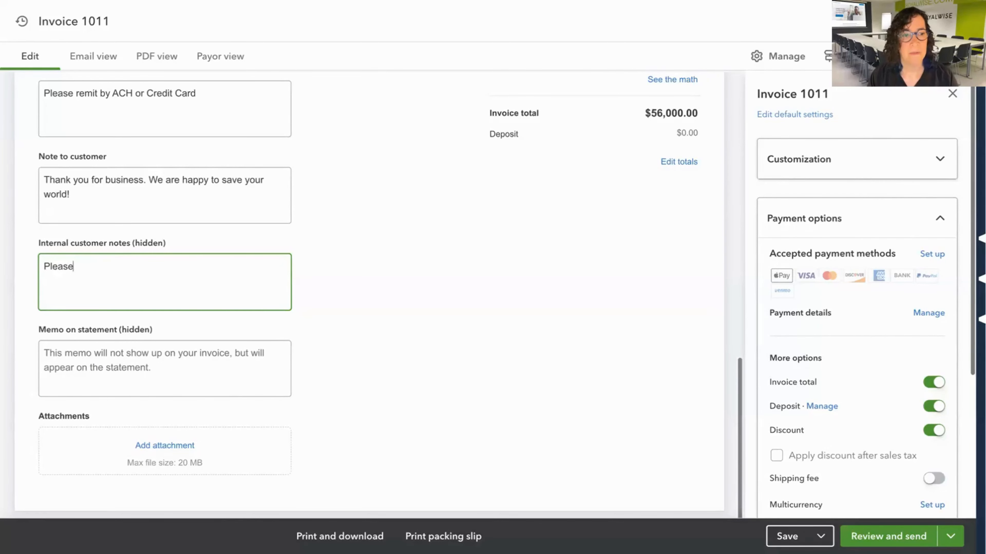
{"action": "type", "text": "get a bl"}
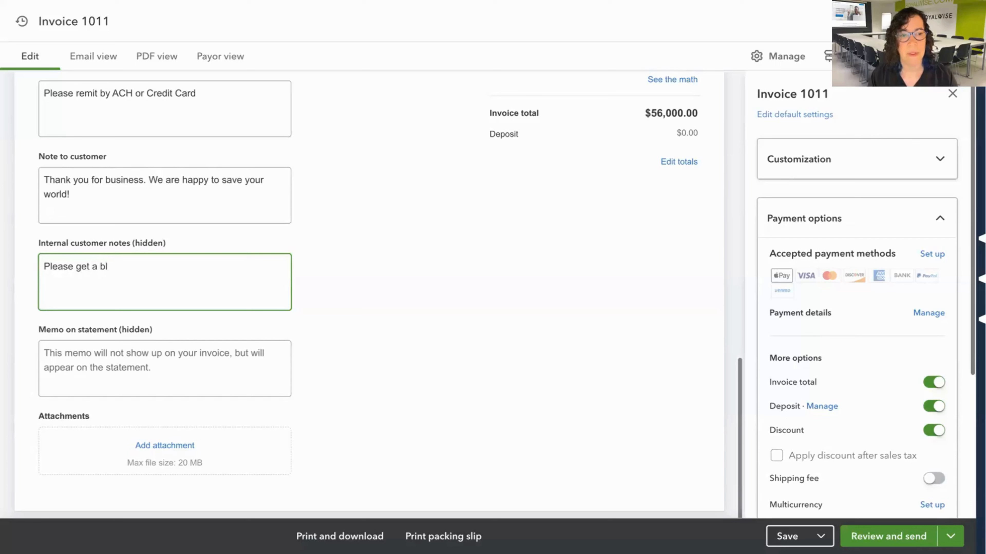
{"action": "type", "text": "ue lightsaber."}
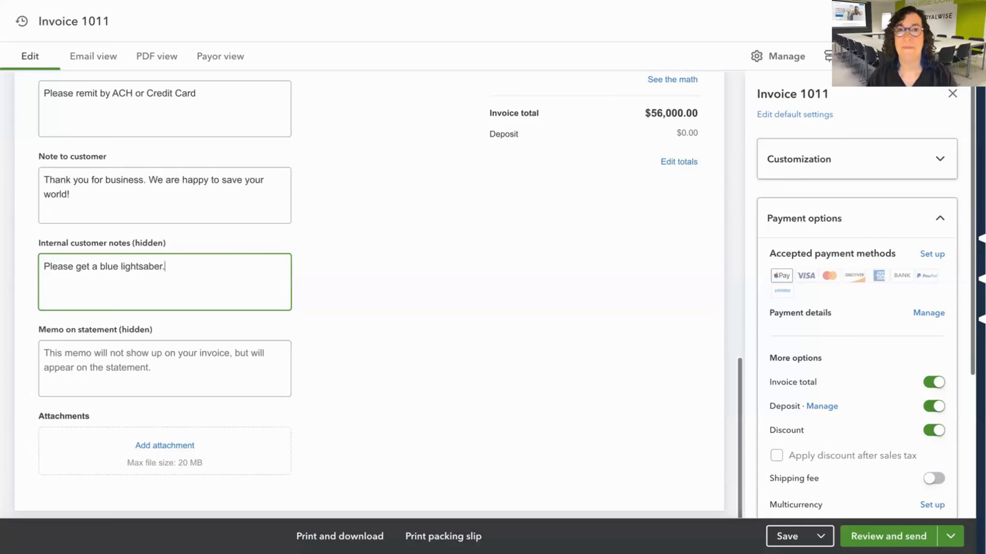
Write the hidden memo on statement as "Heroic deed + Lightsaber".
{"action": "left_click", "coordinate": [135, 361]}
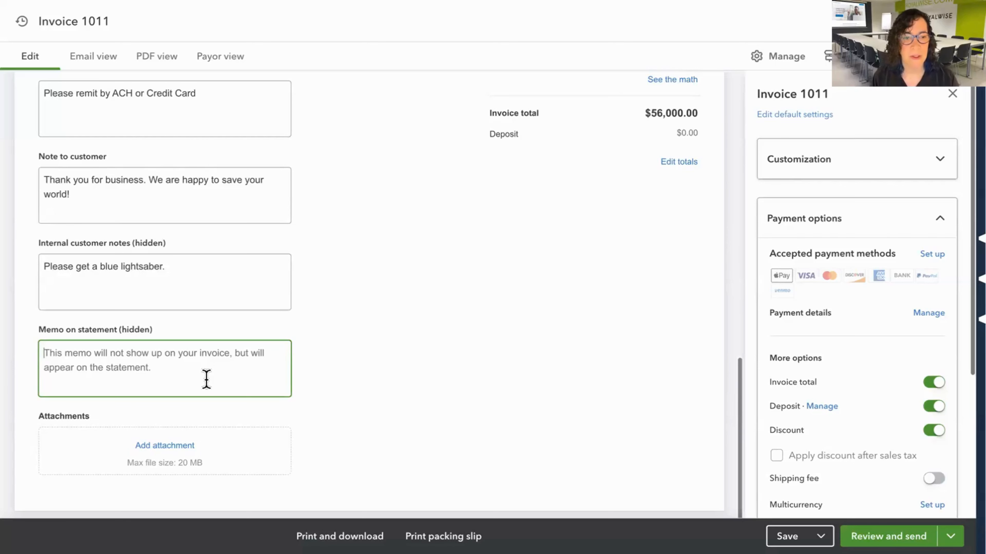
{"action": "type", "text": "Than"}
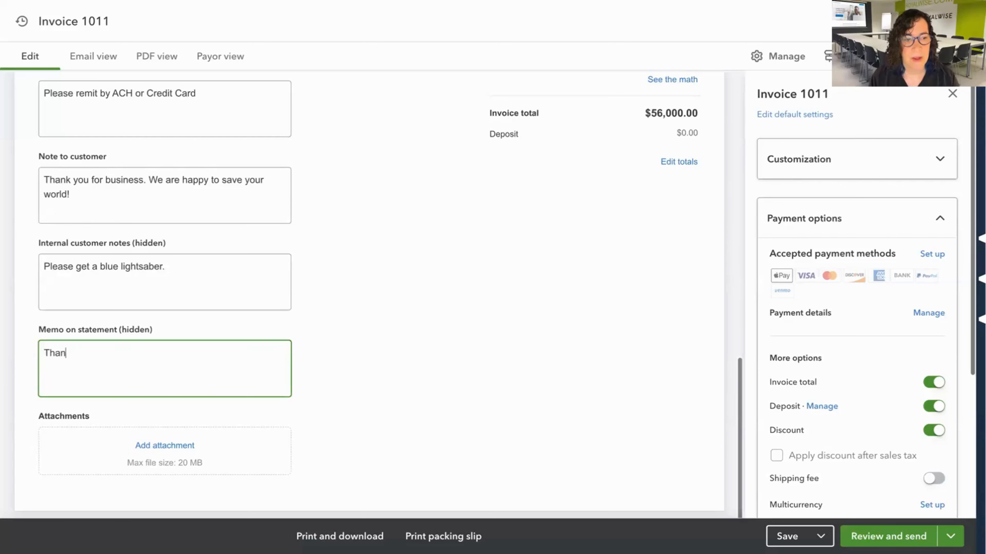
{"action": "key", "text": "BackSpace"}
{"action": "key", "text": "BackSpace"}
{"action": "key", "text": "BackSpace"}
{"action": "key", "text": "BackSpace"}
{"action": "type", "text": "Heroic deed + Lightsaber"}
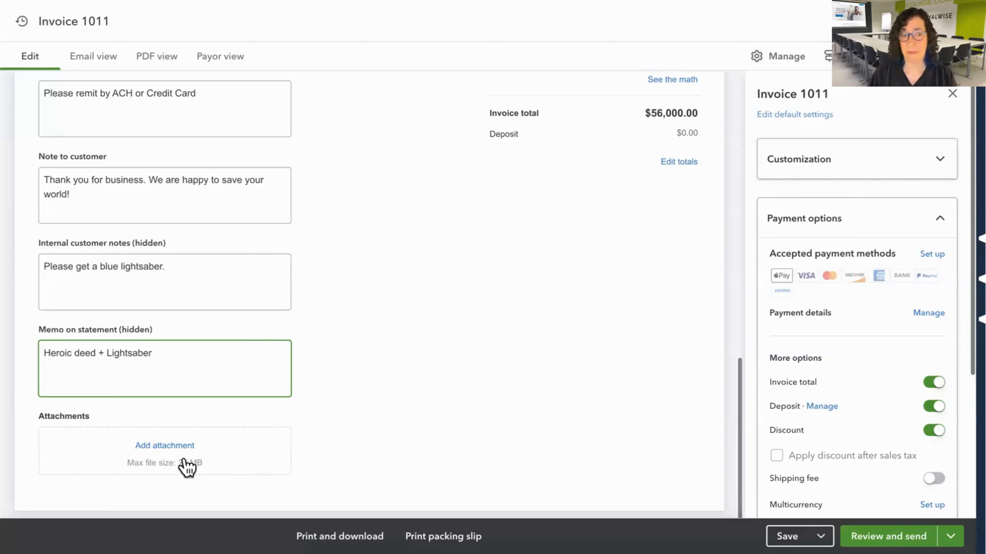
Attach RW_office-1.png from the RW Office folder to the invoice and include it with the email.
{"action": "left_click", "coordinate": [164, 446]}
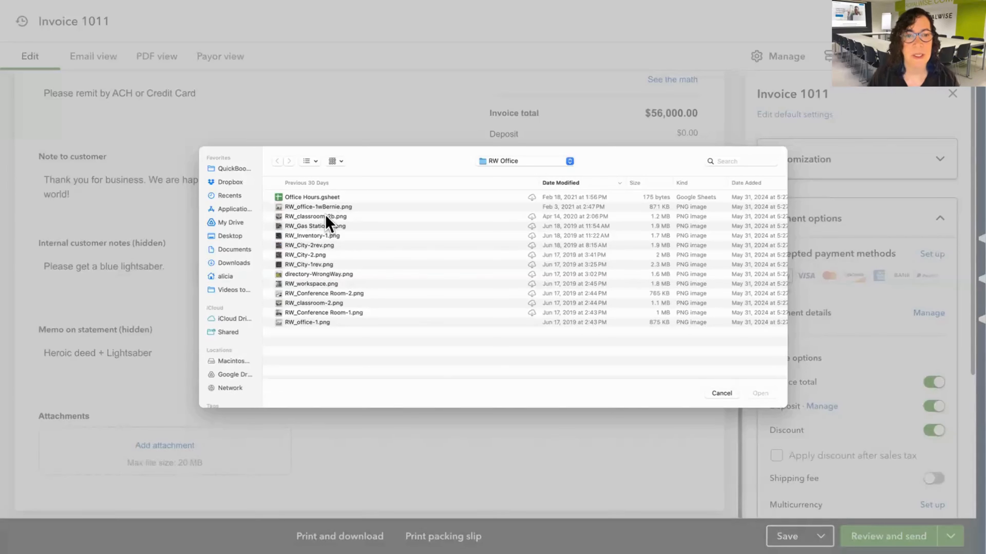
{"action": "left_click", "coordinate": [308, 323]}
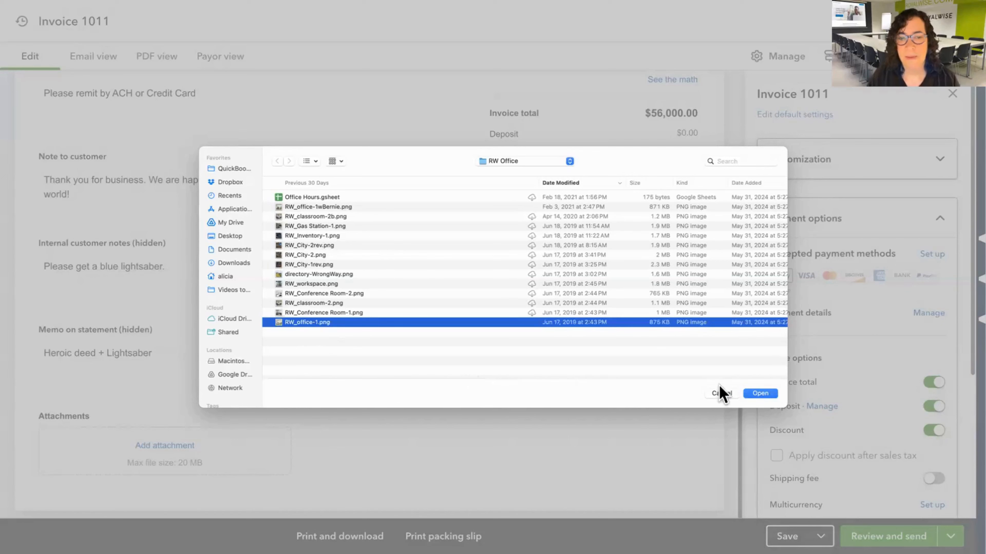
{"action": "left_click", "coordinate": [759, 394]}
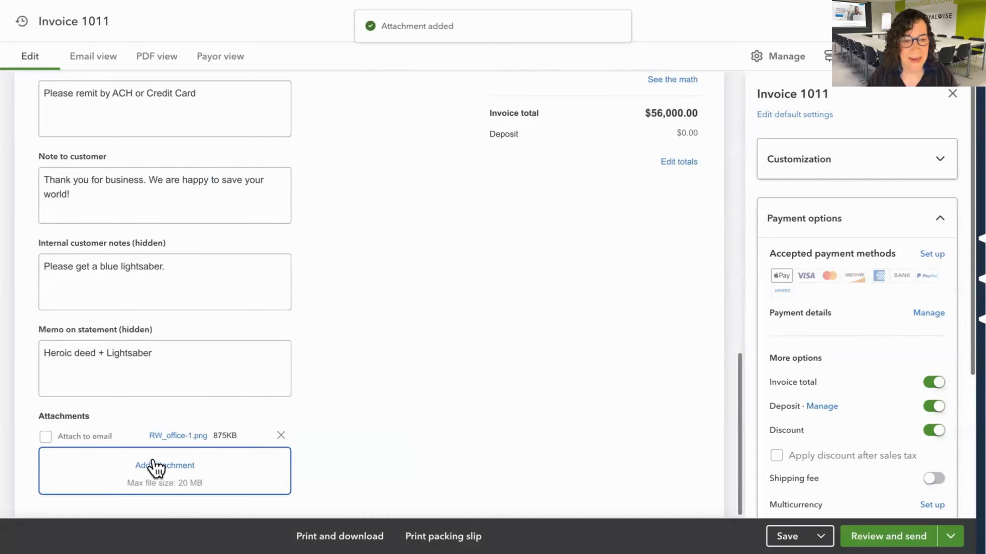
{"action": "left_click", "coordinate": [46, 437]}
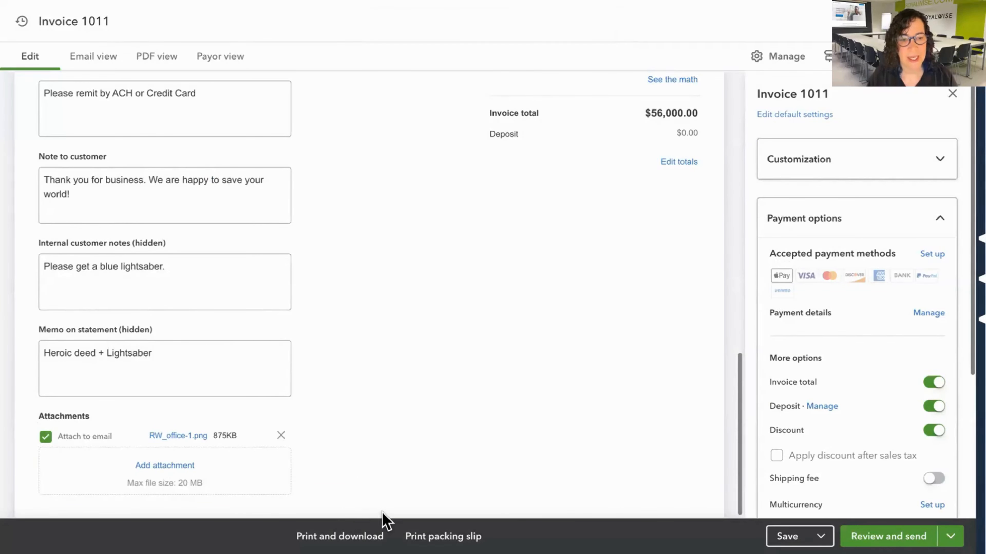
Open the default sales settings from the invoice's management options.
{"action": "scroll", "coordinate": [379, 403], "scroll_direction": "up", "scroll_amount": 15}
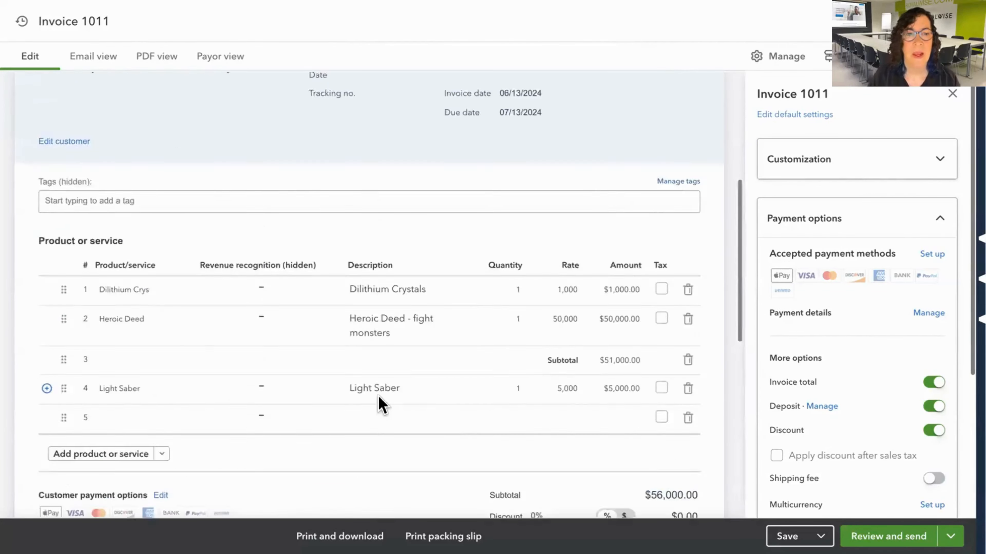
{"action": "scroll", "coordinate": [379, 400], "scroll_direction": "down", "scroll_amount": 10}
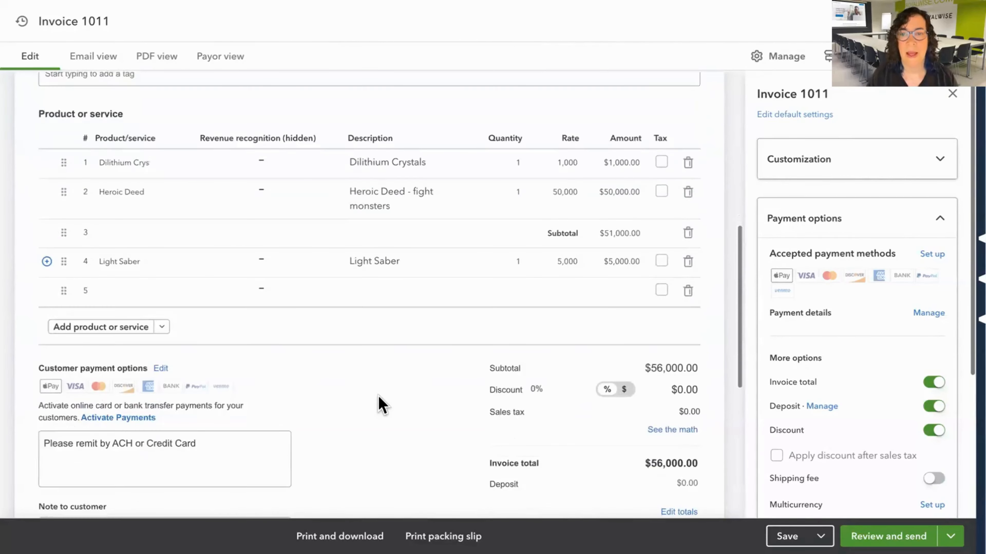
{"action": "scroll", "coordinate": [379, 402], "scroll_direction": "down", "scroll_amount": 4}
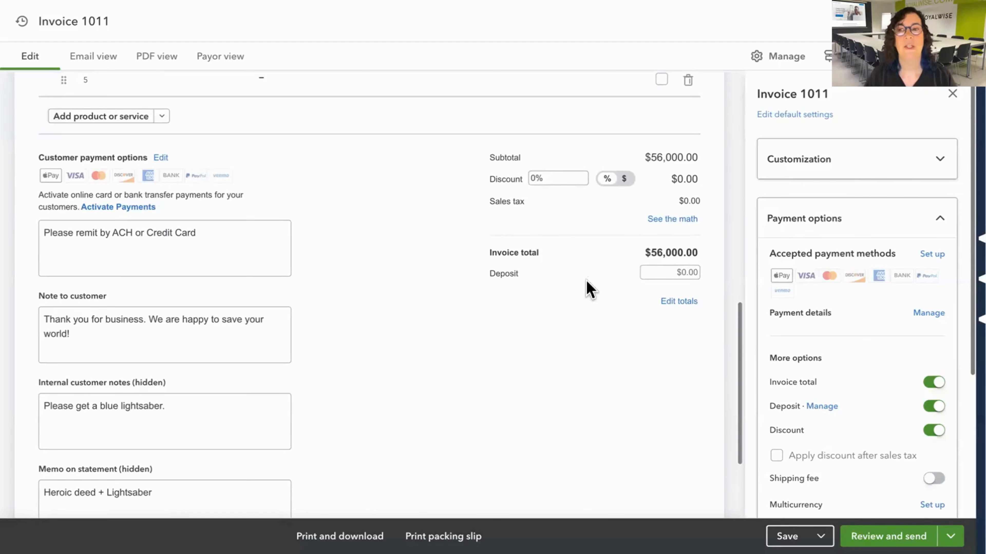
{"action": "left_click", "coordinate": [782, 58]}
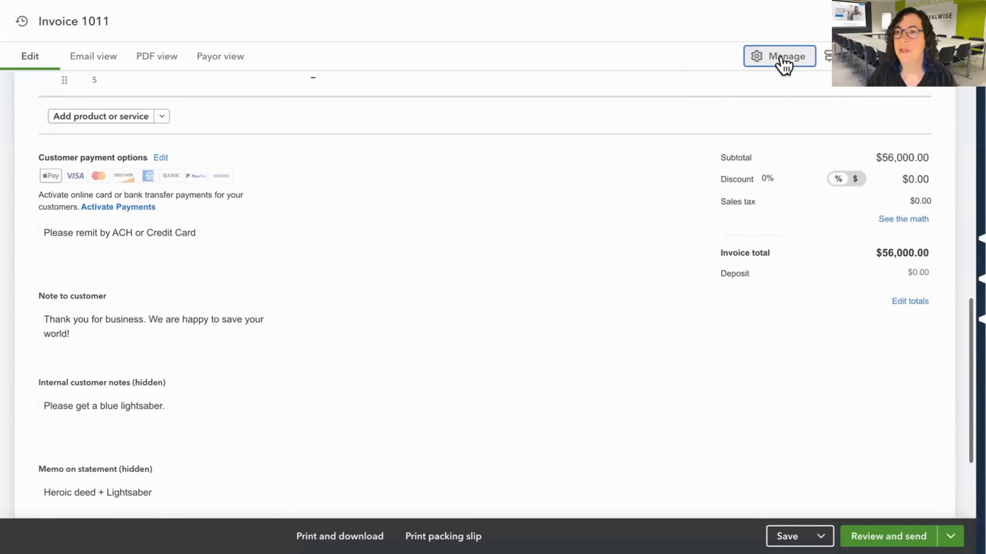
{"action": "left_click", "coordinate": [784, 58]}
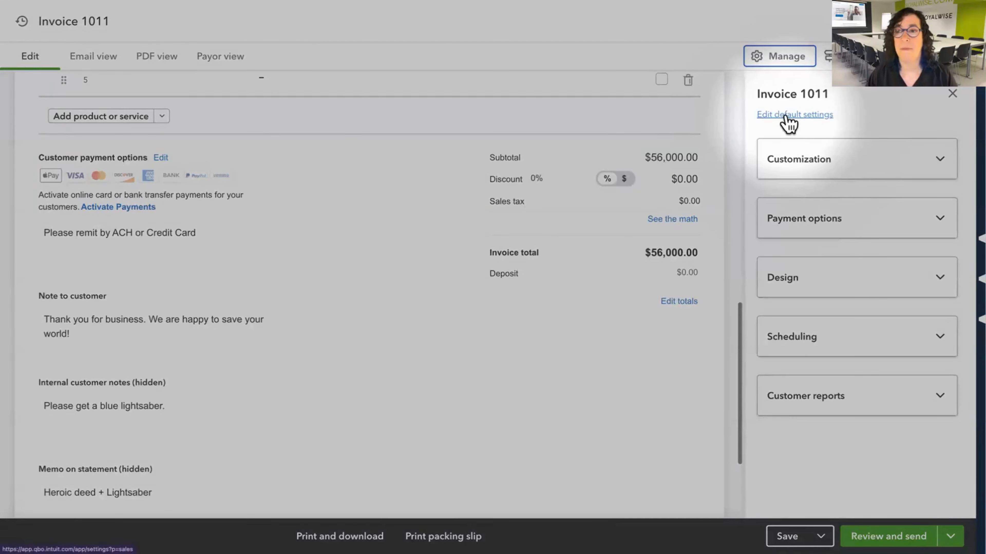
{"action": "left_click", "coordinate": [786, 116]}
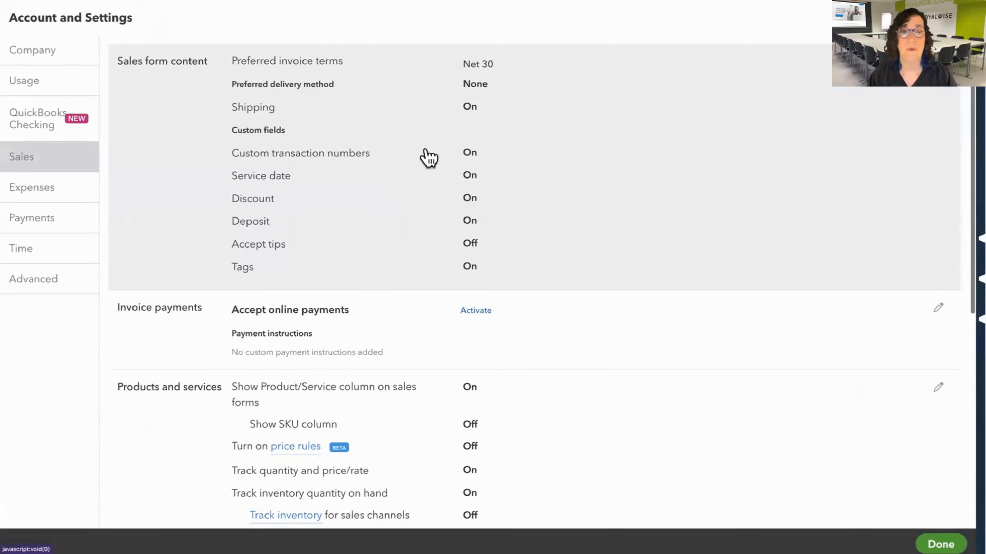
Turn off Discount and Deposit in the sales form content settings, keep Shipping on, and save.
{"action": "left_click", "coordinate": [527, 222]}
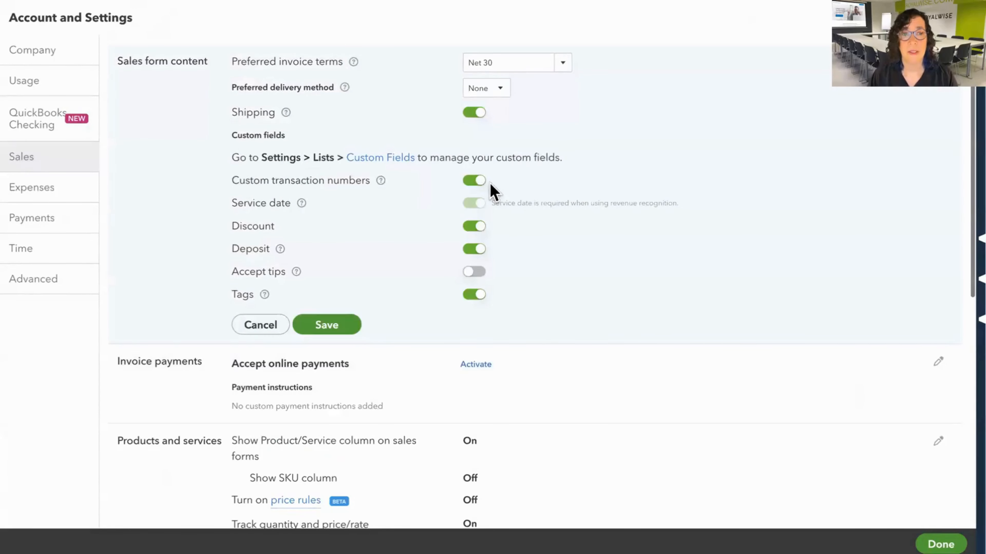
{"action": "left_click", "coordinate": [477, 228]}
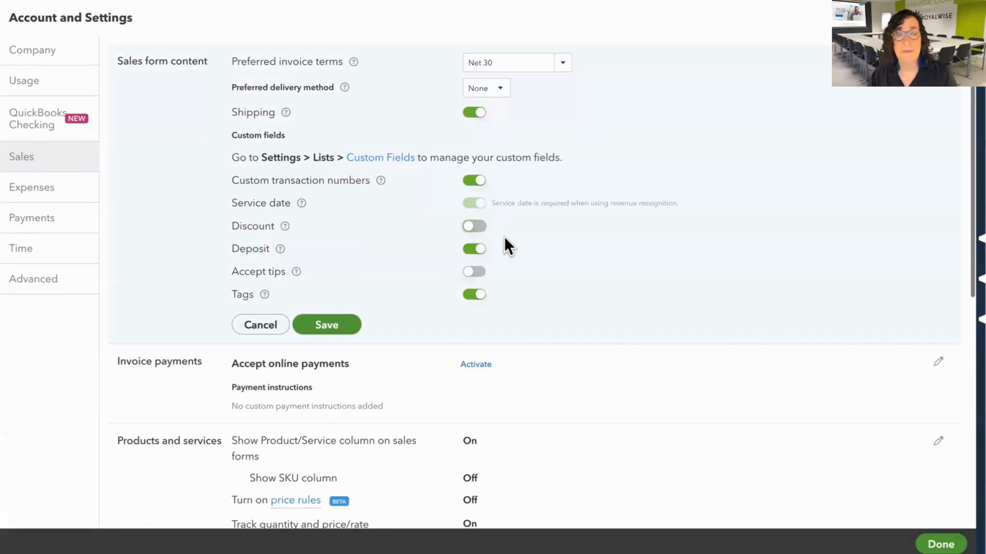
{"action": "left_click", "coordinate": [477, 251]}
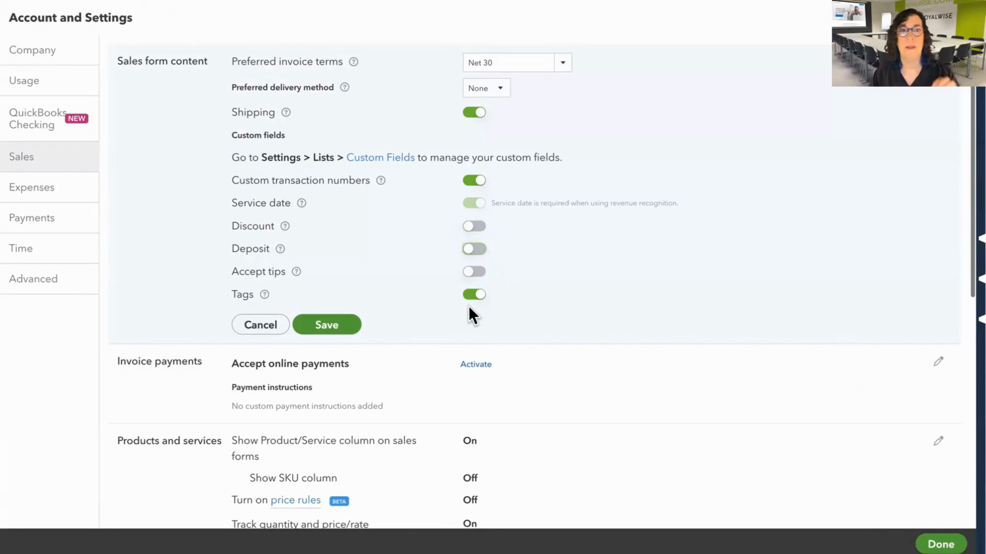
{"action": "left_click", "coordinate": [473, 113]}
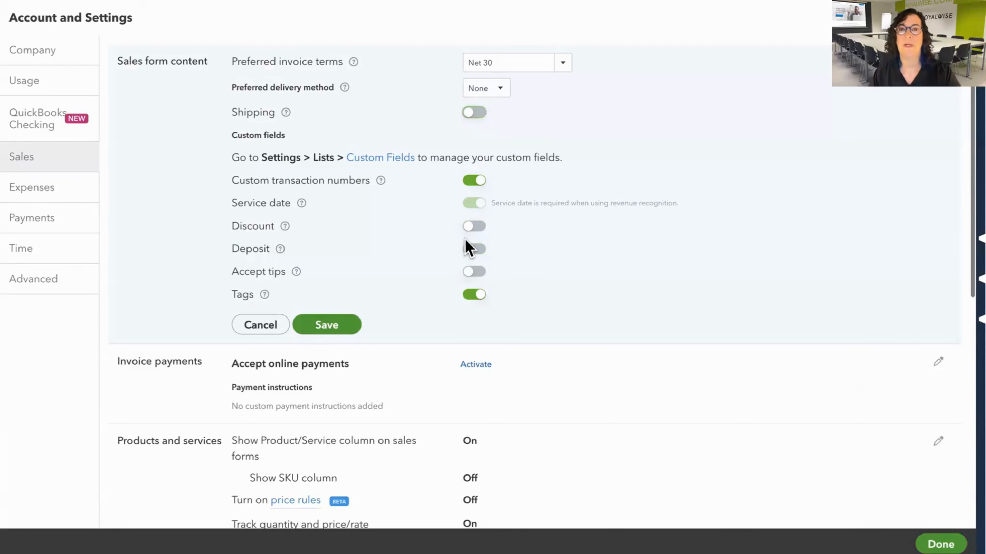
{"action": "left_click", "coordinate": [473, 113]}
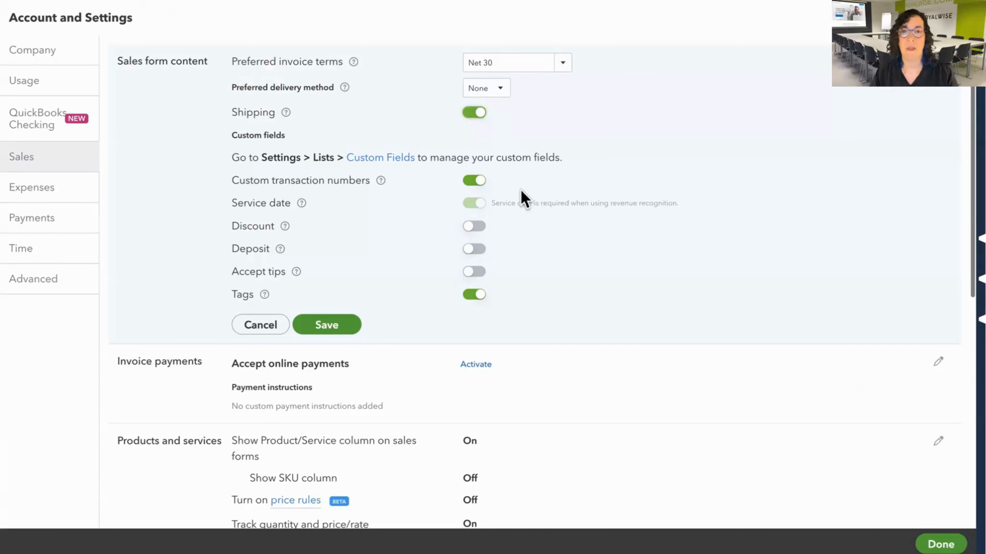
{"action": "left_click", "coordinate": [354, 329]}
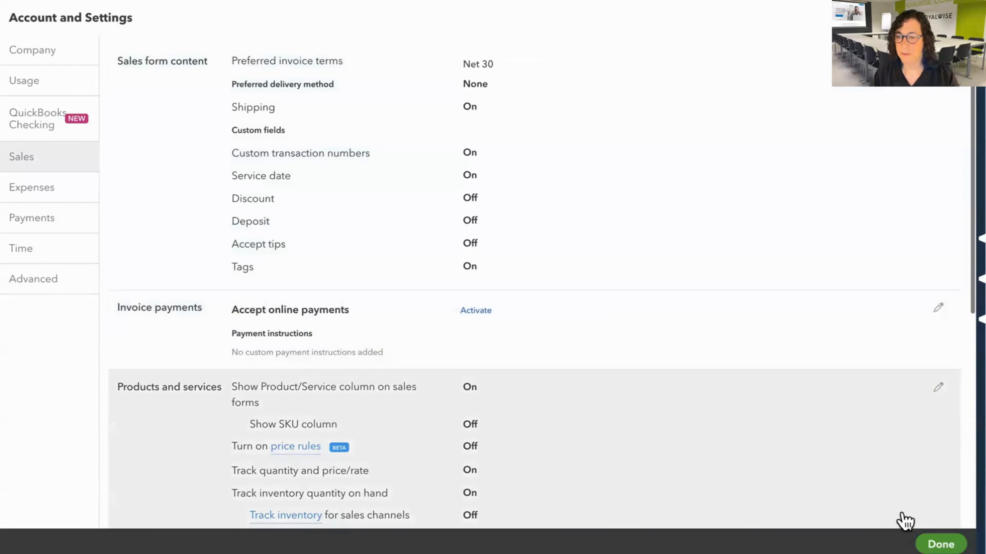
Close the account settings and return to the Gotham City invoice in full screen.
{"action": "left_click", "coordinate": [939, 538]}
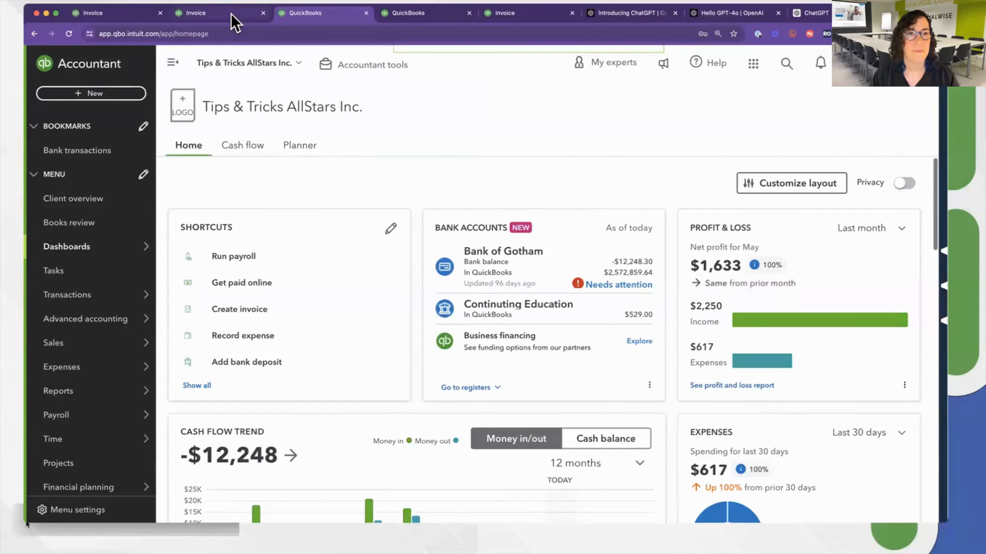
{"action": "left_click", "coordinate": [231, 20]}
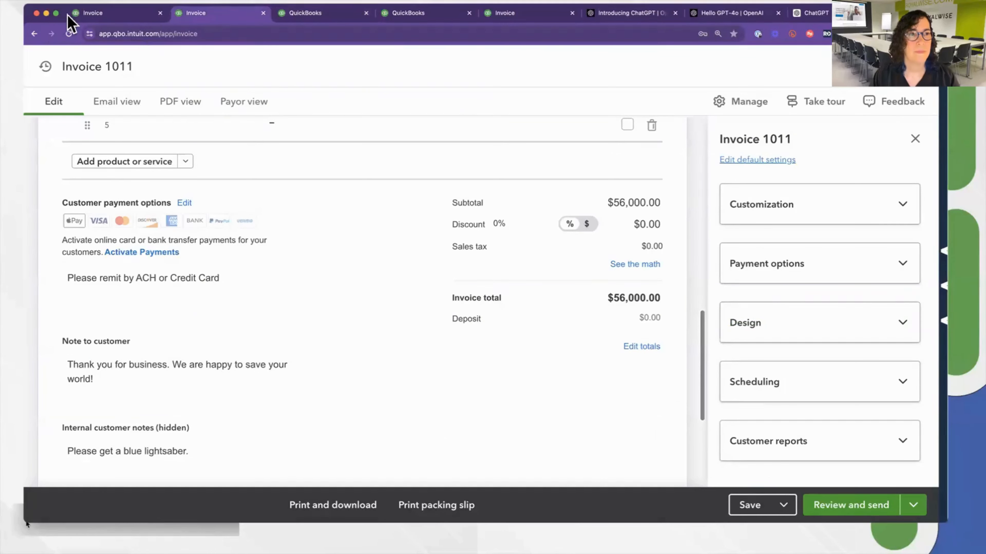
{"action": "left_click", "coordinate": [56, 13]}
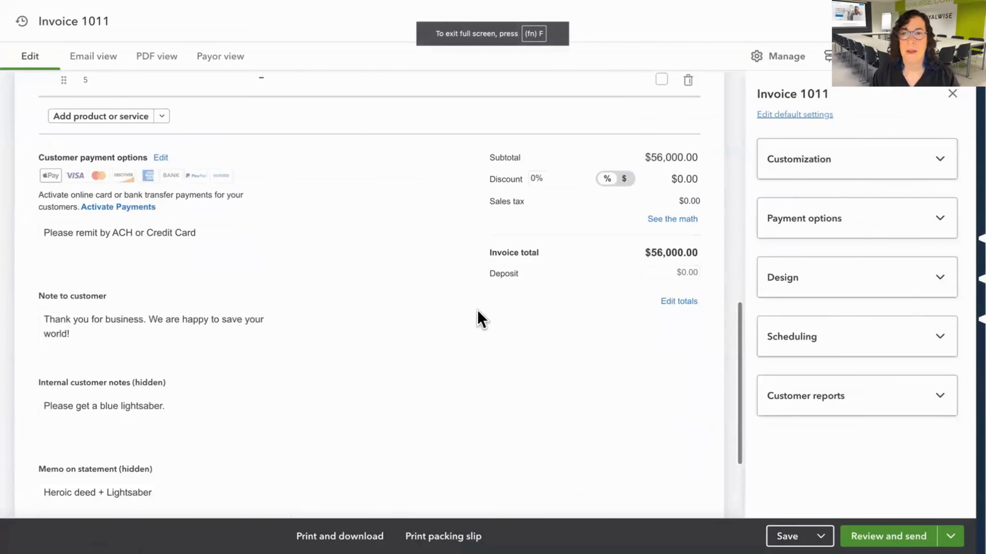
Try to save the invoice and check its date fields and line items.
{"action": "scroll", "coordinate": [478, 319], "scroll_direction": "up", "scroll_amount": 15}
{"action": "scroll", "coordinate": [337, 271], "scroll_direction": "down", "scroll_amount": 8}
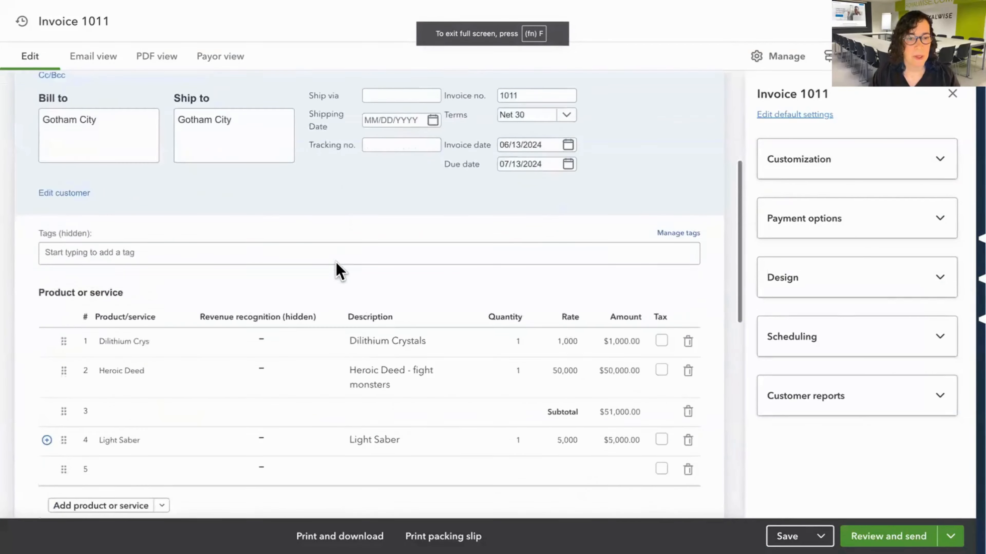
{"action": "left_click", "coordinate": [788, 535]}
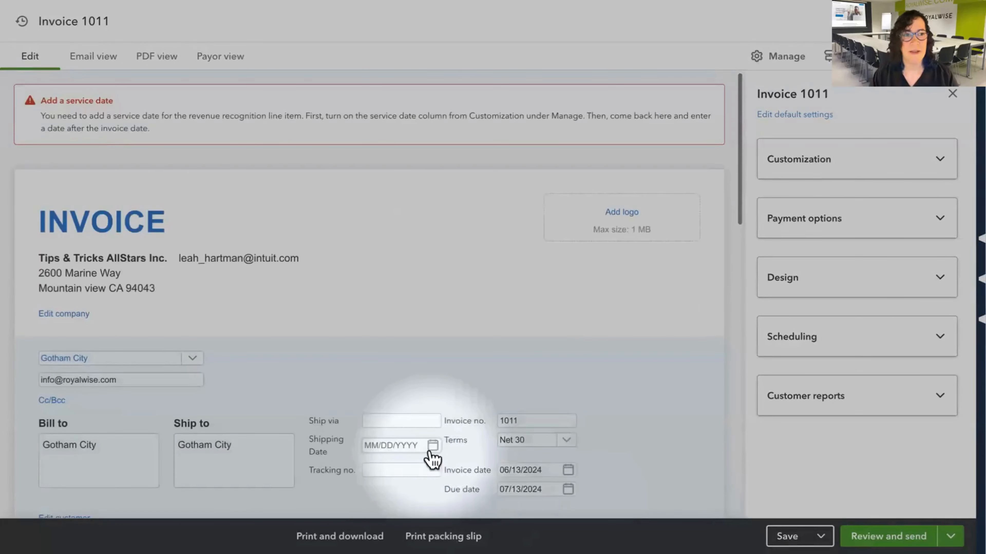
{"action": "scroll", "coordinate": [422, 296], "scroll_direction": "down", "scroll_amount": 9}
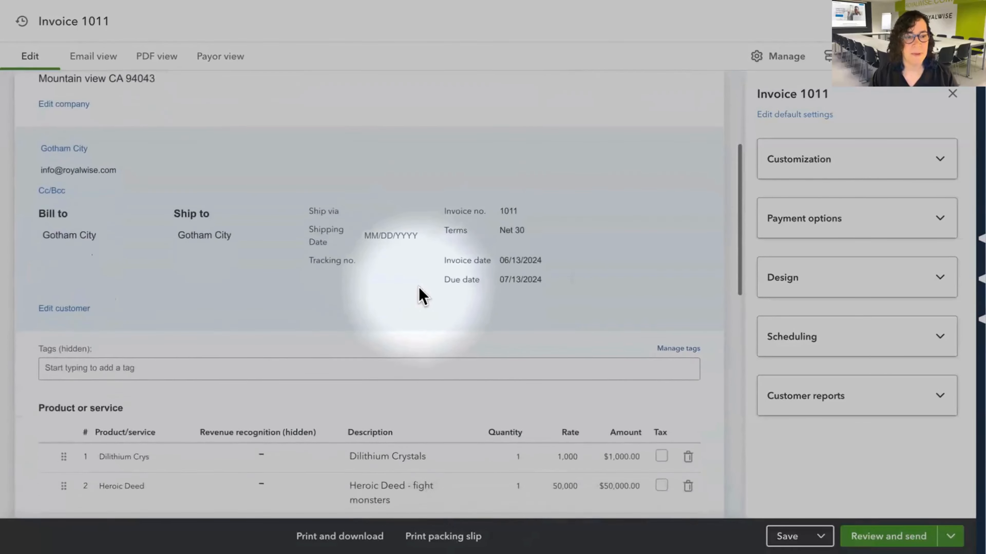
{"action": "scroll", "coordinate": [253, 231], "scroll_direction": "up", "scroll_amount": 9}
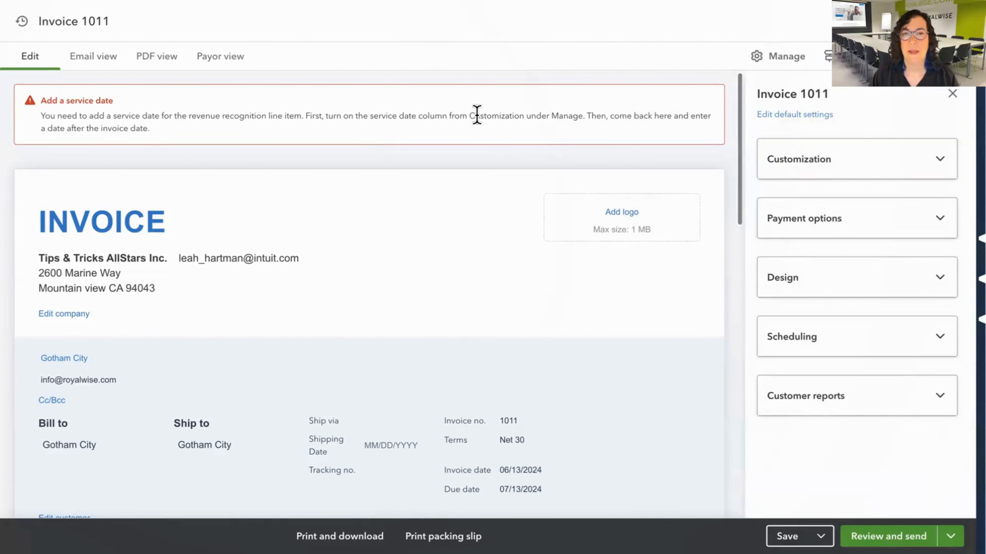
Turn on the Service date column, set the Dilithium Crystals line's service date to 06/13/2024, and try to save the invoice.
{"action": "left_click", "coordinate": [814, 163]}
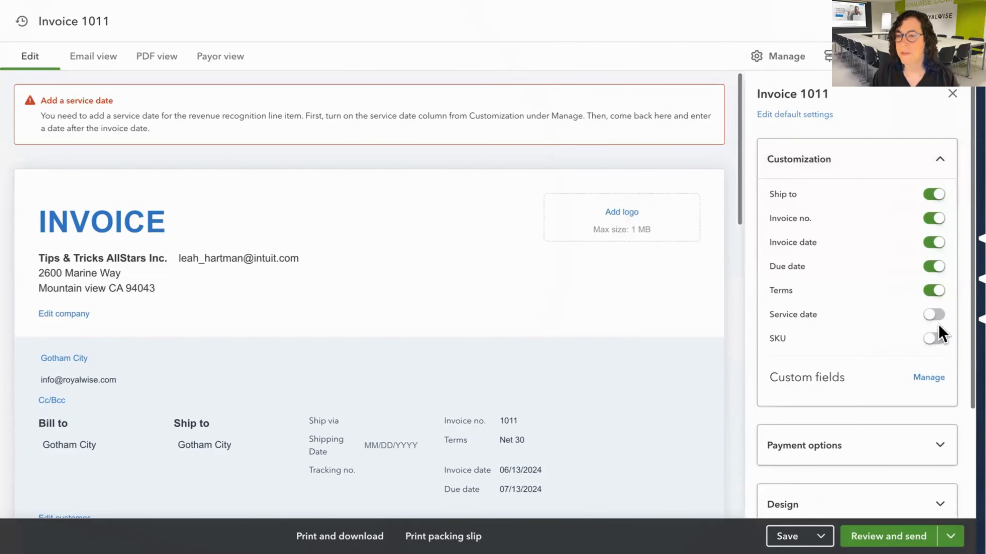
{"action": "left_click", "coordinate": [935, 318]}
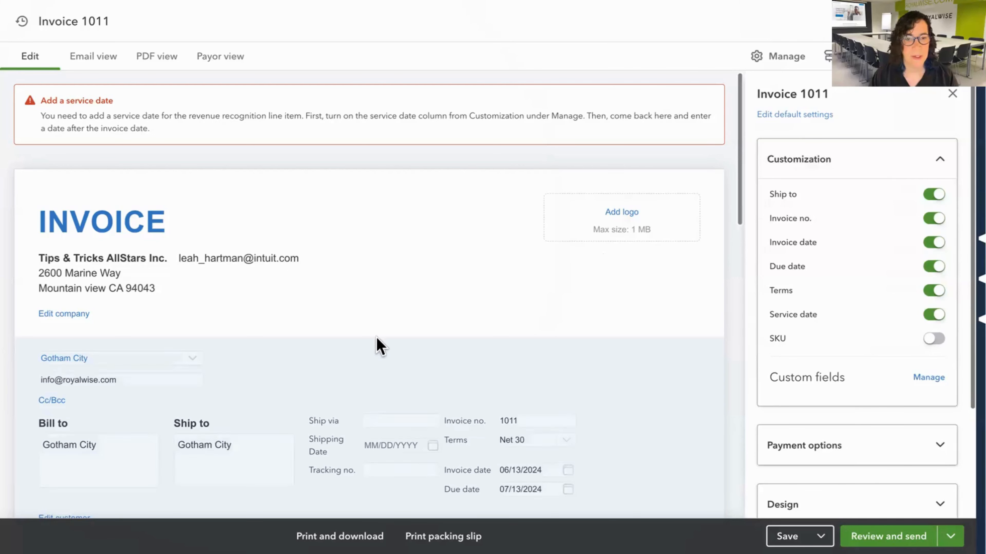
{"action": "scroll", "coordinate": [377, 345], "scroll_direction": "down", "scroll_amount": 10}
{"action": "left_click", "coordinate": [117, 301]}
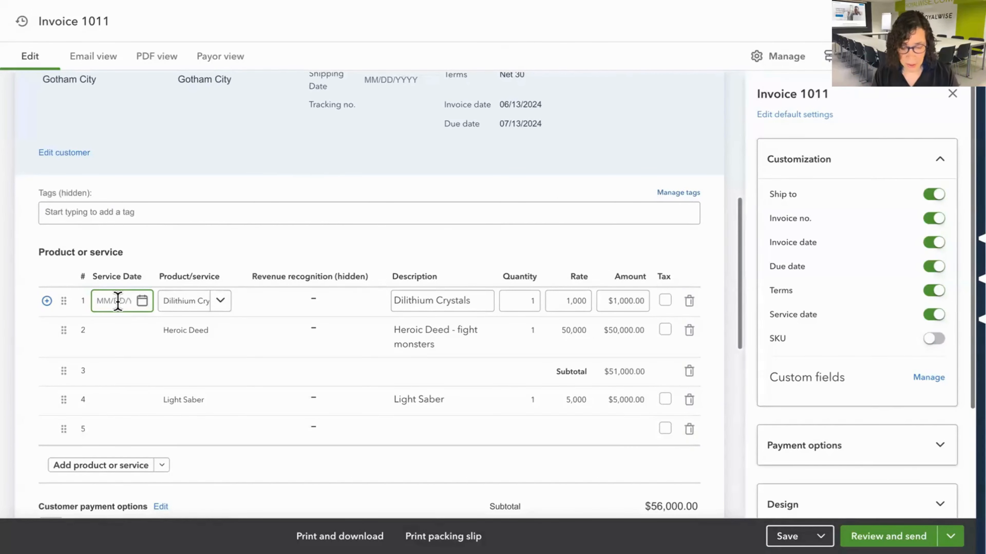
{"action": "key", "text": "Tab"}
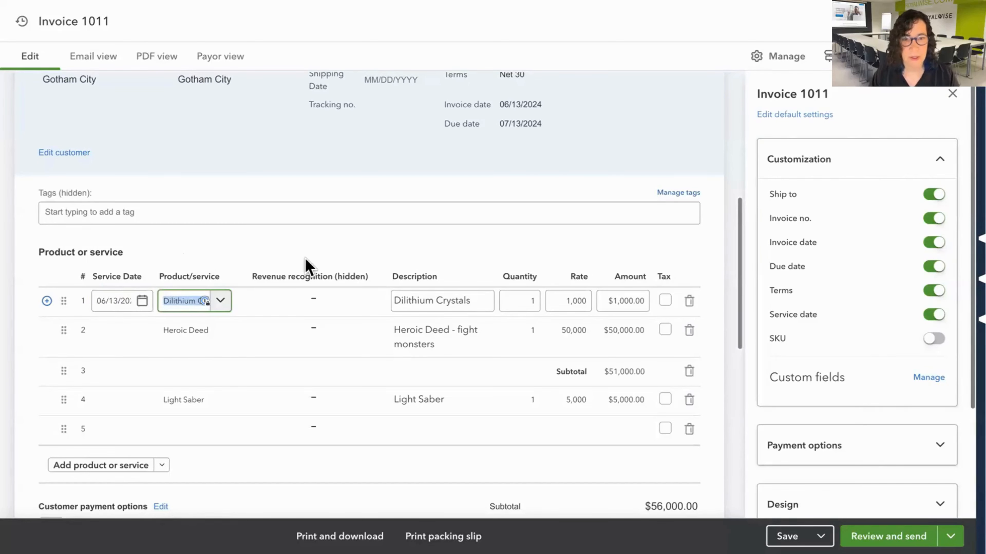
{"action": "left_click", "coordinate": [786, 535]}
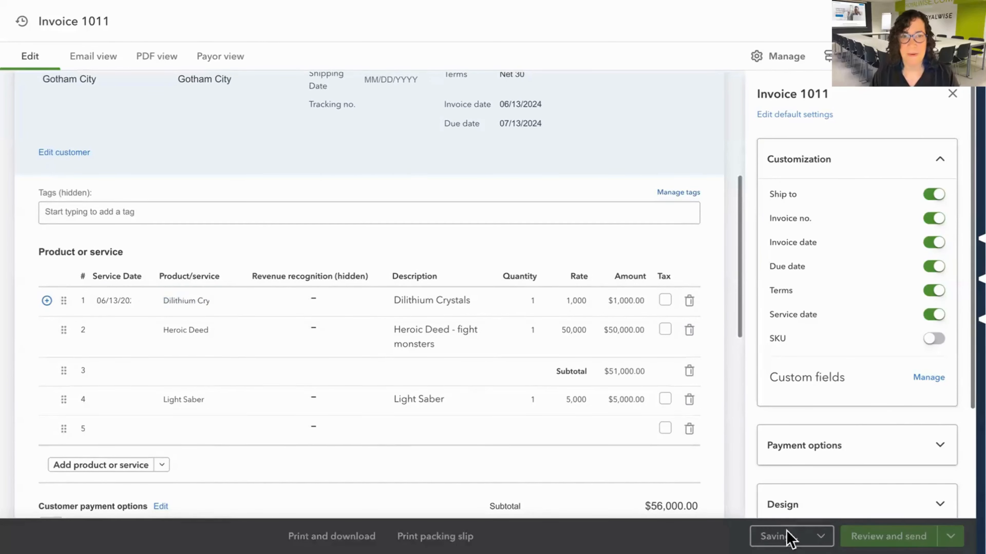
Set the service date of the Heroic Deed line to 06/13/2024.
{"action": "scroll", "coordinate": [579, 388], "scroll_direction": "down", "scroll_amount": 10}
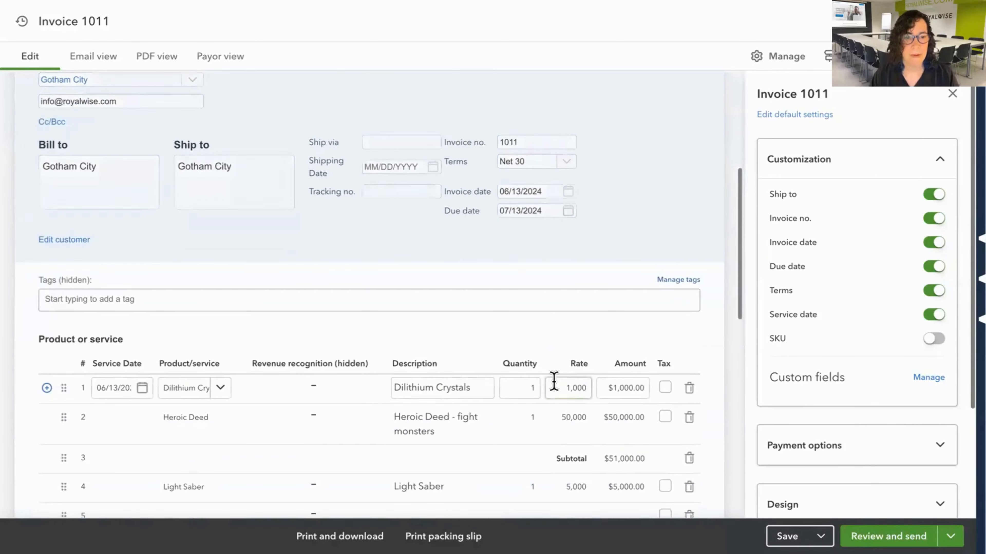
{"action": "left_click", "coordinate": [134, 335]}
{"action": "left_click", "coordinate": [118, 328]}
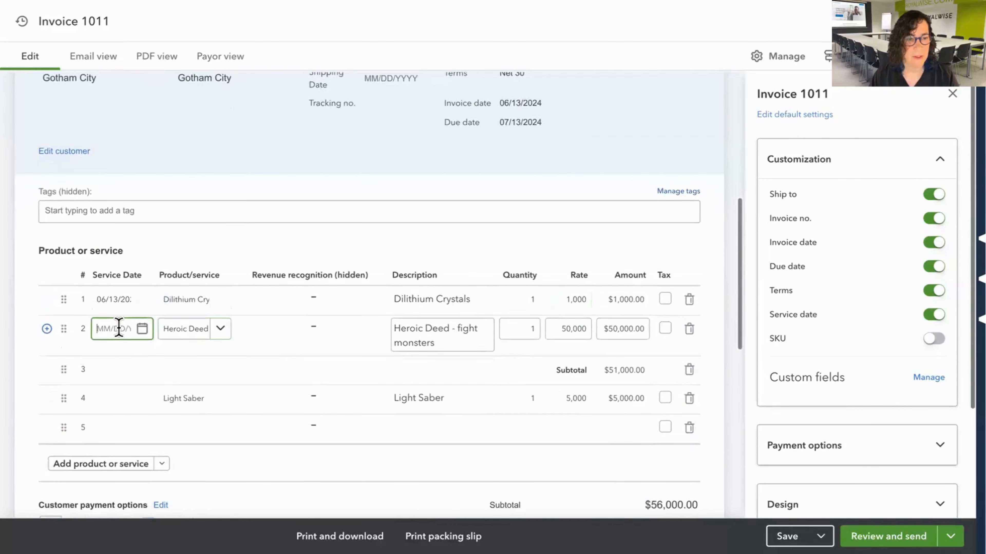
{"action": "key", "text": "Tab"}
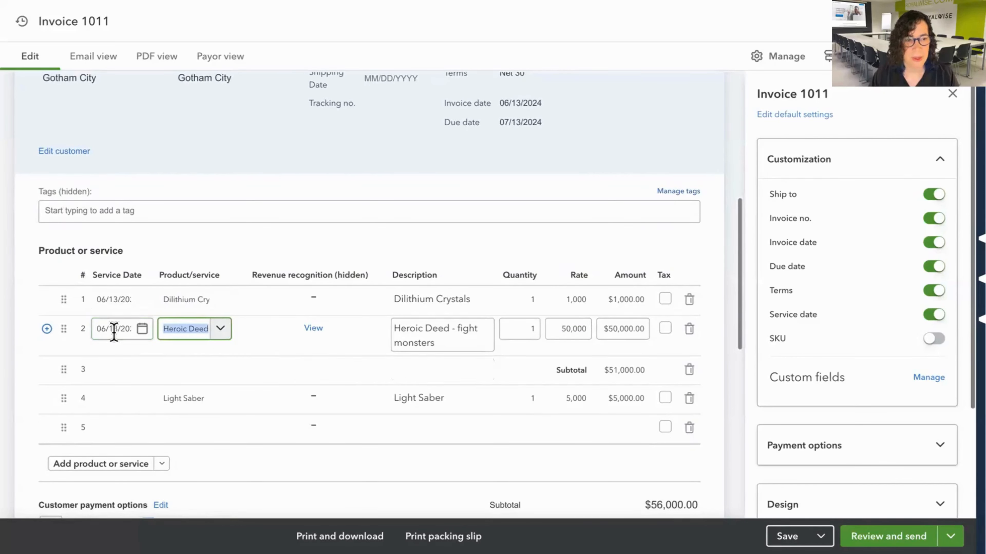
Review the Heroic Deed line's revenue recognition schedule, checking the amounts recognized each month, and close it.
{"action": "left_click", "coordinate": [313, 330]}
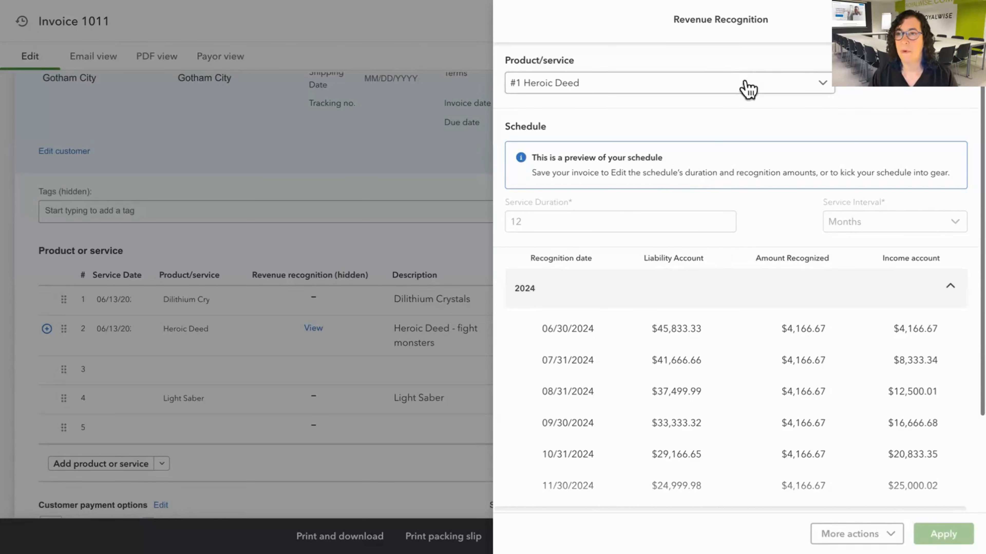
{"action": "scroll", "coordinate": [768, 429], "scroll_direction": "down", "scroll_amount": 1}
{"action": "scroll", "coordinate": [768, 429], "scroll_direction": "down", "scroll_amount": 3}
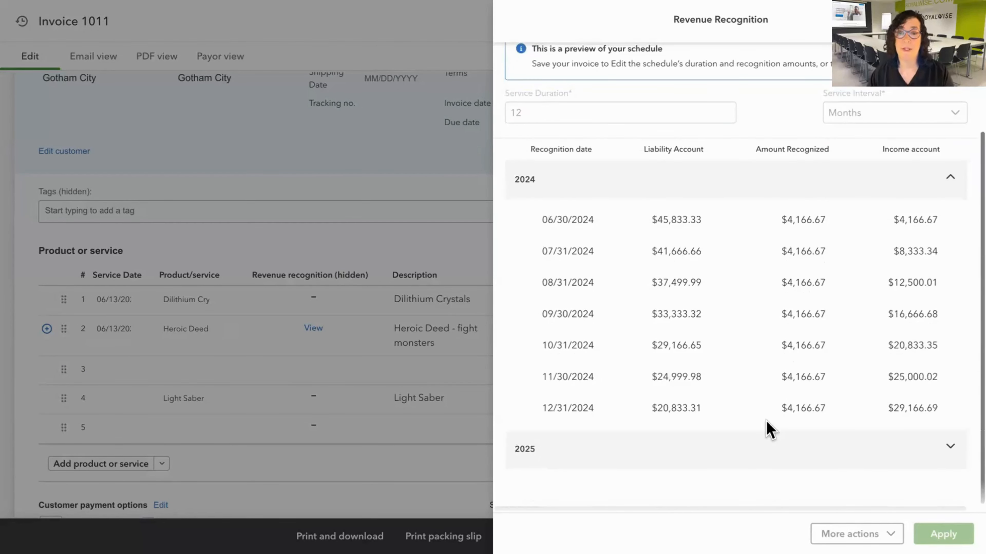
{"action": "scroll", "coordinate": [769, 429], "scroll_direction": "up", "scroll_amount": 3}
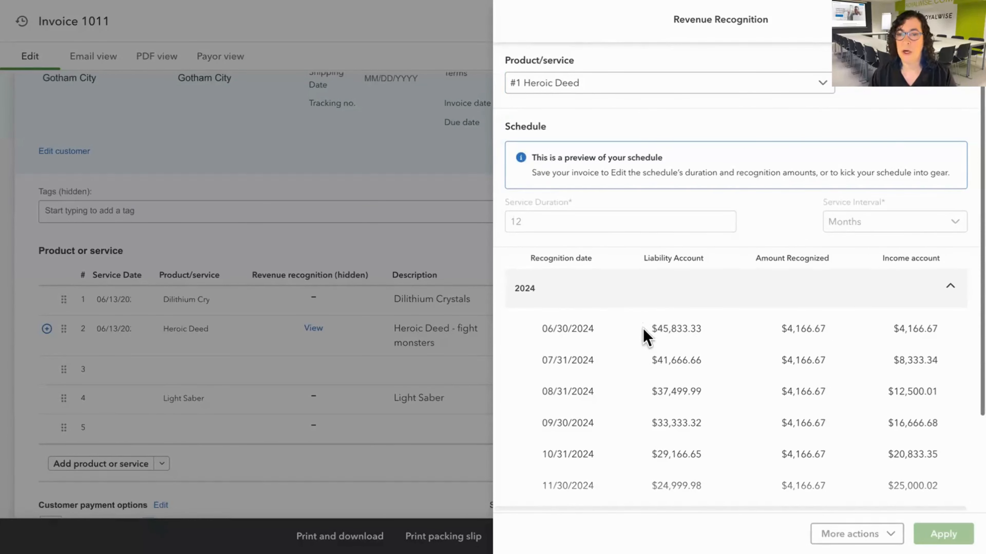
{"action": "left_click_drag", "start_coordinate": [643, 330], "coordinate": [834, 329]}
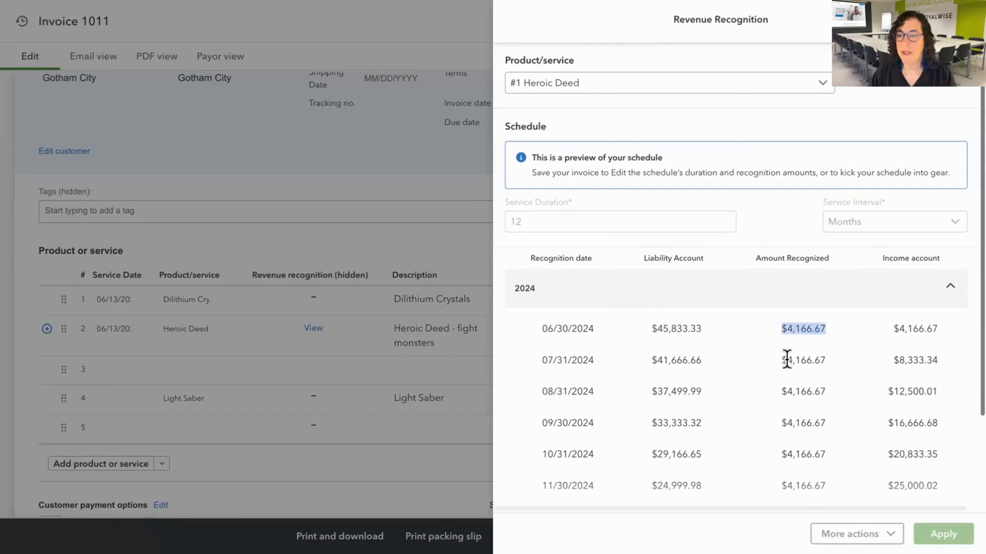
{"action": "left_click_drag", "start_coordinate": [781, 360], "coordinate": [820, 359]}
{"action": "left_click_drag", "start_coordinate": [779, 393], "coordinate": [838, 392]}
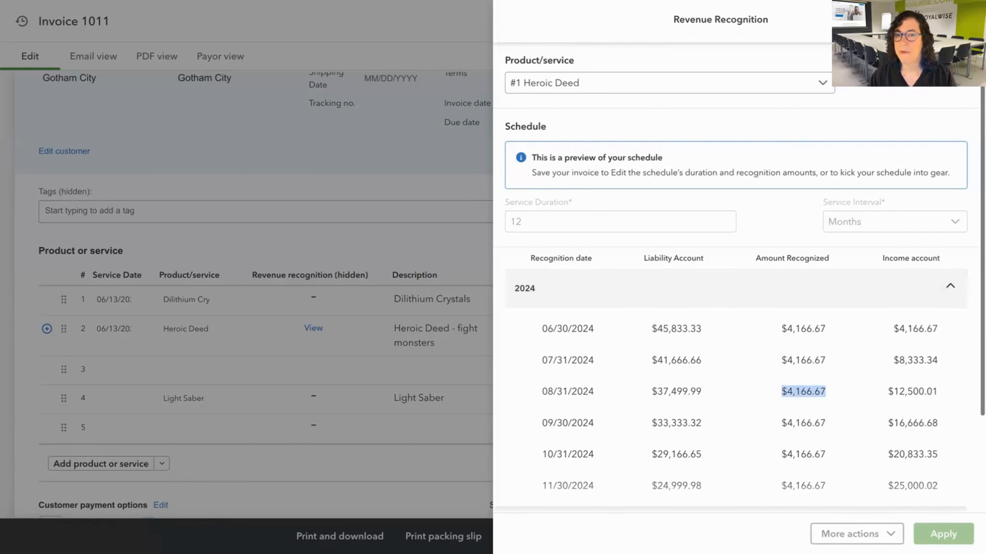
{"action": "left_click", "coordinate": [964, 19]}
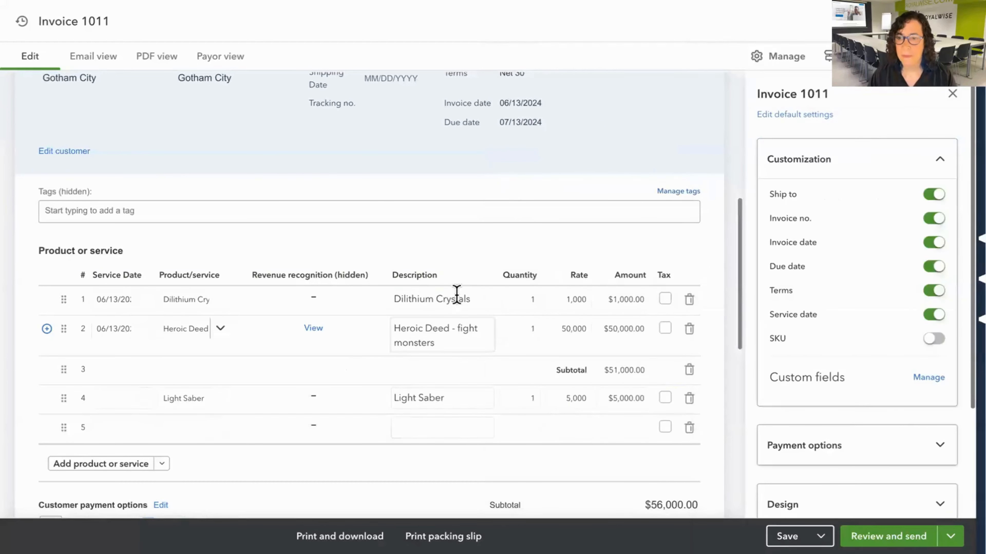
Save the Gotham City invoice with the service dates filled in.
{"action": "left_click", "coordinate": [467, 306]}
{"action": "scroll", "coordinate": [473, 378], "scroll_direction": "down", "scroll_amount": 2}
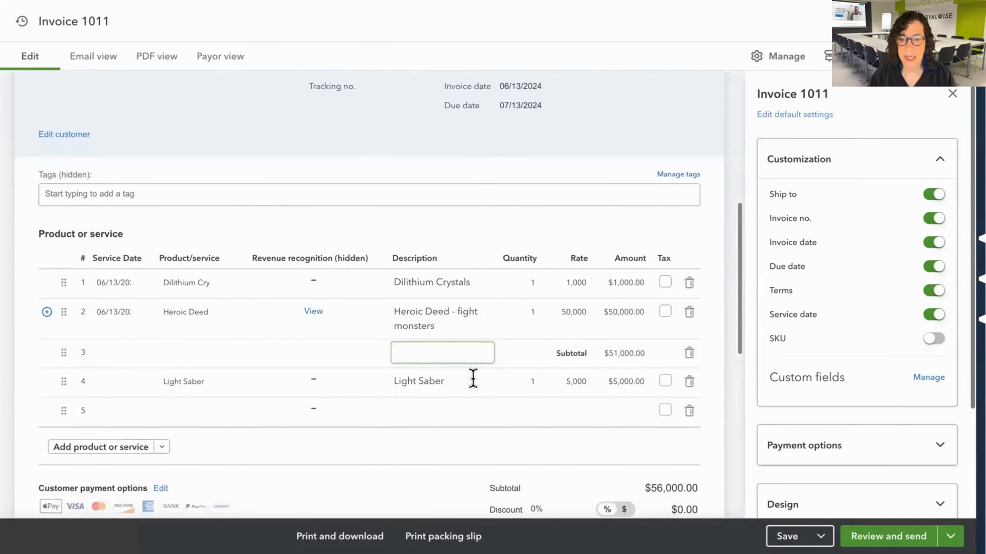
{"action": "left_click", "coordinate": [788, 536]}
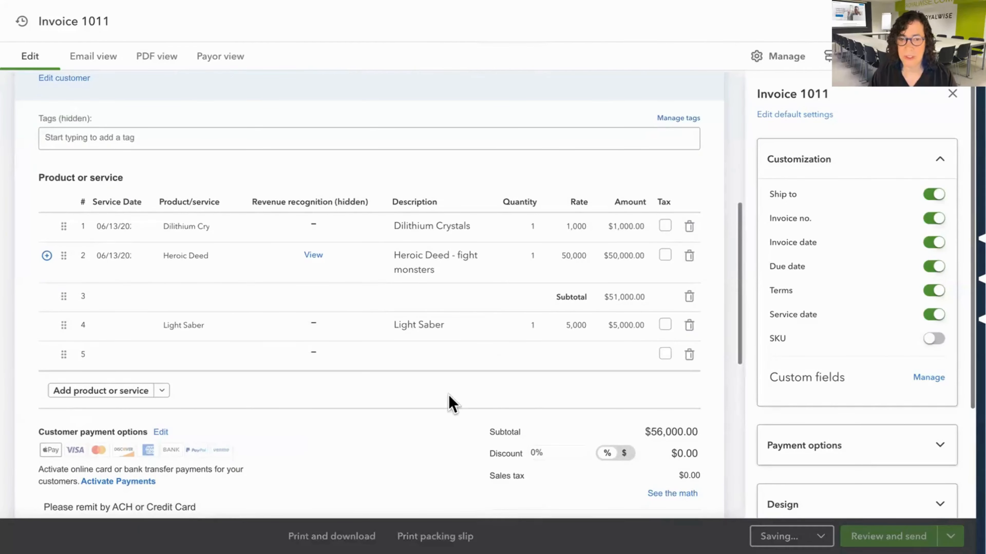
Examine the saved invoice's header, line items, totals and notes alongside its customization options.
{"action": "scroll", "coordinate": [437, 389], "scroll_direction": "up", "scroll_amount": 10}
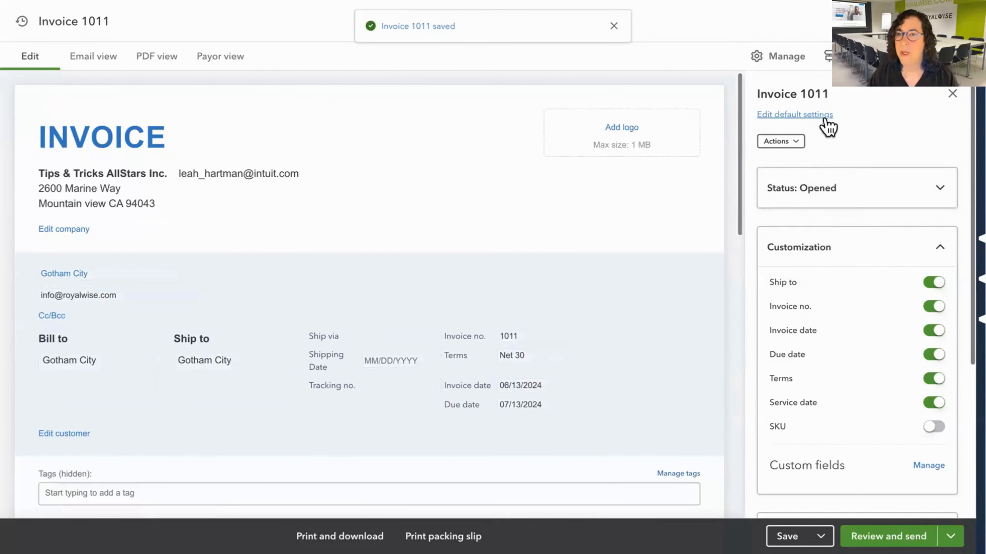
{"action": "scroll", "coordinate": [843, 280], "scroll_direction": "down", "scroll_amount": 3}
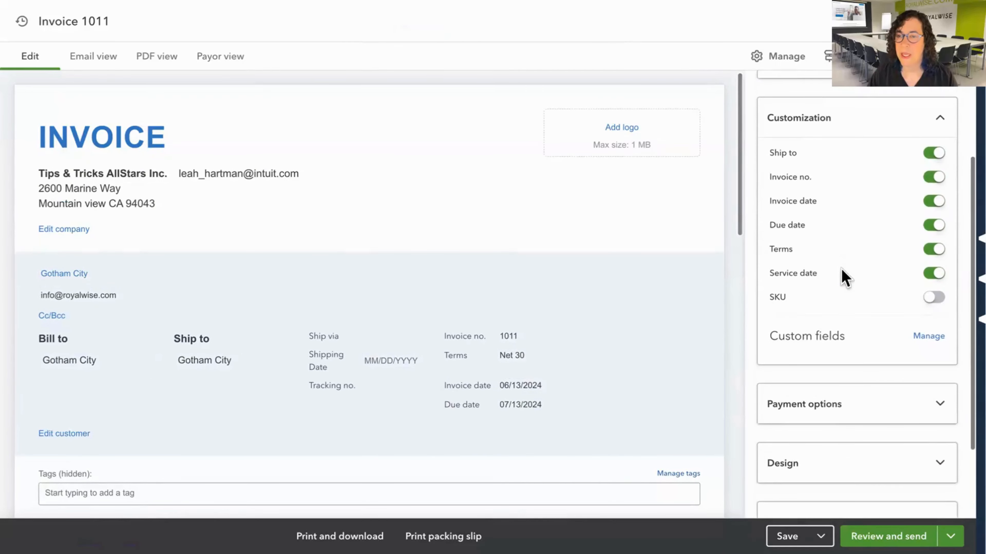
{"action": "scroll", "coordinate": [612, 361], "scroll_direction": "down", "scroll_amount": 15}
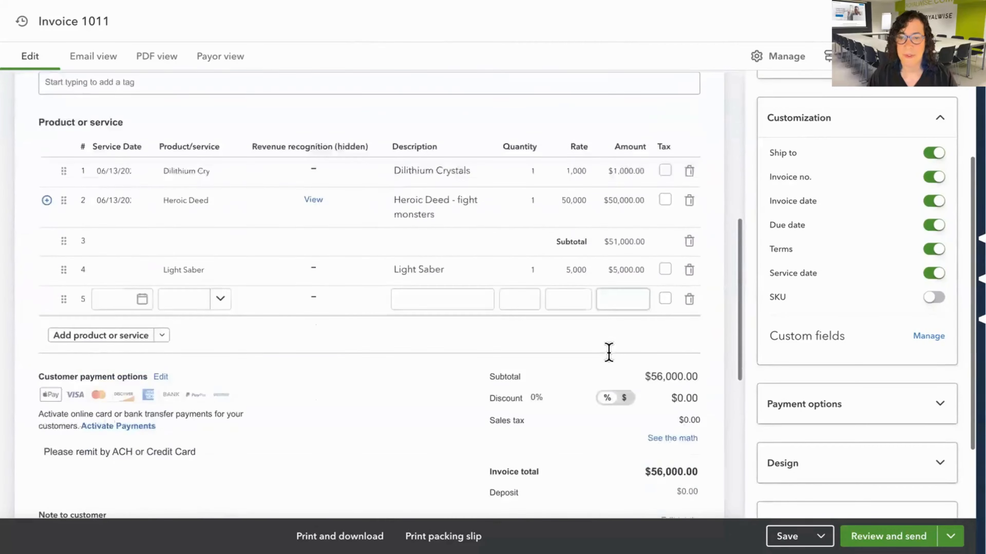
{"action": "scroll", "coordinate": [612, 361], "scroll_direction": "down", "scroll_amount": 2}
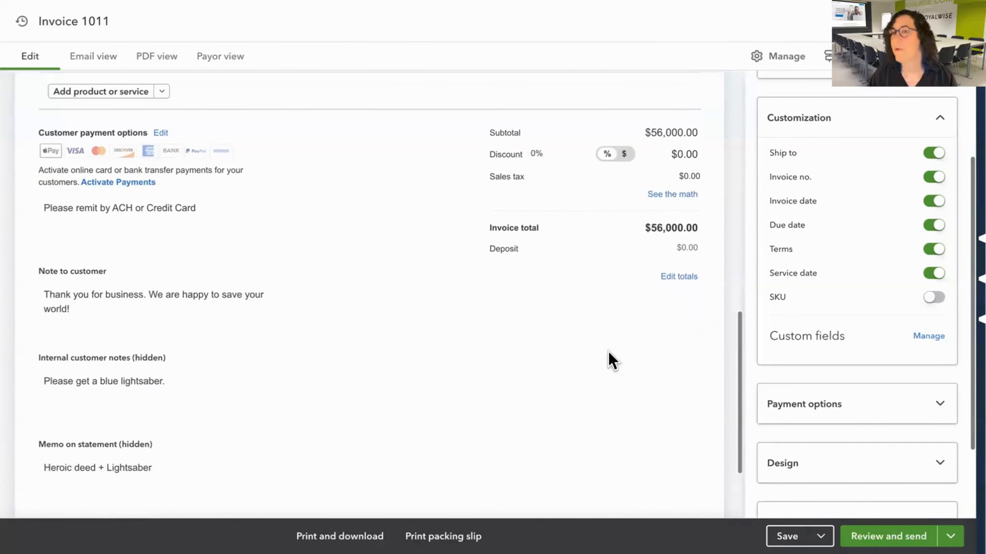
{"action": "scroll", "coordinate": [497, 282], "scroll_direction": "up", "scroll_amount": 5}
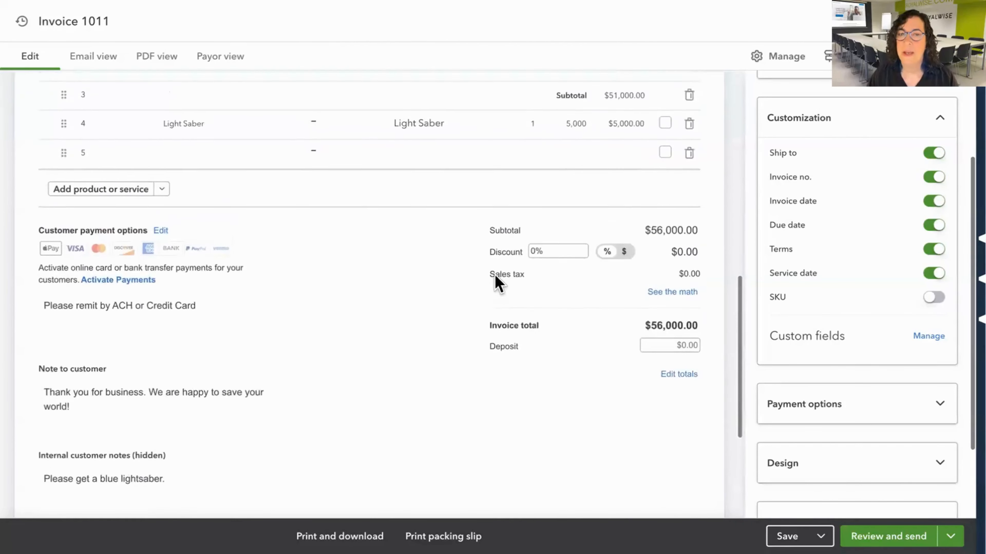
{"action": "scroll", "coordinate": [497, 281], "scroll_direction": "up", "scroll_amount": 5}
{"action": "scroll", "coordinate": [770, 203], "scroll_direction": "up", "scroll_amount": 6}
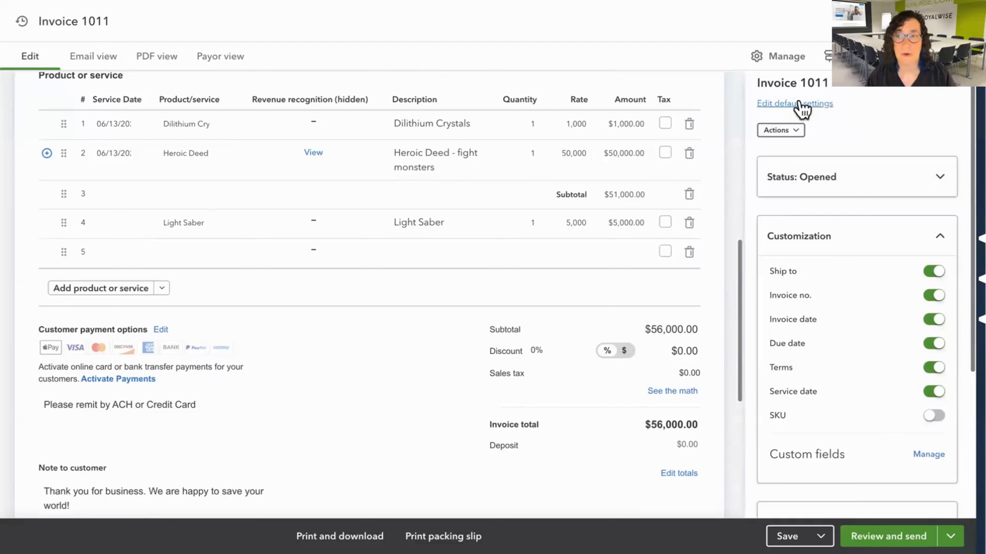
{"action": "scroll", "coordinate": [429, 356], "scroll_direction": "down", "scroll_amount": 5}
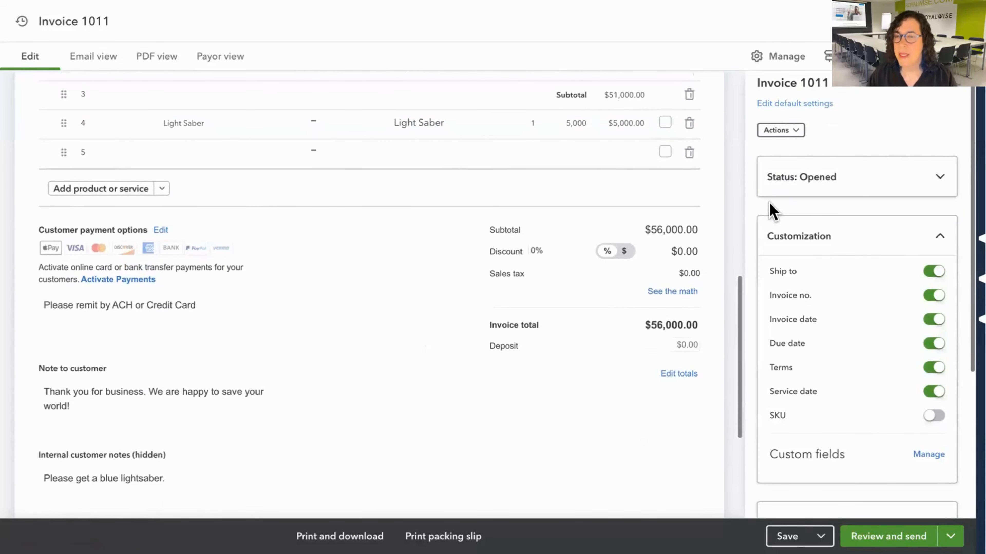
{"action": "scroll", "coordinate": [809, 342], "scroll_direction": "down", "scroll_amount": 5}
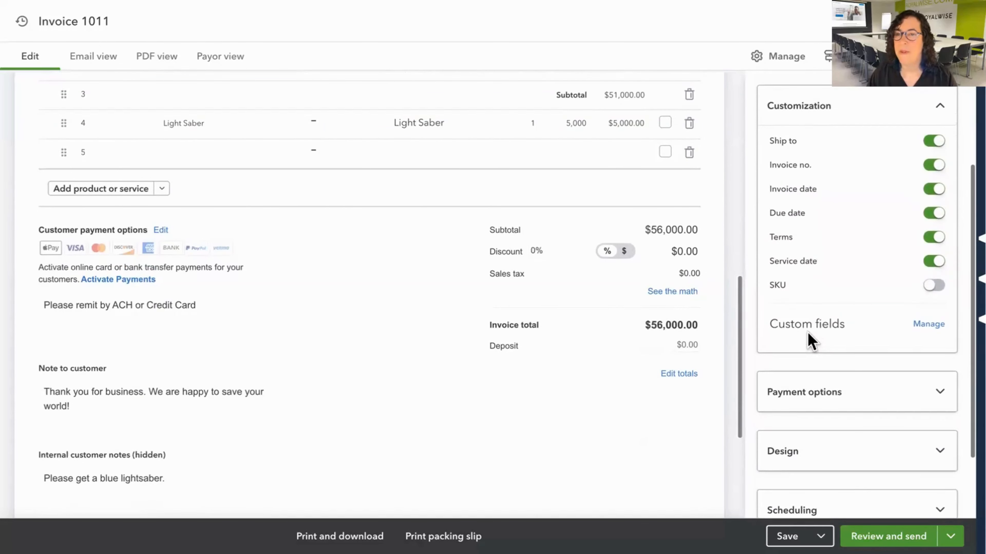
{"action": "scroll", "coordinate": [365, 367], "scroll_direction": "down", "scroll_amount": 1}
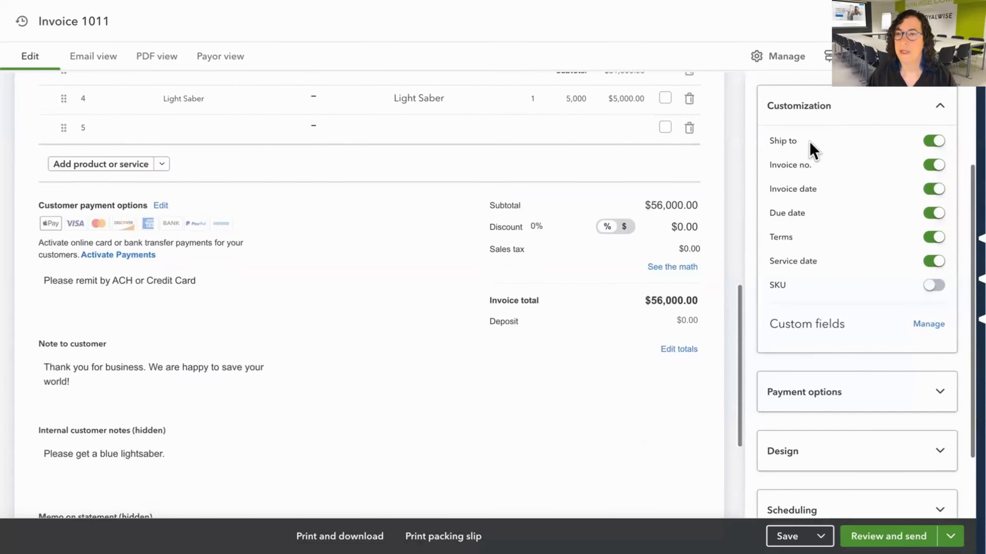
{"action": "scroll", "coordinate": [473, 358], "scroll_direction": "up", "scroll_amount": 10}
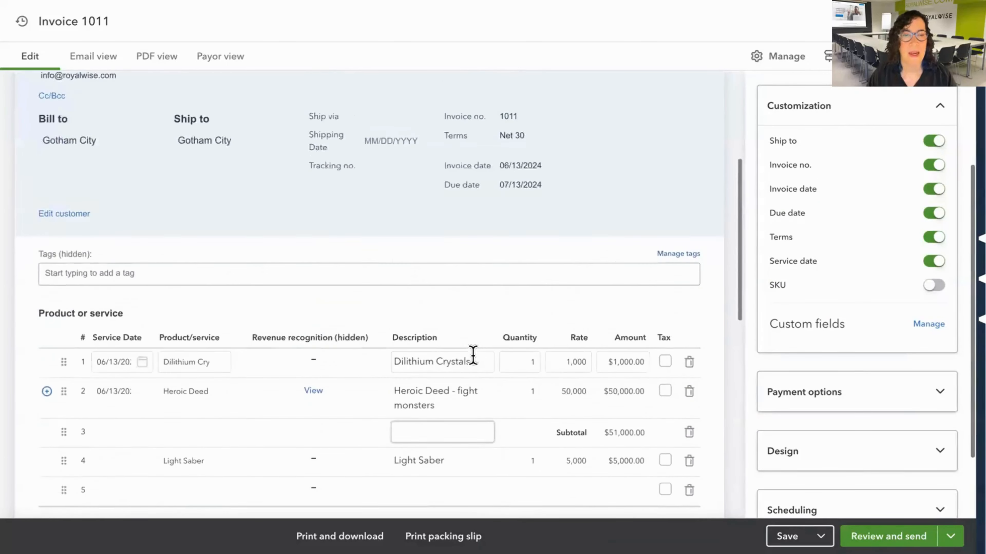
Turn the Ship to field off and back on in the invoice's customization options and check the invoice header.
{"action": "left_click", "coordinate": [939, 146]}
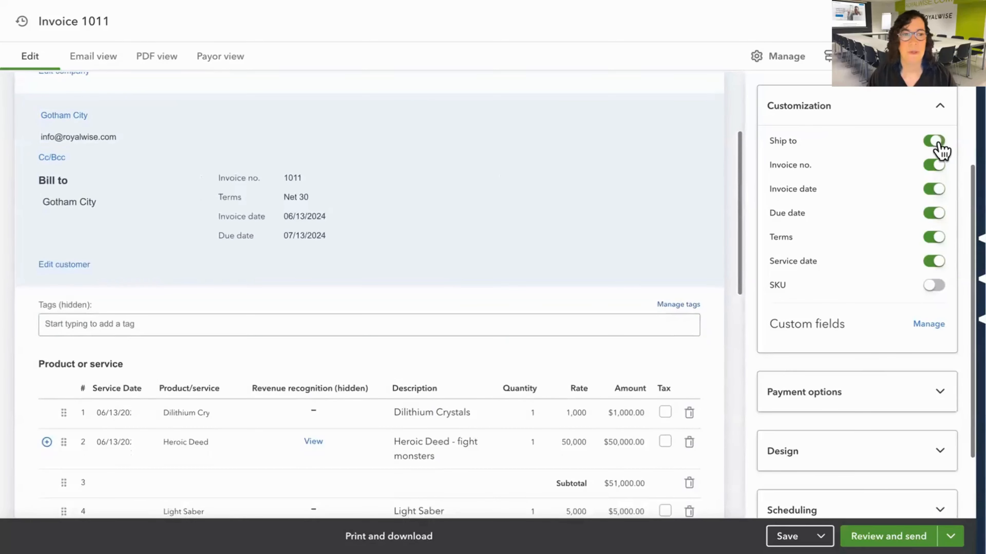
{"action": "left_click", "coordinate": [939, 143]}
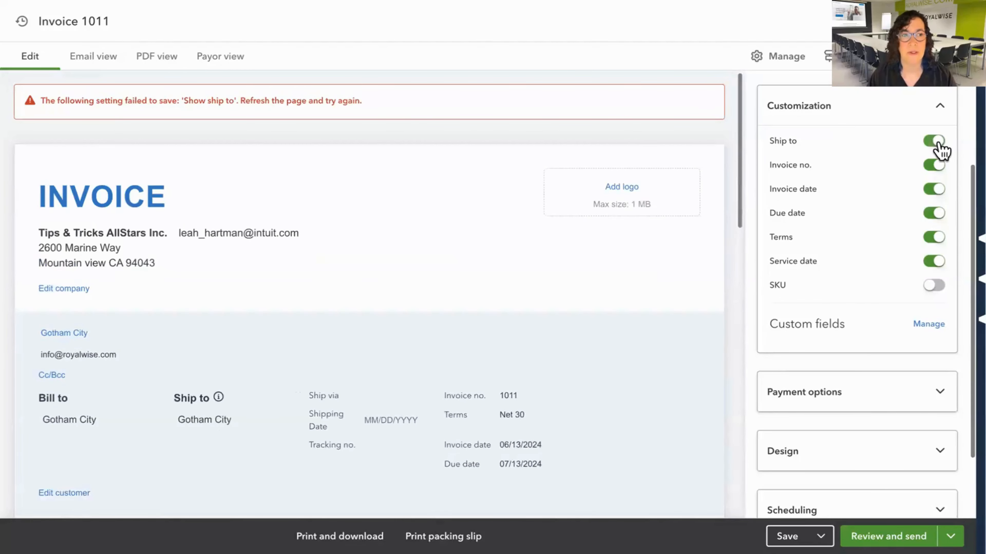
{"action": "scroll", "coordinate": [622, 313], "scroll_direction": "down", "scroll_amount": 4}
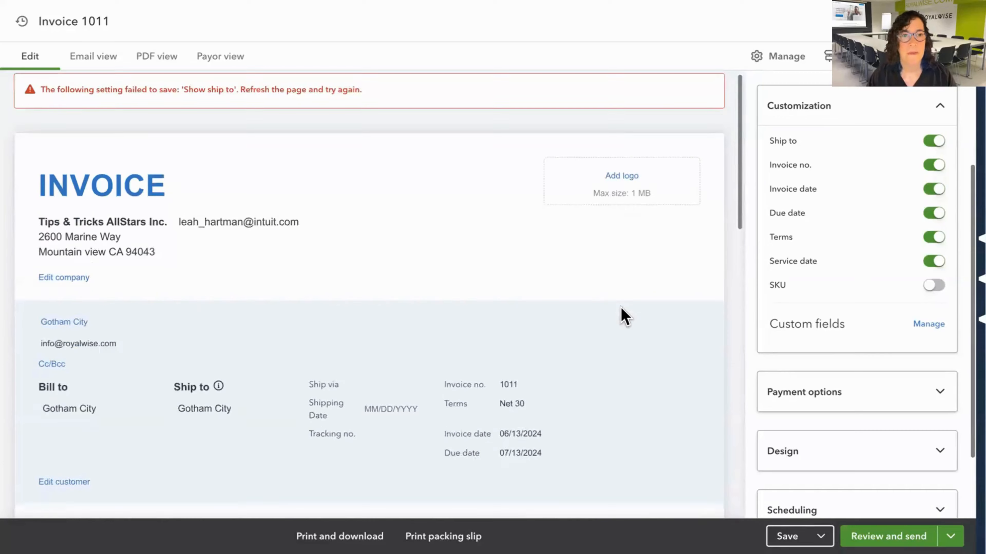
{"action": "scroll", "coordinate": [622, 314], "scroll_direction": "down", "scroll_amount": 1}
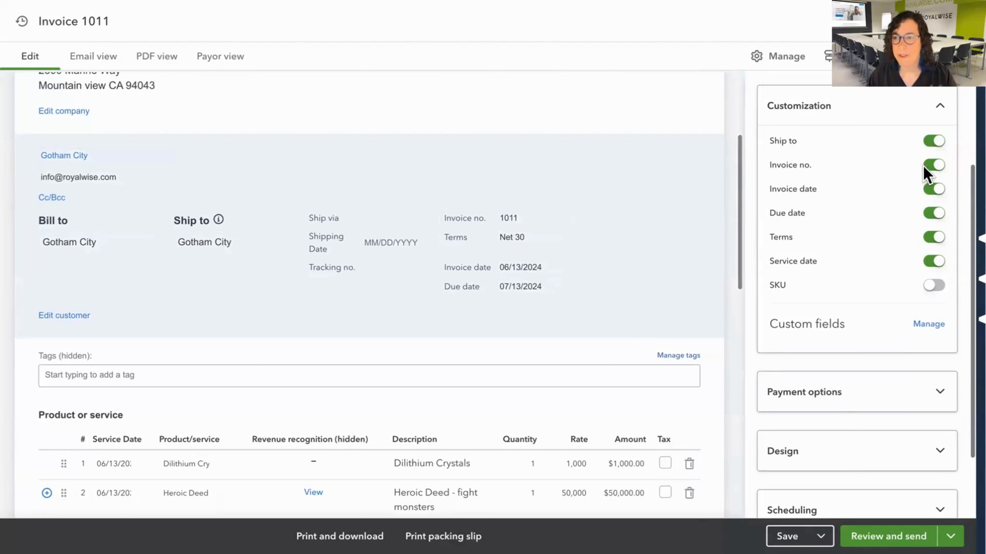
{"action": "scroll", "coordinate": [622, 258], "scroll_direction": "up", "scroll_amount": 4}
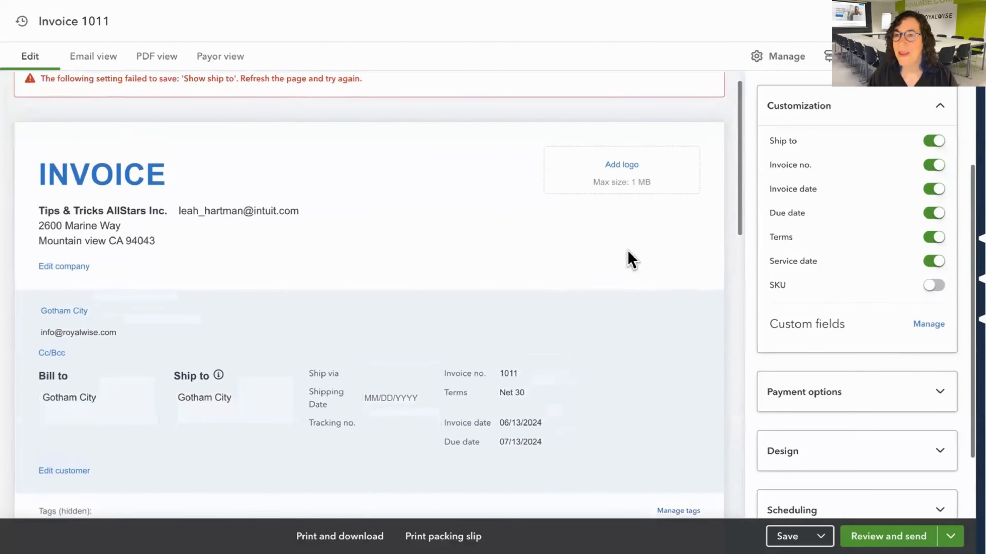
Hide the invoice number through the customization options, check the header without it, and show it again.
{"action": "left_click", "coordinate": [931, 166]}
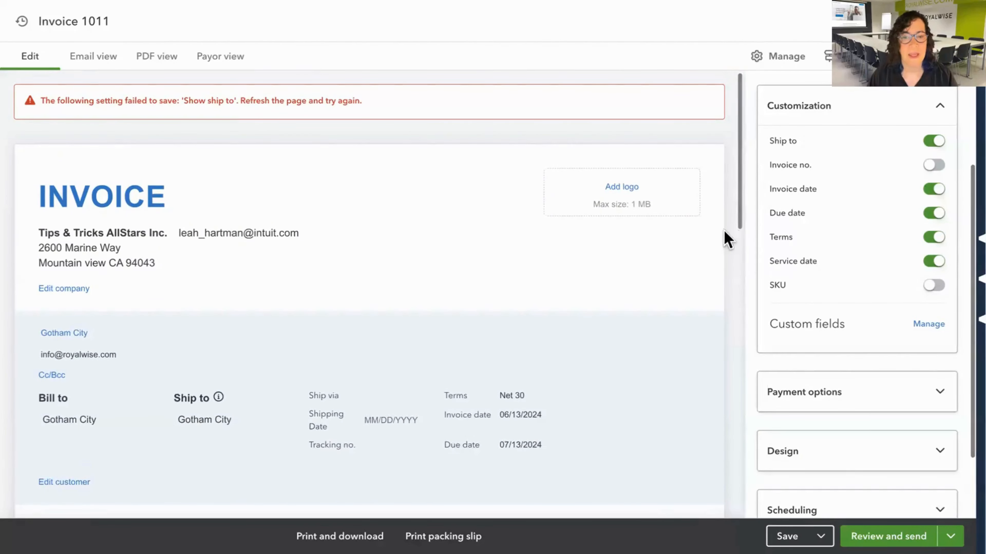
{"action": "scroll", "coordinate": [527, 326], "scroll_direction": "down", "scroll_amount": 5}
{"action": "scroll", "coordinate": [526, 319], "scroll_direction": "up", "scroll_amount": 1}
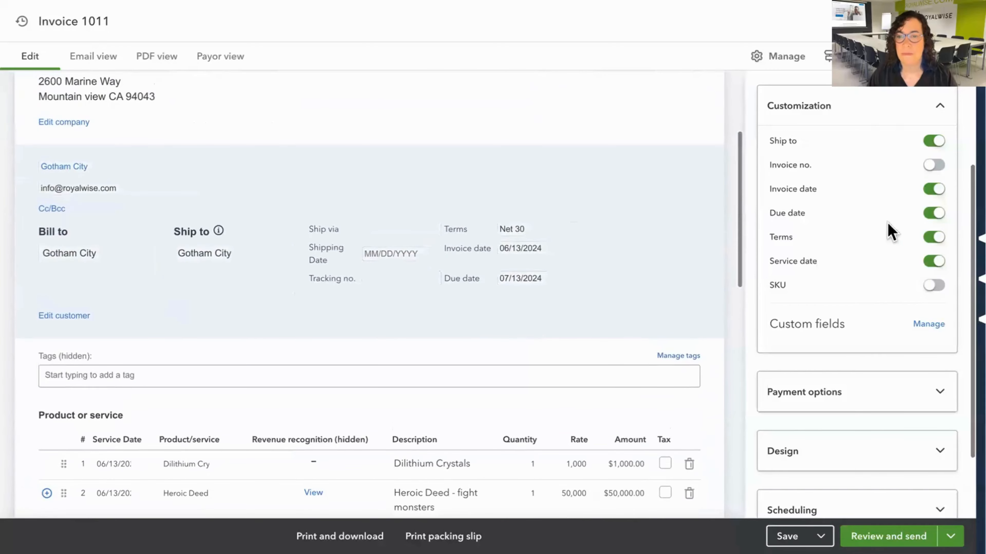
{"action": "left_click", "coordinate": [933, 166]}
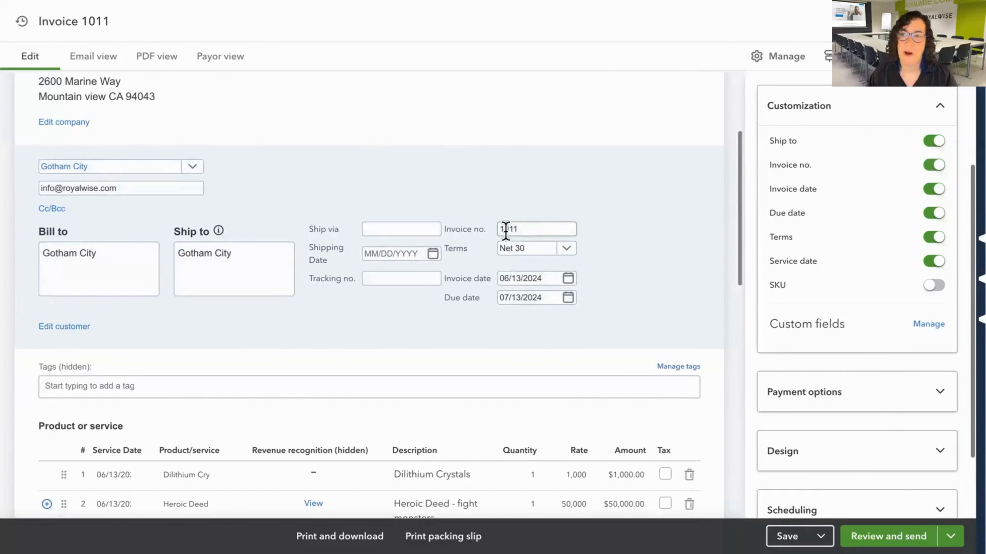
Turn off the due date in the invoice's customization options.
{"action": "left_click", "coordinate": [936, 216]}
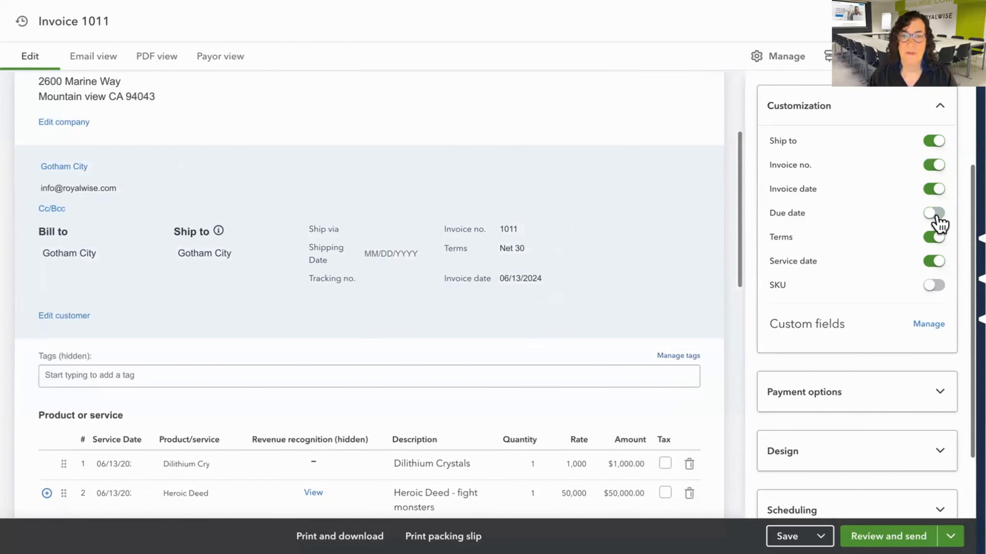
Turn the invoice's due date back on, and switch the Terms field off and on again.
{"action": "left_click", "coordinate": [935, 215]}
{"action": "left_click", "coordinate": [936, 239]}
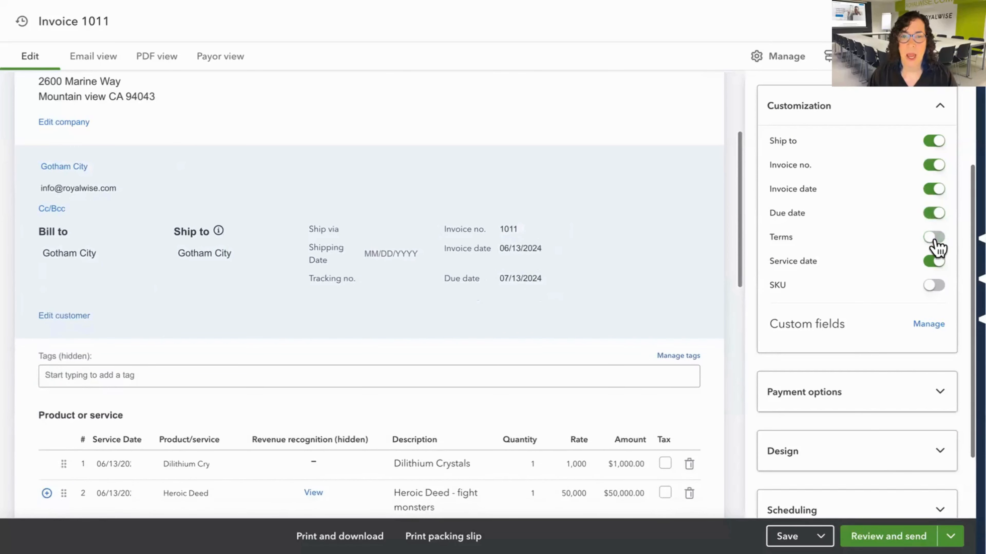
{"action": "left_click", "coordinate": [935, 241]}
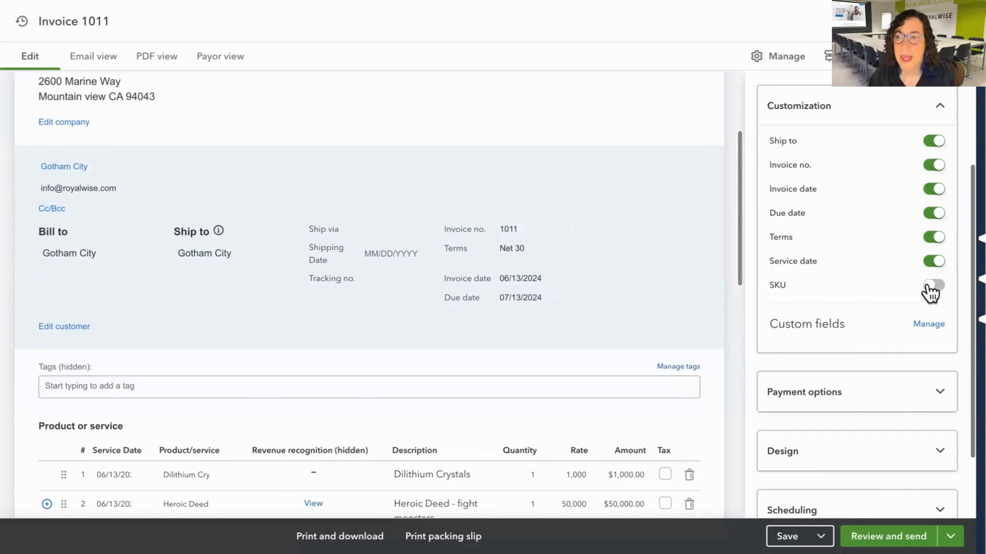
Show the SKU column on the invoice, check the line items, and hide the column again.
{"action": "left_click", "coordinate": [935, 285]}
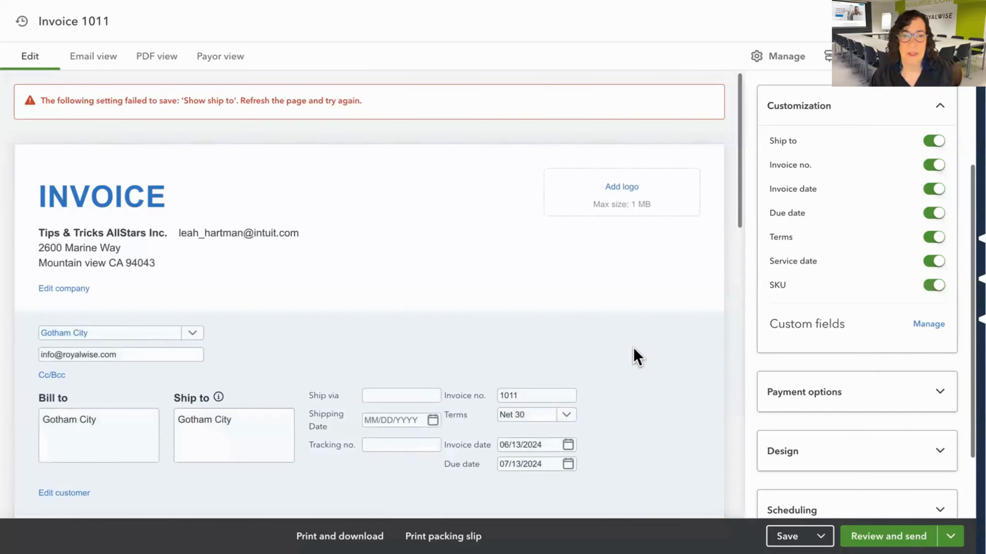
{"action": "left_click", "coordinate": [934, 286]}
{"action": "scroll", "coordinate": [667, 360], "scroll_direction": "down", "scroll_amount": 1}
{"action": "scroll", "coordinate": [667, 360], "scroll_direction": "down", "scroll_amount": 3}
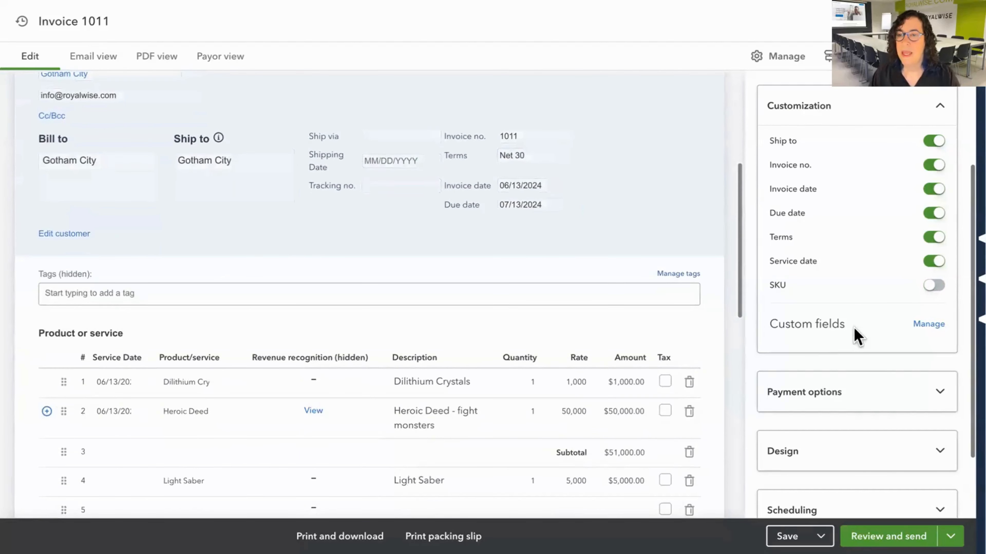
Save the invoice and open the management page for its custom fields.
{"action": "scroll", "coordinate": [850, 331], "scroll_direction": "down", "scroll_amount": 3}
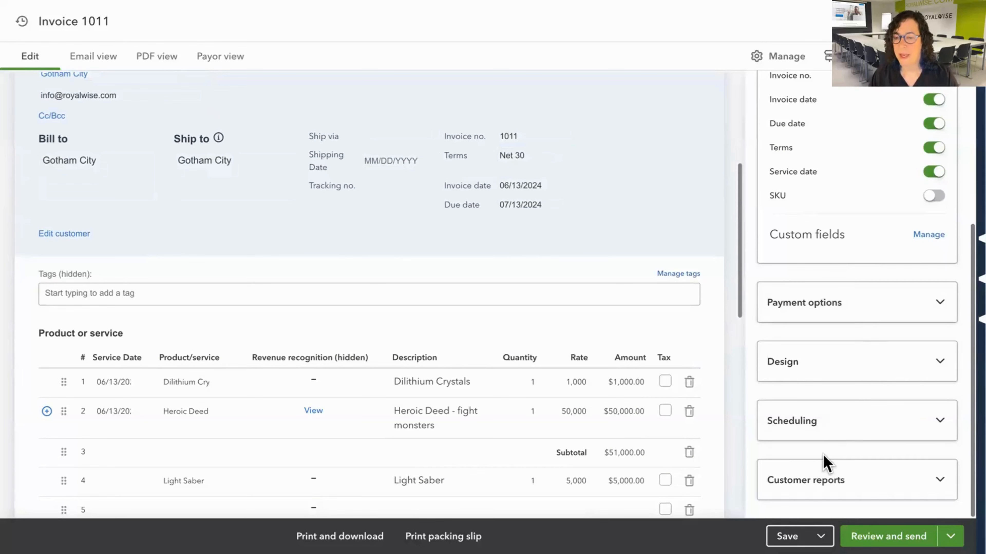
{"action": "left_click", "coordinate": [790, 534]}
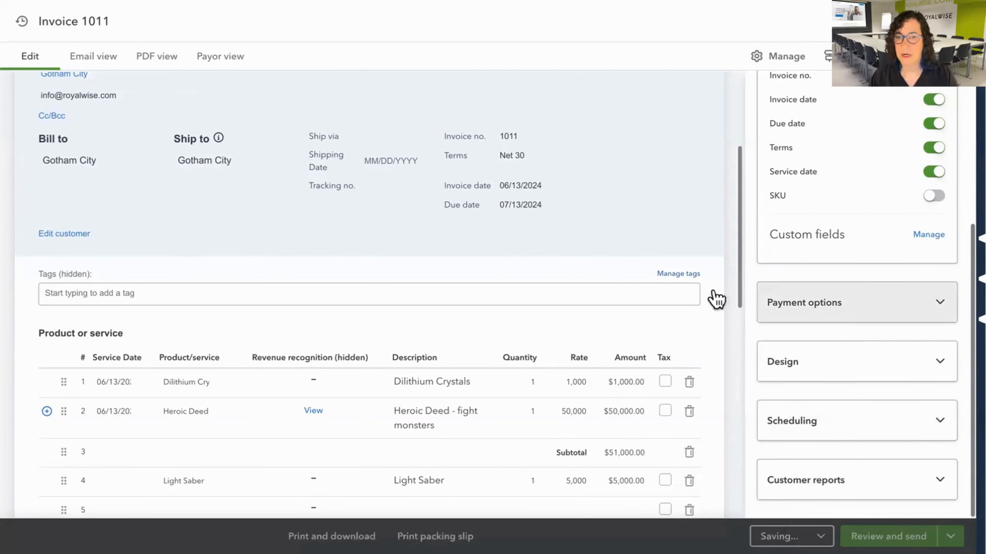
{"action": "left_click", "coordinate": [928, 235]}
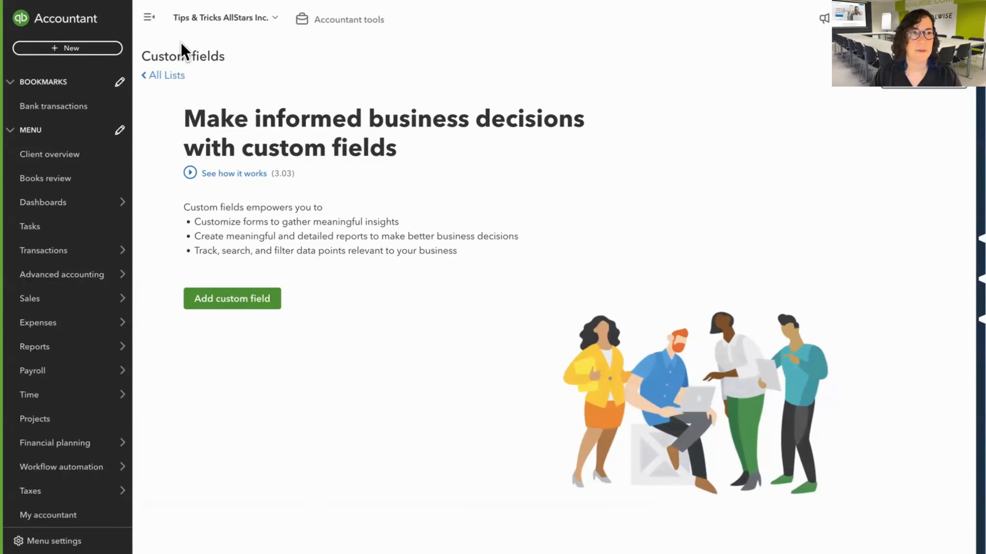
Leave full screen, return to the first Invoice browser tab, and make the window full screen again.
{"action": "mouse_move", "coordinate": [166, 2]}
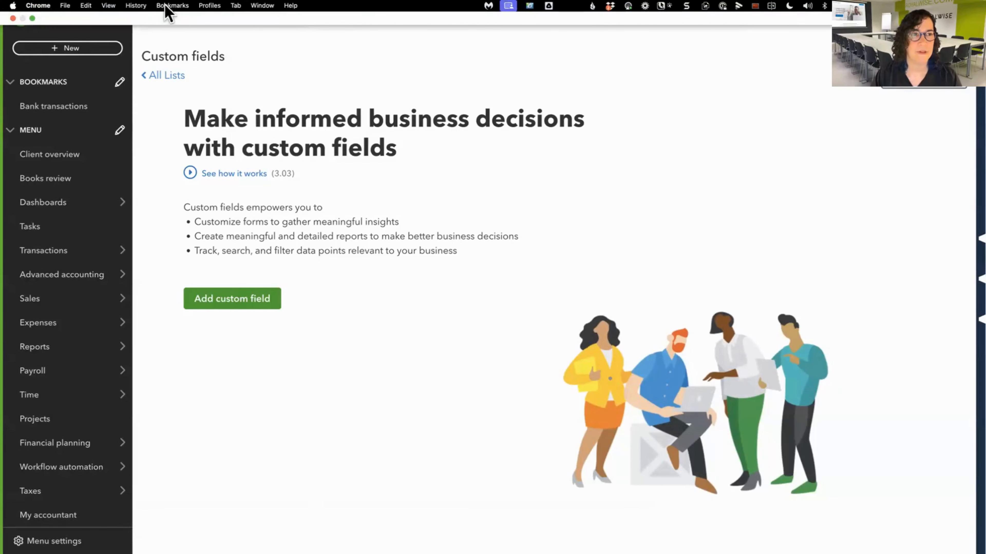
{"action": "left_click", "coordinate": [32, 18]}
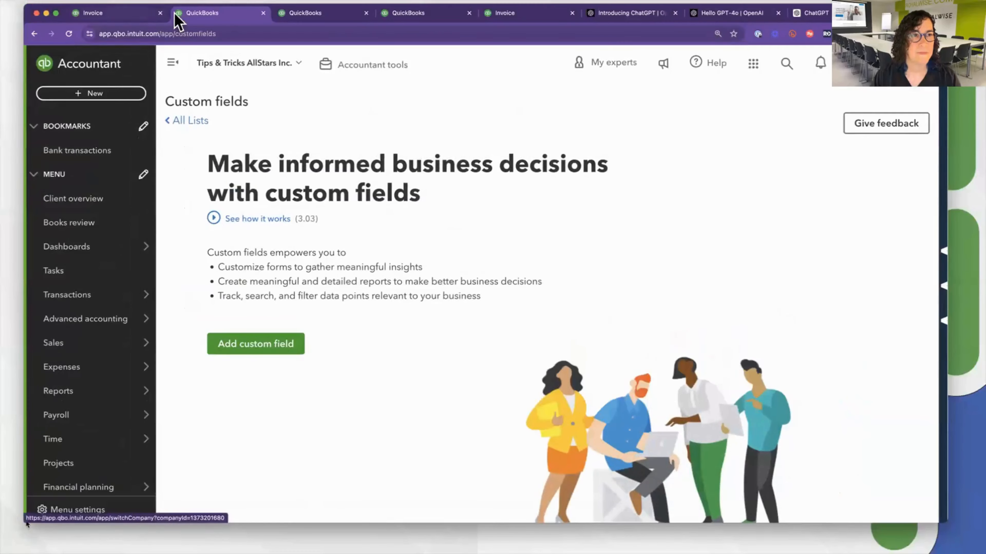
{"action": "left_click", "coordinate": [132, 18]}
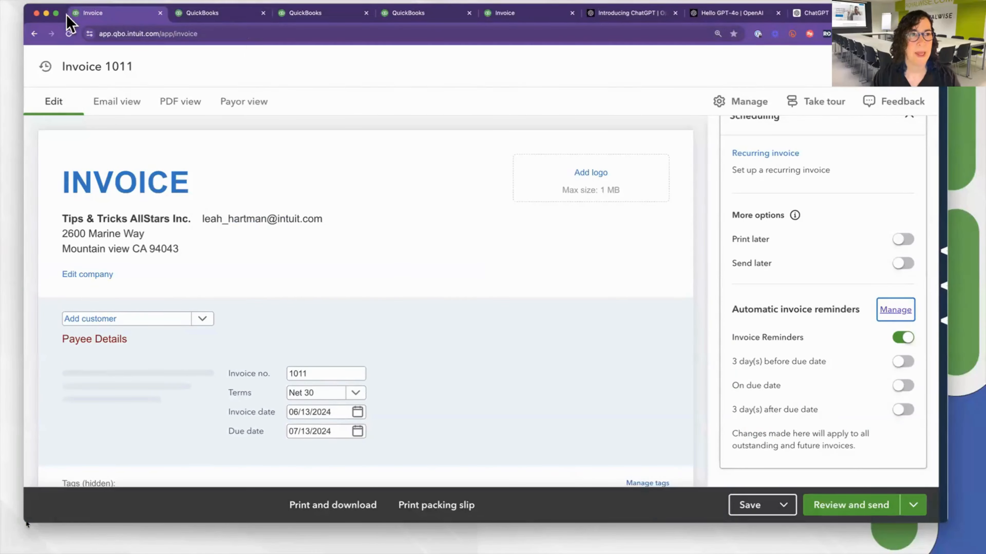
{"action": "left_click", "coordinate": [57, 13]}
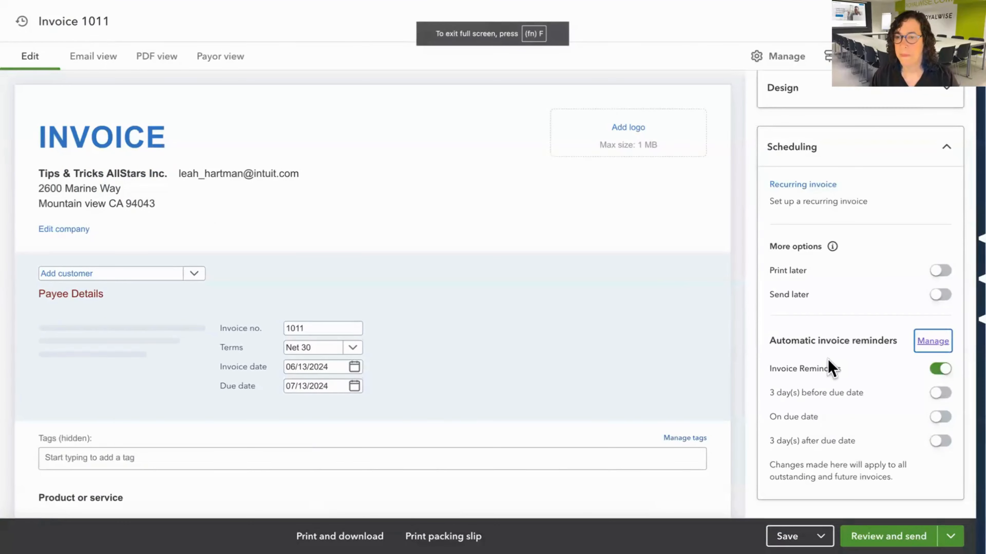
Open the full list of recent transactions and reopen Gotham City's invoice 1011 dated 06/13/2024.
{"action": "scroll", "coordinate": [827, 361], "scroll_direction": "up", "scroll_amount": 5}
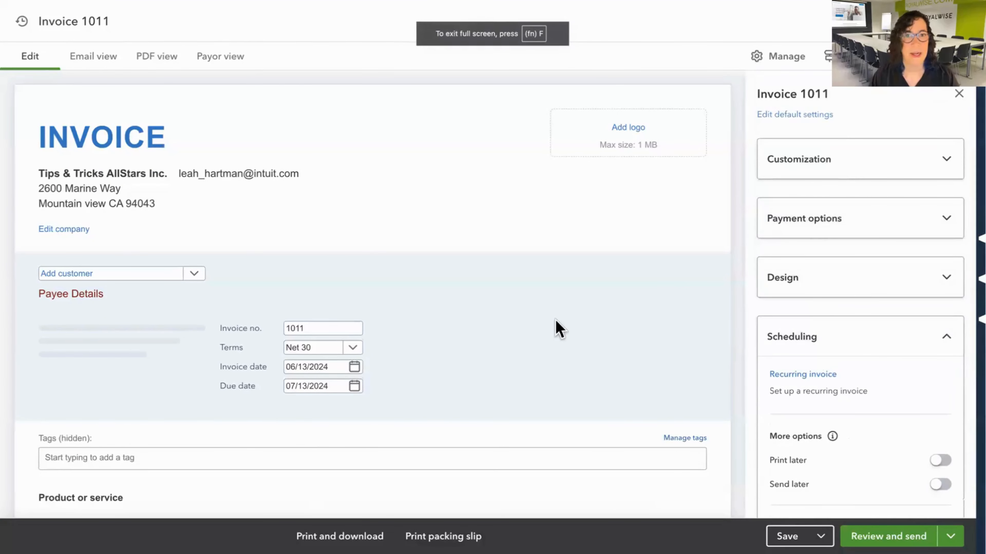
{"action": "scroll", "coordinate": [644, 310], "scroll_direction": "down", "scroll_amount": 7}
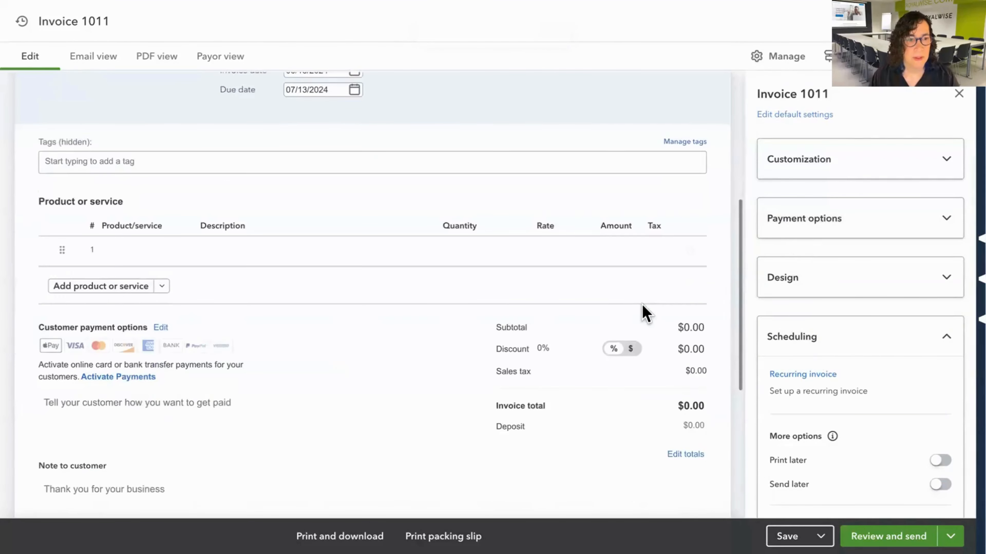
{"action": "scroll", "coordinate": [644, 310], "scroll_direction": "up", "scroll_amount": 7}
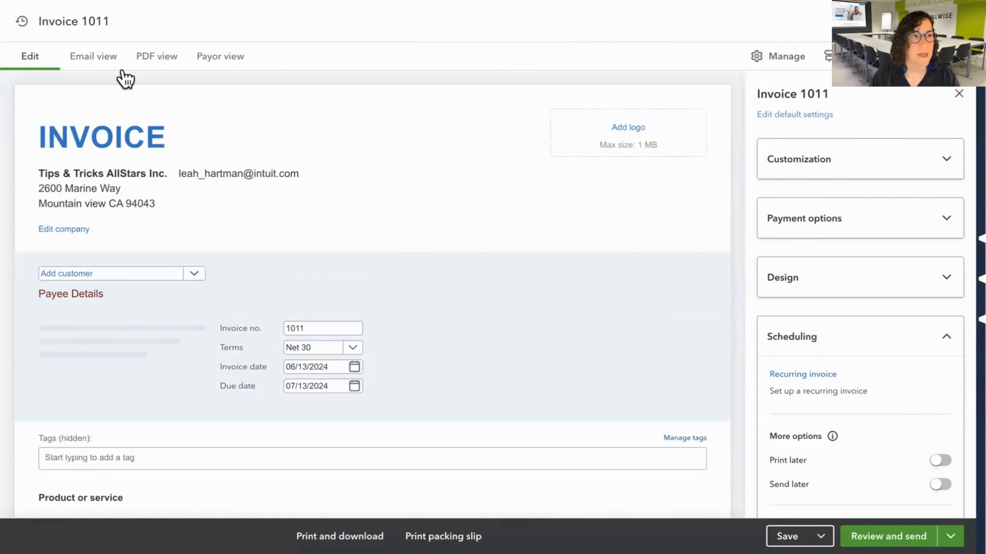
{"action": "left_click", "coordinate": [23, 22]}
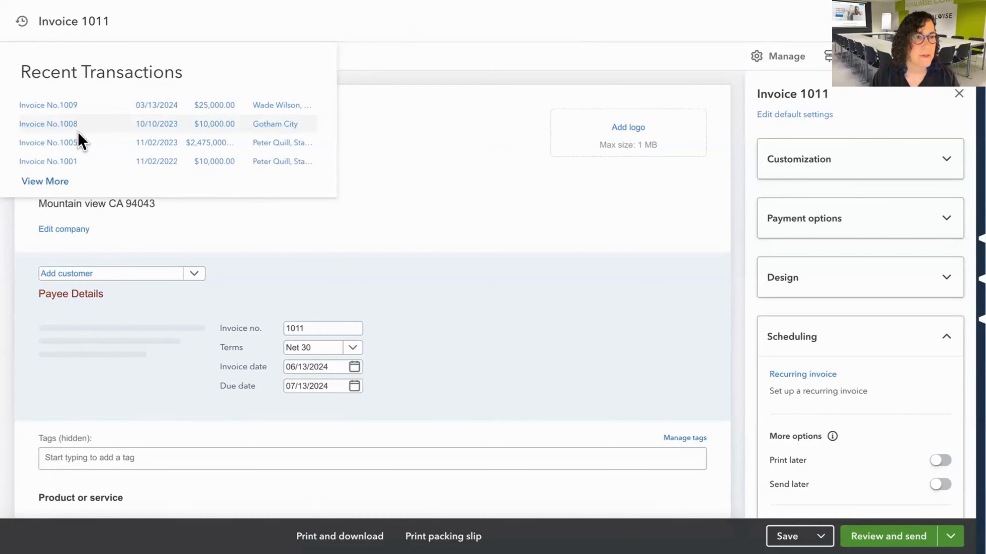
{"action": "left_click", "coordinate": [56, 182]}
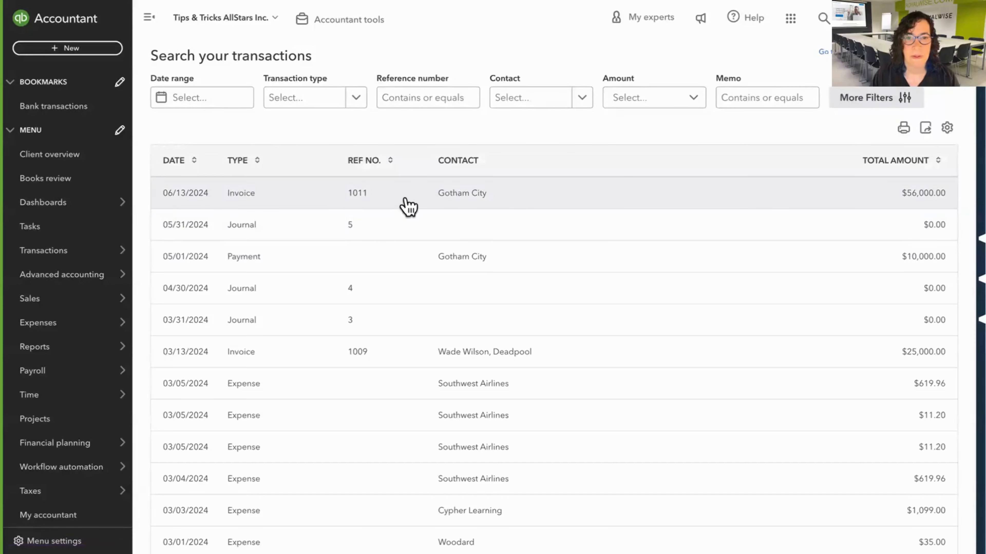
{"action": "left_click", "coordinate": [450, 195]}
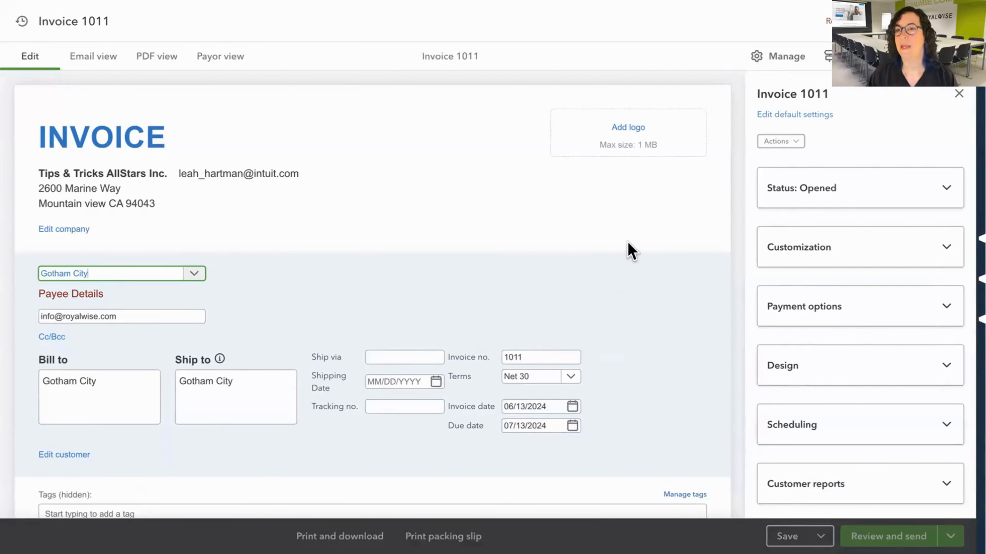
Review the reopened invoice's customization options, collapse them, and look over the invoice header.
{"action": "left_click", "coordinate": [811, 261]}
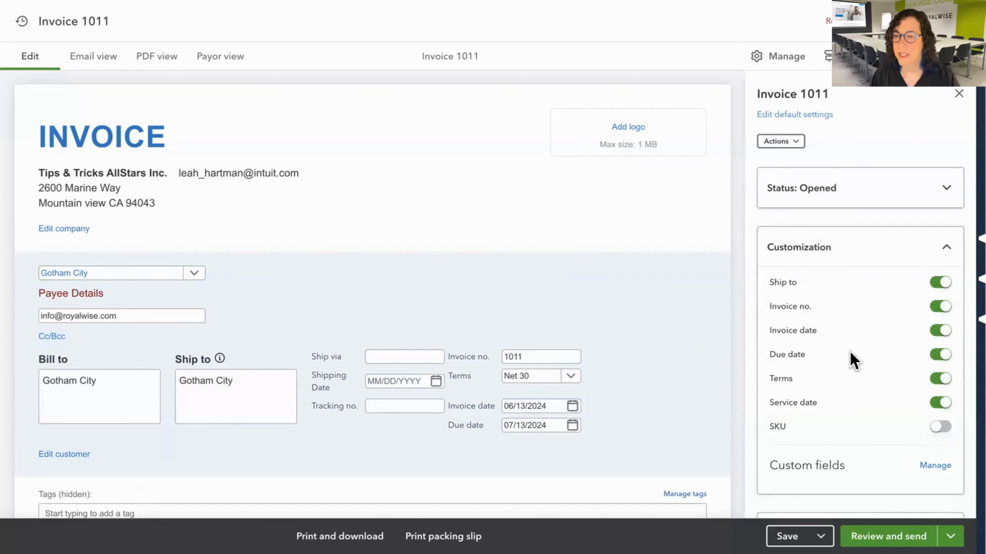
{"action": "scroll", "coordinate": [849, 359], "scroll_direction": "down", "scroll_amount": 5}
{"action": "scroll", "coordinate": [857, 169], "scroll_direction": "up", "scroll_amount": 2}
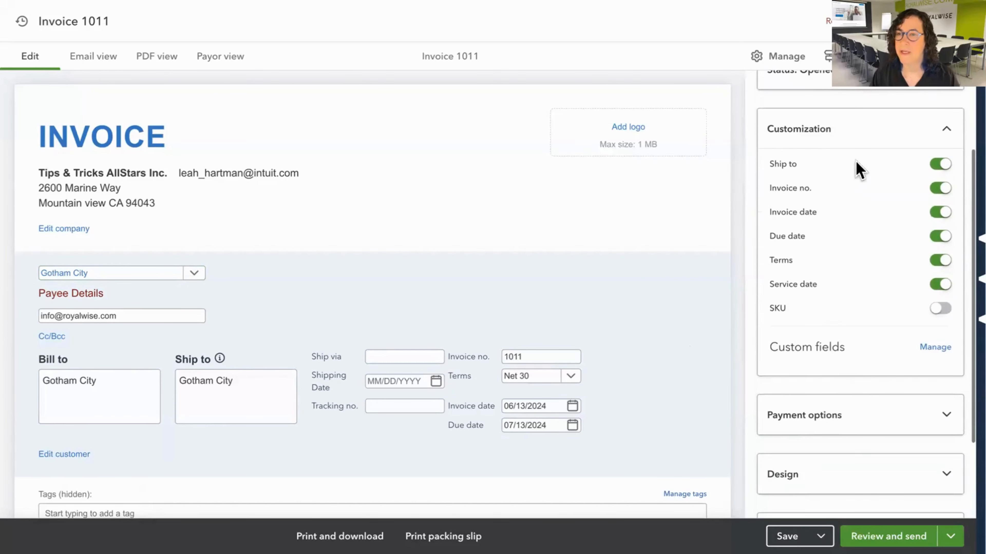
{"action": "left_click", "coordinate": [858, 130]}
{"action": "scroll", "coordinate": [631, 334], "scroll_direction": "down", "scroll_amount": 2}
{"action": "scroll", "coordinate": [631, 336], "scroll_direction": "down", "scroll_amount": 2}
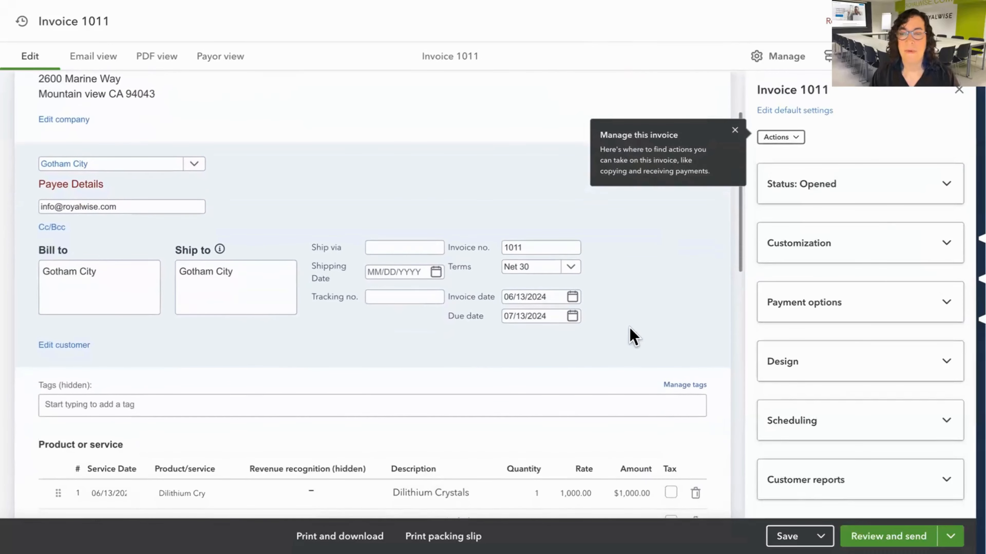
Expand the invoice's payment options and examine the accepted payment methods and payment details.
{"action": "left_click", "coordinate": [855, 301]}
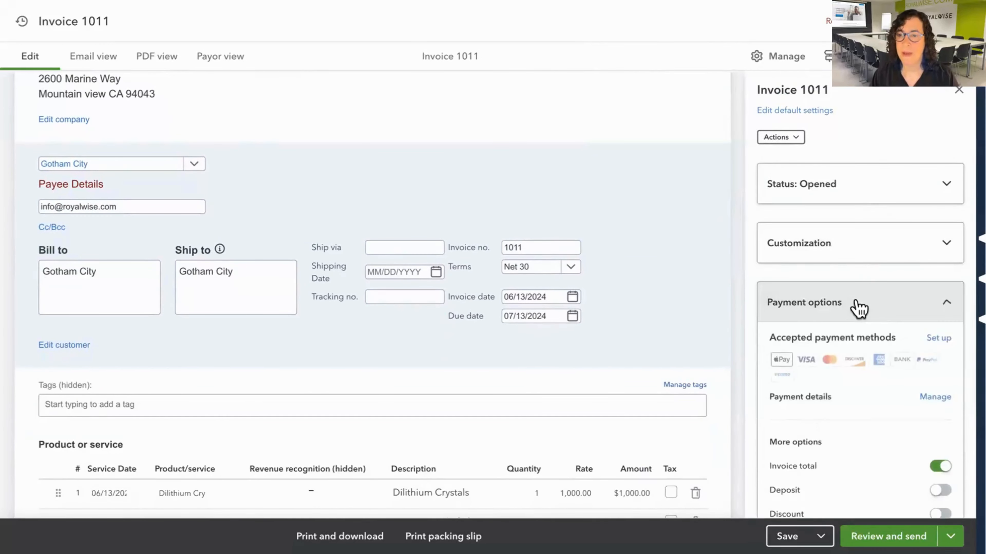
{"action": "scroll", "coordinate": [858, 301], "scroll_direction": "down", "scroll_amount": 5}
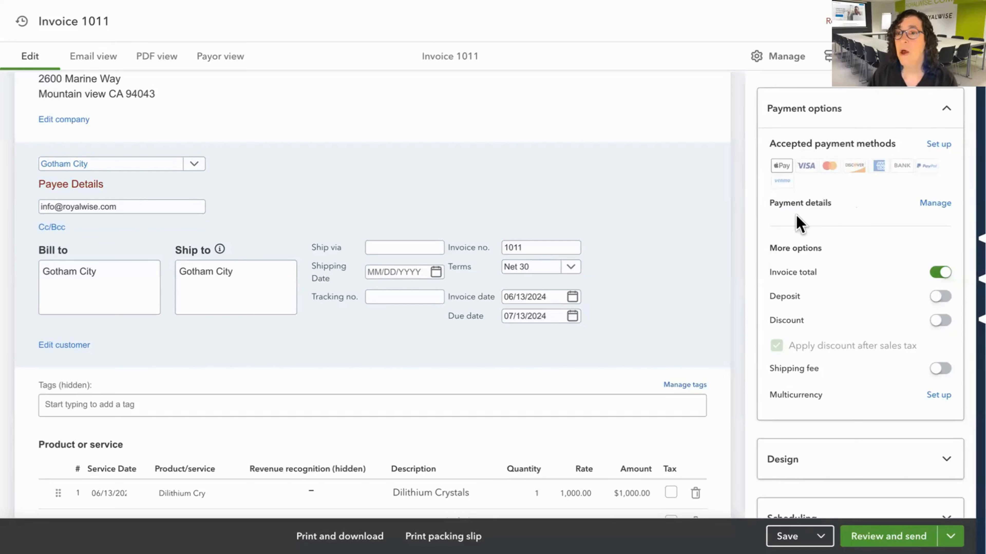
{"action": "left_click_drag", "start_coordinate": [770, 211], "coordinate": [960, 214]}
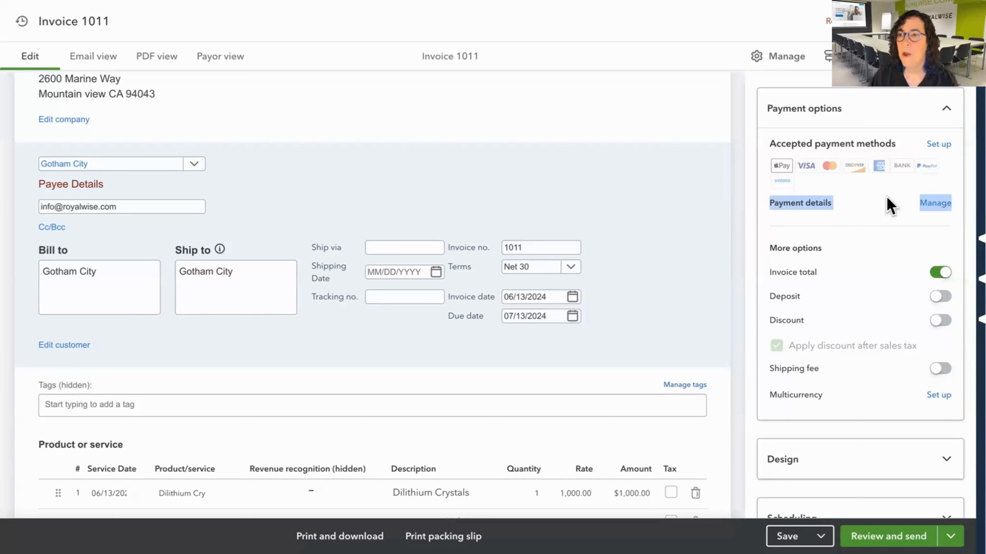
Open the payment details management page in the account settings and examine the card, ACH and PayPal/Venmo methods.
{"action": "left_click", "coordinate": [933, 204]}
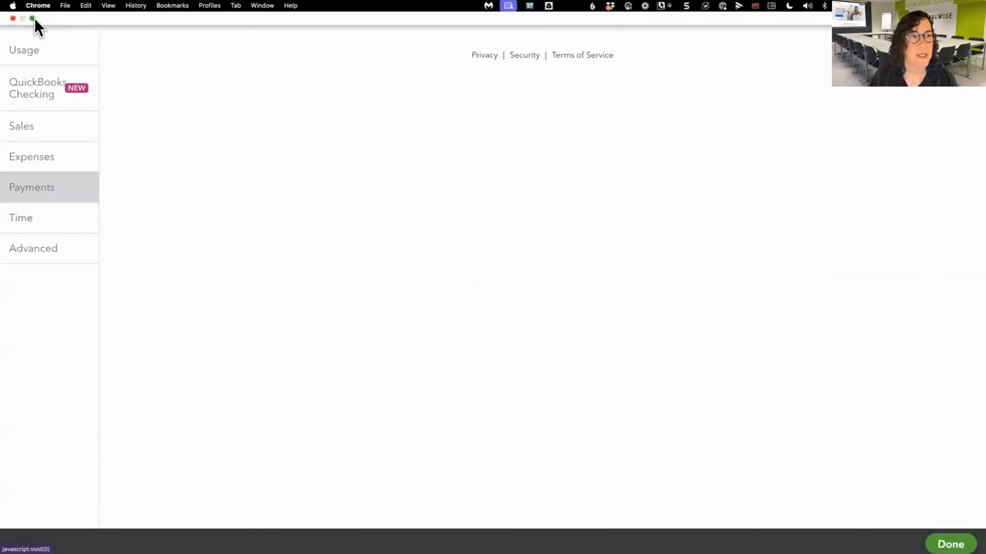
{"action": "left_click", "coordinate": [32, 18]}
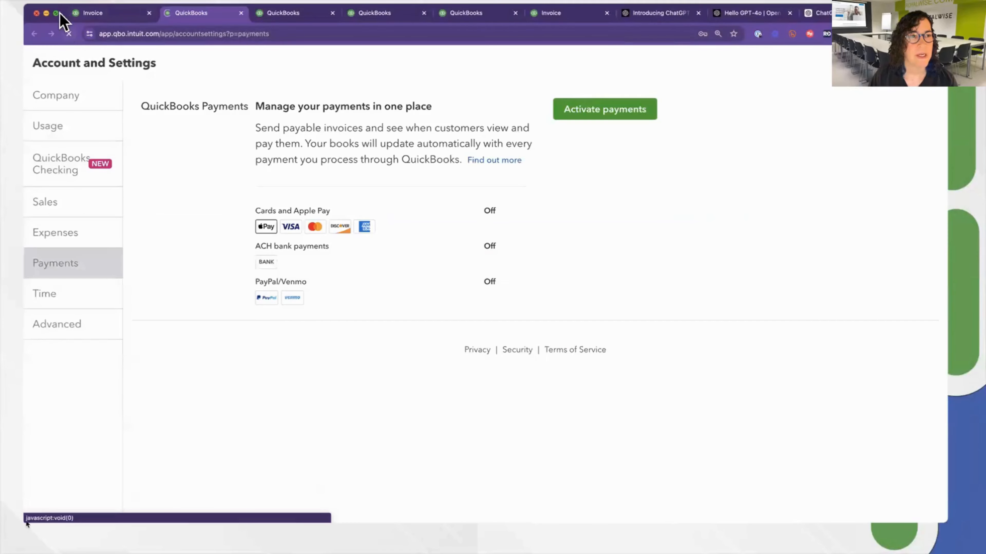
{"action": "mouse_move", "coordinate": [57, 15]}
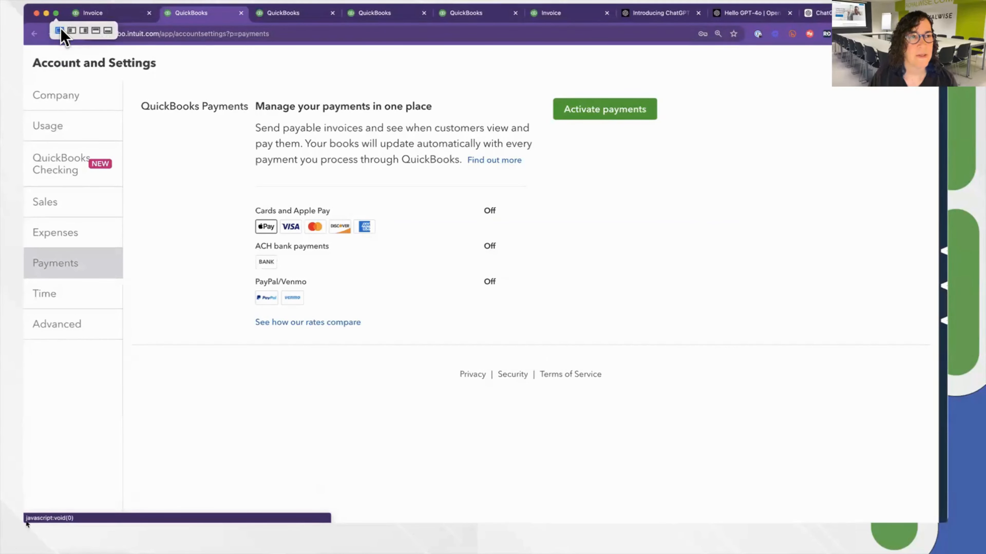
{"action": "left_click", "coordinate": [60, 30]}
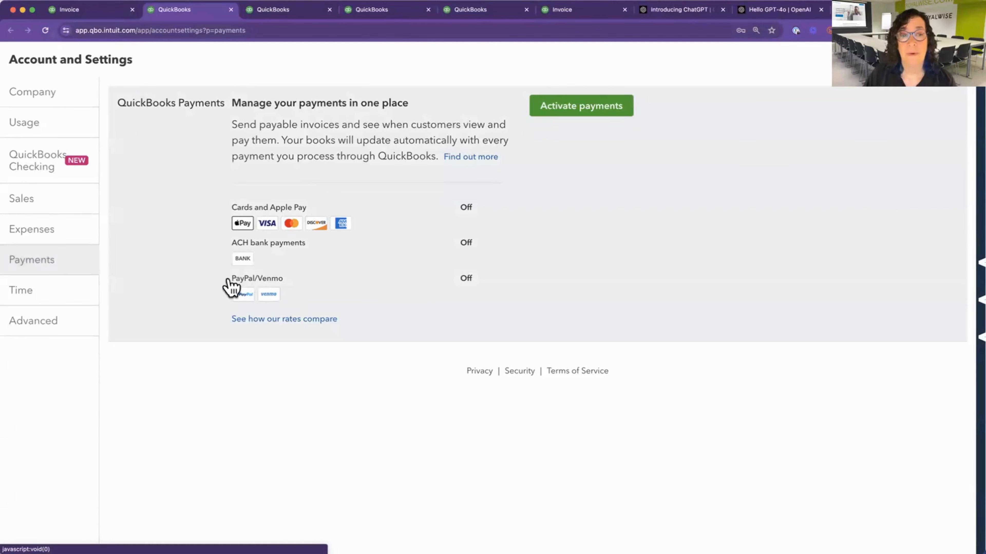
{"action": "left_click_drag", "start_coordinate": [229, 286], "coordinate": [314, 287]}
{"action": "left_click", "coordinate": [310, 287]}
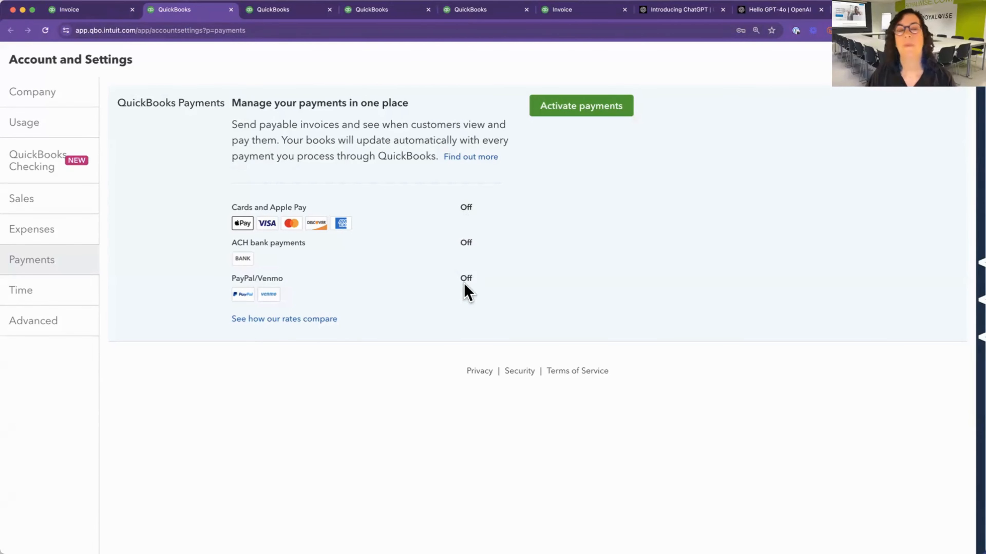
Return to the Gotham City invoice's browser tab and review the remaining payment options.
{"action": "left_click", "coordinate": [100, 10]}
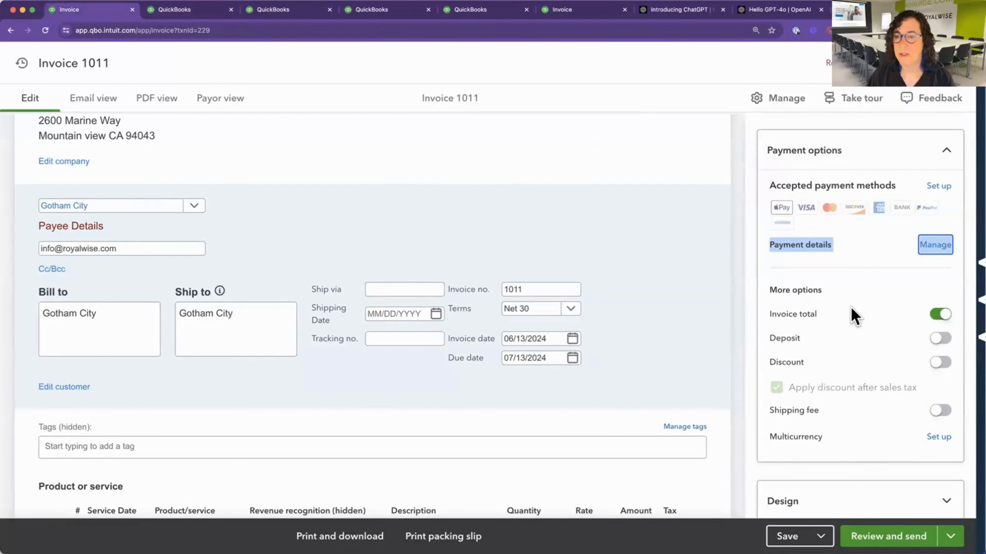
{"action": "scroll", "coordinate": [853, 334], "scroll_direction": "down", "scroll_amount": 2}
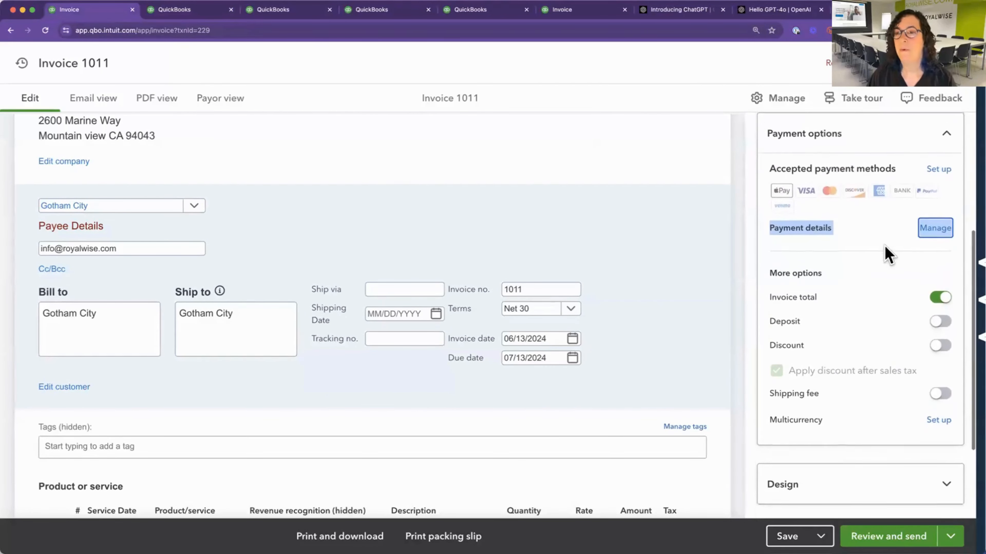
{"action": "scroll", "coordinate": [796, 202], "scroll_direction": "up", "scroll_amount": 1}
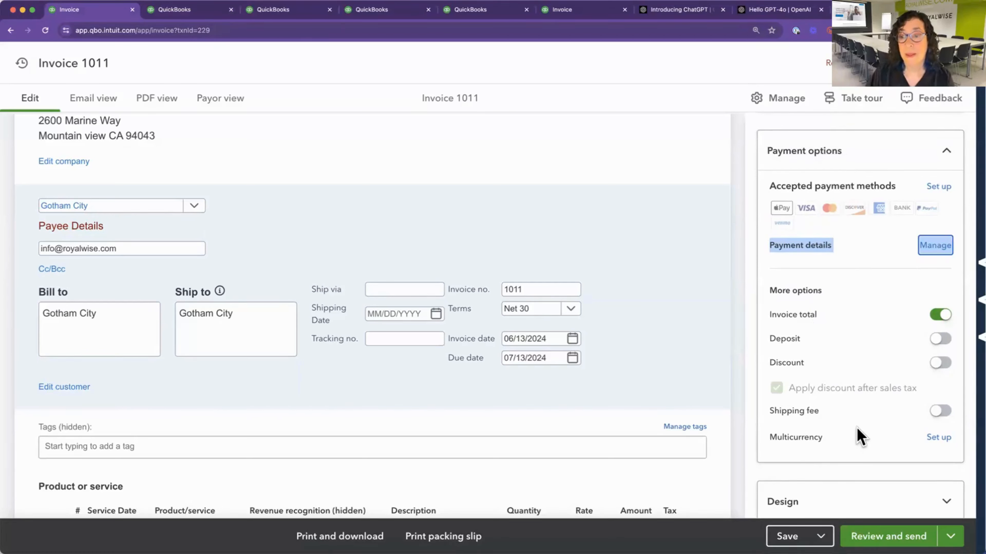
Turn off the invoice total in the payment options while viewing the totals area below the line items.
{"action": "scroll", "coordinate": [858, 434], "scroll_direction": "down", "scroll_amount": 4}
{"action": "scroll", "coordinate": [675, 434], "scroll_direction": "down", "scroll_amount": 4}
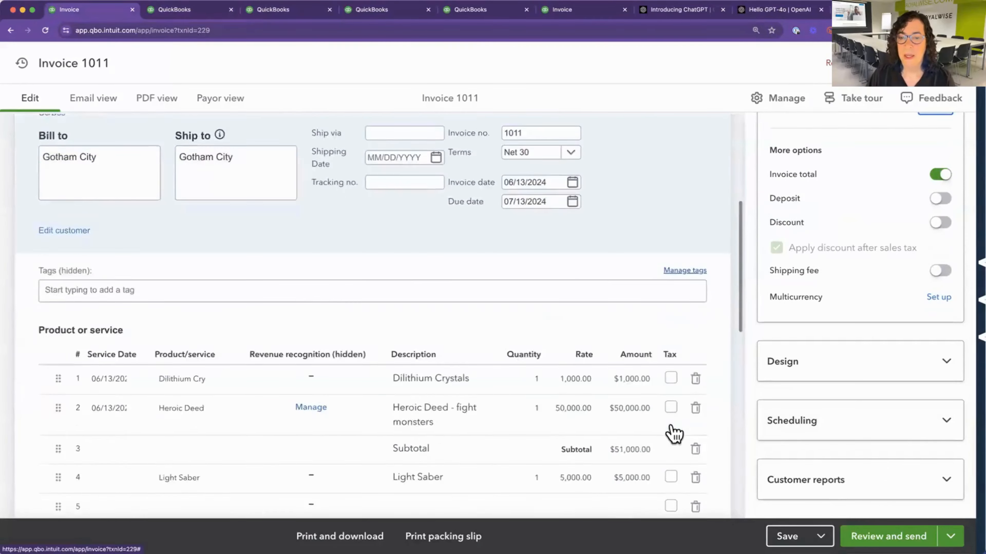
{"action": "scroll", "coordinate": [674, 434], "scroll_direction": "down", "scroll_amount": 10}
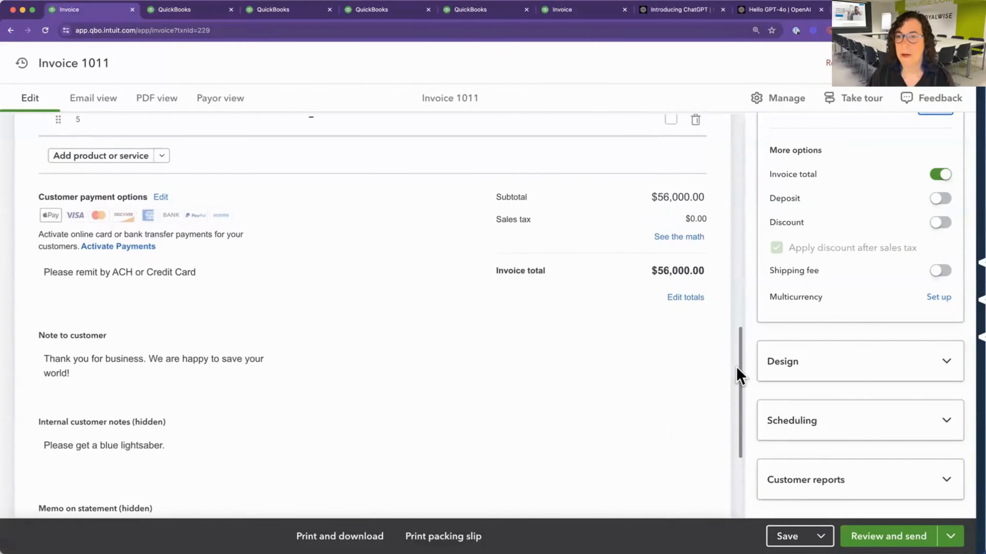
{"action": "scroll", "coordinate": [892, 268], "scroll_direction": "up", "scroll_amount": 1}
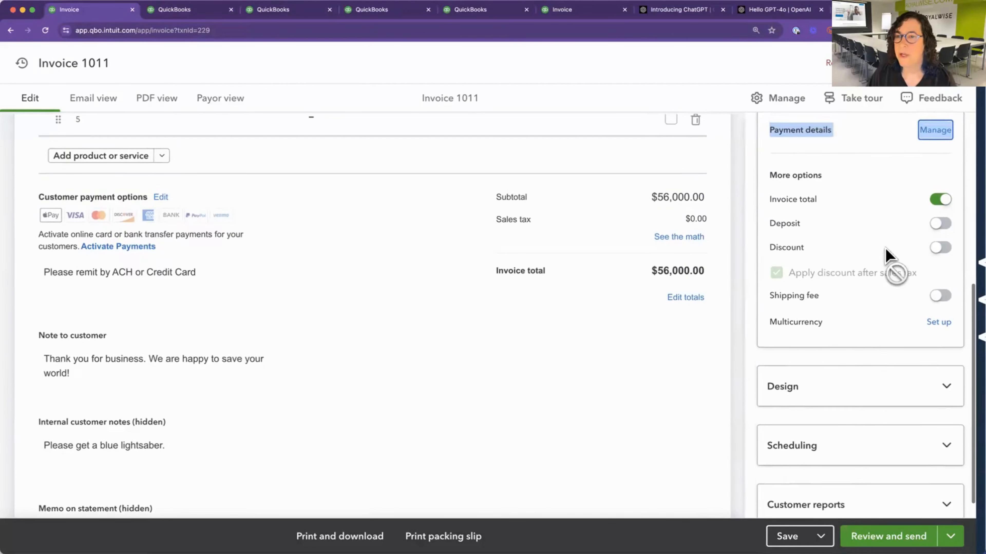
{"action": "left_click", "coordinate": [940, 201]}
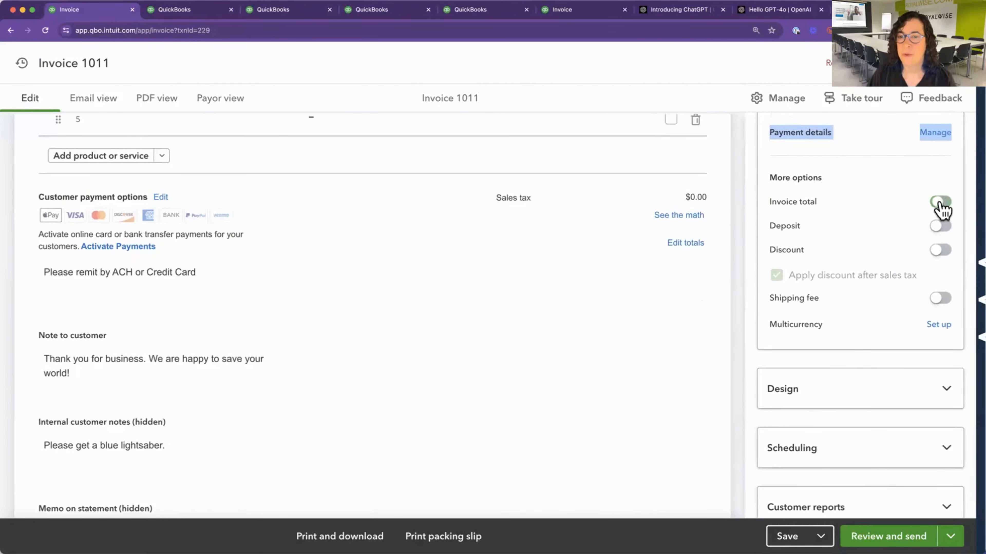
Turn the invoice total back on in the payment options and enable a deposit on the invoice.
{"action": "left_click", "coordinate": [940, 202]}
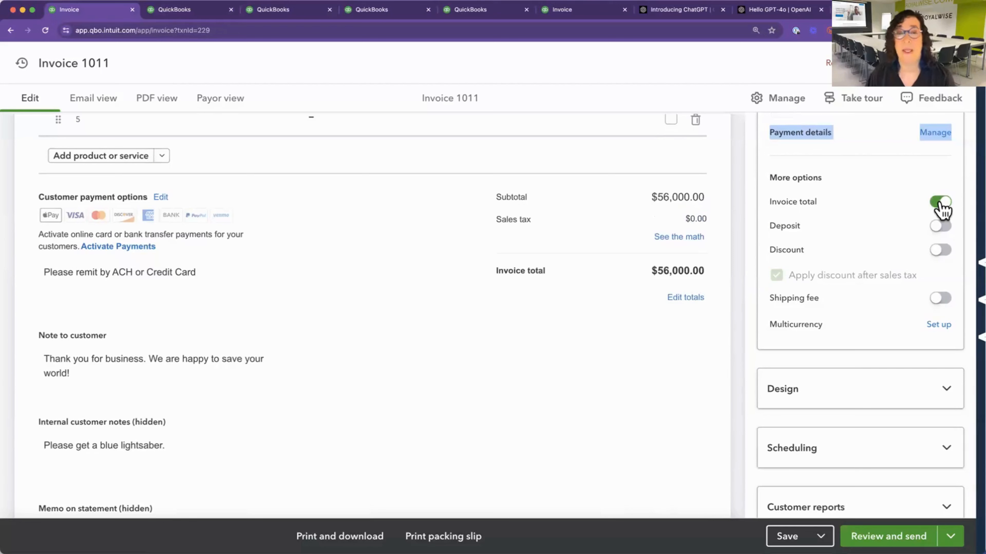
{"action": "left_click", "coordinate": [941, 227]}
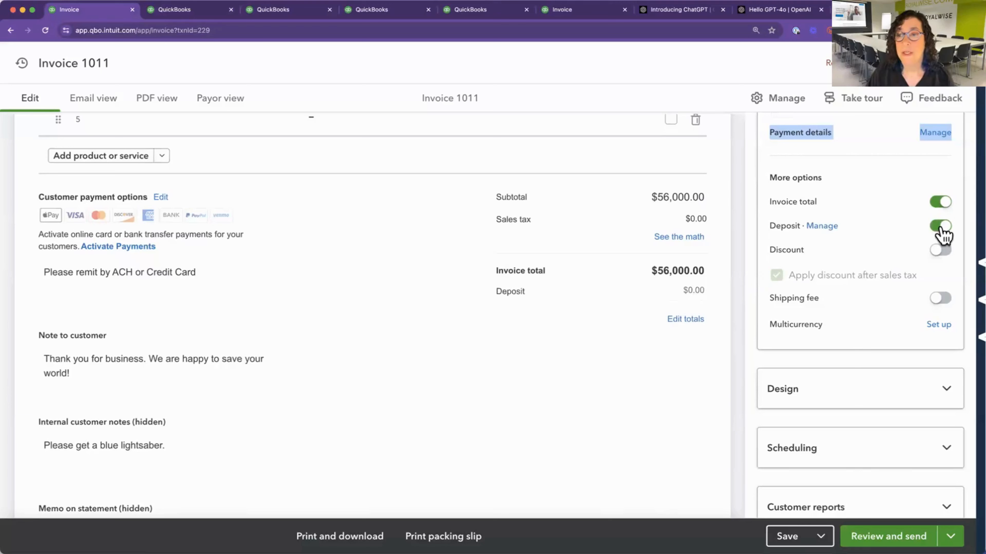
{"action": "left_click", "coordinate": [675, 290]}
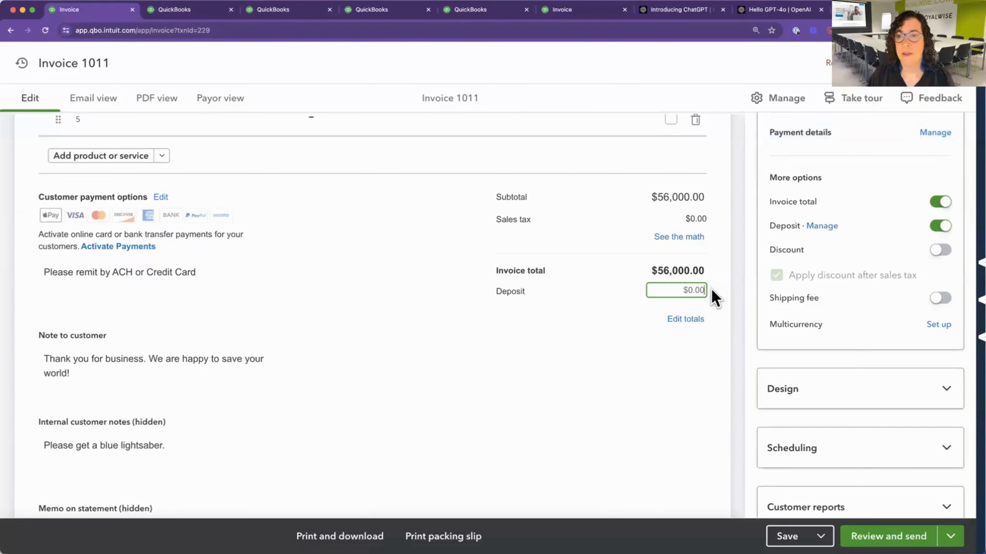
Enter the deposit details: payment method Check, reference number 1234, deposit to Undeposited Funds, amount $10,000.00.
{"action": "left_click", "coordinate": [820, 228]}
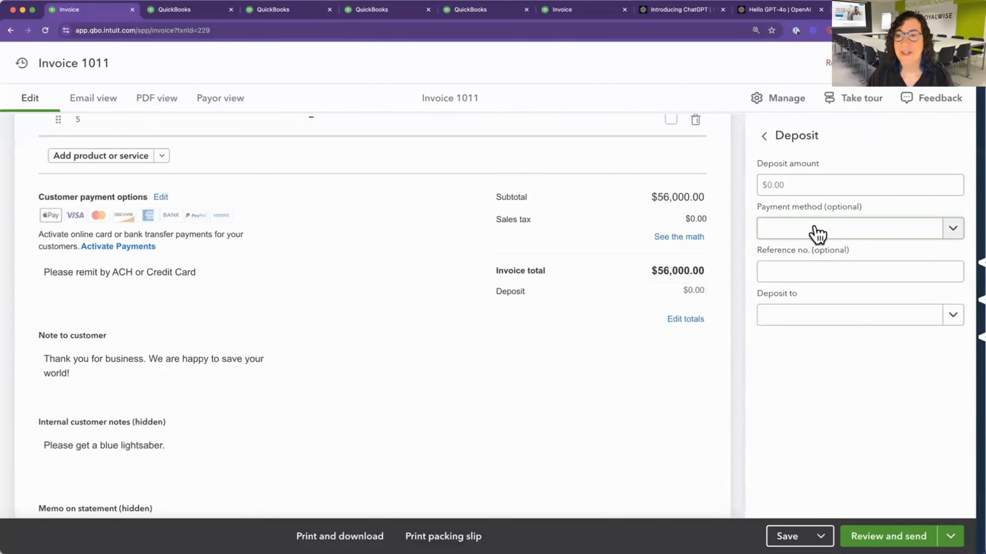
{"action": "left_click", "coordinate": [813, 230]}
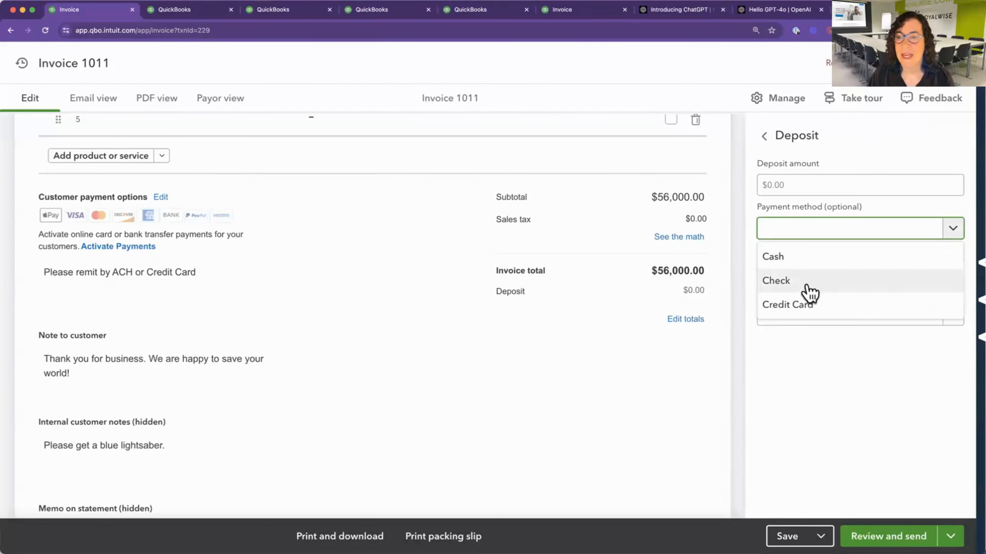
{"action": "left_click", "coordinate": [807, 284]}
{"action": "left_click", "coordinate": [814, 273]}
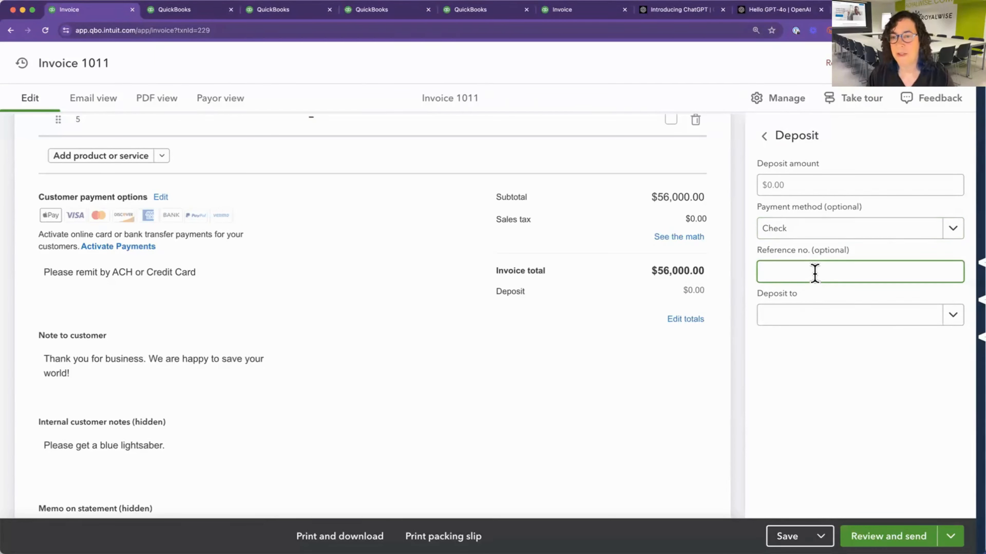
{"action": "left_click", "coordinate": [824, 317]}
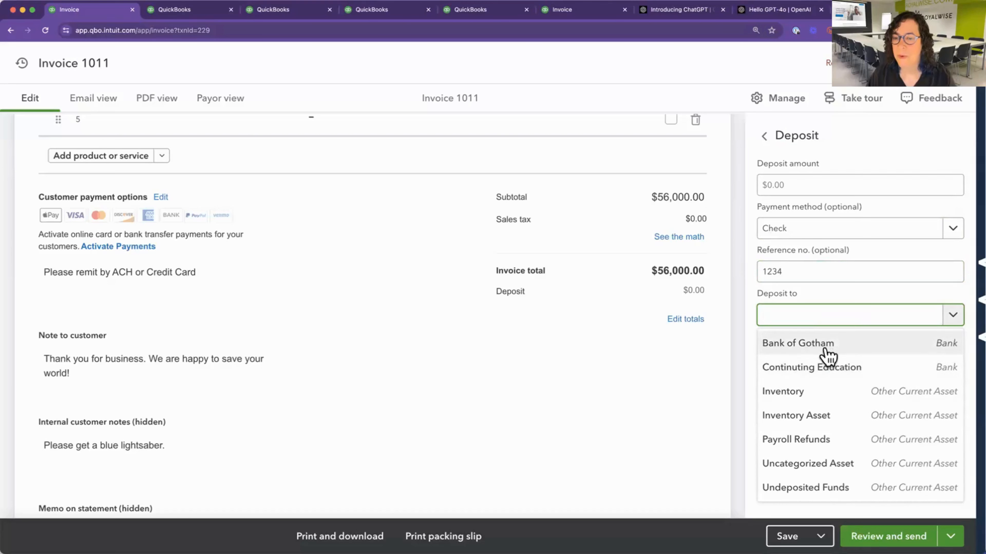
{"action": "left_click", "coordinate": [821, 488]}
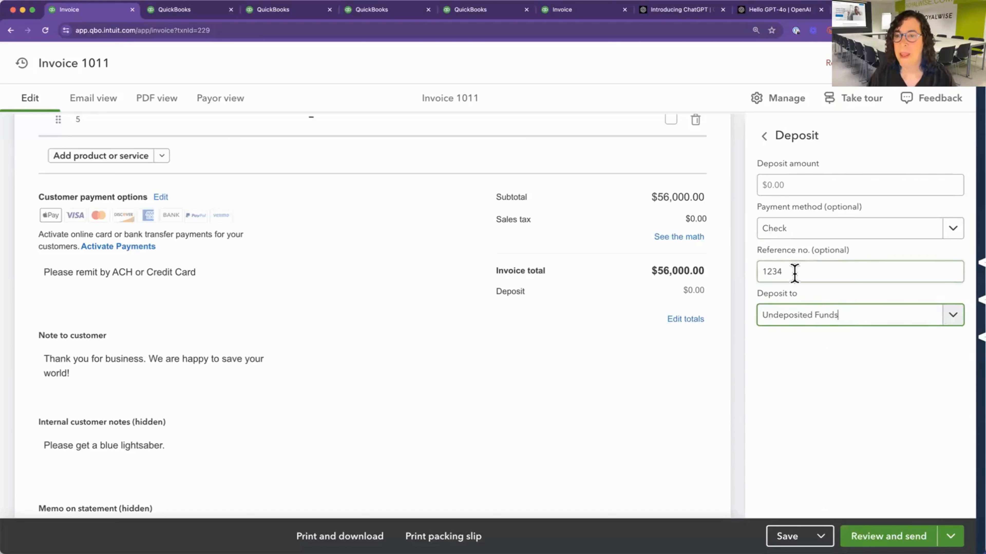
{"action": "left_click", "coordinate": [790, 185]}
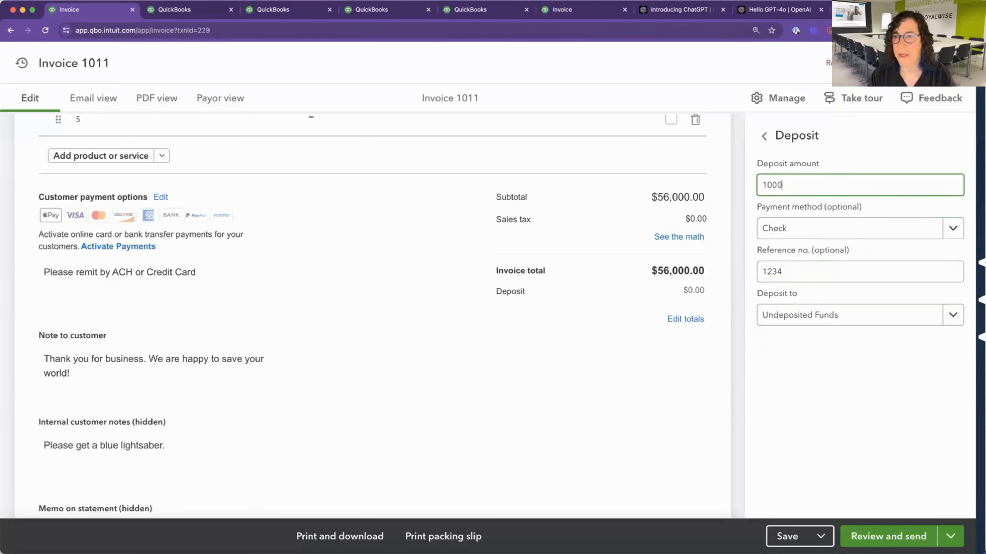
{"action": "key", "text": "Tab"}
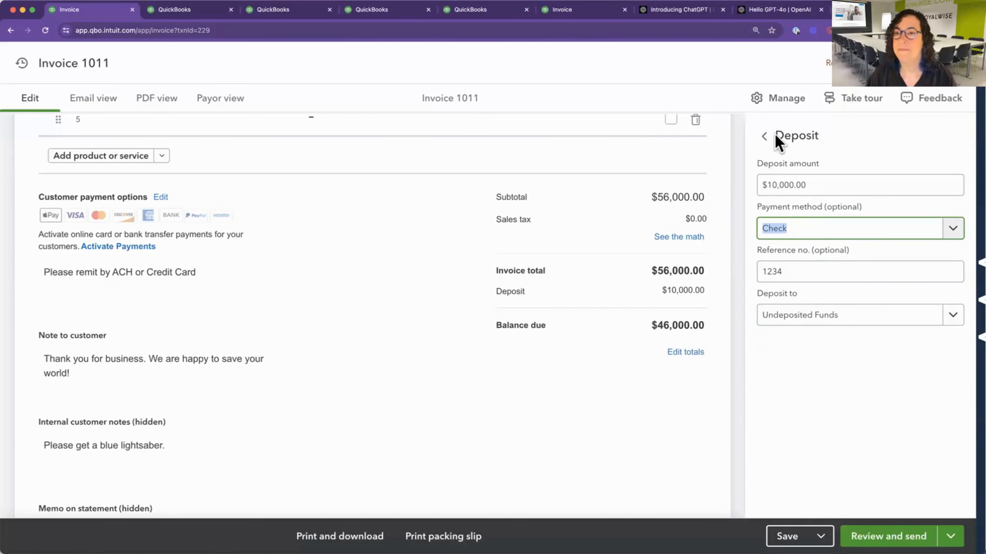
{"action": "left_click", "coordinate": [765, 138]}
Enable the shipping fee in the invoice's payment options and set the shipping amount to $25.00.
{"action": "scroll", "coordinate": [819, 330], "scroll_direction": "down", "scroll_amount": 10}
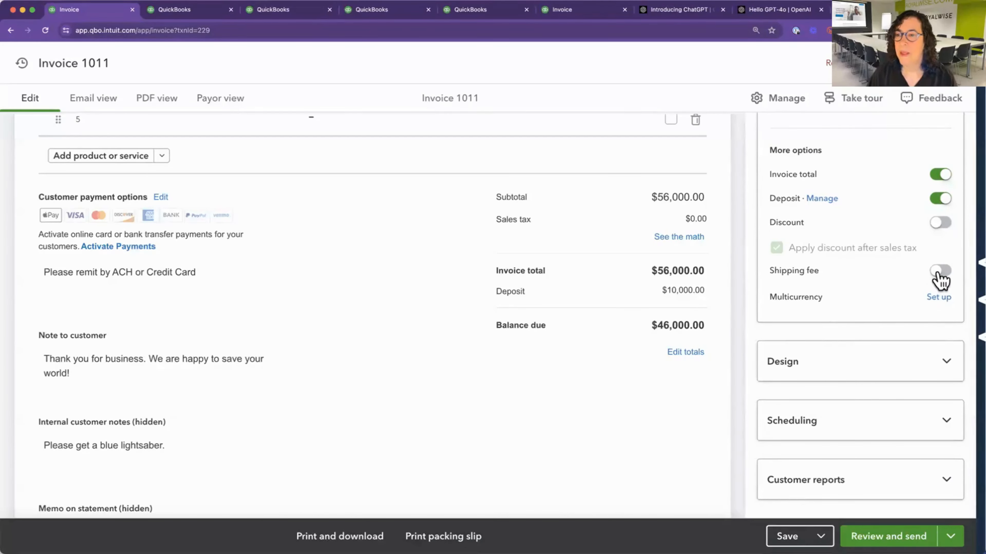
{"action": "left_click", "coordinate": [940, 271]}
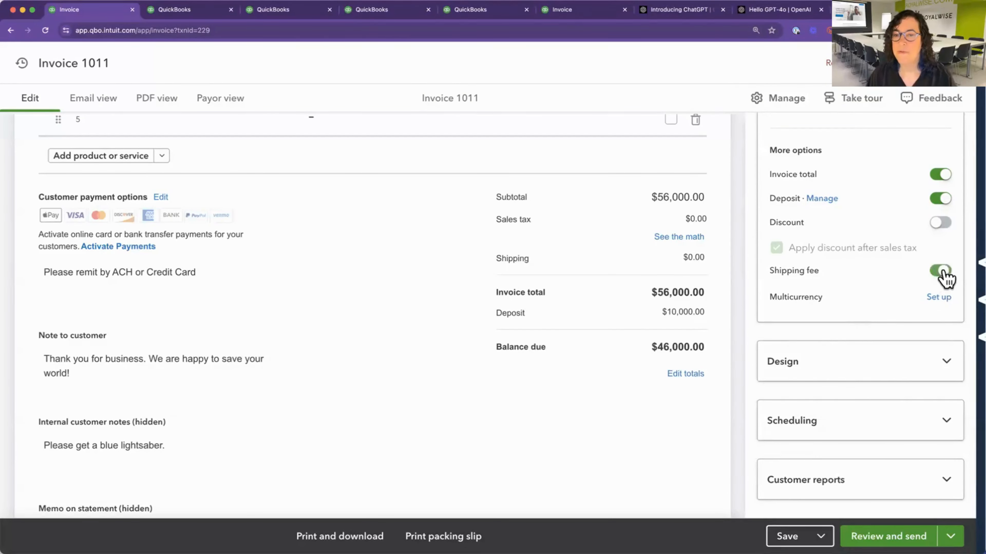
{"action": "left_click", "coordinate": [690, 258]}
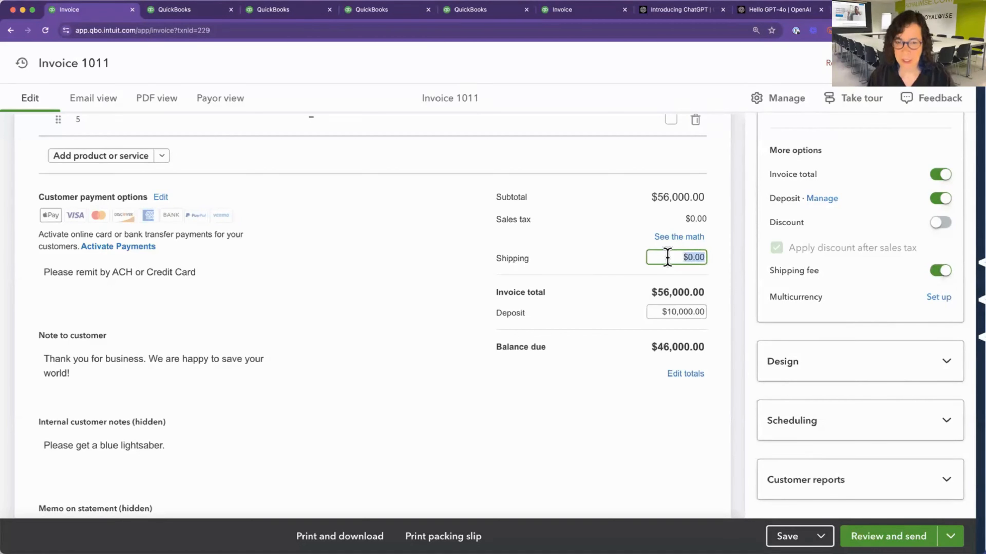
{"action": "type", "text": "25"}
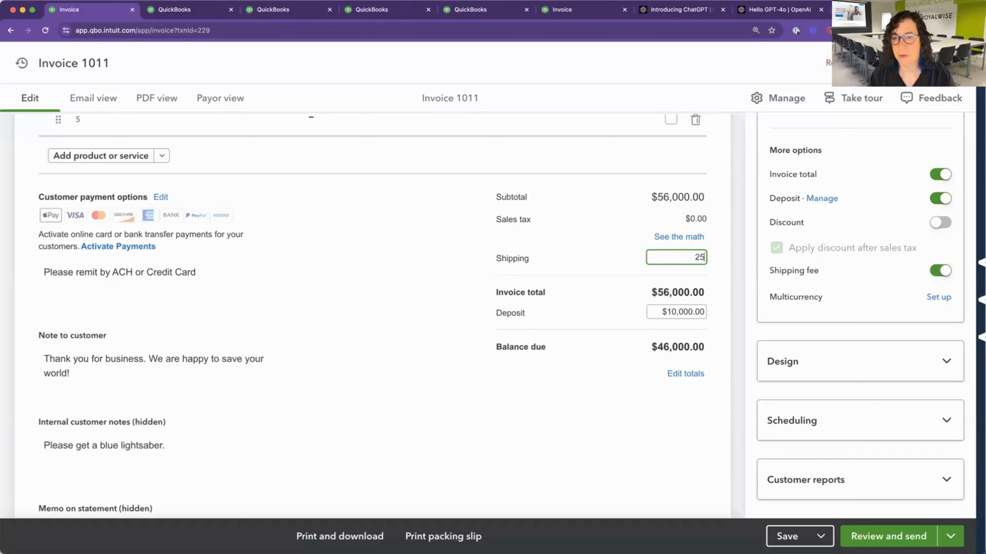
{"action": "key", "text": "Tab"}
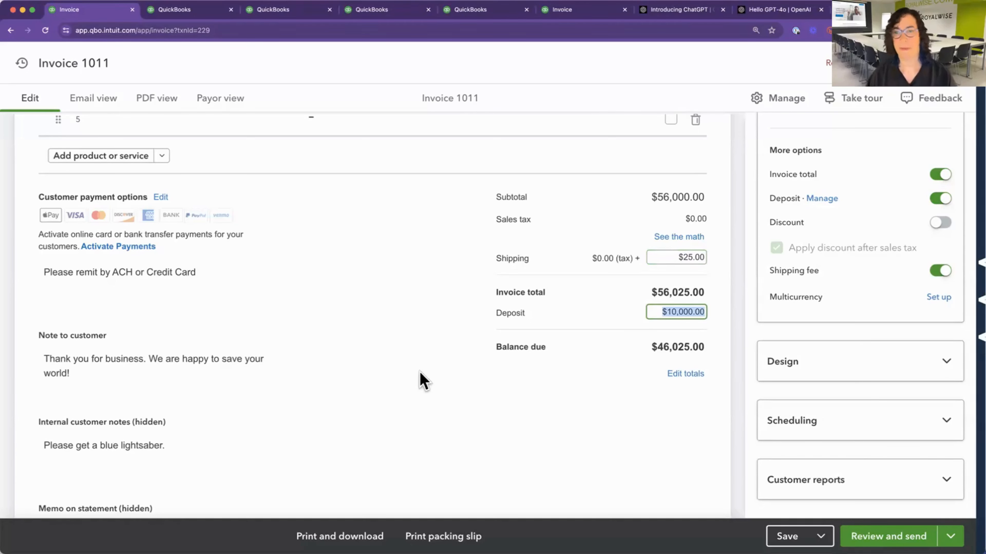
{"action": "left_click", "coordinate": [608, 260]}
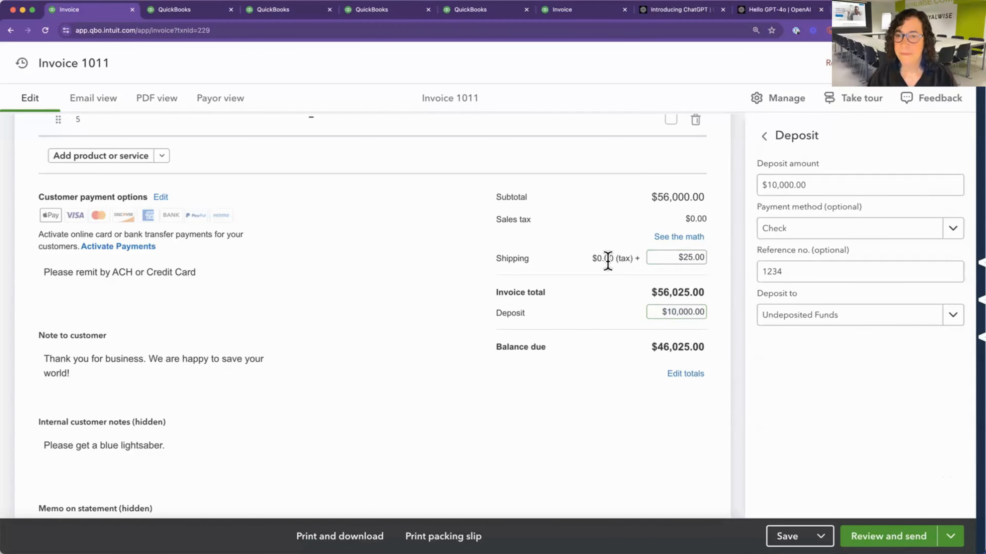
{"action": "left_click", "coordinate": [764, 136]}
Expand the invoice's design settings and examine the recommended and other templates along with the color options.
{"action": "scroll", "coordinate": [842, 369], "scroll_direction": "down", "scroll_amount": 9}
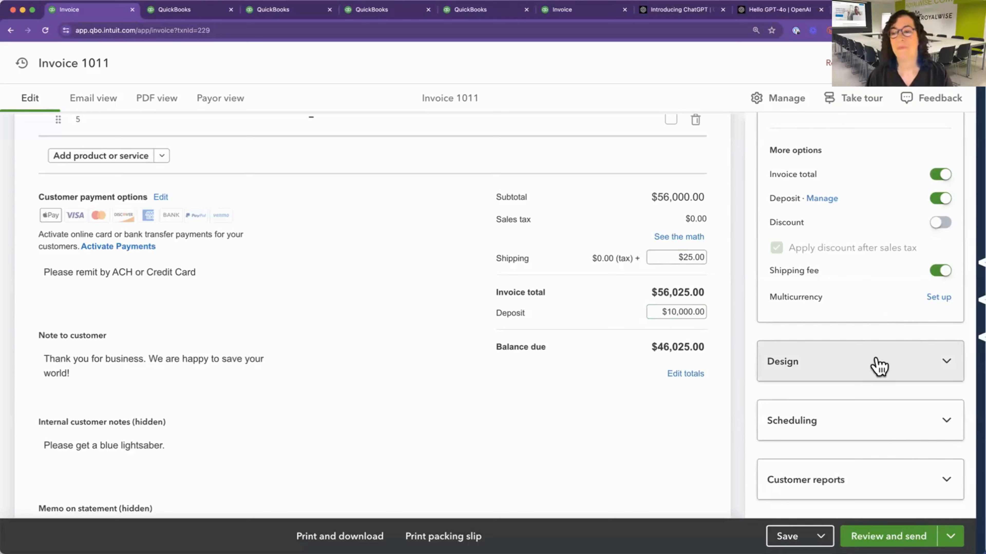
{"action": "left_click", "coordinate": [853, 370]}
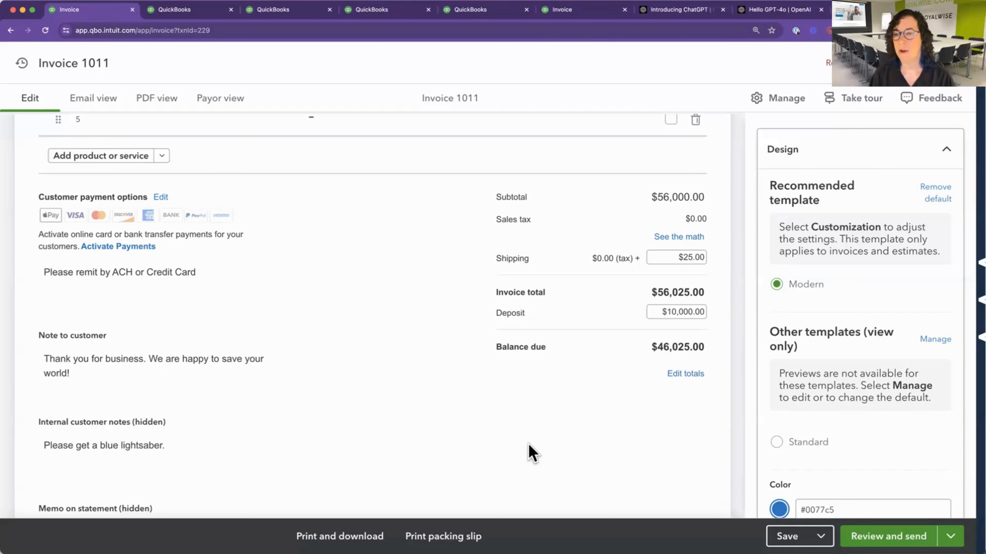
{"action": "scroll", "coordinate": [851, 314], "scroll_direction": "down", "scroll_amount": 1}
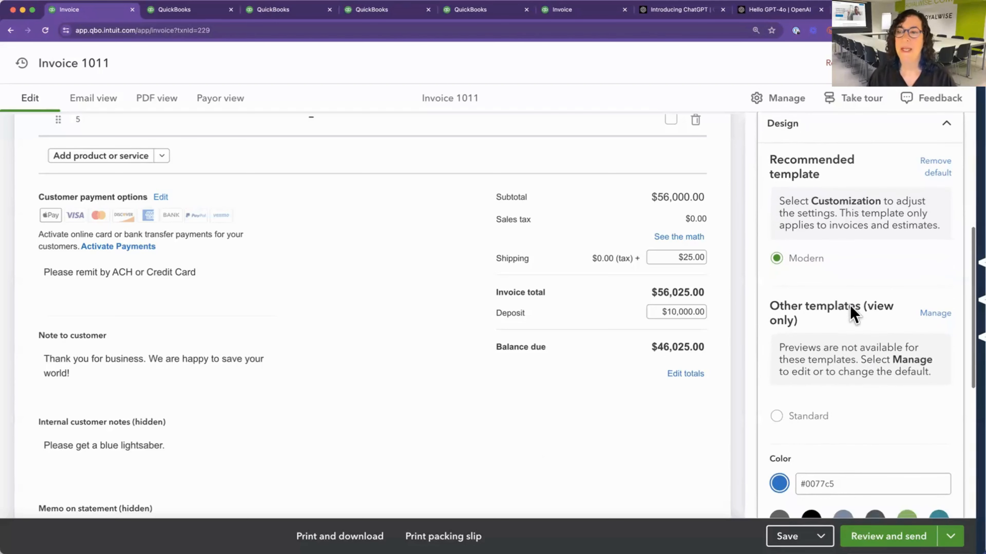
{"action": "scroll", "coordinate": [850, 313], "scroll_direction": "down", "scroll_amount": 1}
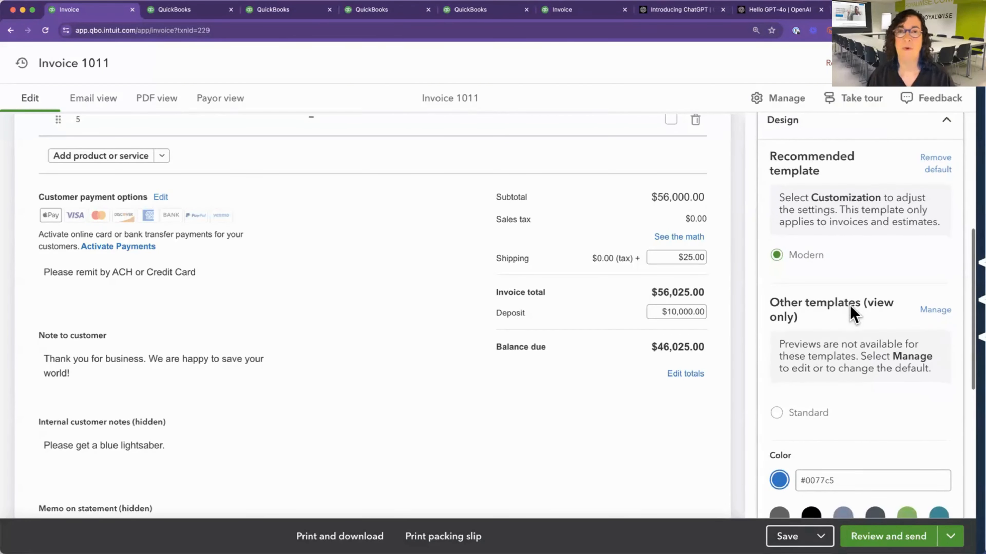
{"action": "scroll", "coordinate": [851, 313], "scroll_direction": "up", "scroll_amount": 1}
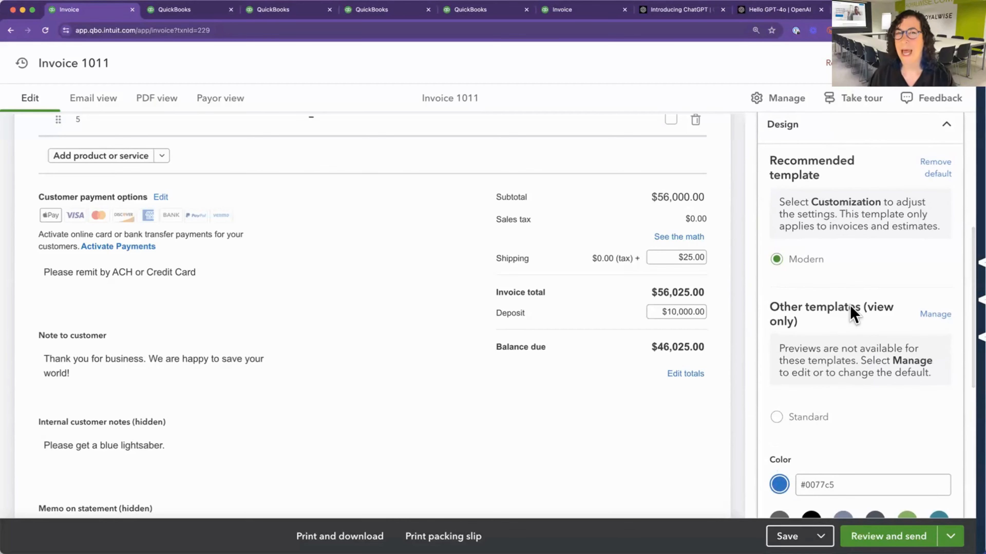
{"action": "scroll", "coordinate": [851, 314], "scroll_direction": "down", "scroll_amount": 4}
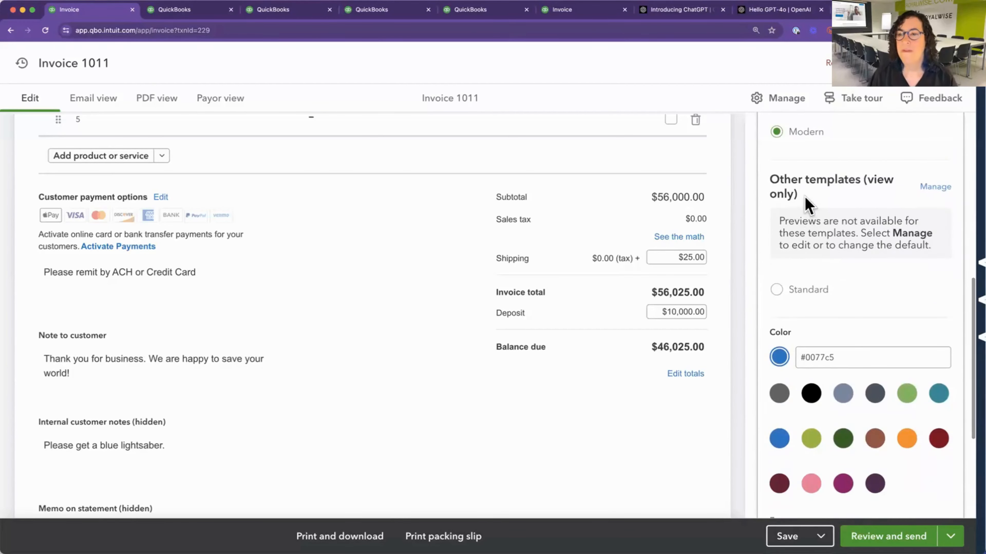
Try the Standard template for the invoice and switch back to the Modern template.
{"action": "left_click", "coordinate": [781, 290]}
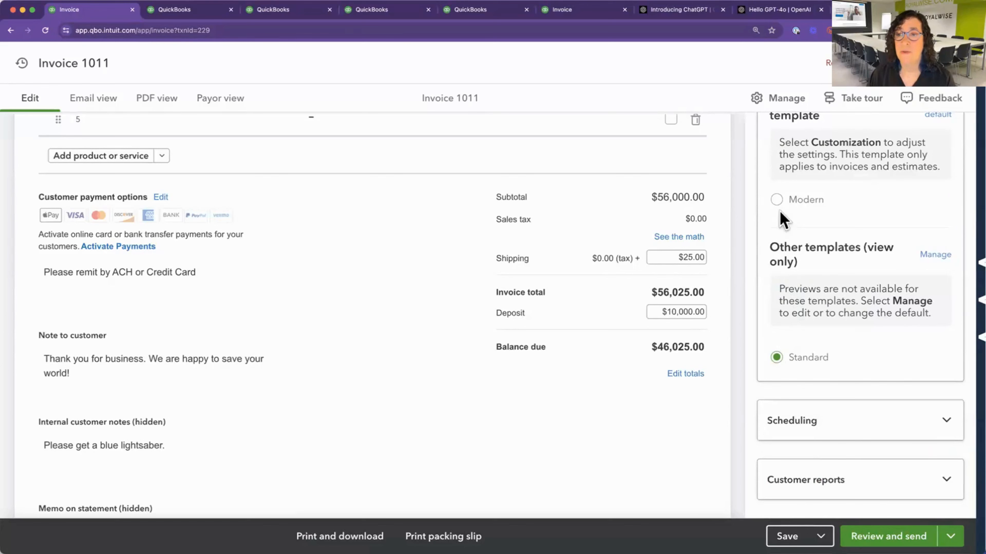
{"action": "left_click", "coordinate": [776, 200]}
{"action": "scroll", "coordinate": [803, 260], "scroll_direction": "down", "scroll_amount": 4}
{"action": "scroll", "coordinate": [800, 258], "scroll_direction": "up", "scroll_amount": 6}
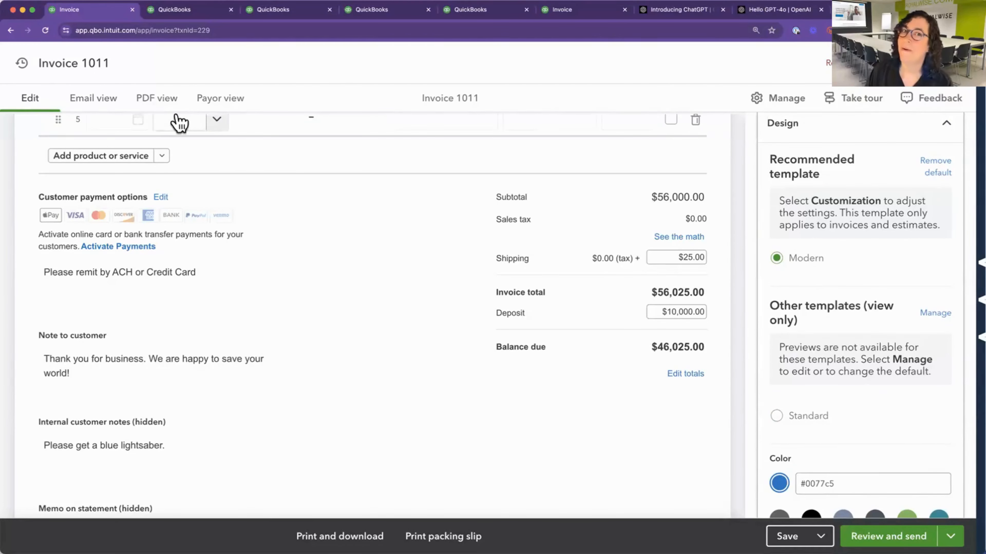
{"action": "left_click", "coordinate": [178, 122]}
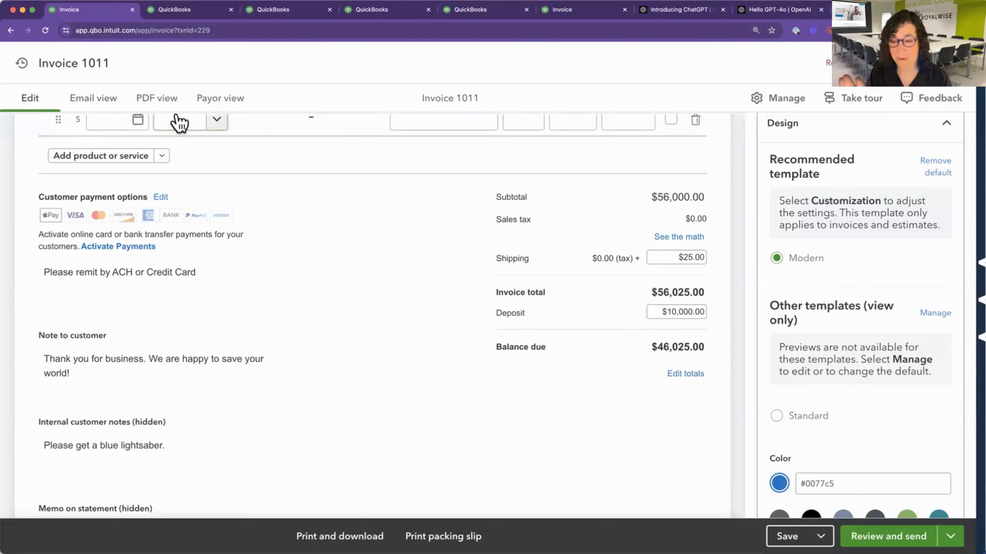
Try the teal #0e909a and dark red #82001c design colors and check the invoice header.
{"action": "scroll", "coordinate": [892, 406], "scroll_direction": "down", "scroll_amount": 3}
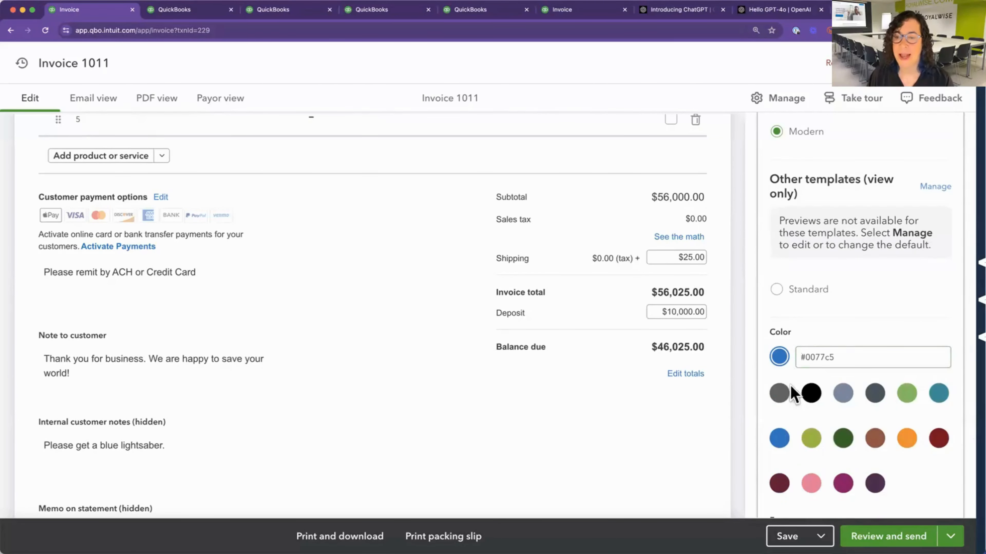
{"action": "left_click", "coordinate": [939, 394]}
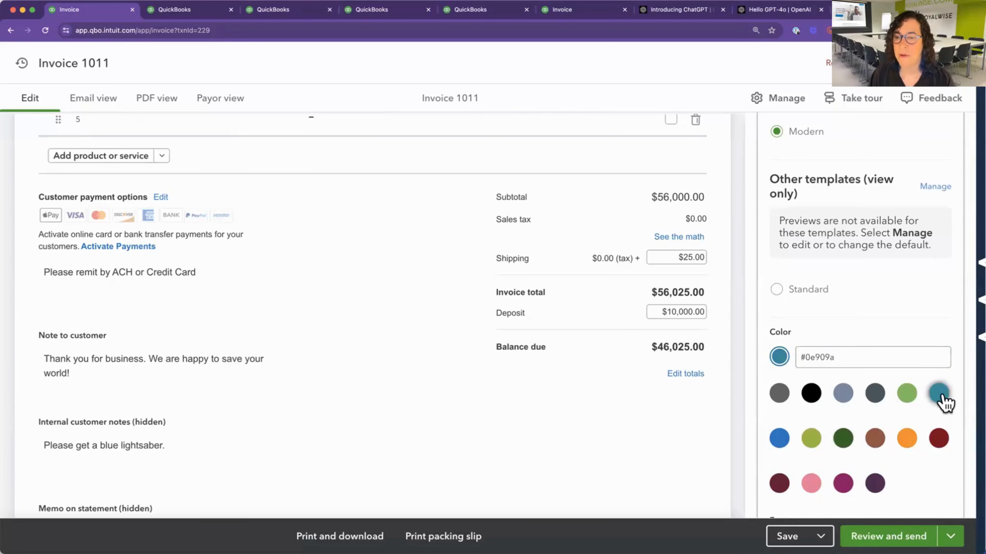
{"action": "left_click", "coordinate": [939, 441]}
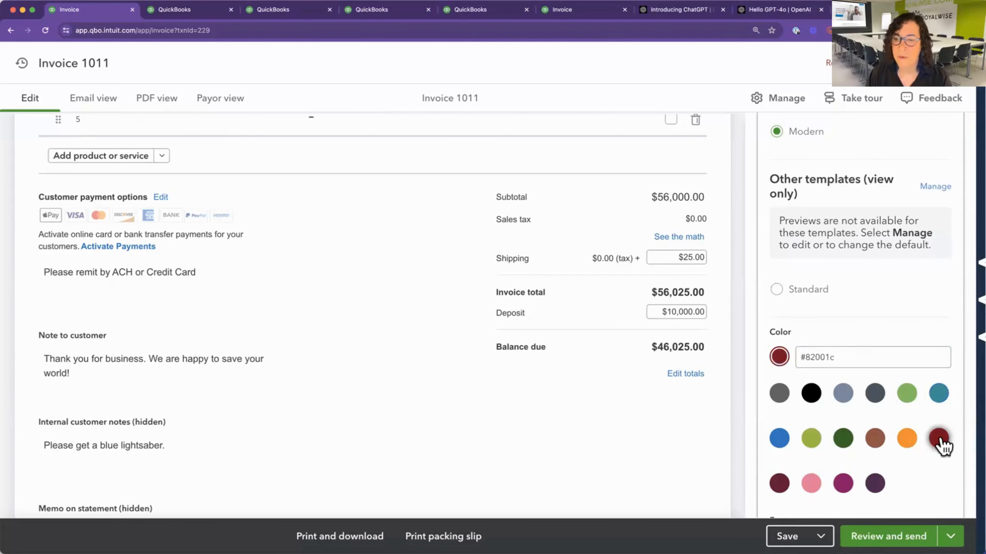
{"action": "scroll", "coordinate": [882, 431], "scroll_direction": "up", "scroll_amount": 1}
{"action": "scroll", "coordinate": [883, 431], "scroll_direction": "up", "scroll_amount": 2}
{"action": "scroll", "coordinate": [434, 407], "scroll_direction": "up", "scroll_amount": 10}
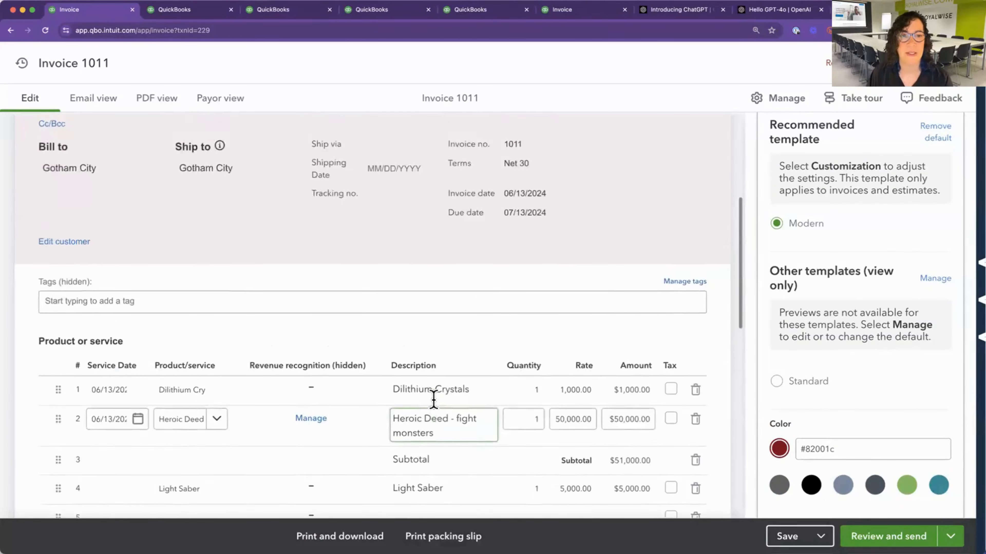
{"action": "scroll", "coordinate": [433, 407], "scroll_direction": "up", "scroll_amount": 5}
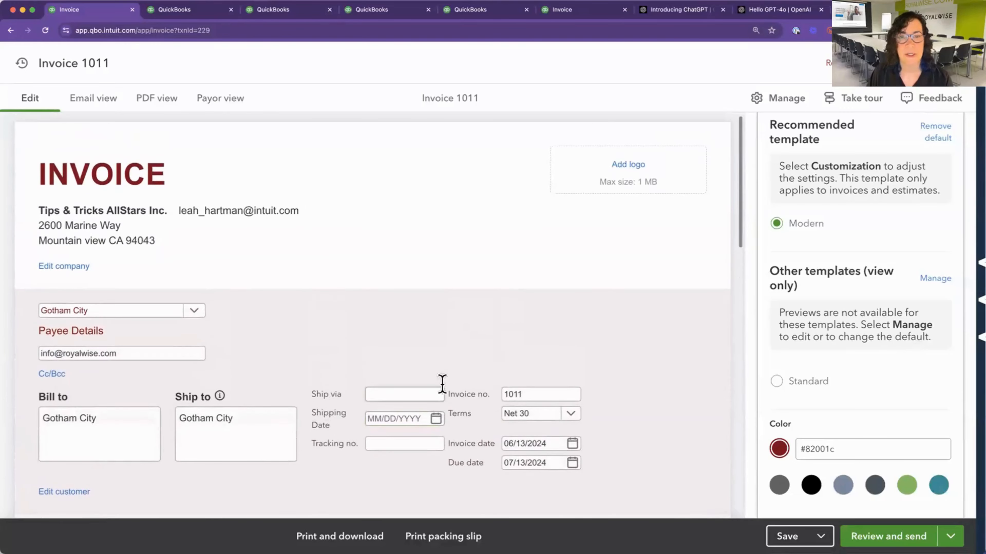
Set the invoice's design color to dark green #2a651c and check the colored header area.
{"action": "scroll", "coordinate": [813, 429], "scroll_direction": "down", "scroll_amount": 4}
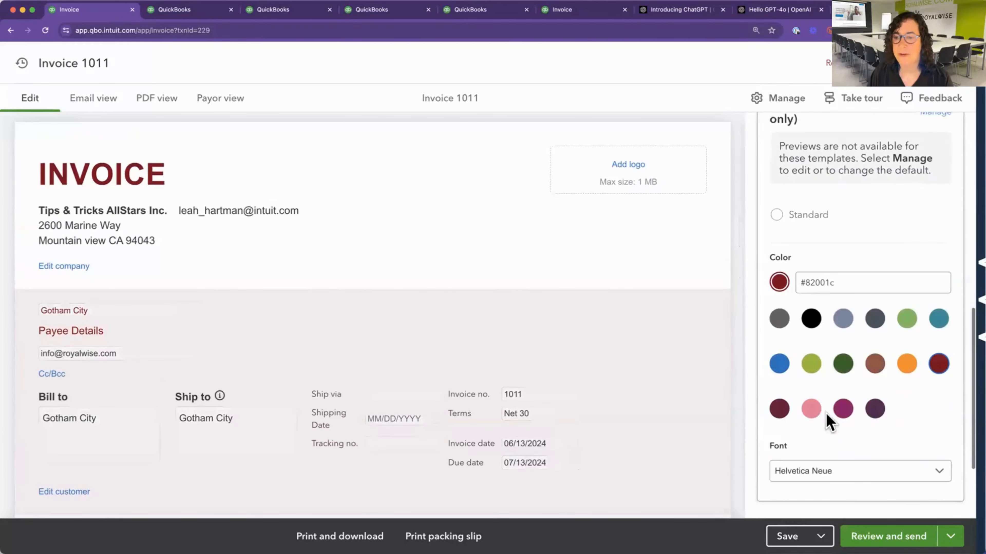
{"action": "left_click", "coordinate": [842, 367]}
{"action": "scroll", "coordinate": [509, 352], "scroll_direction": "down", "scroll_amount": 4}
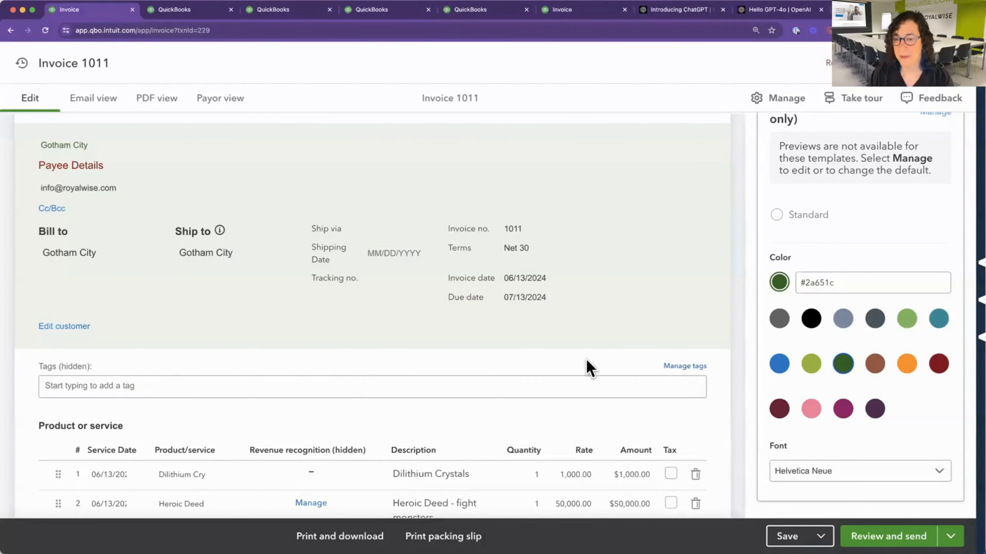
Expand the invoice's scheduling settings and examine the recurring invoice, print or send later, and automatic reminder options.
{"action": "scroll", "coordinate": [869, 440], "scroll_direction": "down", "scroll_amount": 2}
{"action": "scroll", "coordinate": [870, 440], "scroll_direction": "down", "scroll_amount": 1}
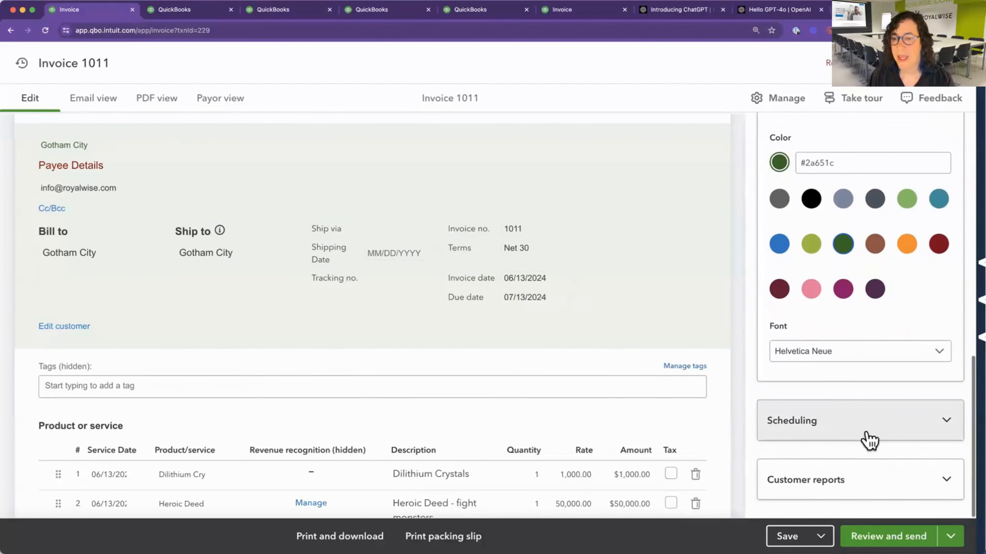
{"action": "scroll", "coordinate": [856, 425], "scroll_direction": "down", "scroll_amount": 1}
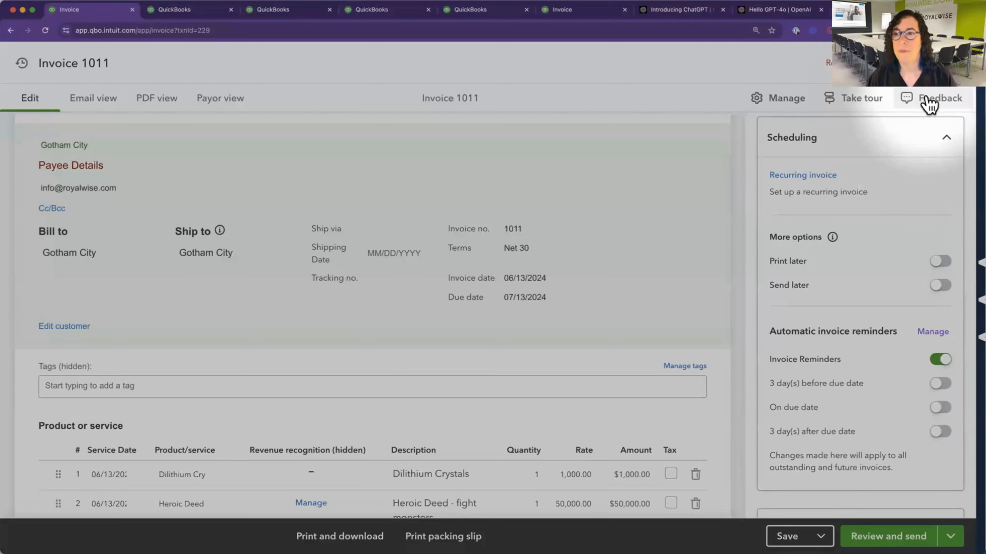
Submit feedback asking to turn on Invoice Reminders on a case-by-case basis, since some customers need reminding but other invoices are placeholders.
{"action": "left_click", "coordinate": [928, 103]}
{"action": "left_click", "coordinate": [487, 299]}
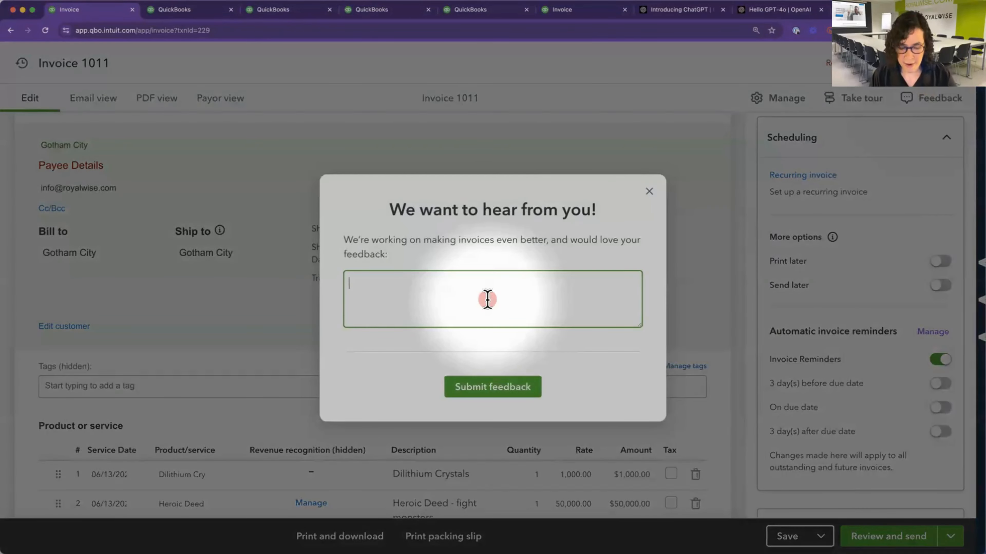
{"action": "type", "text": "I would like to be able to turn on Invoice Reminders on a ca"}
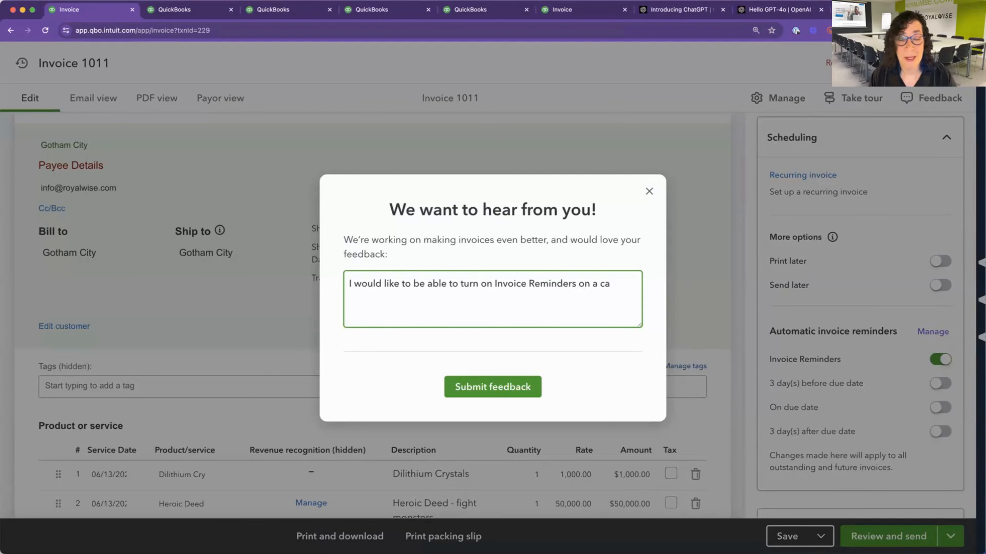
{"action": "type", "text": "by-"}
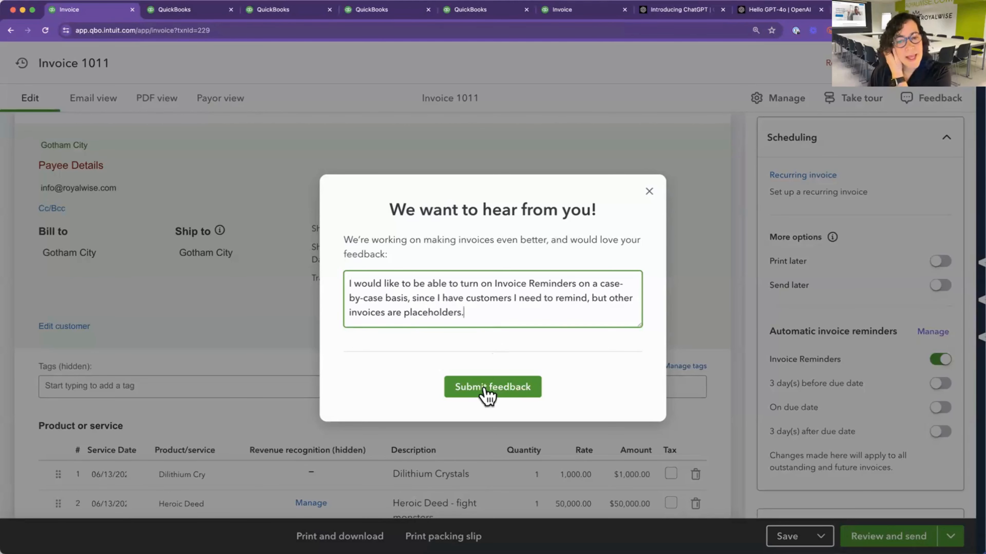
{"action": "left_click", "coordinate": [483, 396]}
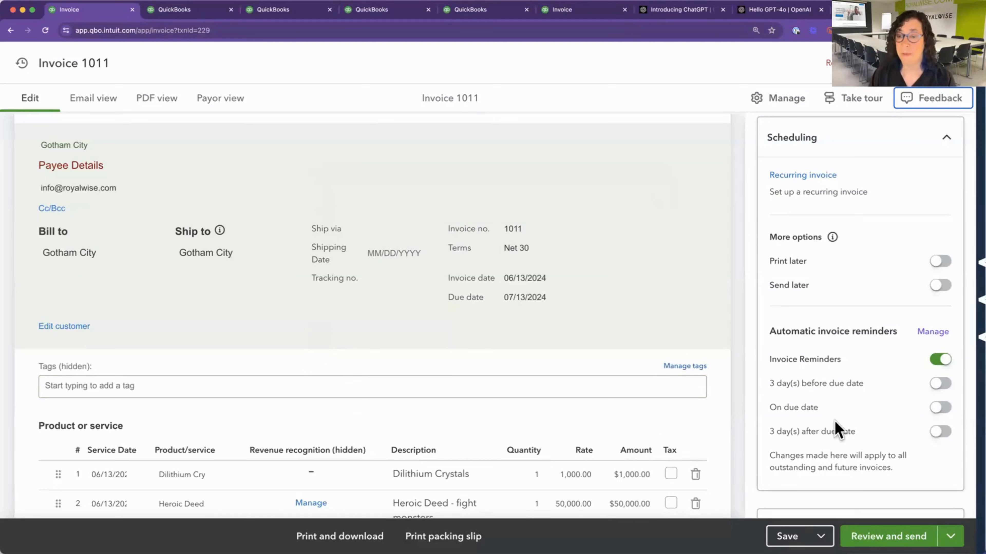
Highlight the note under the automatic invoice reminders about which invoices the changes apply to and review the reminder options.
{"action": "left_click_drag", "start_coordinate": [768, 455], "coordinate": [903, 465]}
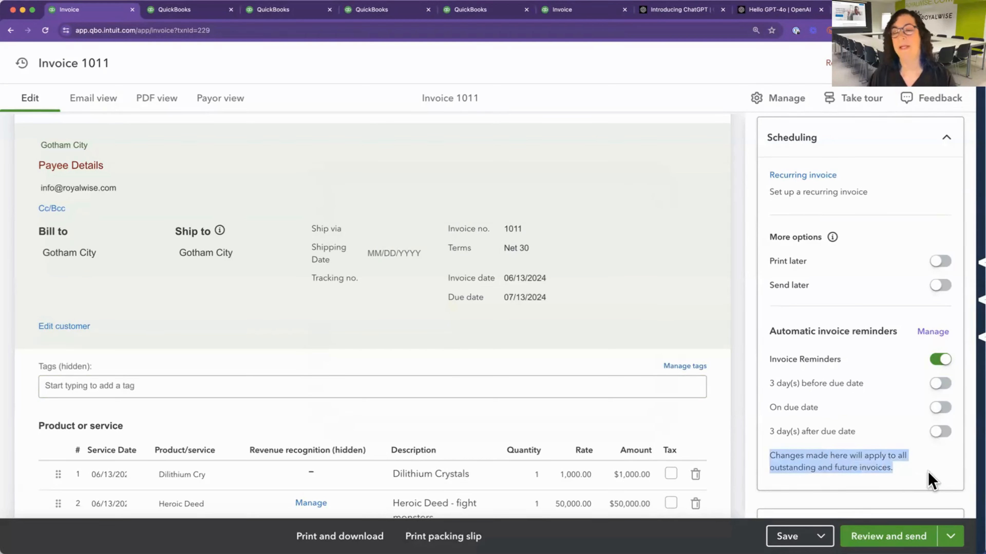
{"action": "scroll", "coordinate": [847, 443], "scroll_direction": "down", "scroll_amount": 2}
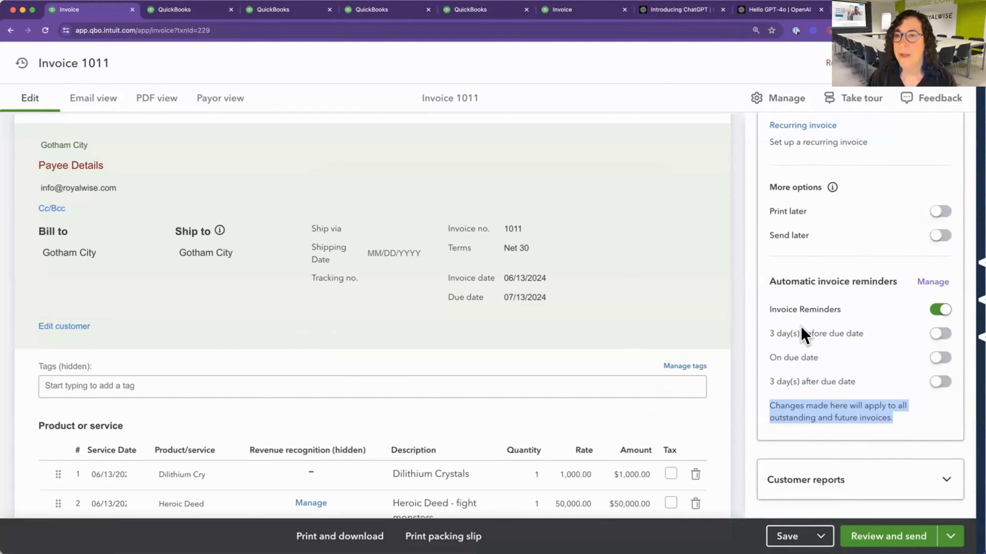
{"action": "scroll", "coordinate": [805, 334], "scroll_direction": "up", "scroll_amount": 2}
Request the open invoices report from the customer reports, go back to the invoice instead and save it.
{"action": "scroll", "coordinate": [805, 334], "scroll_direction": "down", "scroll_amount": 2}
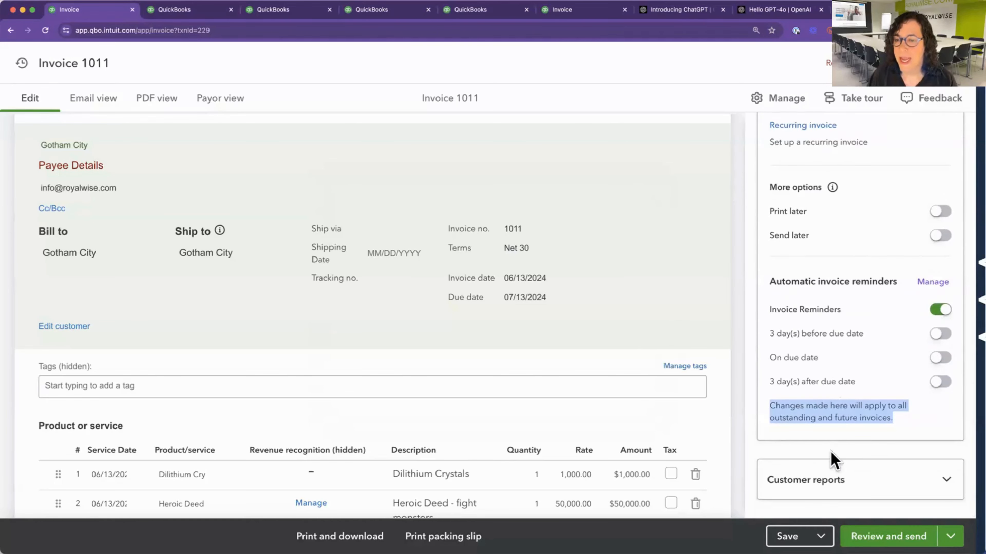
{"action": "left_click", "coordinate": [817, 490]}
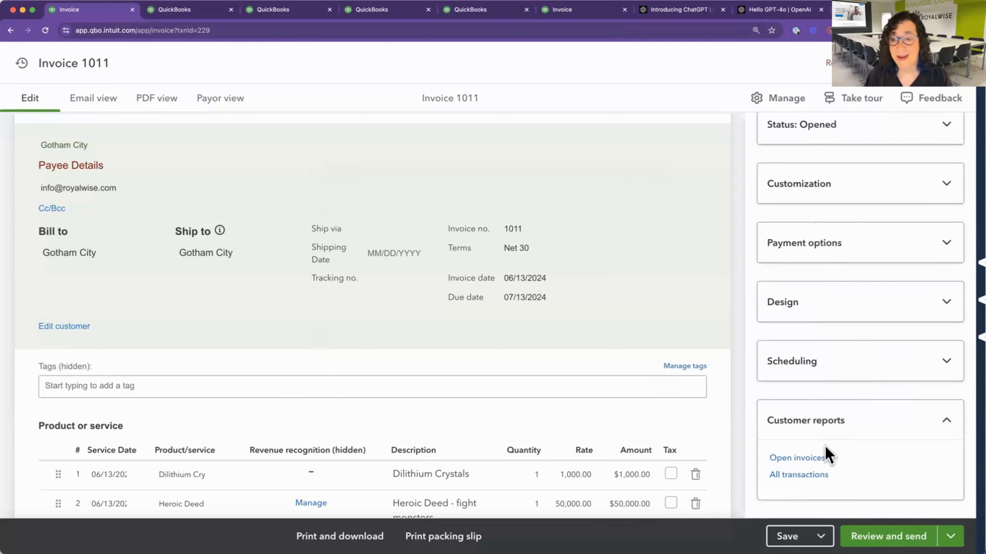
{"action": "left_click", "coordinate": [797, 463]}
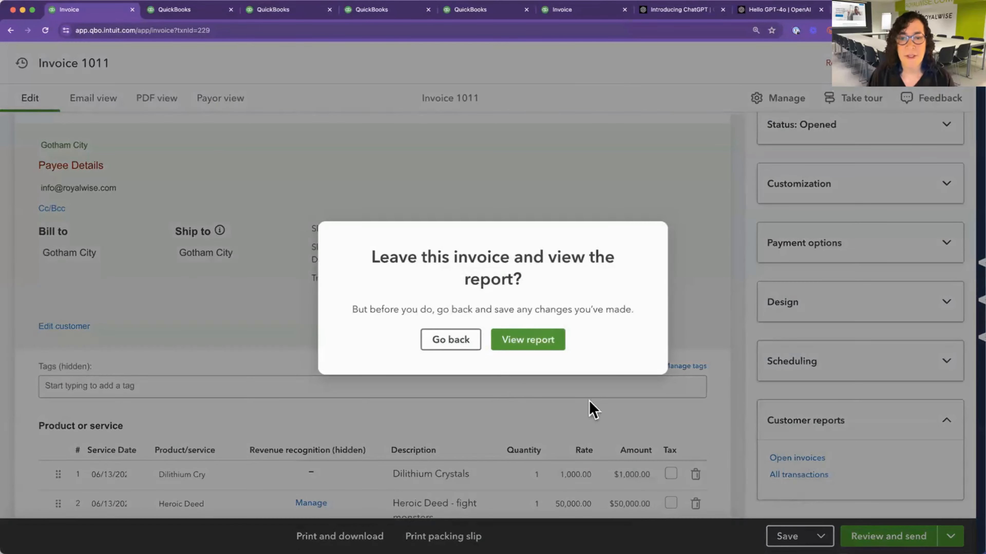
{"action": "left_click", "coordinate": [456, 347]}
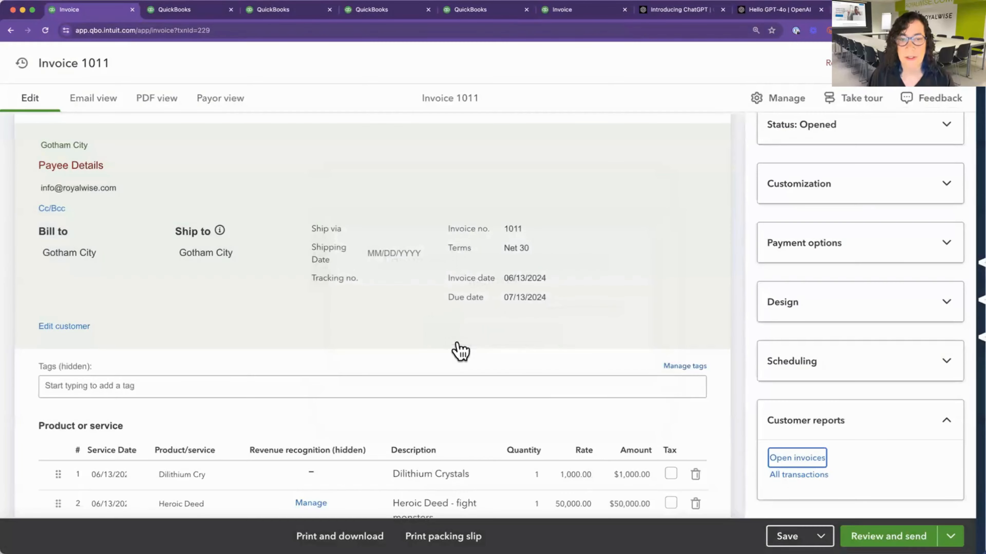
{"action": "left_click", "coordinate": [786, 537]}
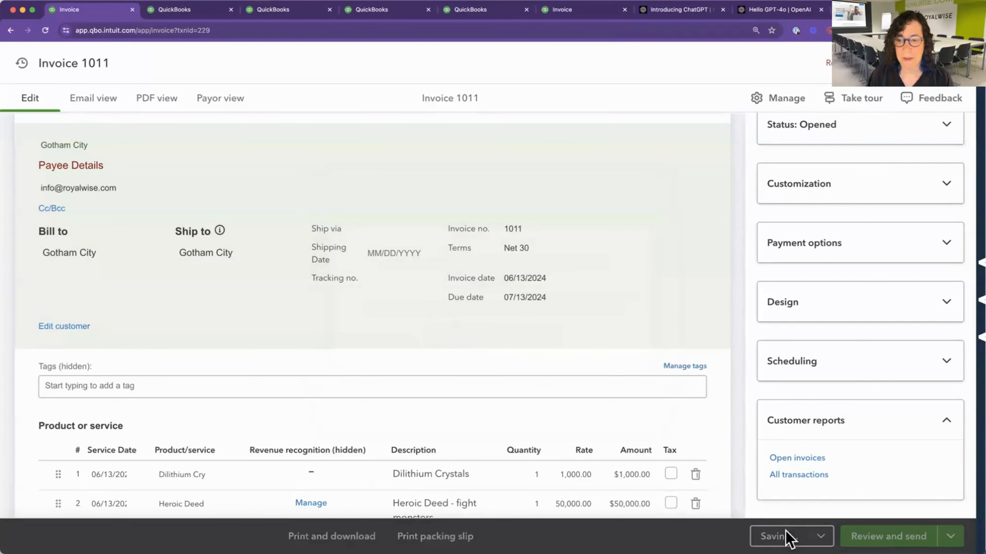
View the Open Invoices report for Gotham City and return to the invoice.
{"action": "left_click", "coordinate": [790, 462]}
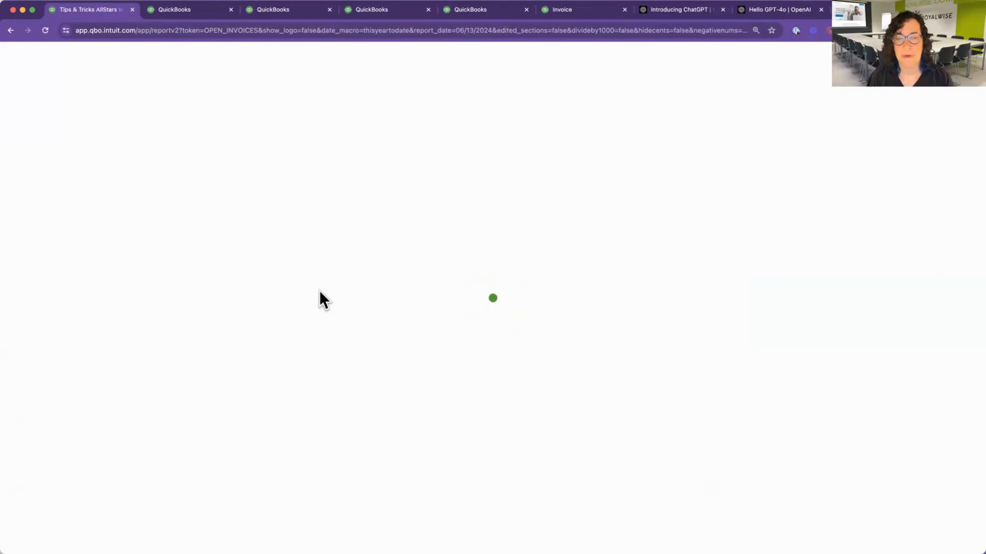
{"action": "scroll", "coordinate": [381, 407], "scroll_direction": "down", "scroll_amount": 2}
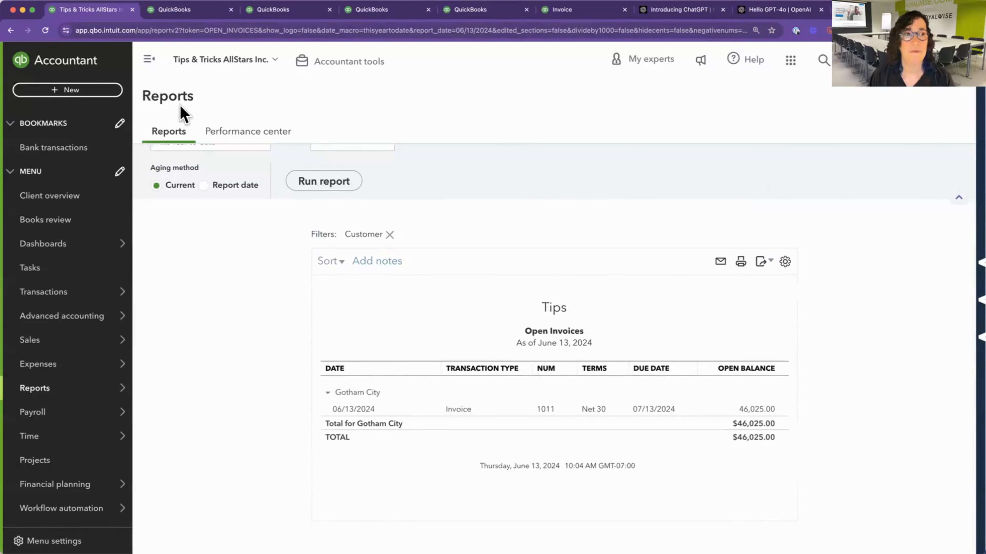
{"action": "left_click", "coordinate": [11, 31]}
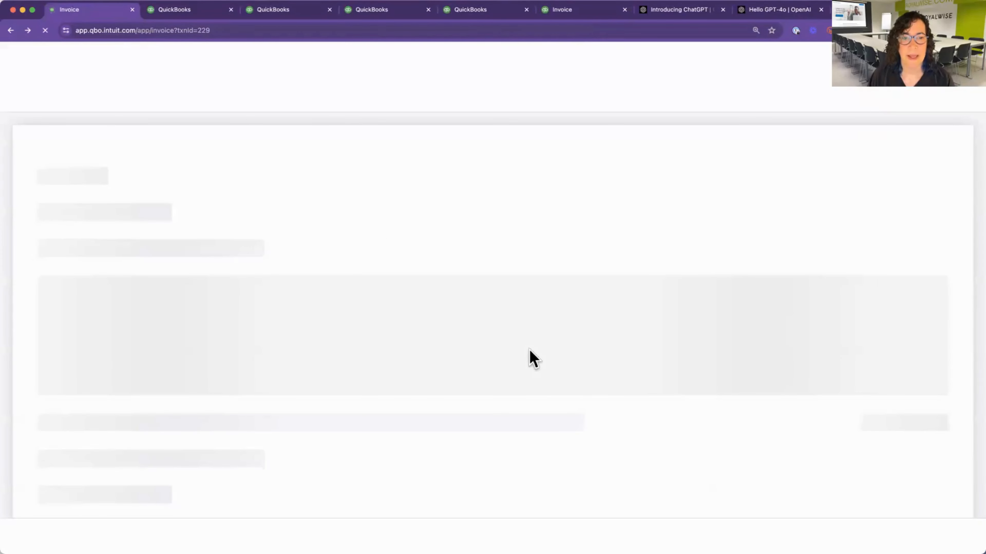
View the report of all transactions for Gotham City from the customer reports, check its entries and return to the invoice.
{"action": "scroll", "coordinate": [825, 434], "scroll_direction": "down", "scroll_amount": 2}
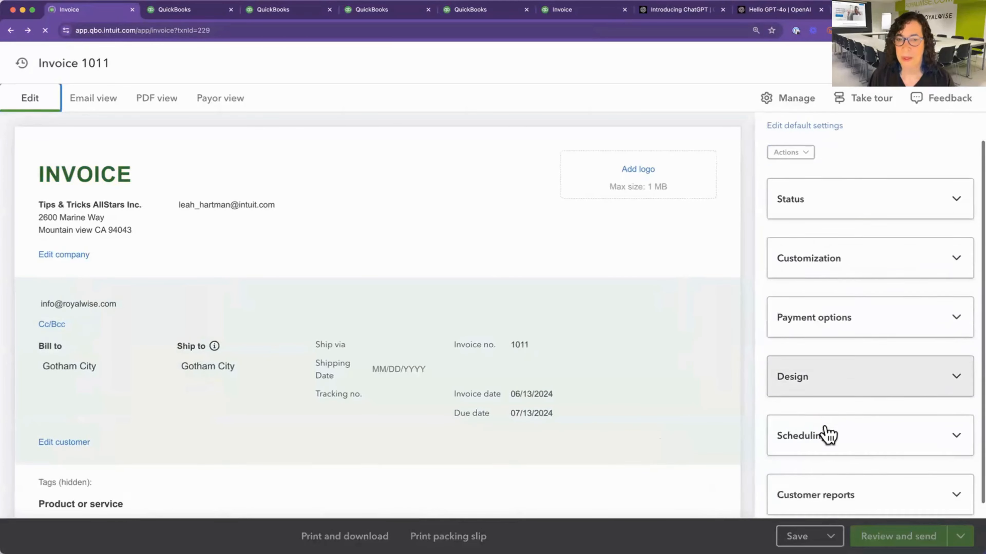
{"action": "left_click", "coordinate": [825, 489]}
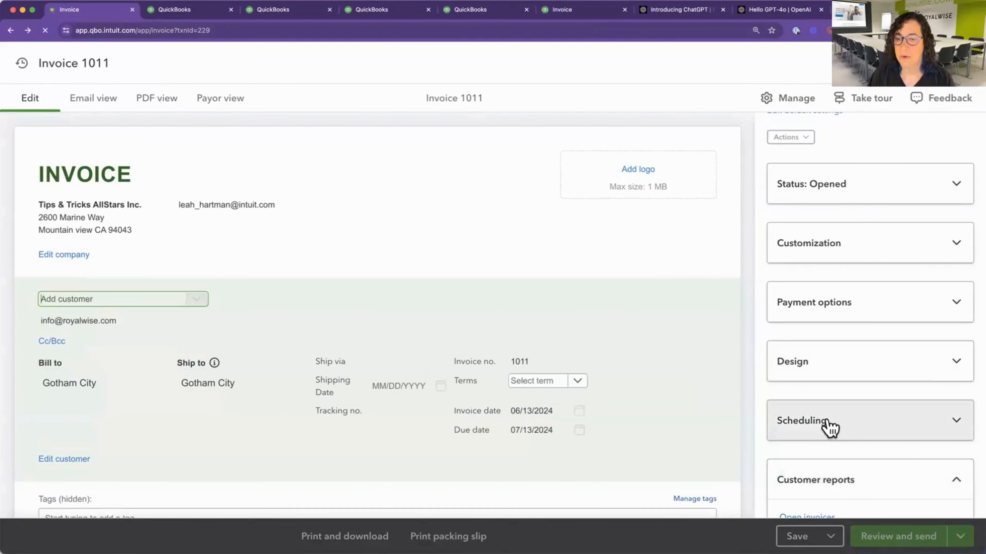
{"action": "scroll", "coordinate": [827, 429], "scroll_direction": "down", "scroll_amount": 2}
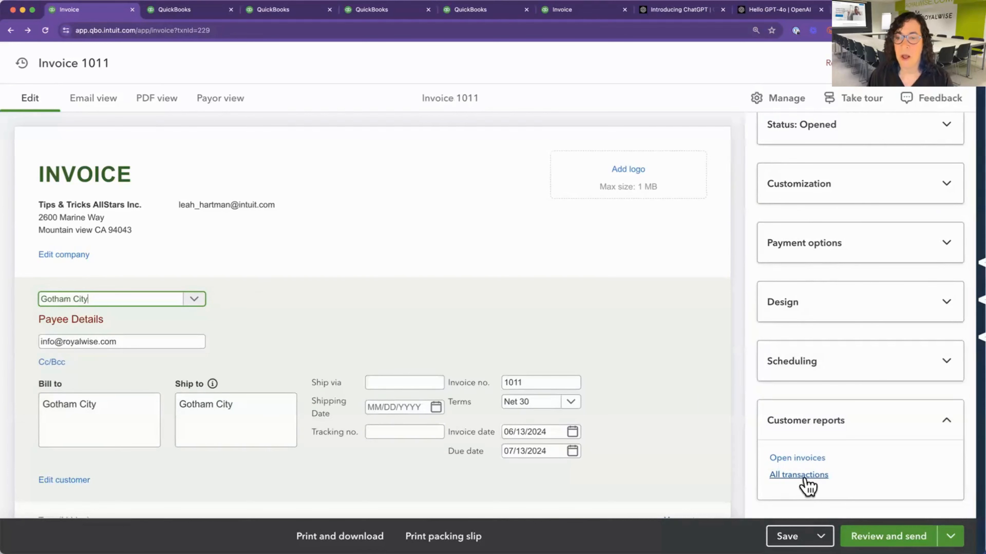
{"action": "left_click", "coordinate": [805, 479]}
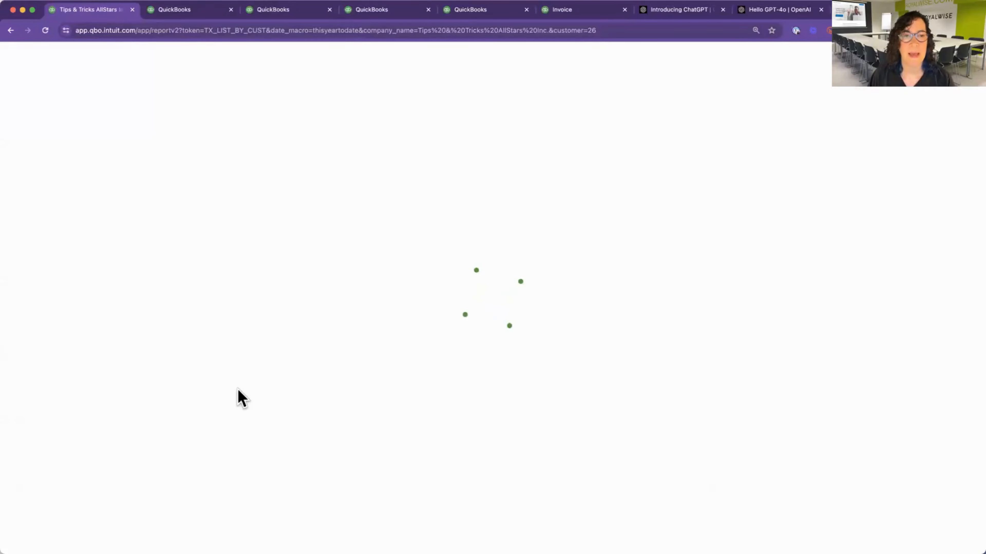
{"action": "scroll", "coordinate": [315, 419], "scroll_direction": "down", "scroll_amount": 3}
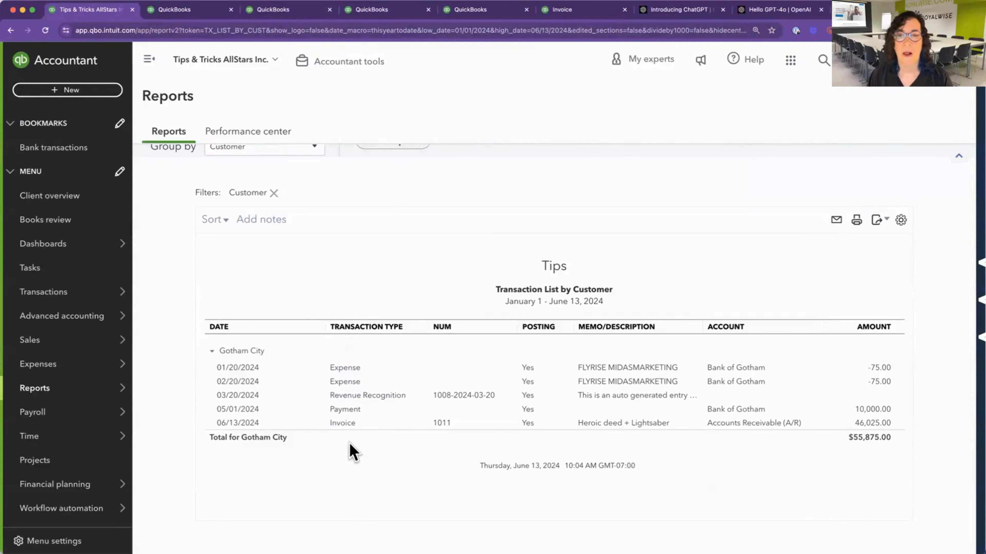
{"action": "scroll", "coordinate": [292, 257], "scroll_direction": "up", "scroll_amount": 3}
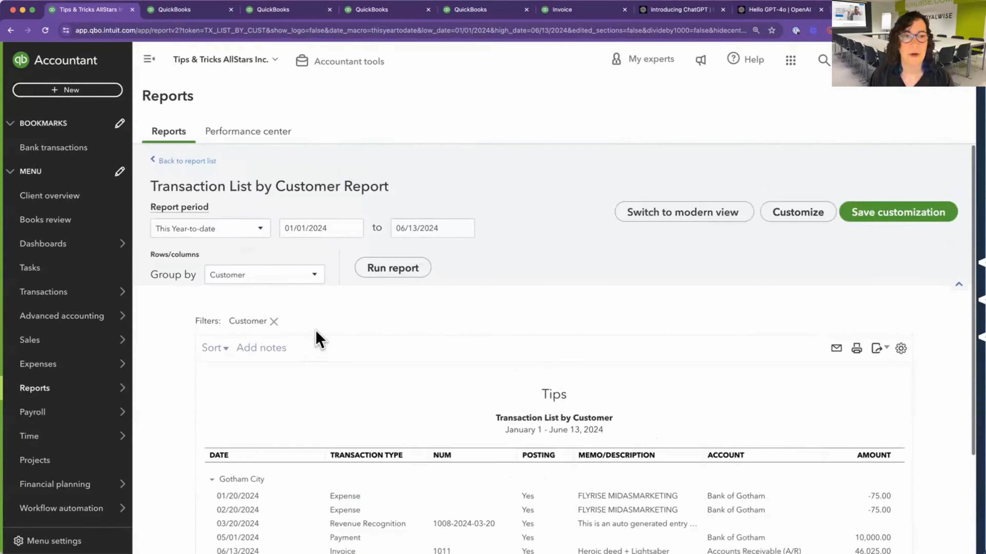
{"action": "scroll", "coordinate": [316, 332], "scroll_direction": "down", "scroll_amount": 2}
{"action": "left_click", "coordinate": [11, 31]}
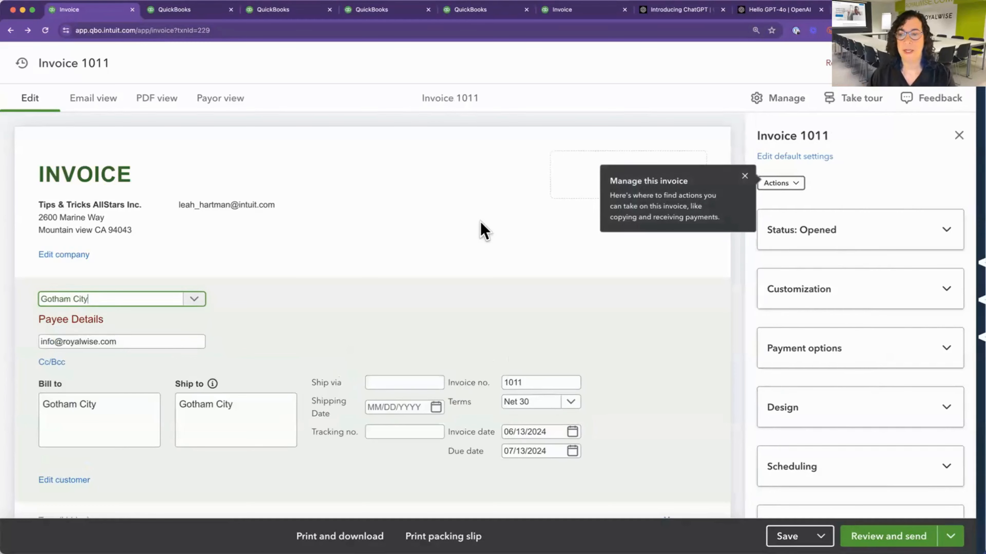
Submit the invoice feedback "When looking at the Customer Reports, please open them in a new tab".
{"action": "scroll", "coordinate": [855, 377], "scroll_direction": "down", "scroll_amount": 2}
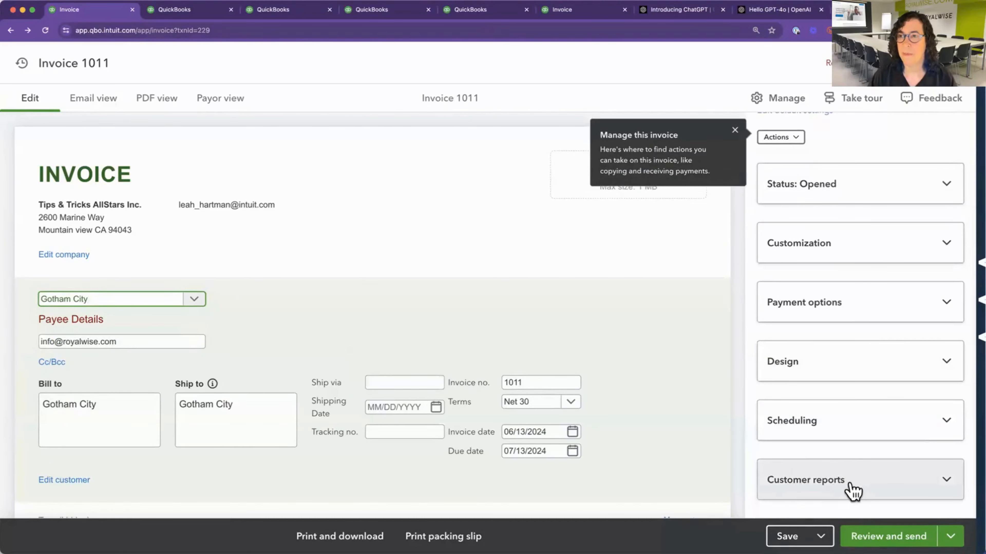
{"action": "left_click", "coordinate": [930, 97]}
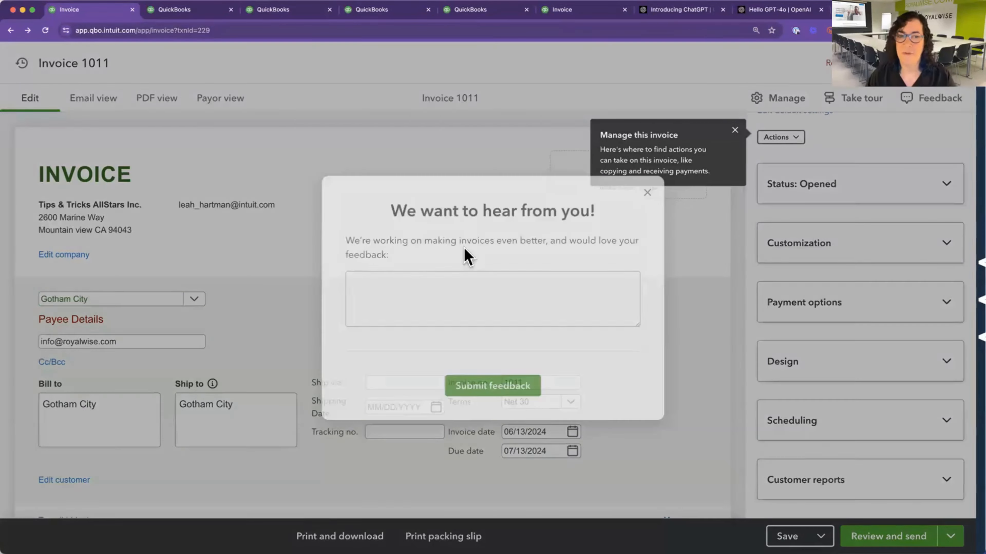
{"action": "left_click", "coordinate": [442, 284]}
{"action": "type", "text": "When I"}
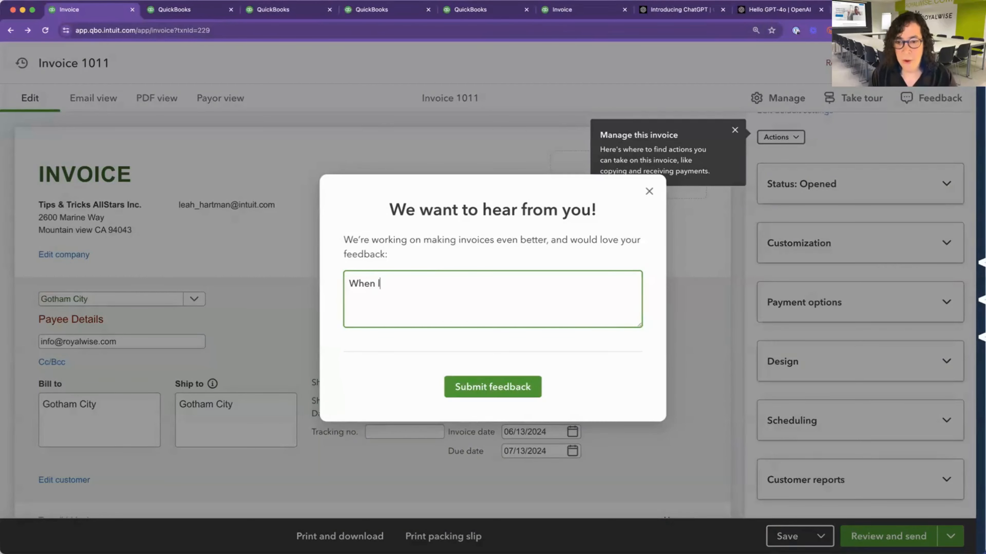
{"action": "type", "text": "ooking "}
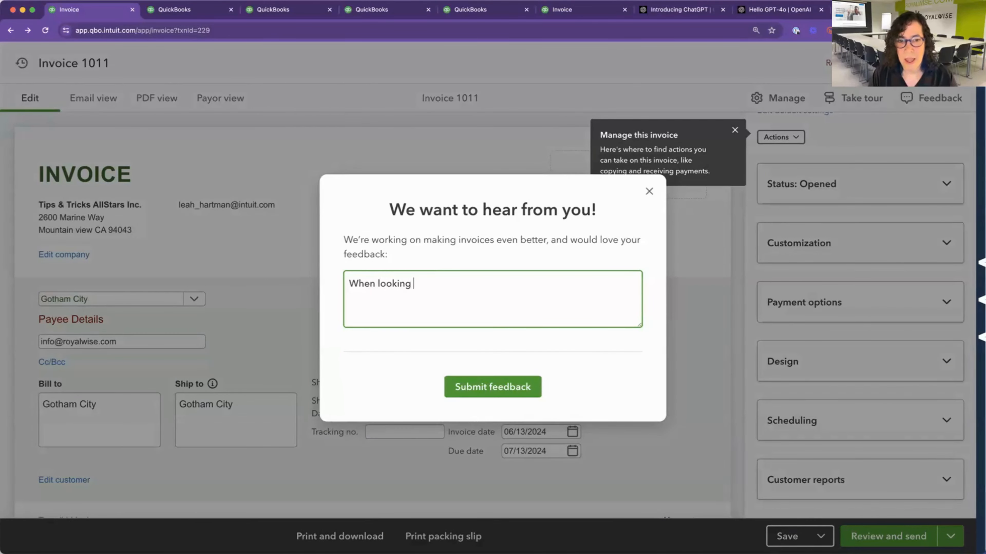
{"action": "type", "text": "at the C"}
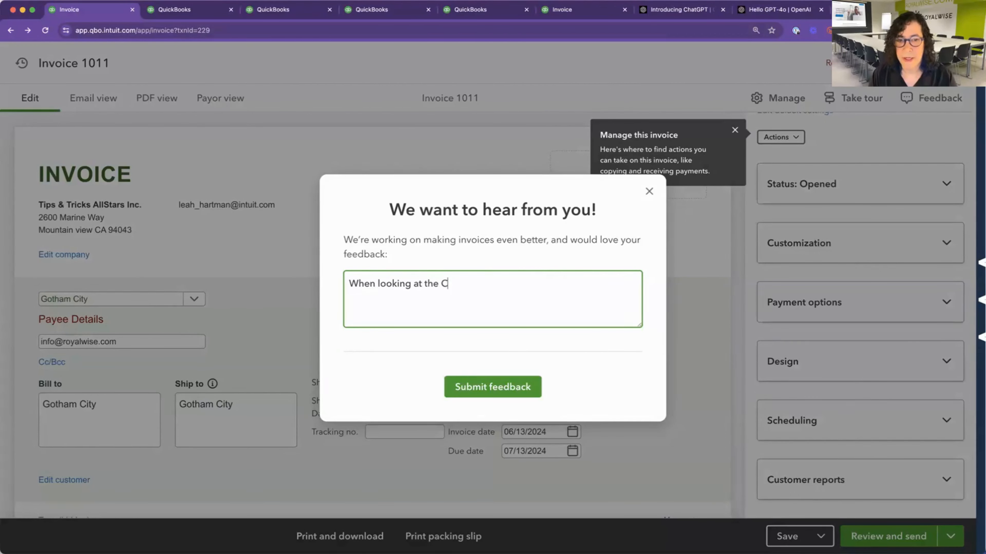
{"action": "type", "text": "ustomer Repo"}
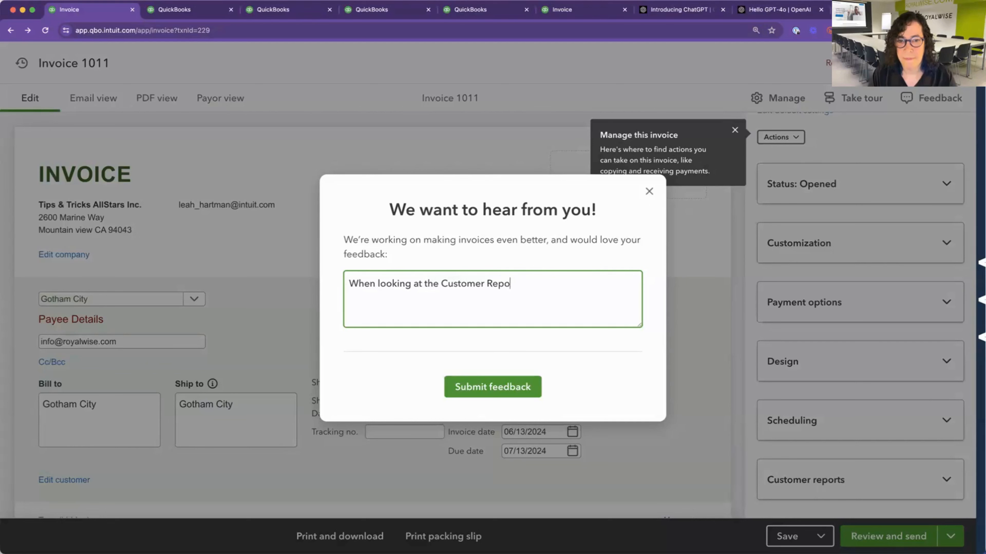
{"action": "type", "text": "rts, please ope"}
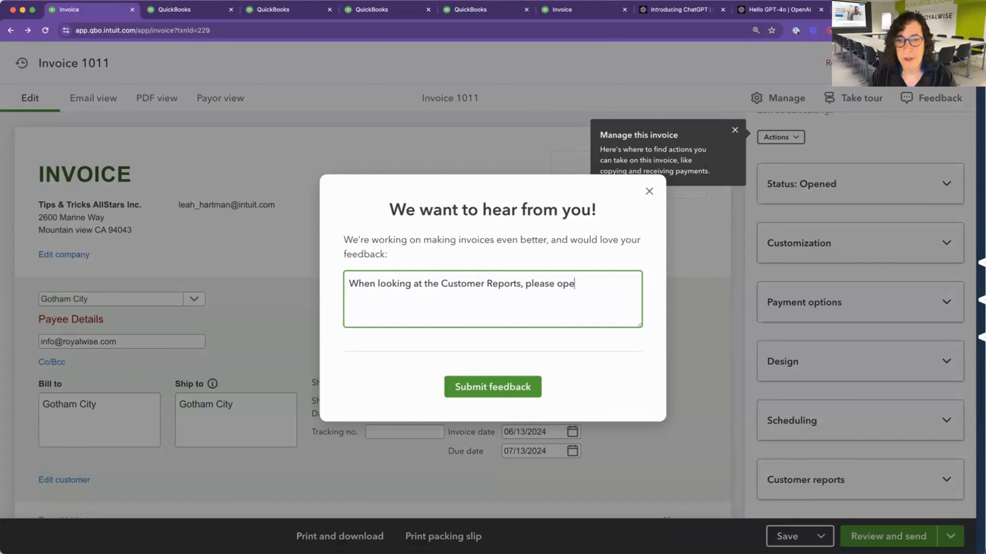
{"action": "type", "text": "n them i"}
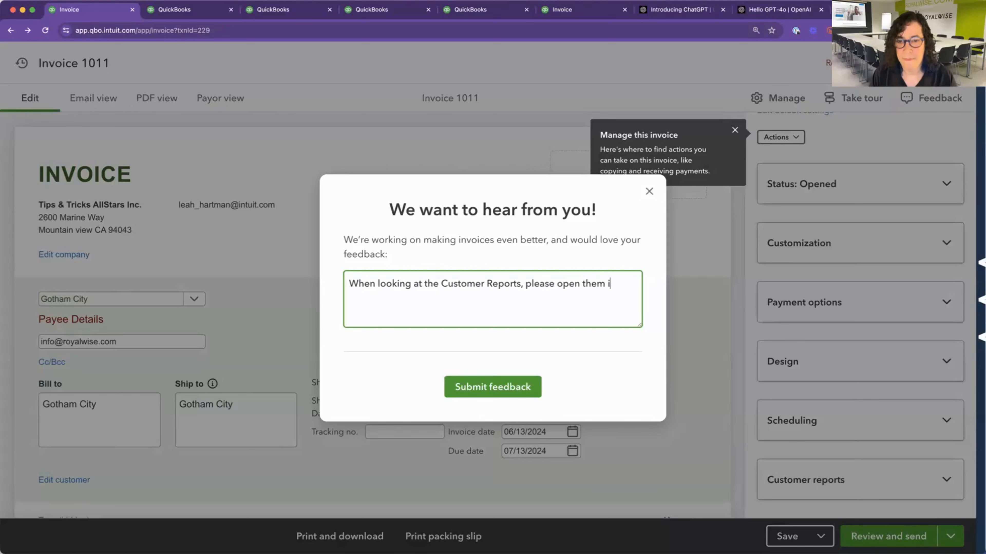
{"action": "type", "text": "n a new"}
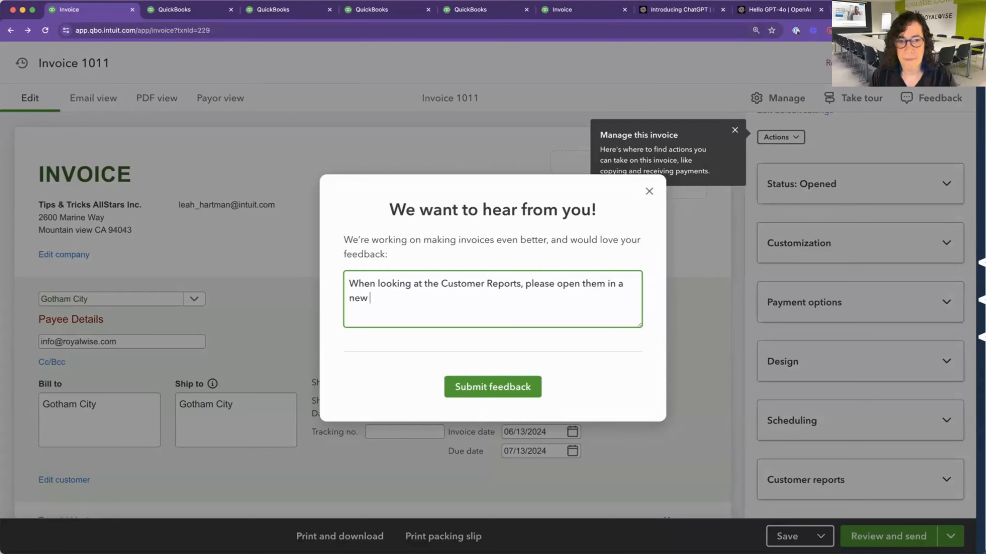
{"action": "type", "text": " tab"}
{"action": "left_click", "coordinate": [495, 388]}
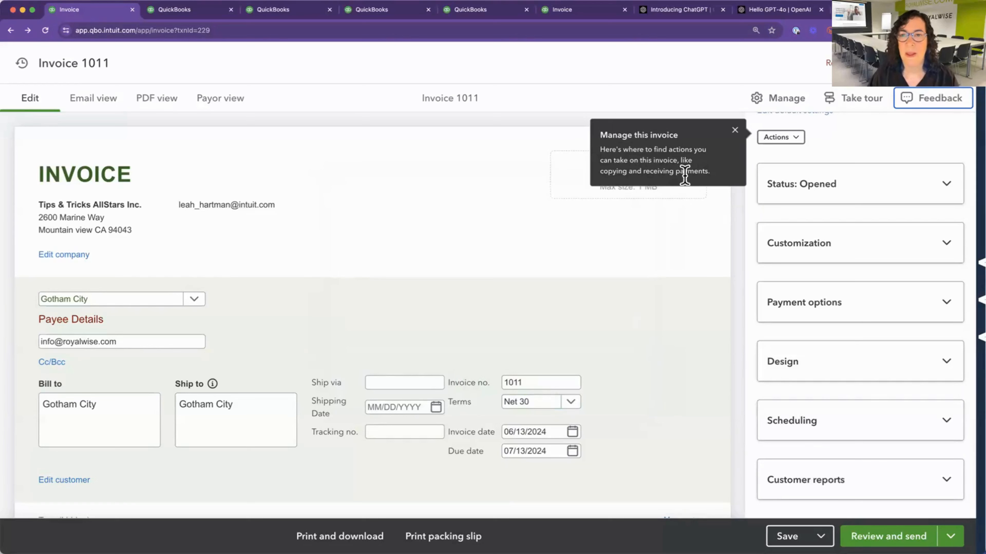
Dismiss the tip about managing the invoice and save the invoice.
{"action": "left_click", "coordinate": [734, 130]}
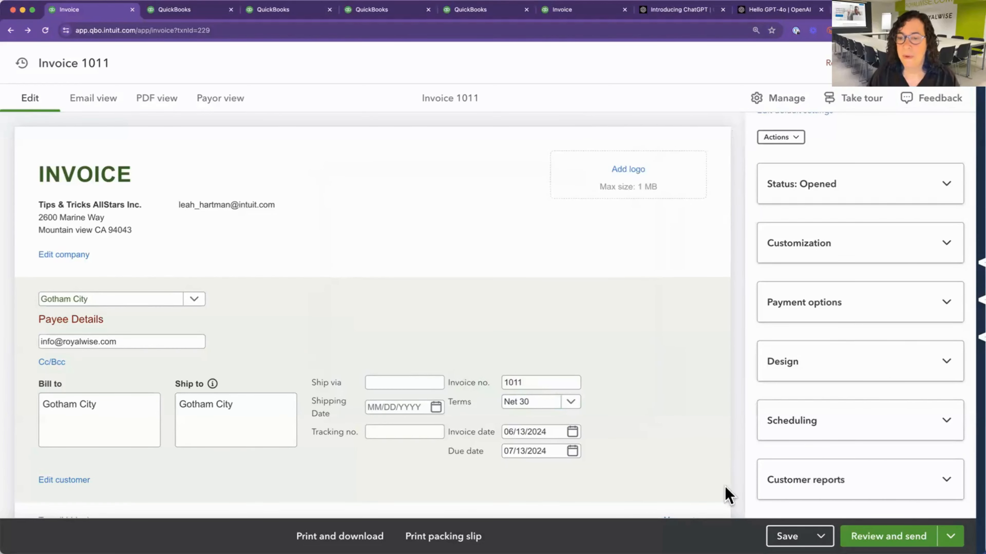
{"action": "left_click", "coordinate": [782, 535]}
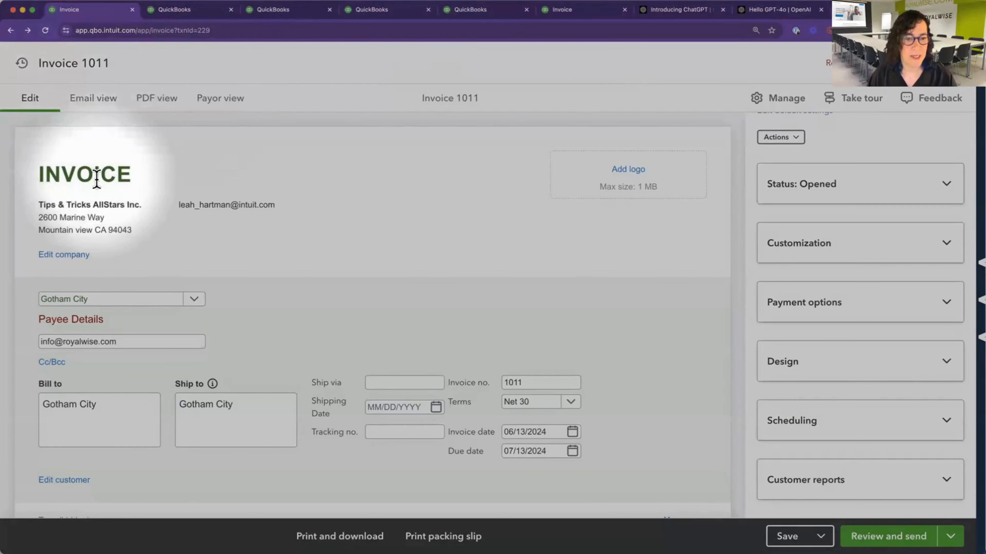
Preview the invoice as the customer's email and examine the message down to its footer.
{"action": "scroll", "coordinate": [99, 189], "scroll_direction": "down", "scroll_amount": 1}
{"action": "left_click", "coordinate": [102, 101]}
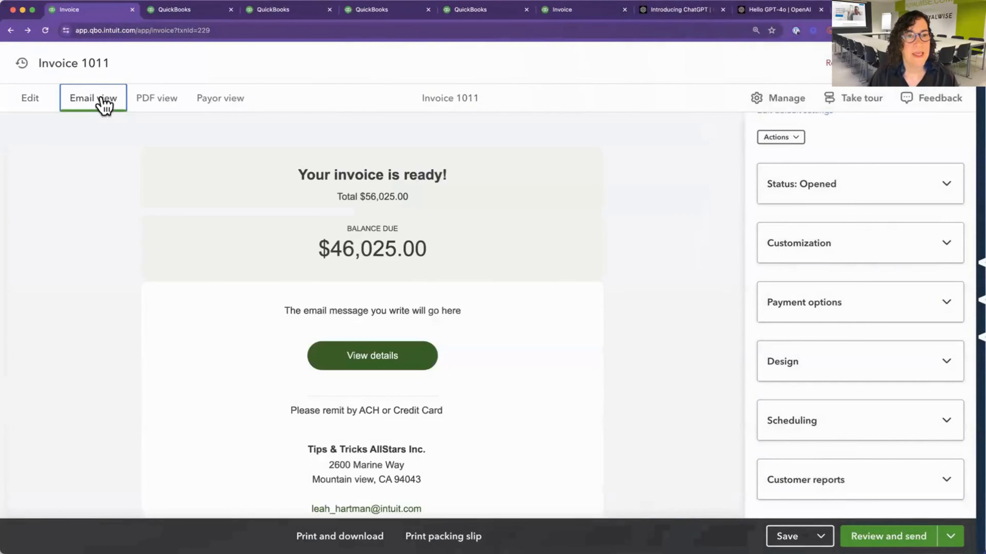
{"action": "scroll", "coordinate": [148, 283], "scroll_direction": "down", "scroll_amount": 3}
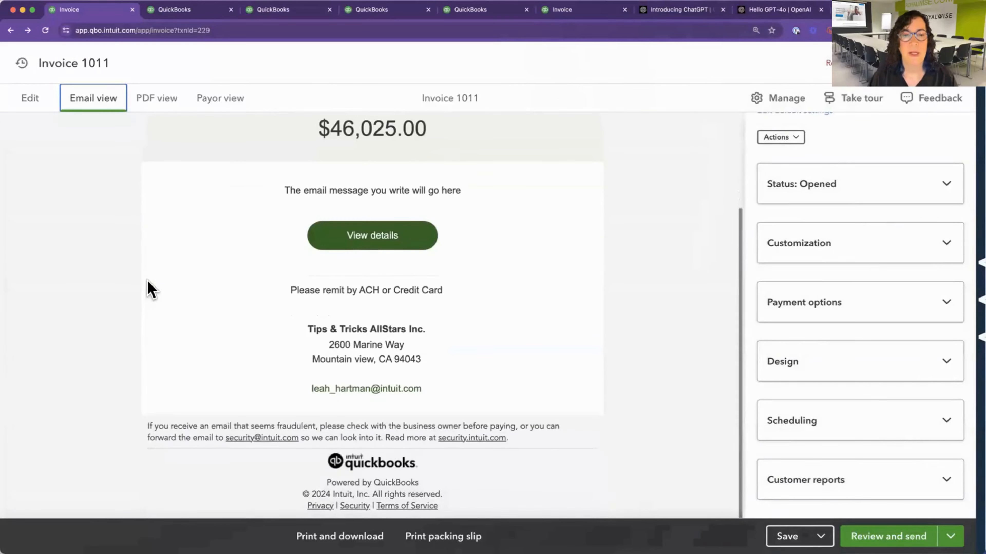
Recheck the email preview's balance due, message and remittance details.
{"action": "scroll", "coordinate": [149, 288], "scroll_direction": "up", "scroll_amount": 3}
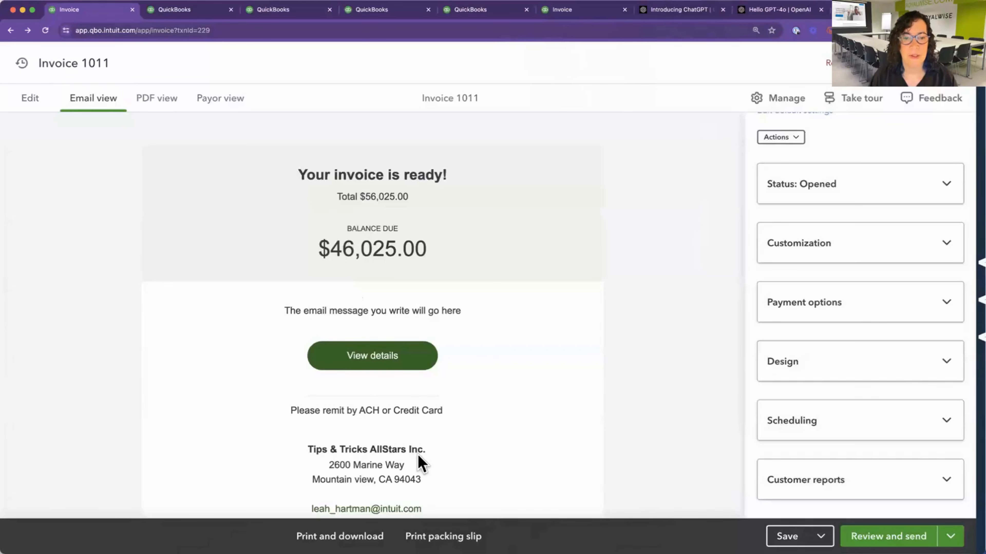
{"action": "scroll", "coordinate": [417, 462], "scroll_direction": "down", "scroll_amount": 3}
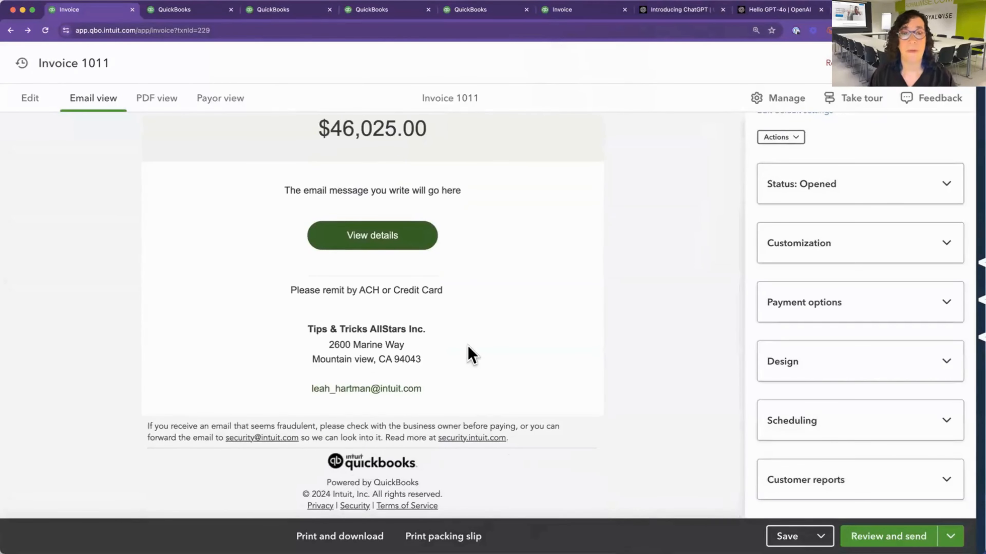
{"action": "scroll", "coordinate": [469, 352], "scroll_direction": "up", "scroll_amount": 2}
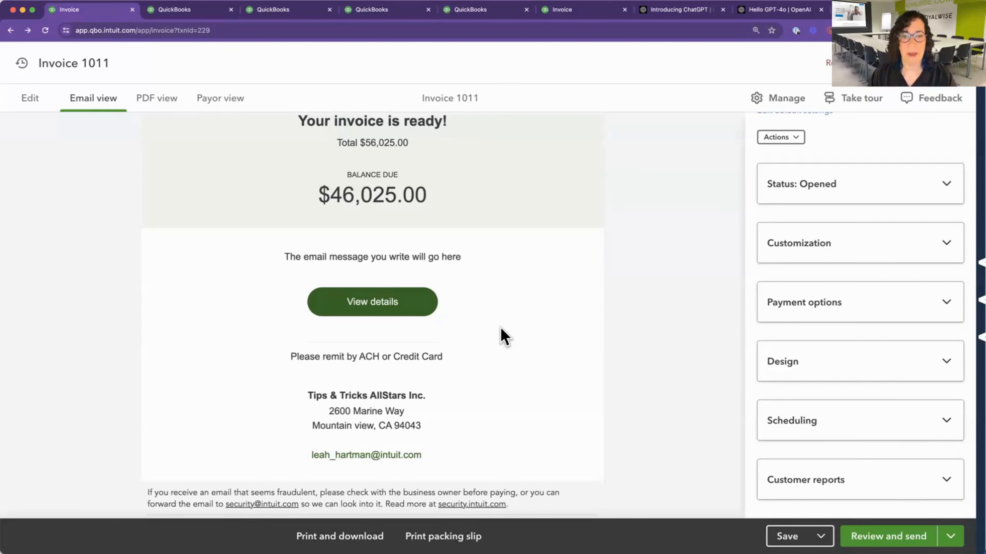
Preview the invoice as a PDF down to its totals and in the payor view.
{"action": "left_click", "coordinate": [171, 104]}
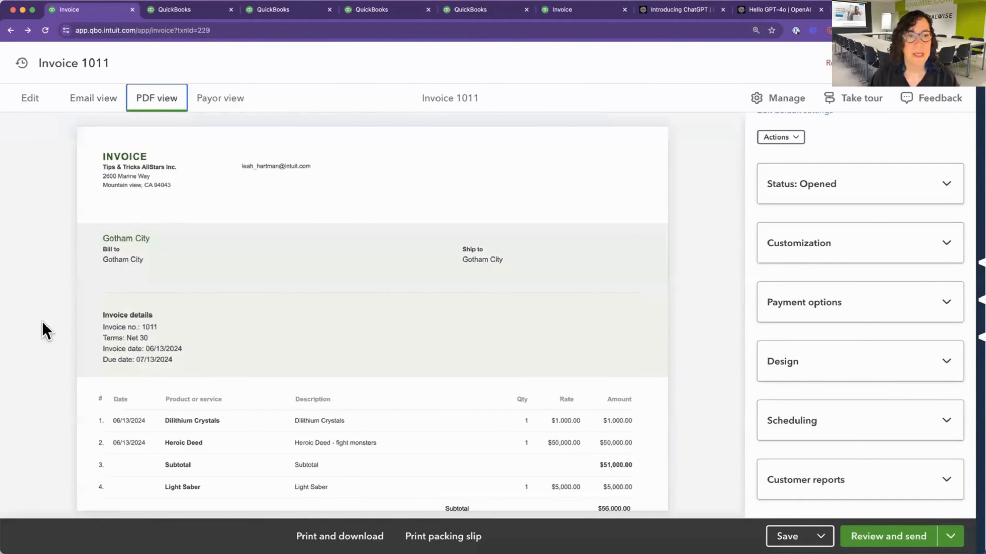
{"action": "scroll", "coordinate": [186, 378], "scroll_direction": "down", "scroll_amount": 3}
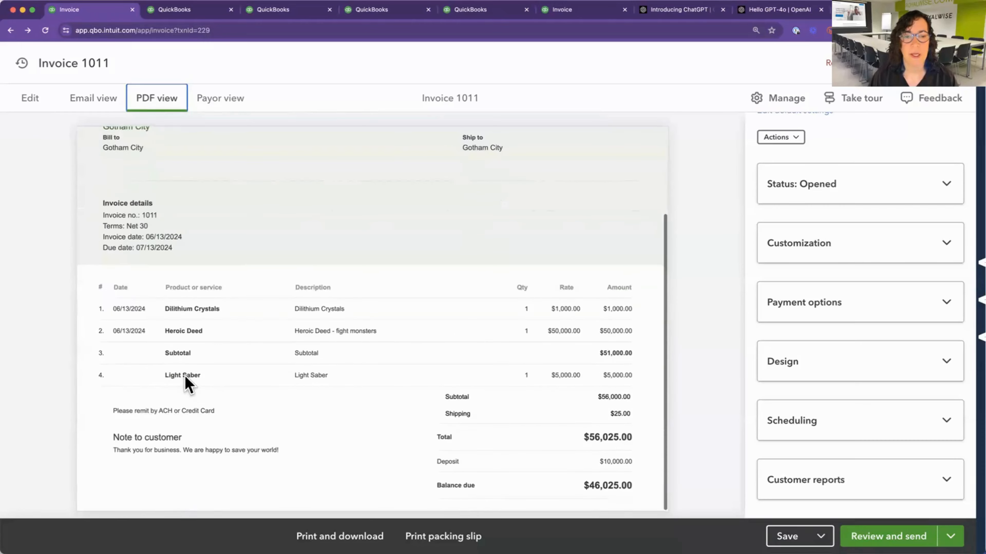
{"action": "scroll", "coordinate": [185, 375], "scroll_direction": "up", "scroll_amount": 3}
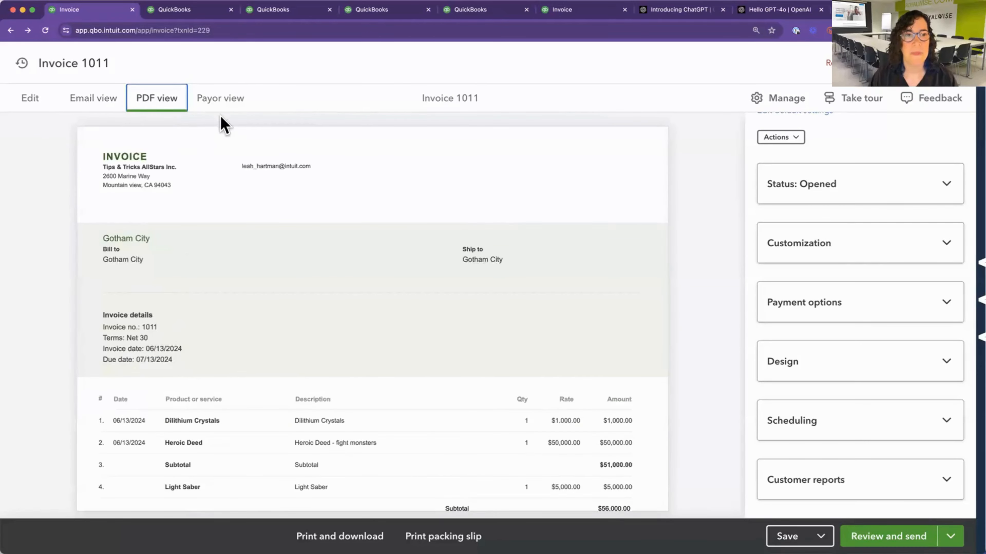
{"action": "left_click", "coordinate": [223, 101]}
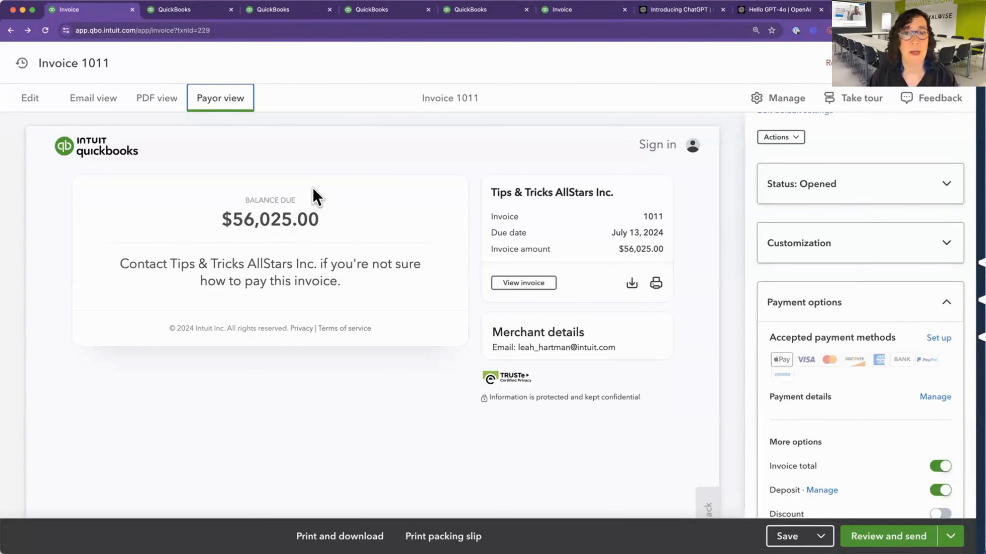
Return to editing the invoice, open its packing slip for review and close the slip again.
{"action": "left_click", "coordinate": [31, 102]}
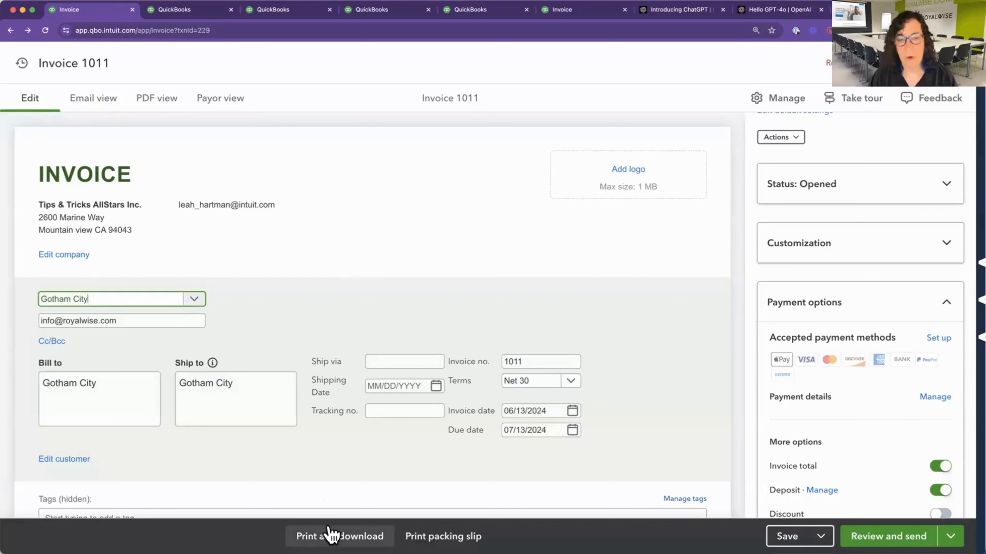
{"action": "left_click", "coordinate": [444, 537]}
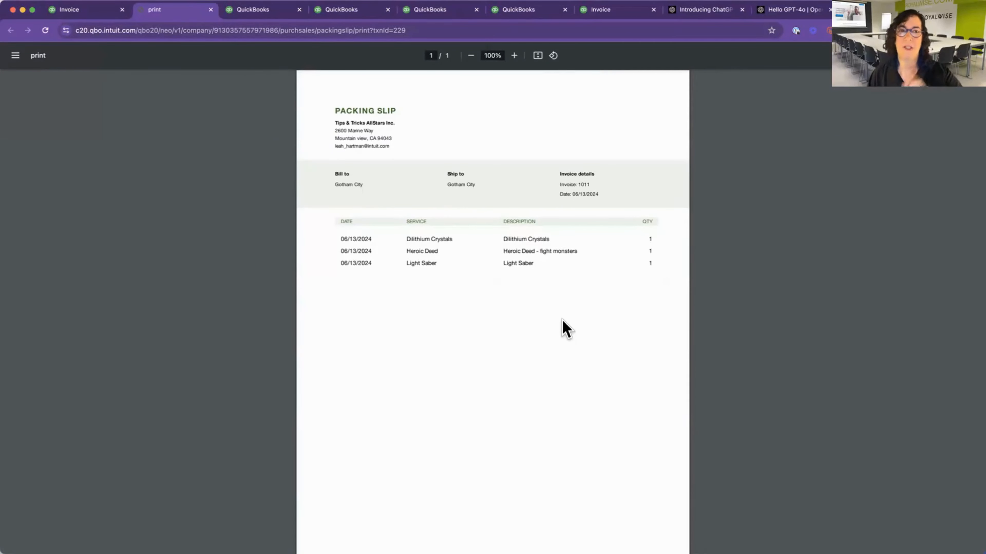
{"action": "left_click", "coordinate": [211, 10]}
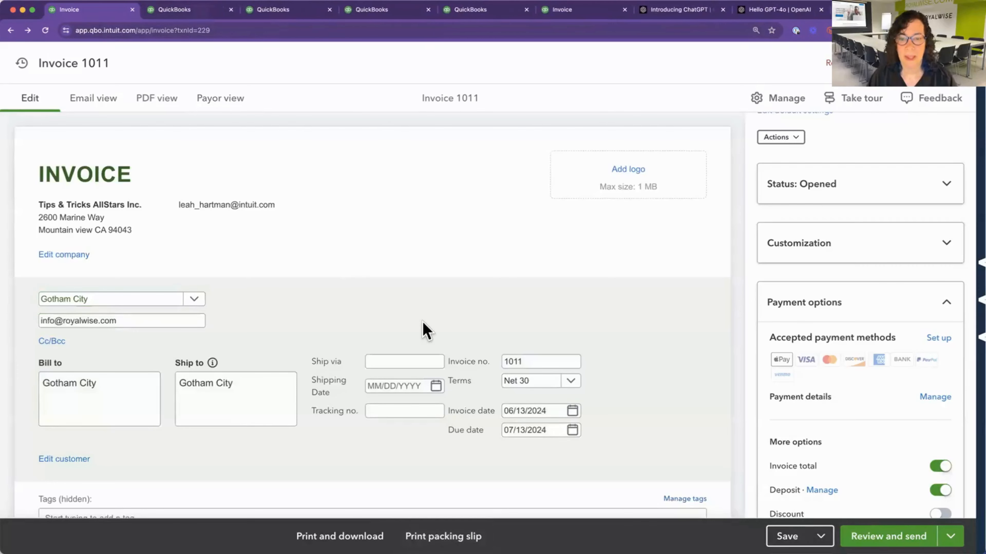
Look over the invoice's product lines and view the list of recent transactions.
{"action": "scroll", "coordinate": [451, 341], "scroll_direction": "down", "scroll_amount": 10}
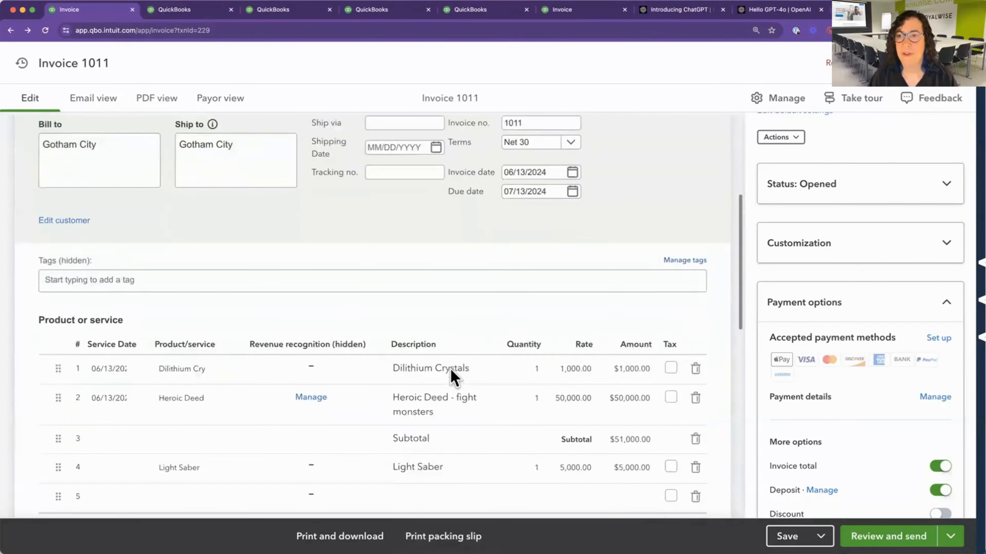
{"action": "scroll", "coordinate": [452, 372], "scroll_direction": "up", "scroll_amount": 10}
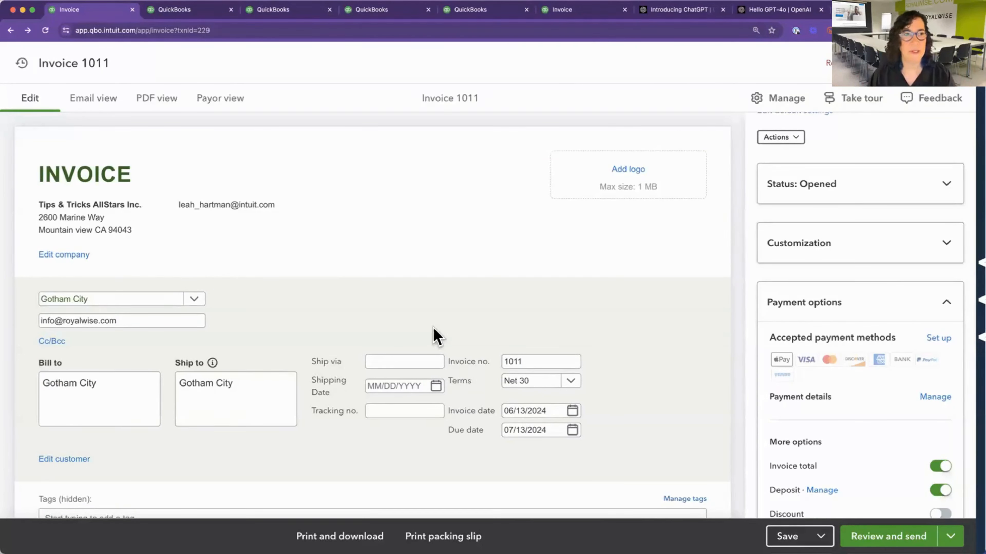
{"action": "left_click", "coordinate": [22, 63]}
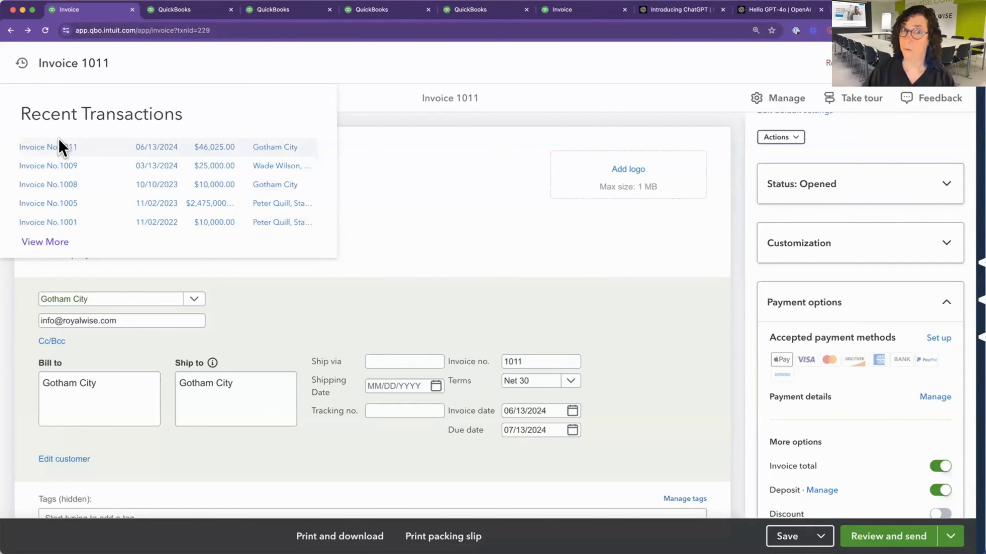
{"action": "left_click", "coordinate": [423, 257]}
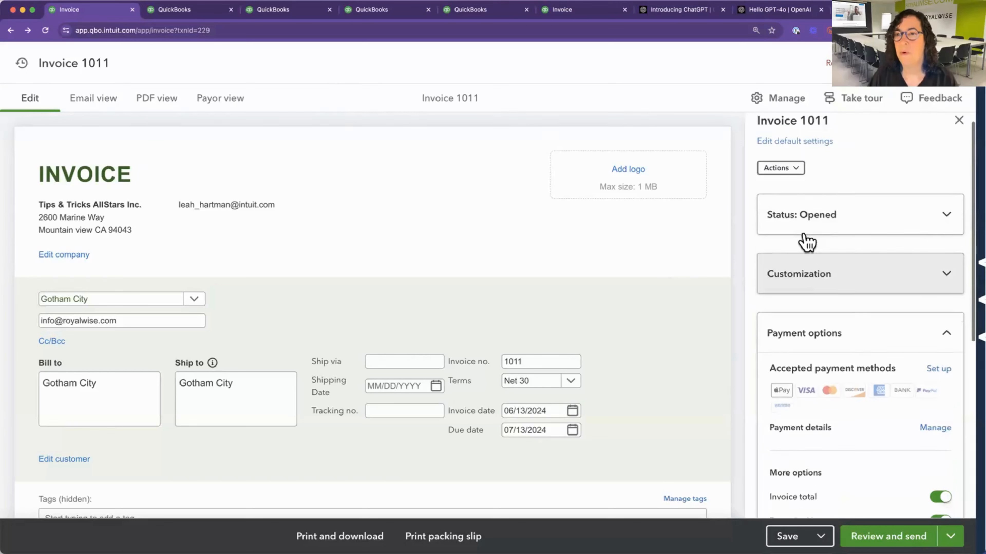
Check the activity timeline under the invoice's status and return to the invoice settings.
{"action": "scroll", "coordinate": [805, 241], "scroll_direction": "up", "scroll_amount": 2}
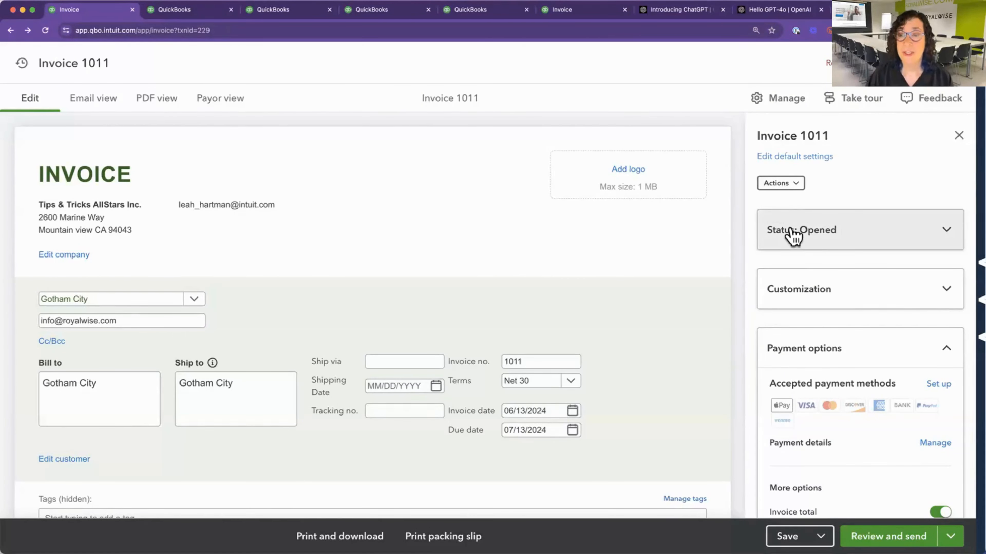
{"action": "left_click", "coordinate": [811, 241]}
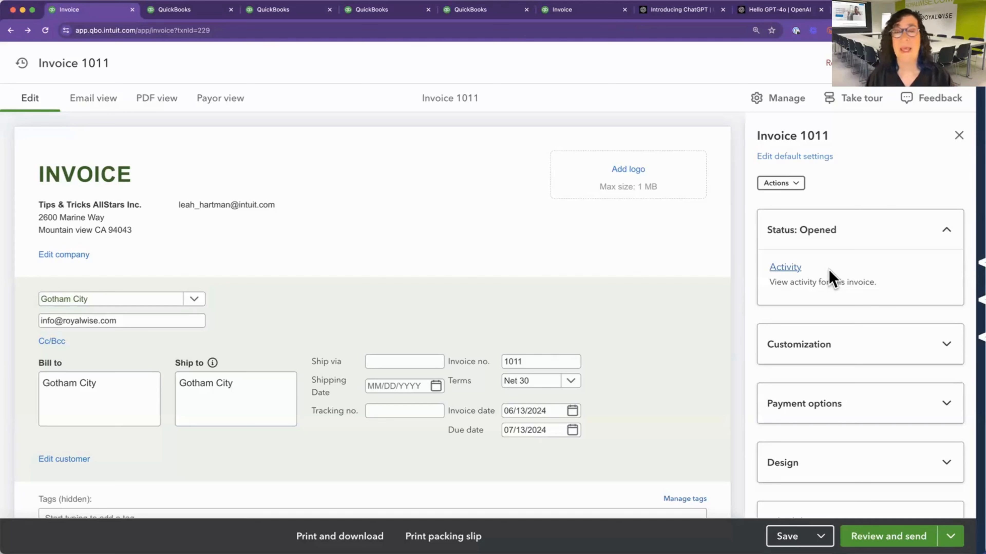
{"action": "left_click", "coordinate": [786, 269]}
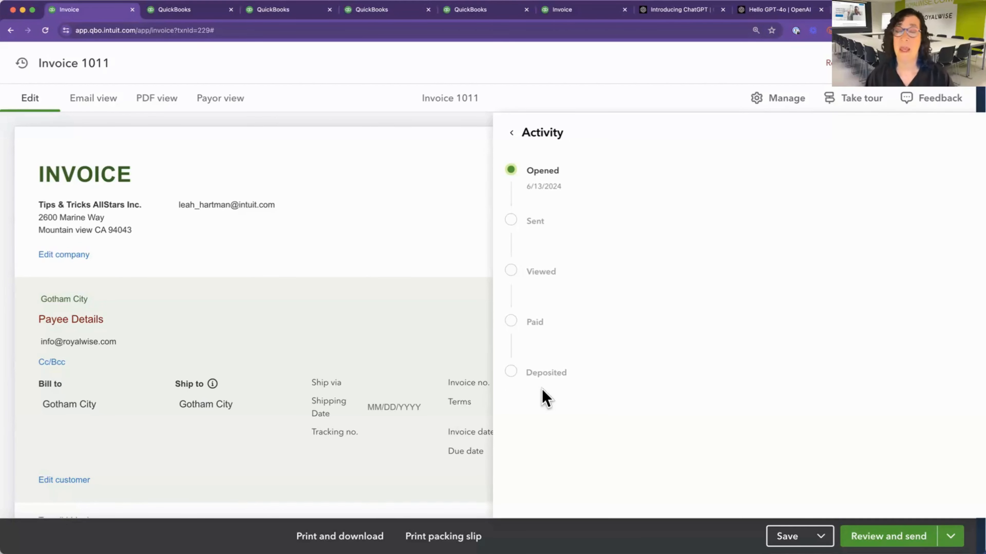
{"action": "left_click", "coordinate": [512, 137]}
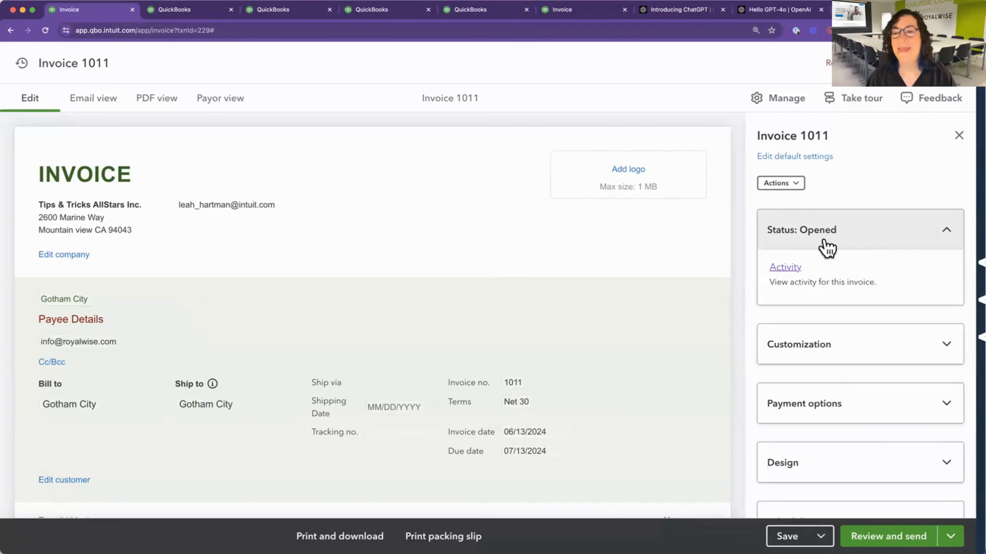
Open the invoice's transaction journal, examine its debit and credit entries and reopen the invoice from the report.
{"action": "left_click", "coordinate": [796, 186]}
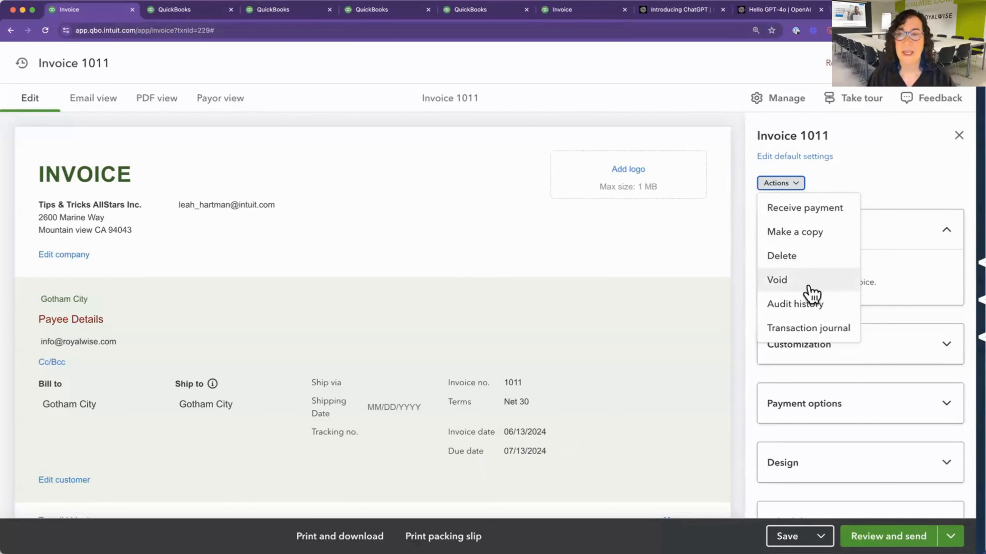
{"action": "left_click", "coordinate": [805, 331]}
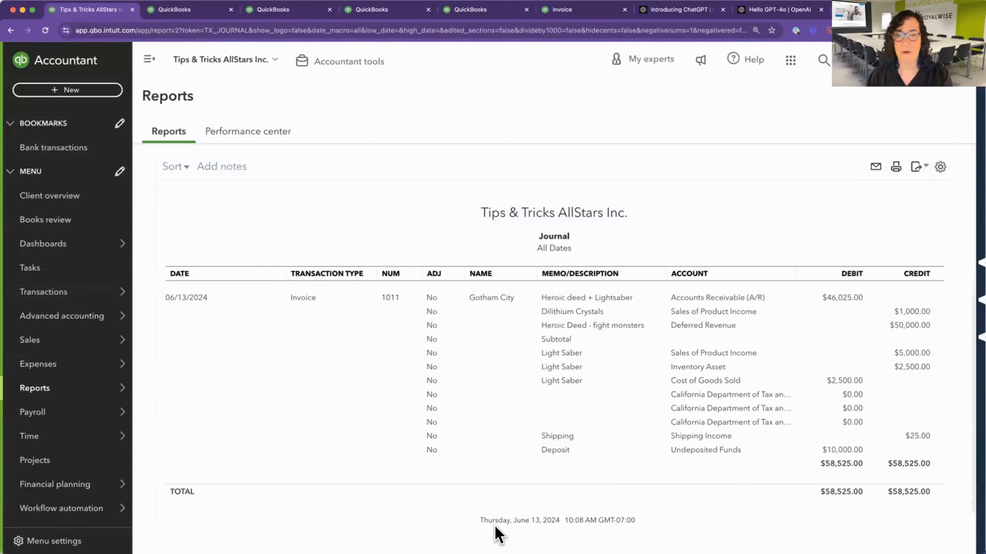
{"action": "mouse_move", "coordinate": [508, 541]}
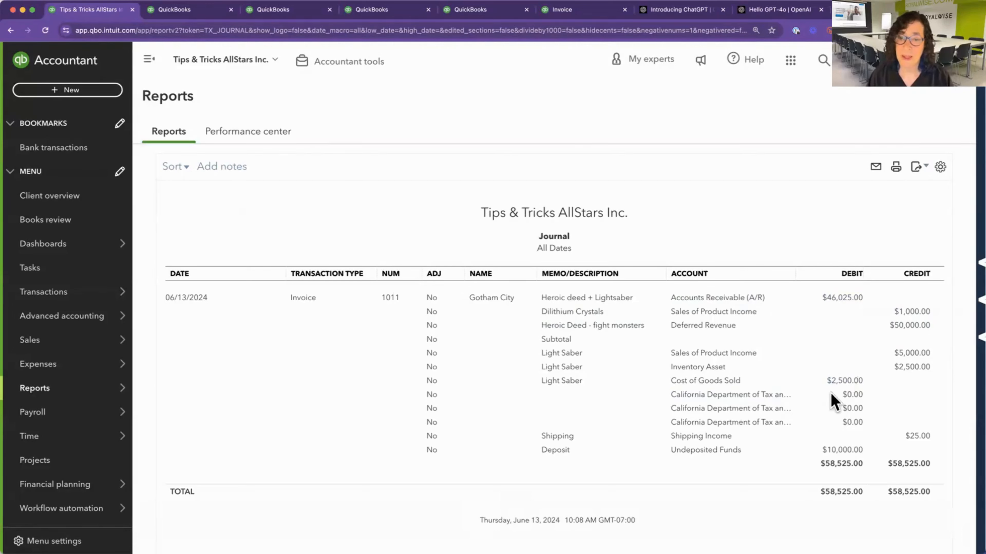
{"action": "left_click", "coordinate": [11, 32]}
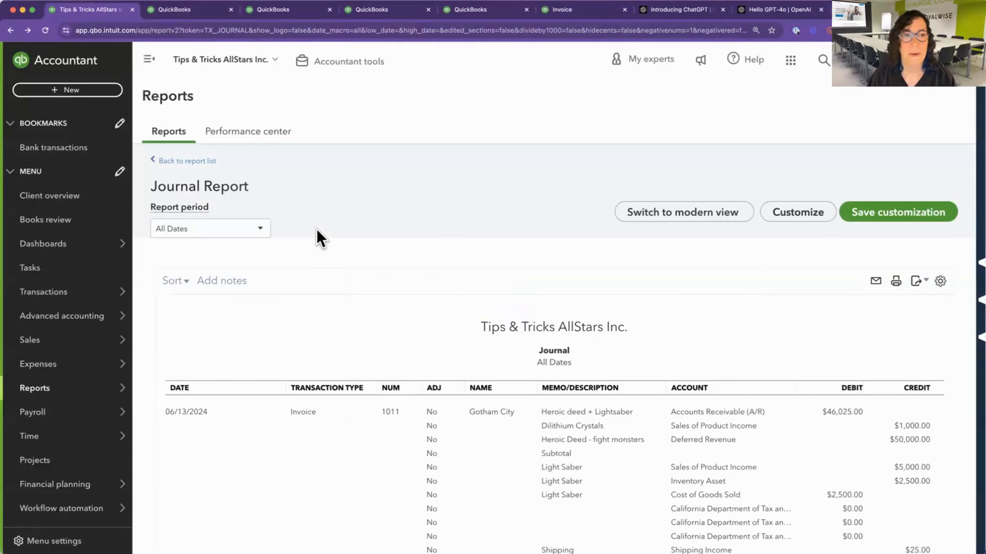
{"action": "left_click", "coordinate": [303, 414]}
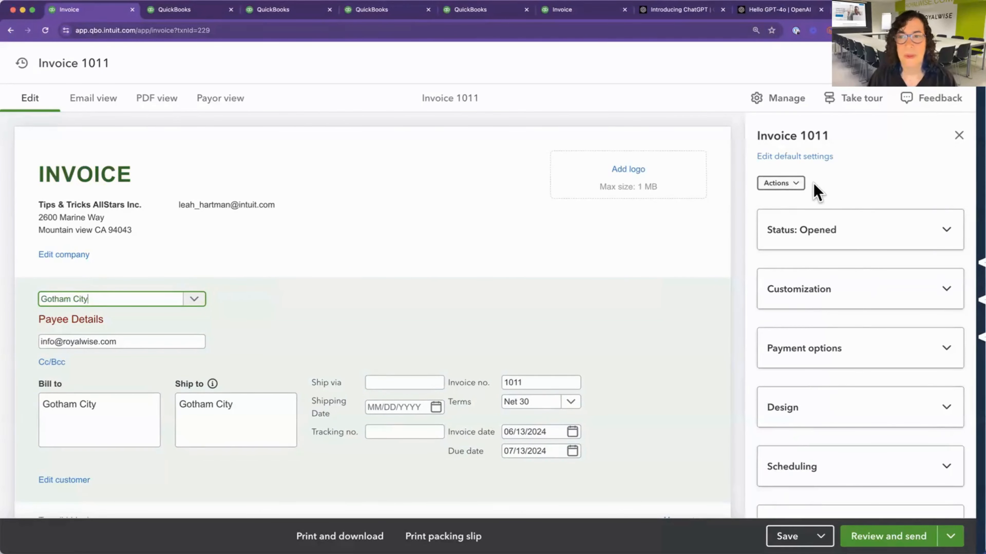
Review the available invoice actions, and hide the settings panel to look over the full-width invoice before showing it again.
{"action": "left_click", "coordinate": [800, 190]}
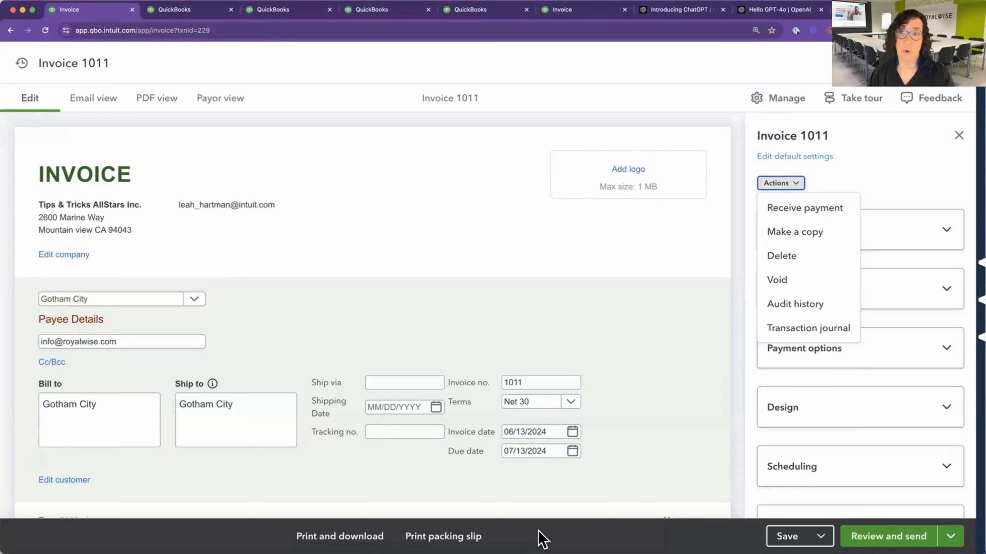
{"action": "left_click", "coordinate": [939, 170]}
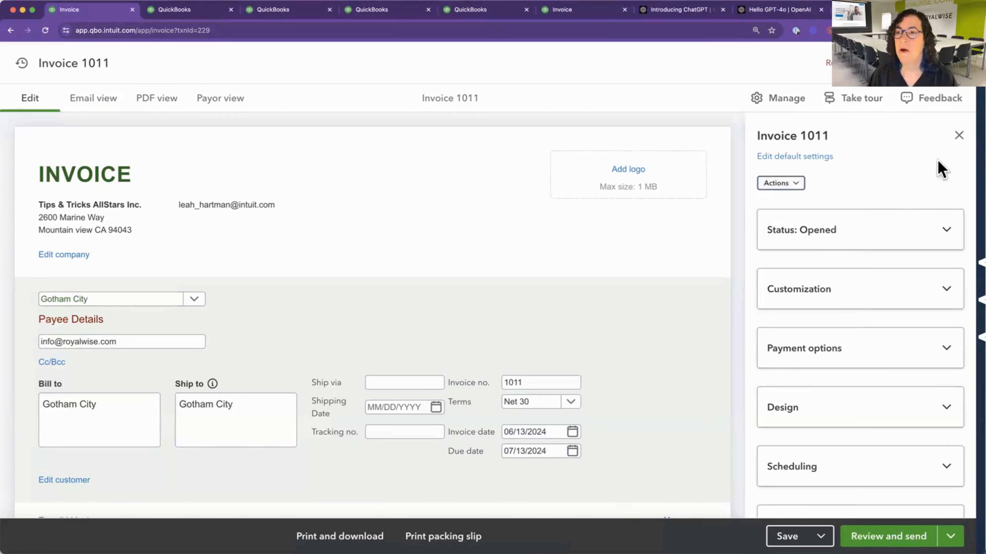
{"action": "left_click", "coordinate": [776, 107]}
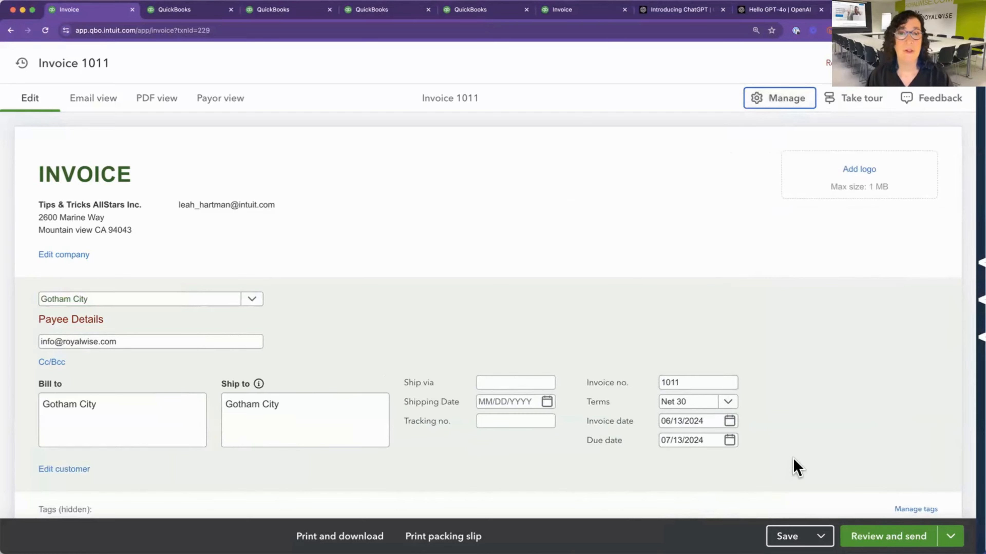
{"action": "scroll", "coordinate": [796, 467], "scroll_direction": "down", "scroll_amount": 20}
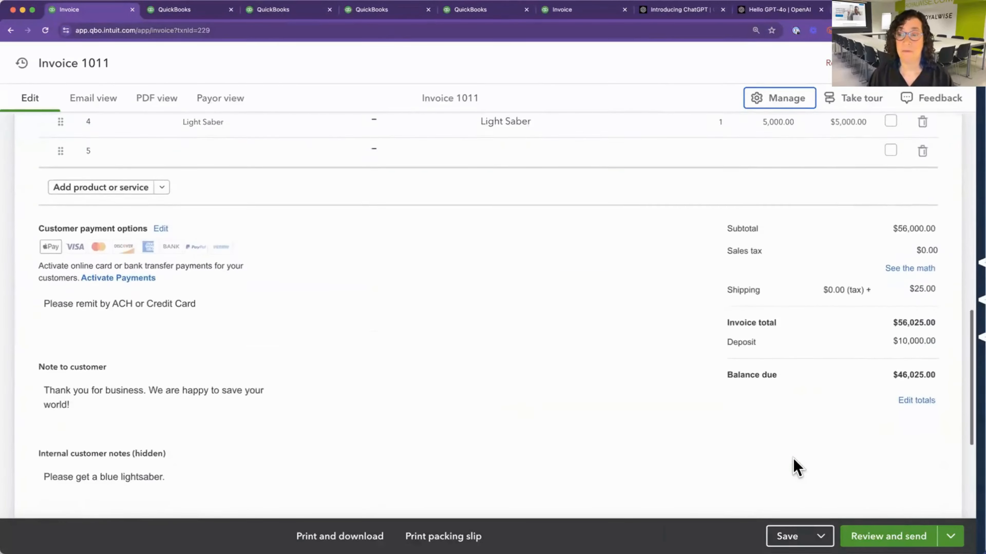
{"action": "scroll", "coordinate": [796, 467], "scroll_direction": "up", "scroll_amount": 20}
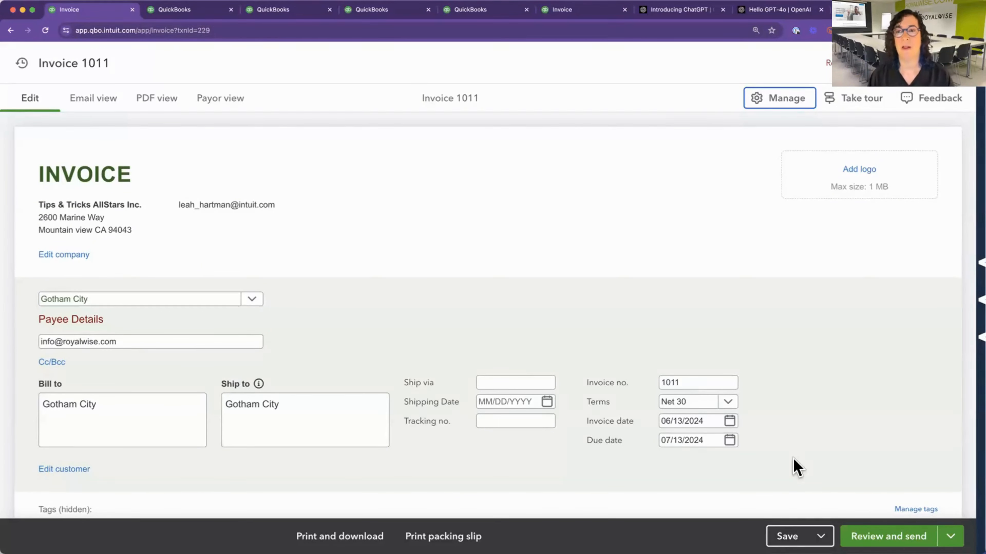
{"action": "left_click", "coordinate": [776, 105]}
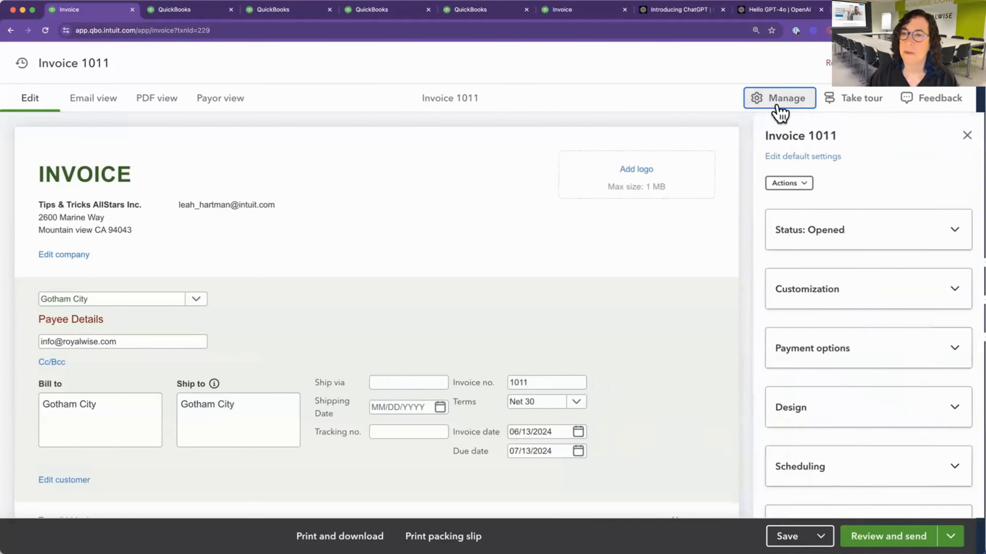
Check the invoice actions once more and view the additional save options without choosing one.
{"action": "left_click", "coordinate": [794, 190]}
{"action": "left_click", "coordinate": [780, 185]}
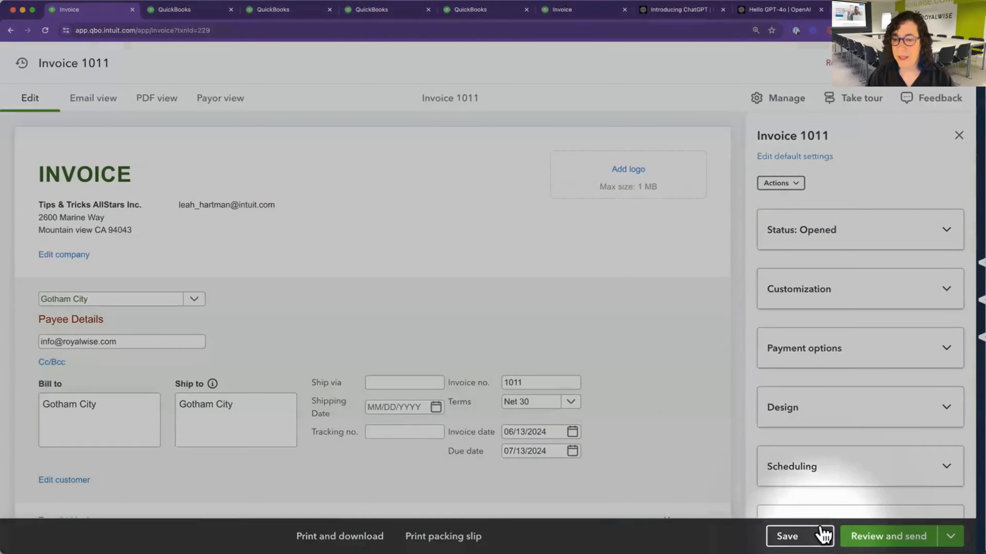
{"action": "left_click", "coordinate": [818, 535]}
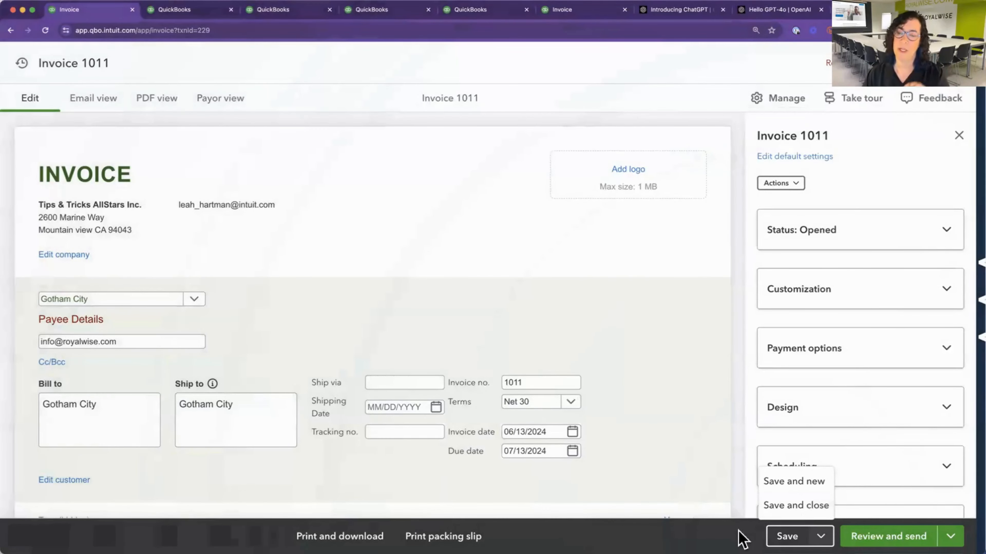
{"action": "left_click", "coordinate": [739, 531]}
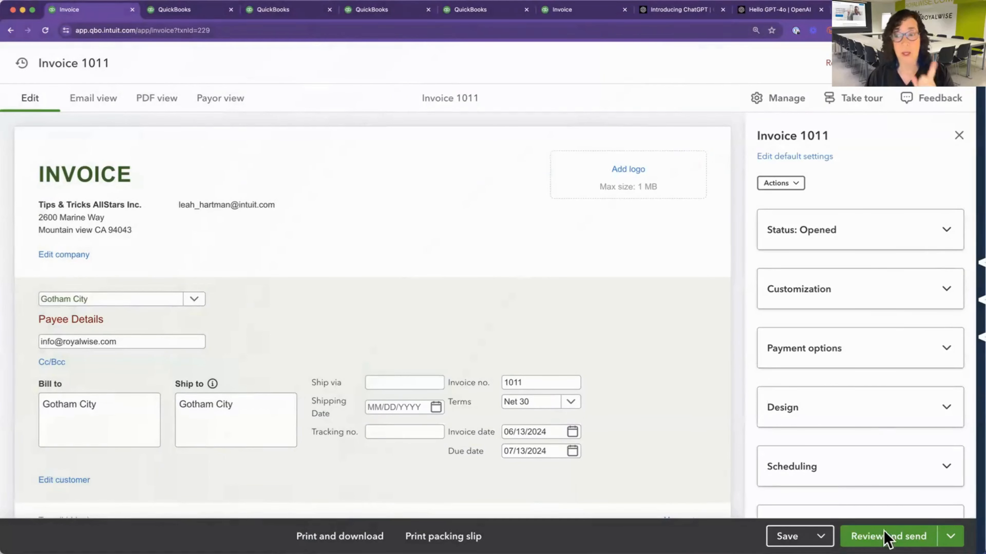
Open the invoice email for review before sending and place the cursor in its email body.
{"action": "mouse_move", "coordinate": [888, 540]}
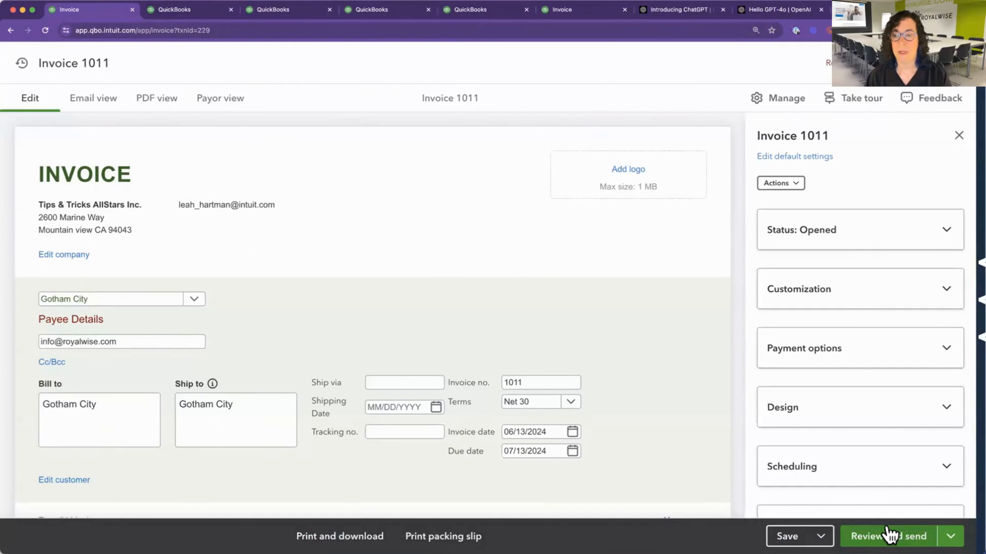
{"action": "left_click", "coordinate": [889, 536]}
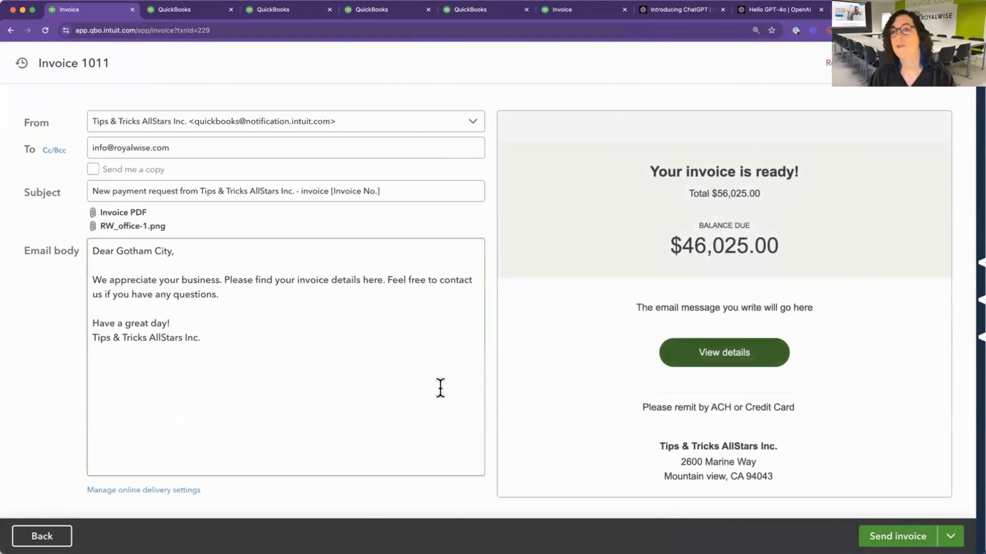
{"action": "left_click", "coordinate": [231, 307]}
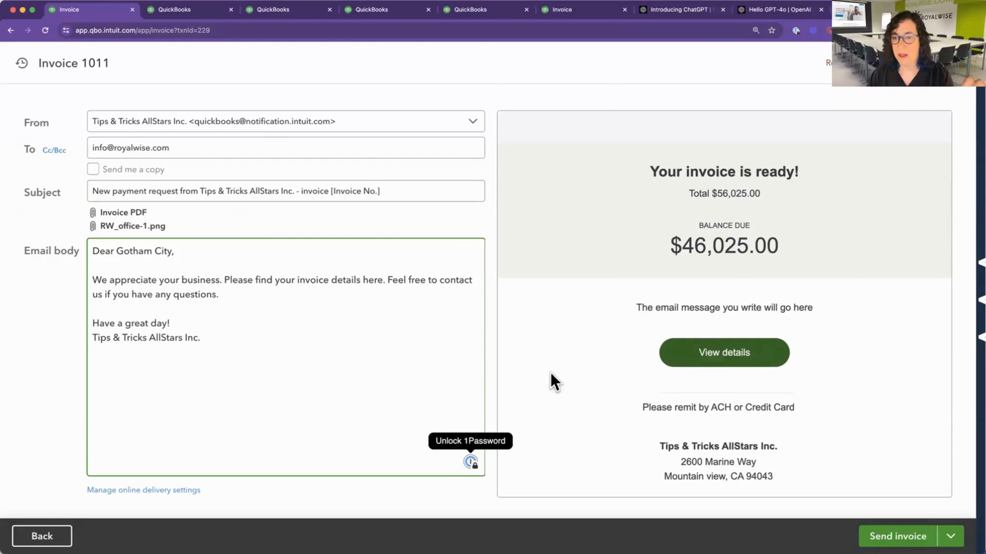
Look through the rest of the invoice email preview, and return to editing the invoice without sending it.
{"action": "scroll", "coordinate": [594, 427], "scroll_direction": "down", "scroll_amount": 1}
{"action": "scroll", "coordinate": [593, 427], "scroll_direction": "down", "scroll_amount": 3}
{"action": "scroll", "coordinate": [592, 425], "scroll_direction": "up", "scroll_amount": 2}
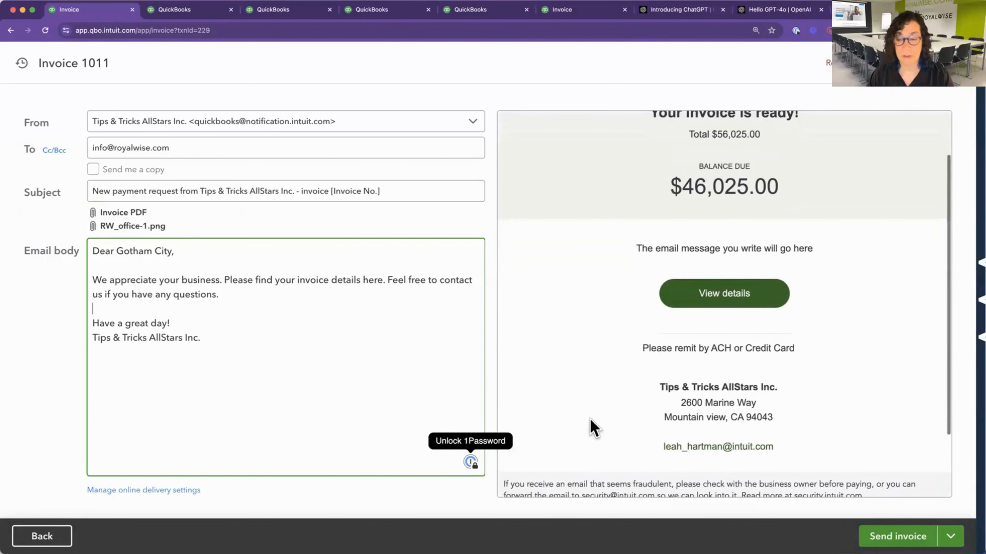
{"action": "left_click", "coordinate": [58, 533]}
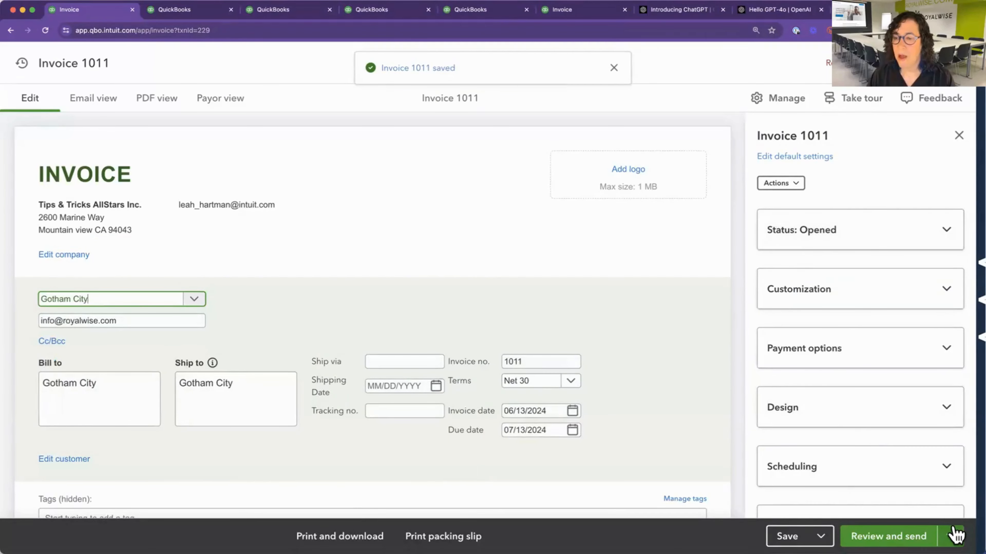
Generate a shareable link to the Gotham City invoice, copy it and close the link dialog.
{"action": "left_click", "coordinate": [952, 536]}
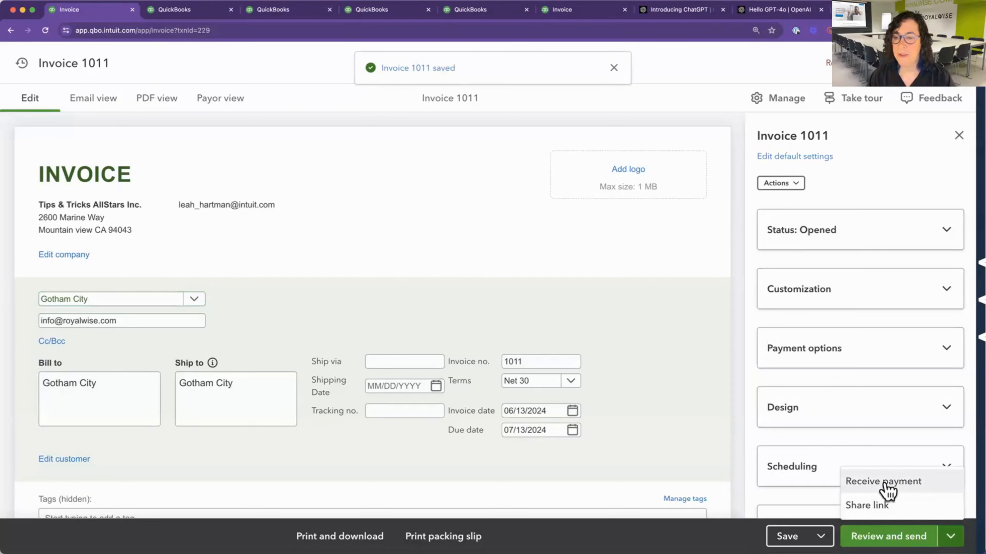
{"action": "left_click", "coordinate": [877, 507]}
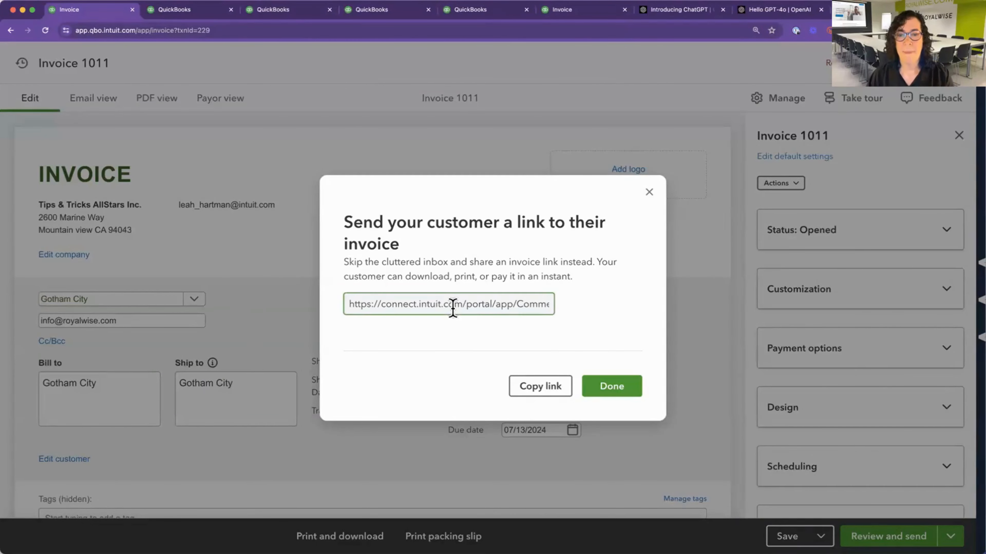
{"action": "left_click", "coordinate": [532, 390]}
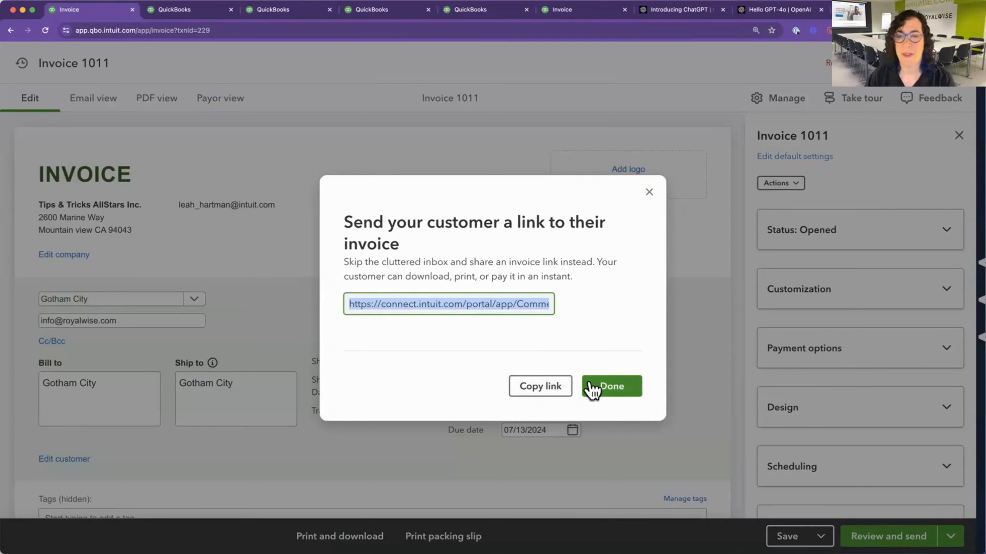
{"action": "left_click", "coordinate": [621, 309]}
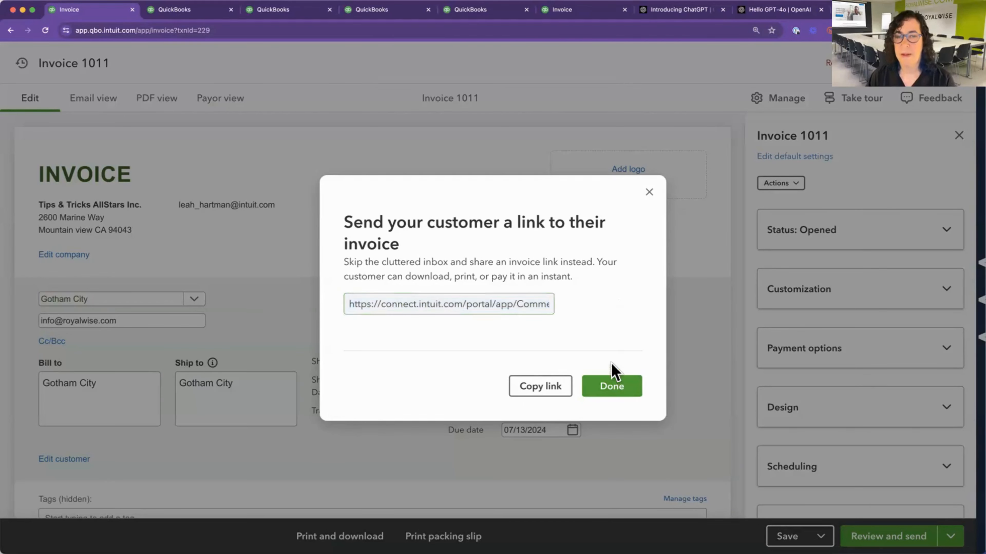
{"action": "left_click", "coordinate": [602, 393]}
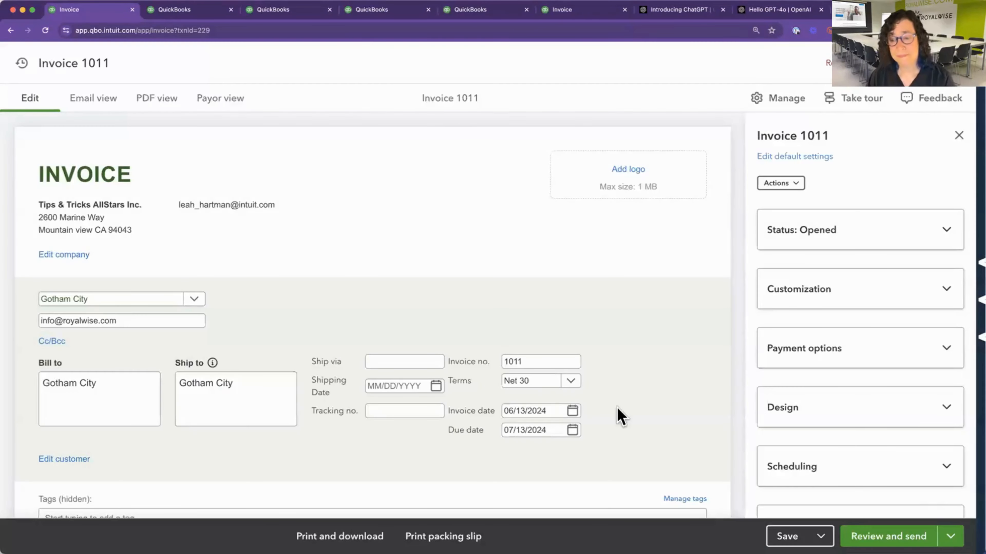
Start receiving a payment against the Gotham City invoice.
{"action": "left_click", "coordinate": [952, 534]}
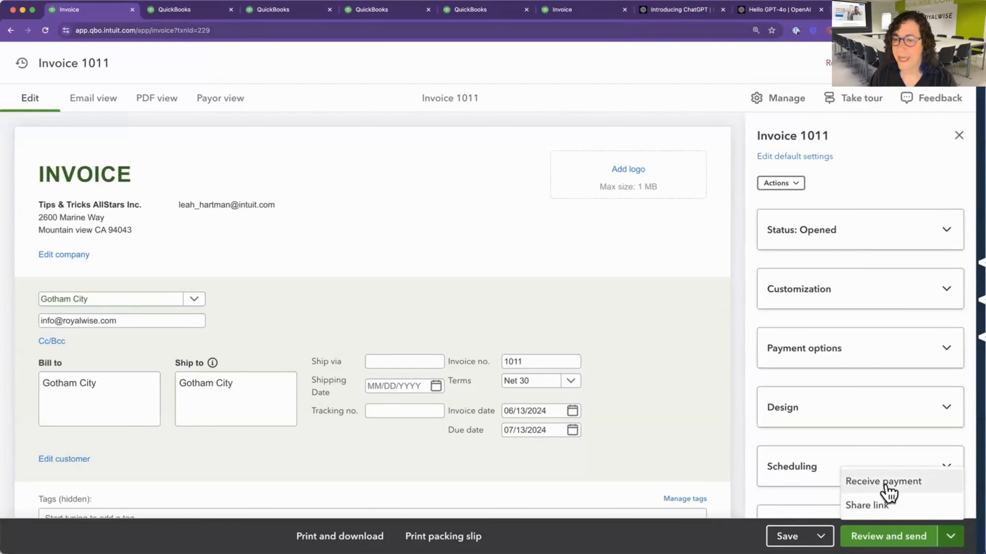
{"action": "left_click", "coordinate": [895, 485]}
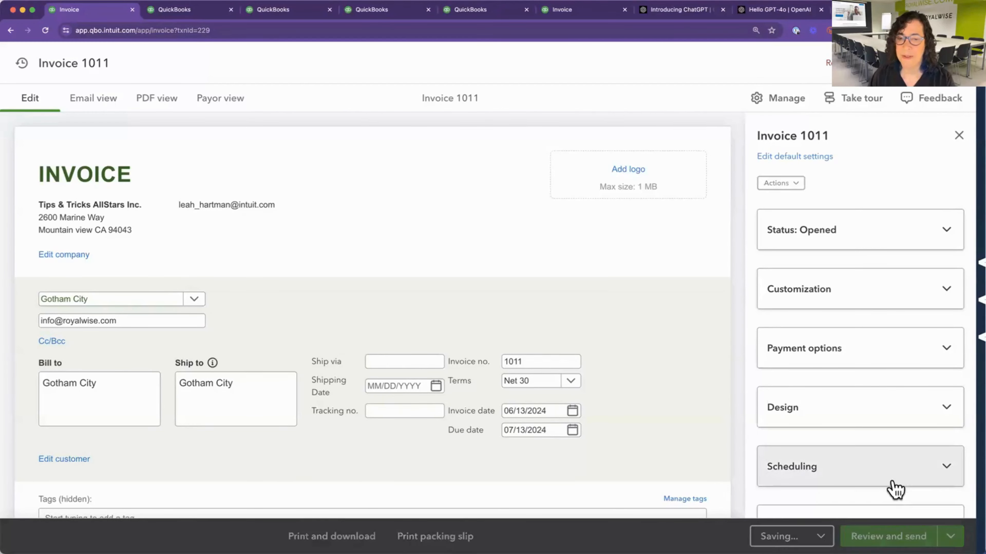
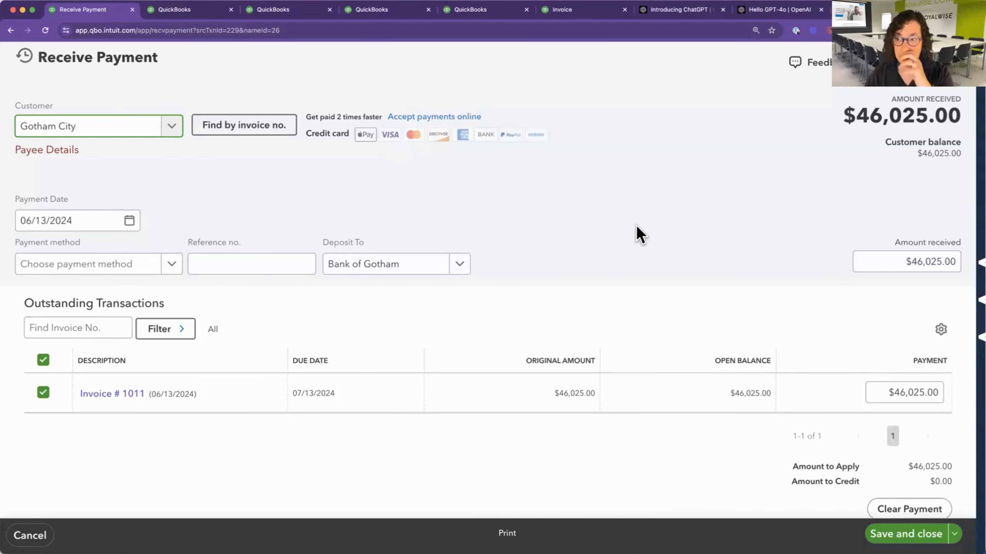
Set the payment method to Check, the reference number to 1235 and the deposit account to Undeposited Funds.
{"action": "left_click", "coordinate": [130, 273]}
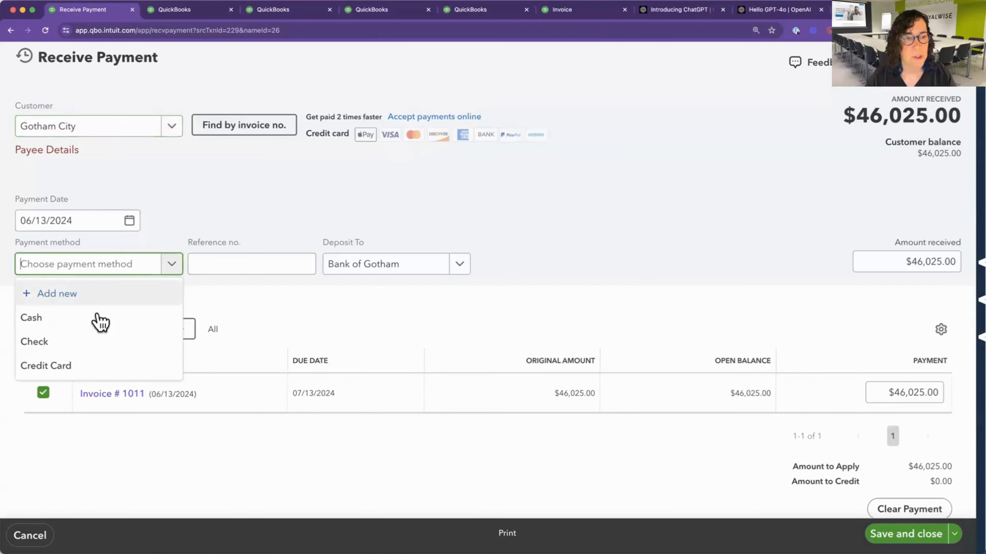
{"action": "left_click", "coordinate": [88, 349]}
{"action": "left_click", "coordinate": [231, 263]}
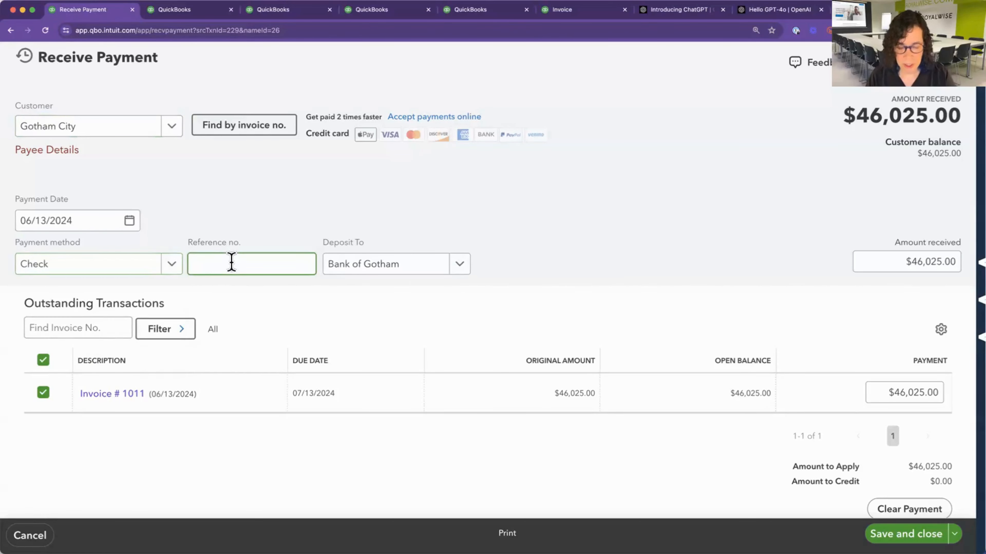
{"action": "type", "text": "1234"}
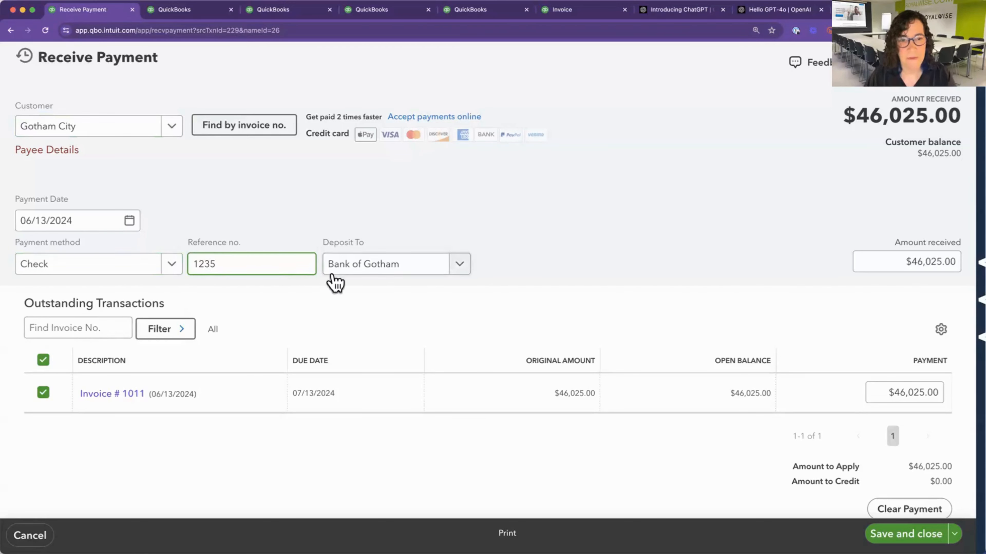
{"action": "left_click", "coordinate": [405, 272]}
{"action": "scroll", "coordinate": [384, 444], "scroll_direction": "down", "scroll_amount": 1}
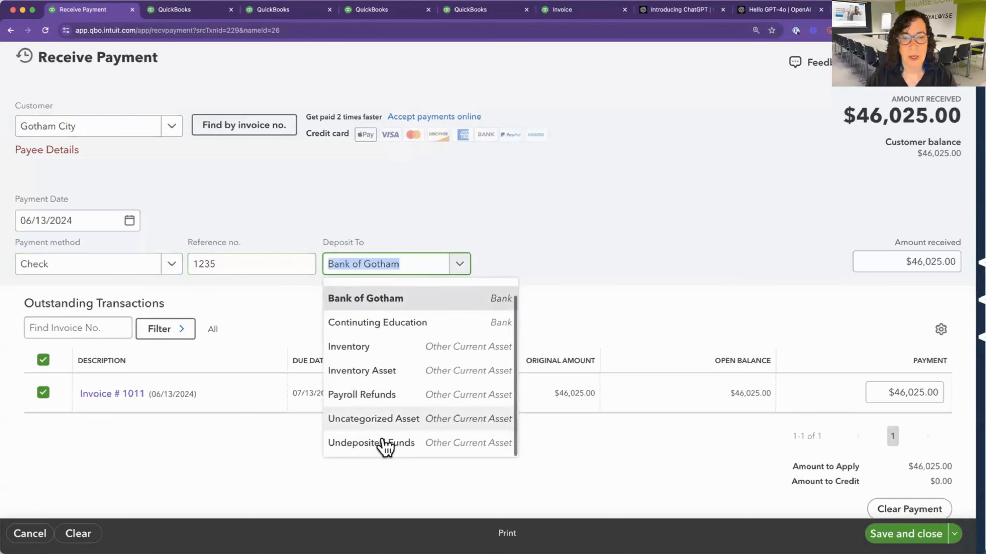
{"action": "left_click", "coordinate": [384, 448]}
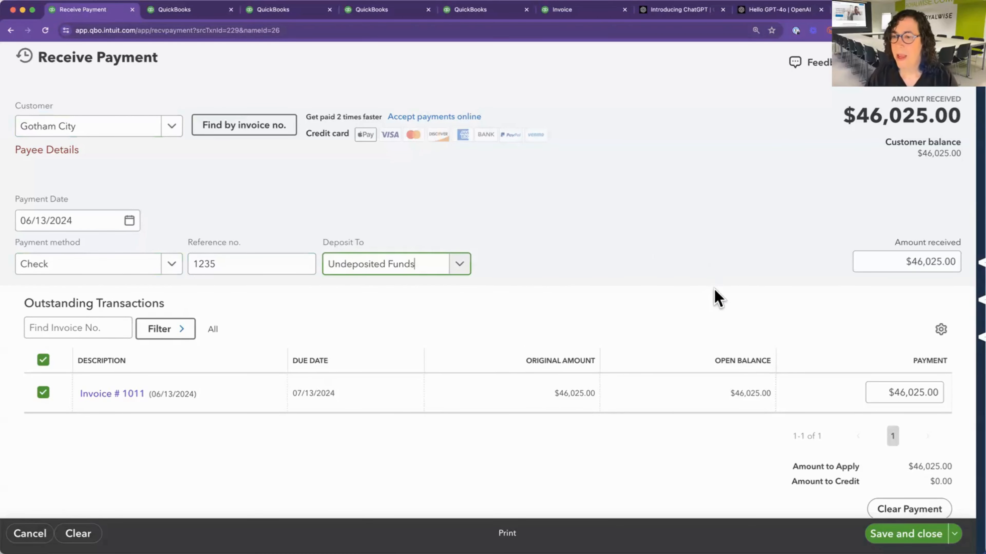
Divide the $46,025.00 payment on the outstanding invoice by 2, then save and close the payment.
{"action": "scroll", "coordinate": [714, 295], "scroll_direction": "down", "scroll_amount": 2}
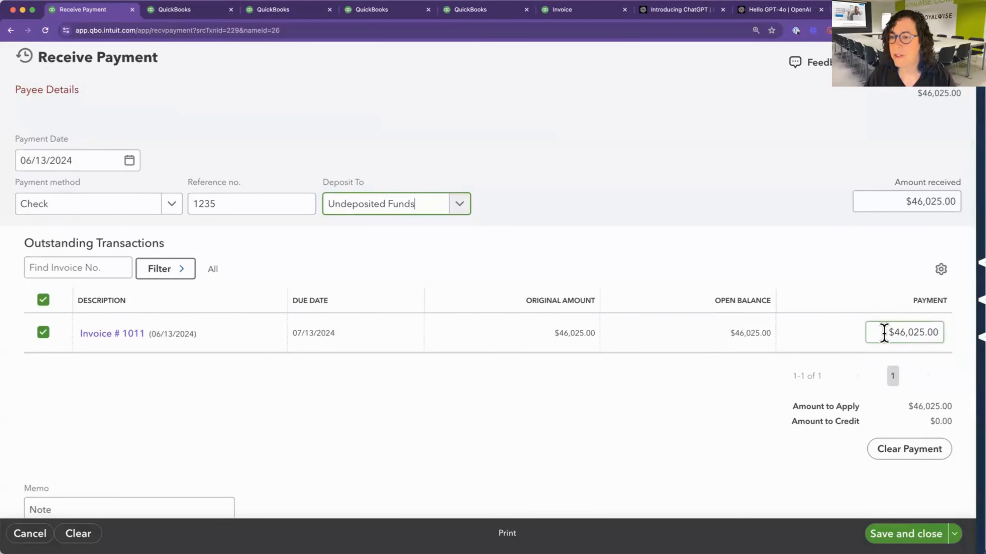
{"action": "left_click", "coordinate": [940, 333]}
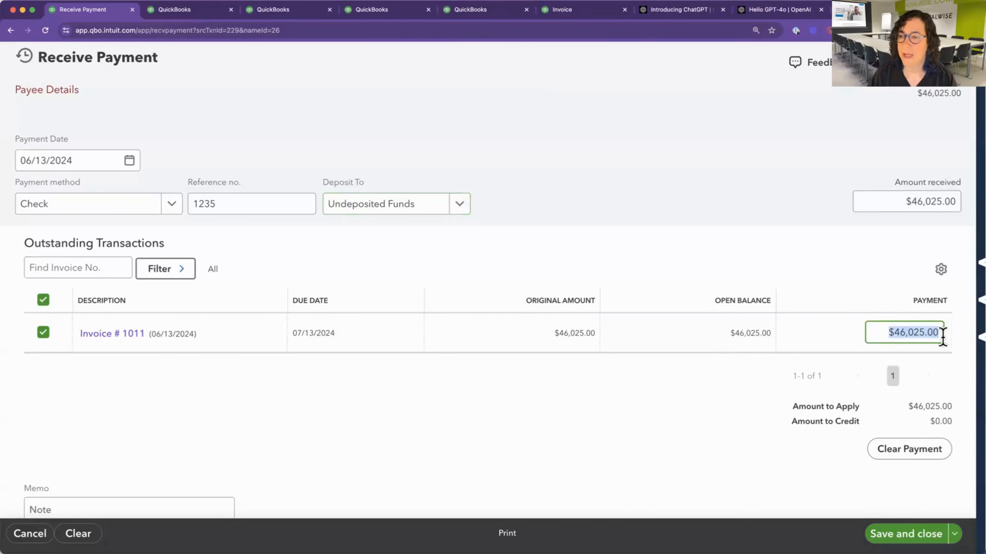
{"action": "left_click", "coordinate": [940, 336]}
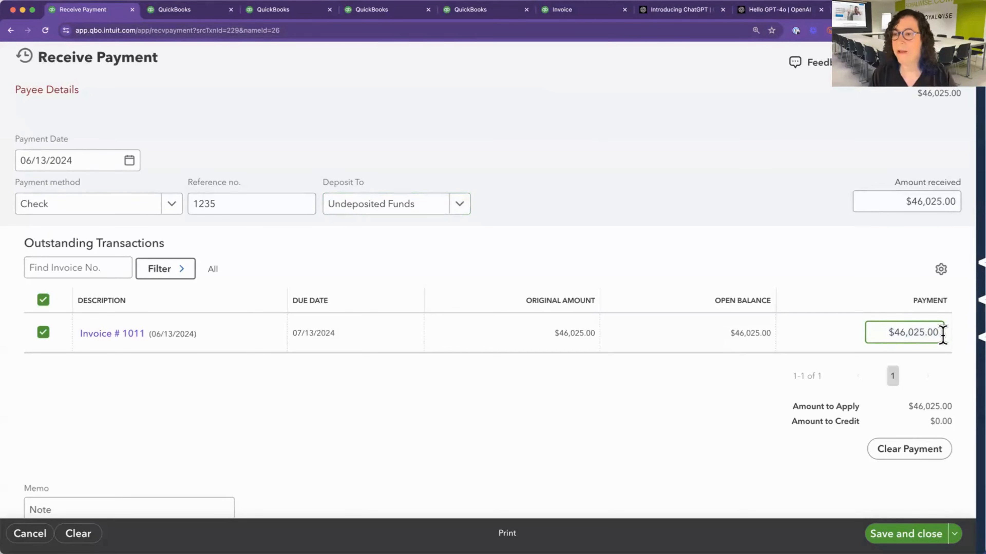
{"action": "type", "text": "/2"}
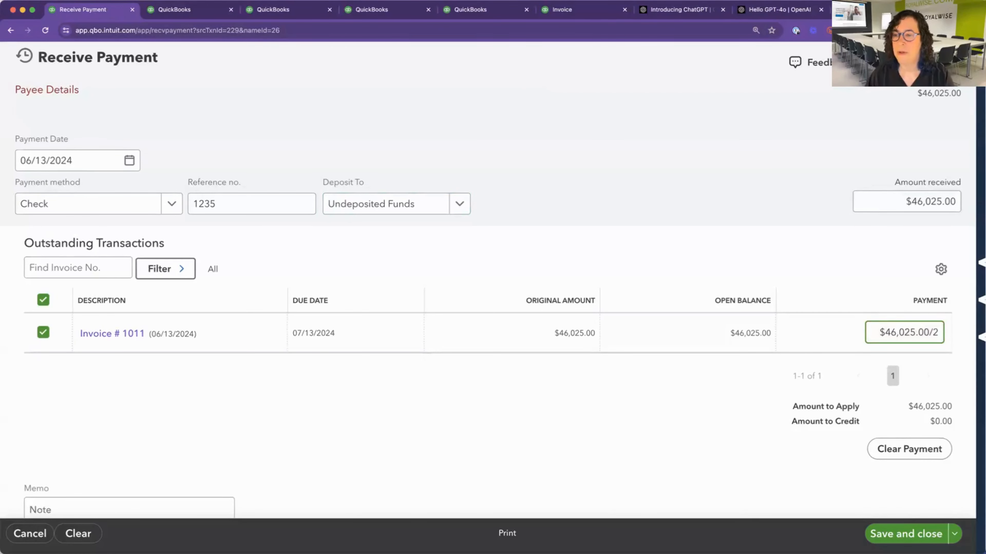
{"action": "key", "text": "Tab"}
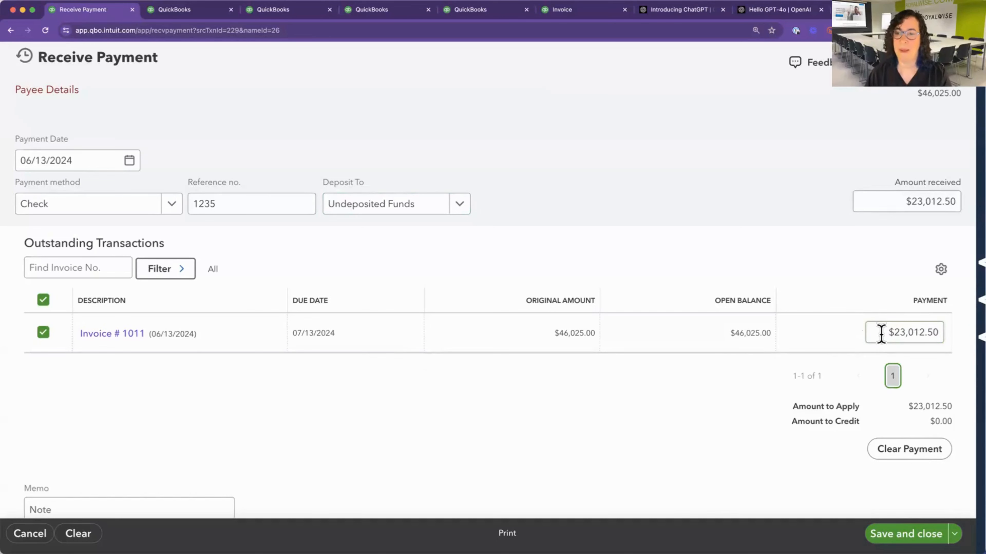
{"action": "left_click", "coordinate": [899, 535]}
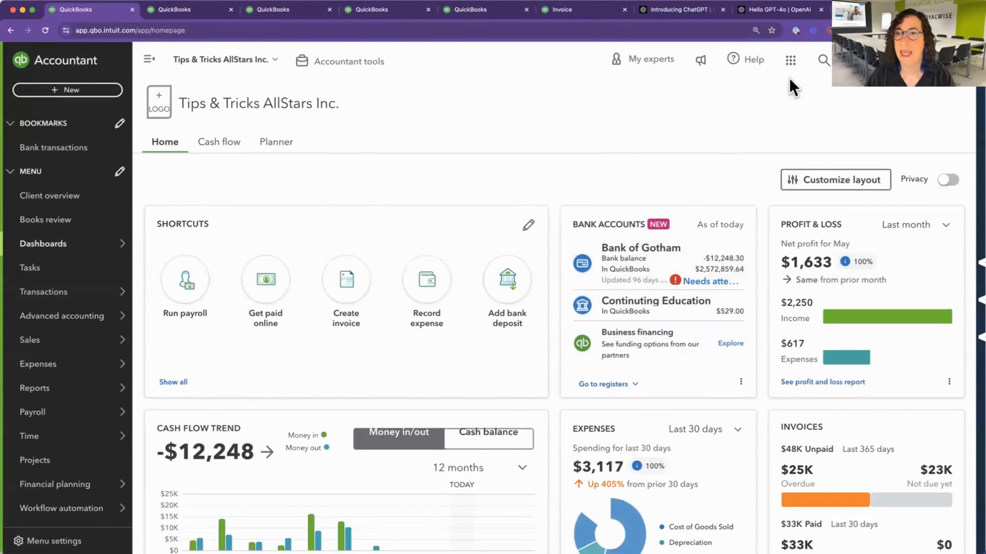
Reopen the Gotham City invoice from search and review its payment status, line items and totals.
{"action": "left_click", "coordinate": [822, 63]}
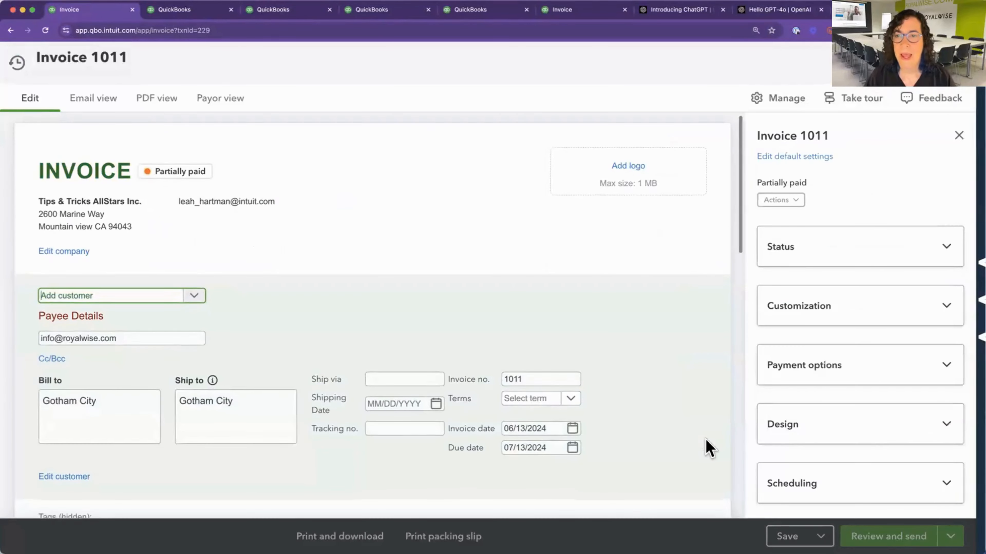
{"action": "scroll", "coordinate": [728, 441], "scroll_direction": "down", "scroll_amount": 3}
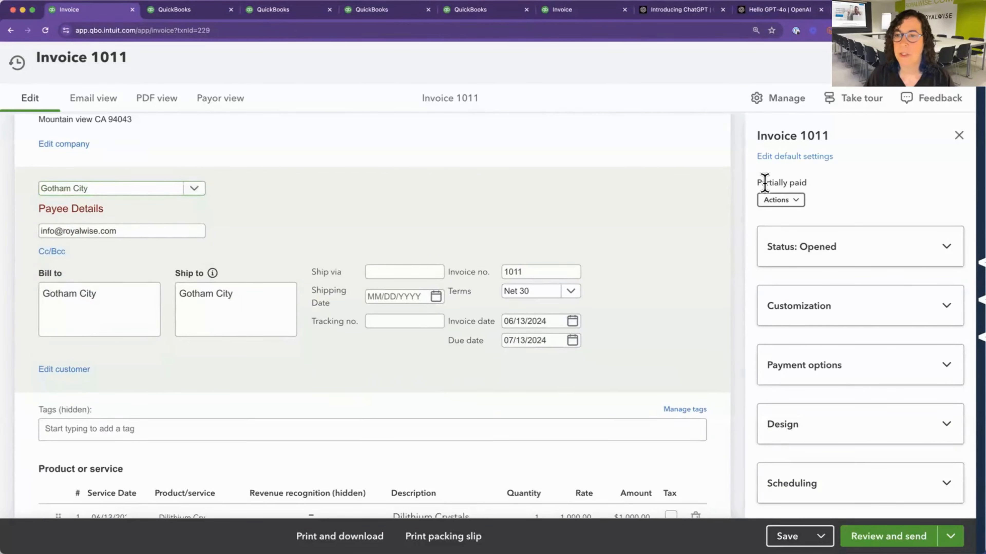
{"action": "left_click_drag", "start_coordinate": [761, 182], "coordinate": [814, 190]}
{"action": "scroll", "coordinate": [646, 251], "scroll_direction": "up", "scroll_amount": 3}
{"action": "scroll", "coordinate": [646, 252], "scroll_direction": "down", "scroll_amount": 15}
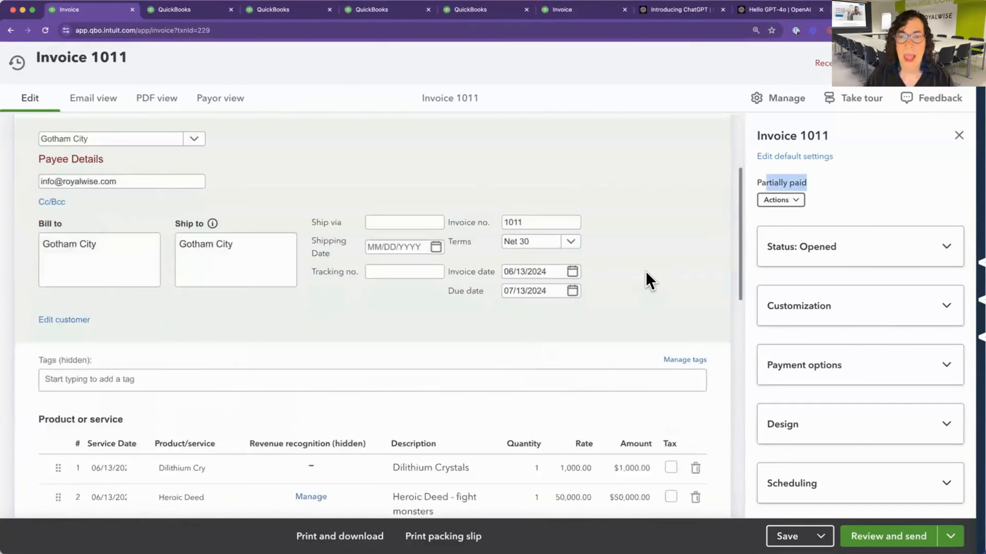
{"action": "scroll", "coordinate": [647, 277], "scroll_direction": "down", "scroll_amount": 9}
{"action": "scroll", "coordinate": [648, 279], "scroll_direction": "up", "scroll_amount": 5}
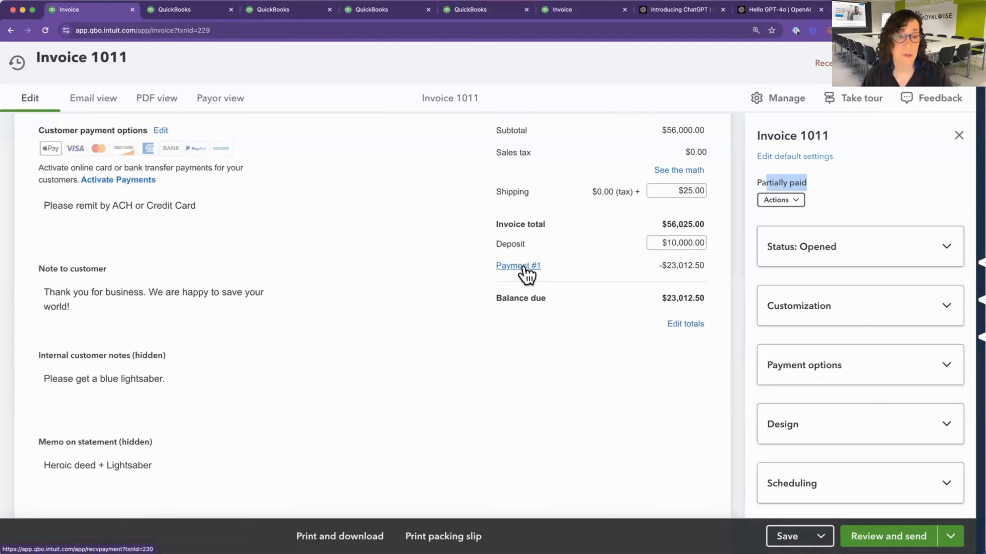
Open the settings for the invoice totals, review the payment options and check the invoice header.
{"action": "left_click", "coordinate": [687, 328]}
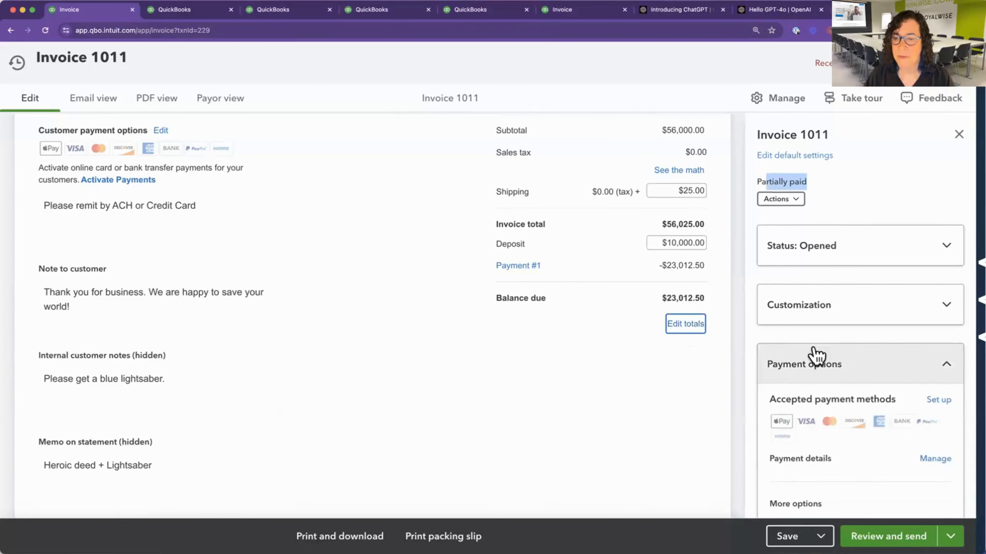
{"action": "scroll", "coordinate": [814, 354], "scroll_direction": "down", "scroll_amount": 6}
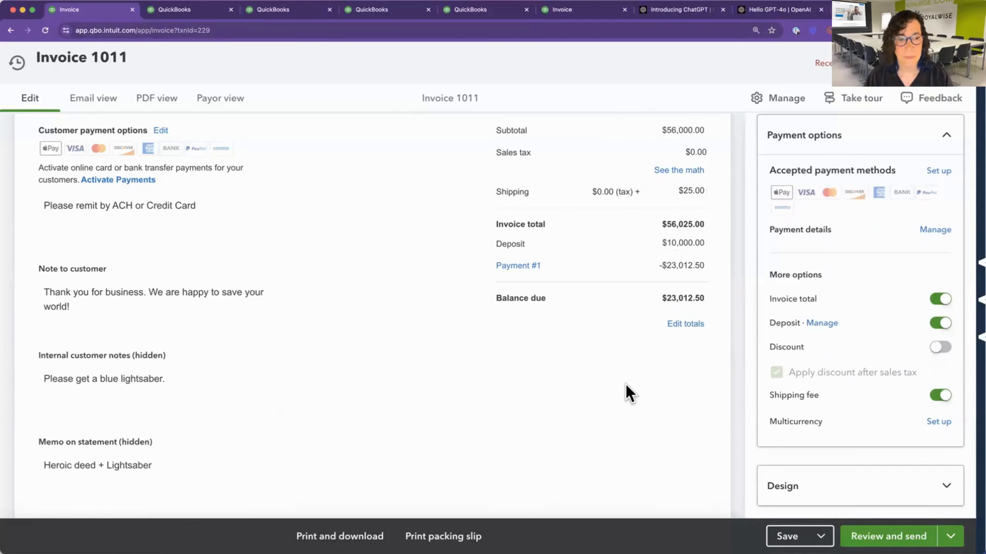
{"action": "scroll", "coordinate": [626, 392], "scroll_direction": "up", "scroll_amount": 15}
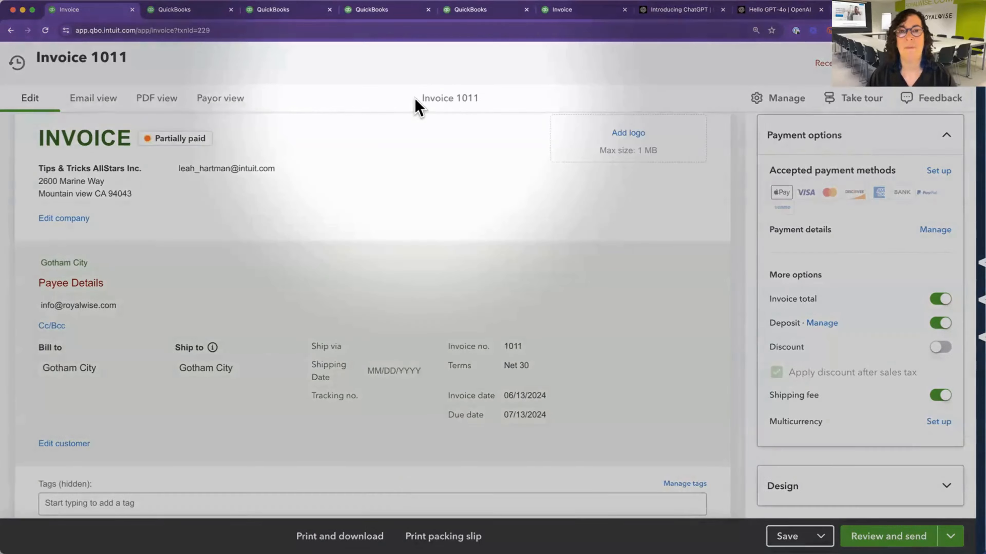
{"action": "left_click_drag", "start_coordinate": [414, 99], "coordinate": [486, 100]}
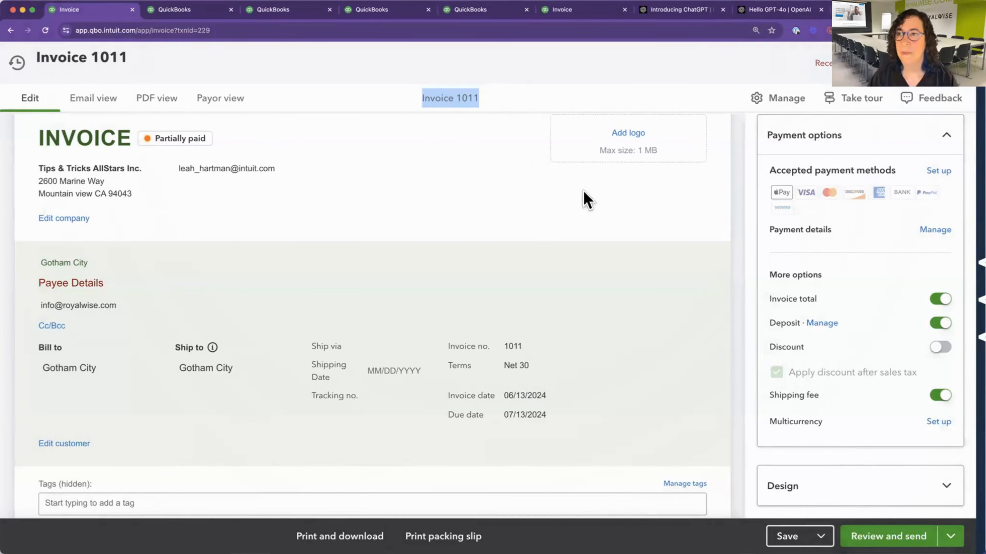
{"action": "left_click", "coordinate": [528, 321]}
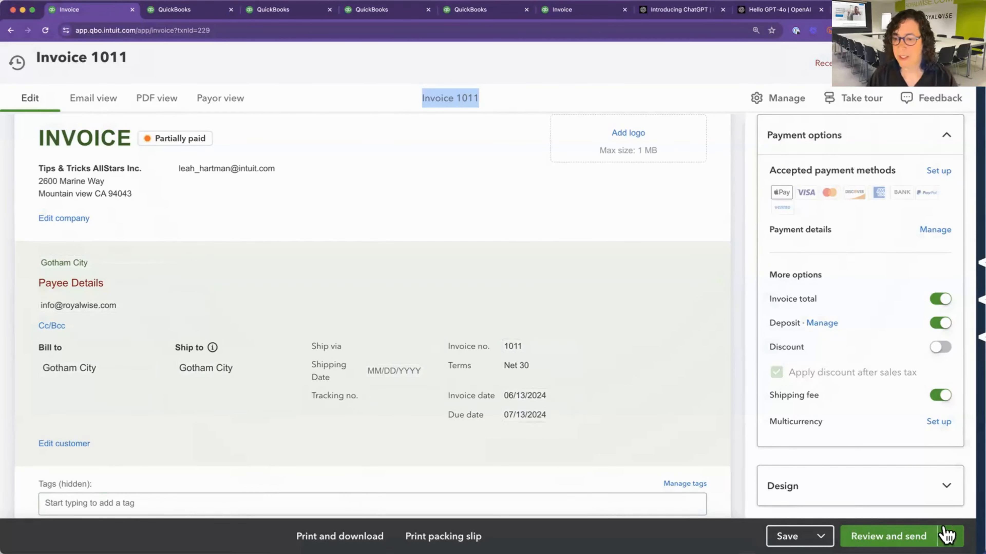
Look at the additional send options, then save and close the invoice, confirming the change to the linked transaction.
{"action": "left_click", "coordinate": [953, 535]}
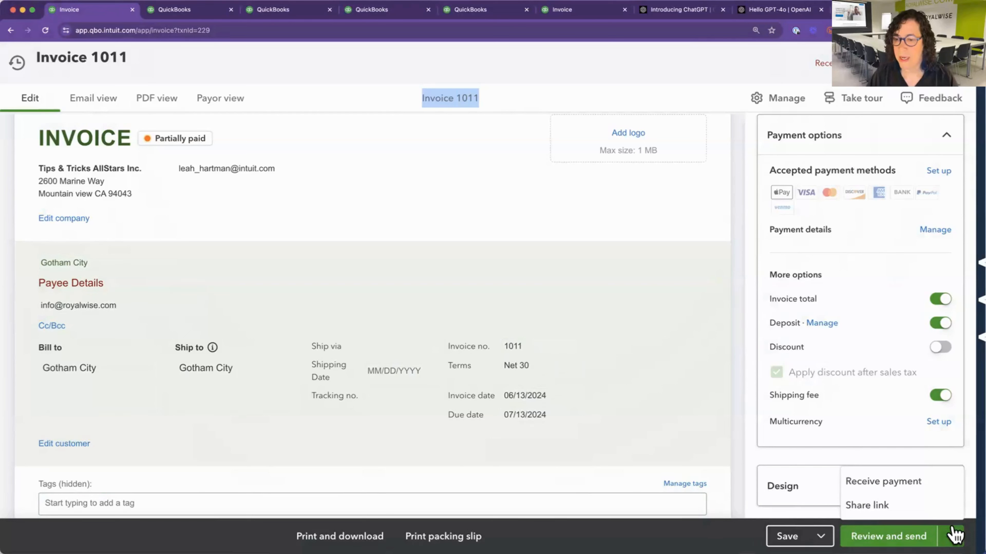
{"action": "left_click", "coordinate": [821, 535]}
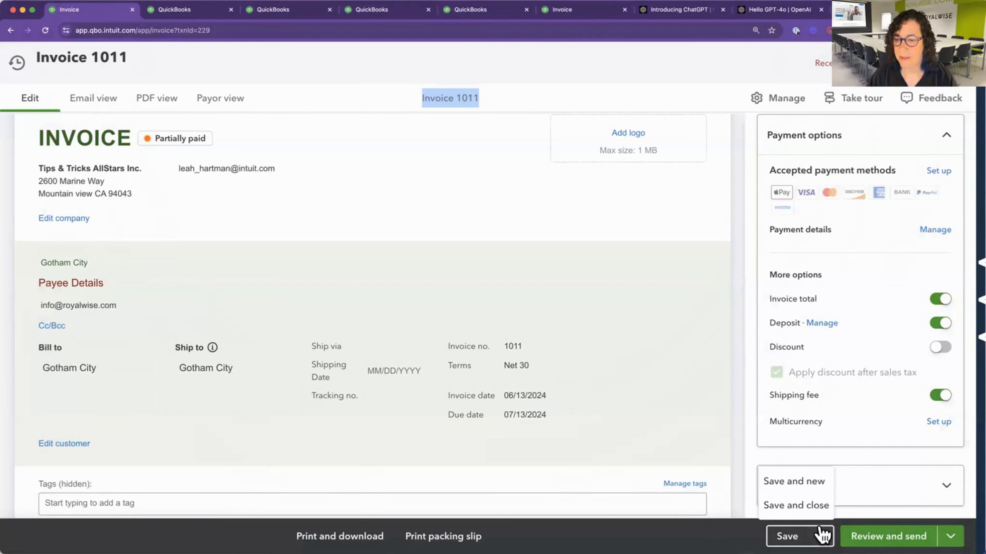
{"action": "left_click", "coordinate": [807, 505]}
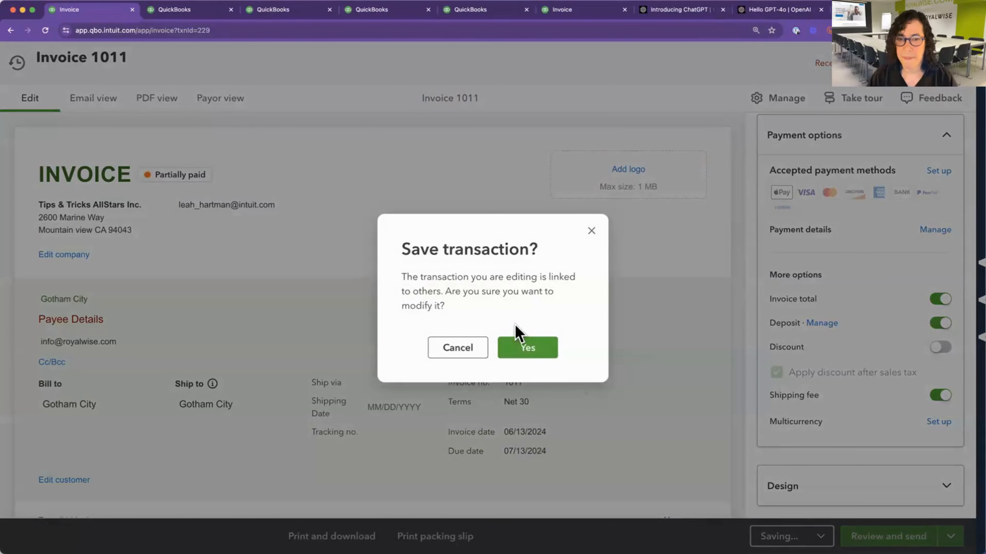
{"action": "left_click", "coordinate": [529, 349]}
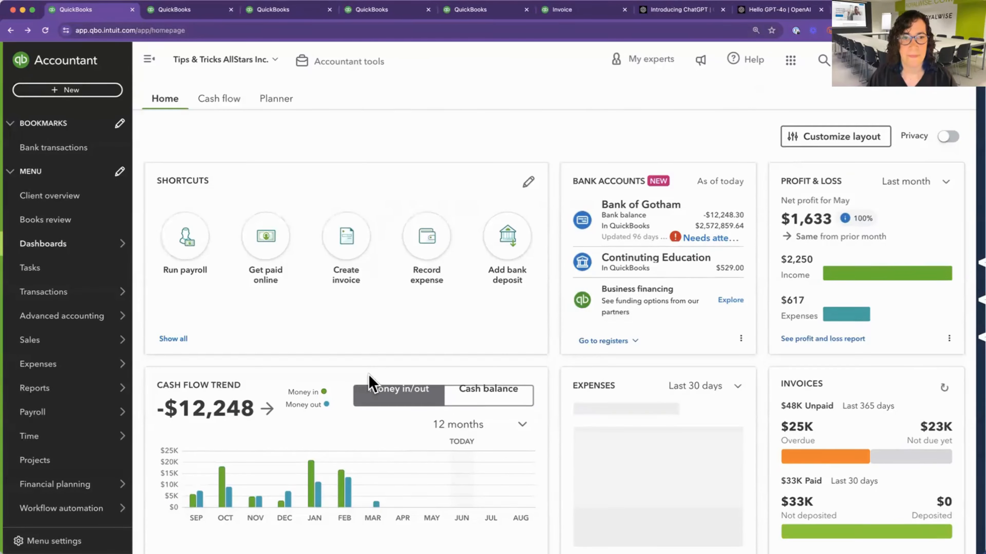
Switch to the PowerPoint slide show and advance to the Fixed Asset Manager slide.
{"action": "key", "text": "super+Tab"}
{"action": "key", "text": "Tab"}
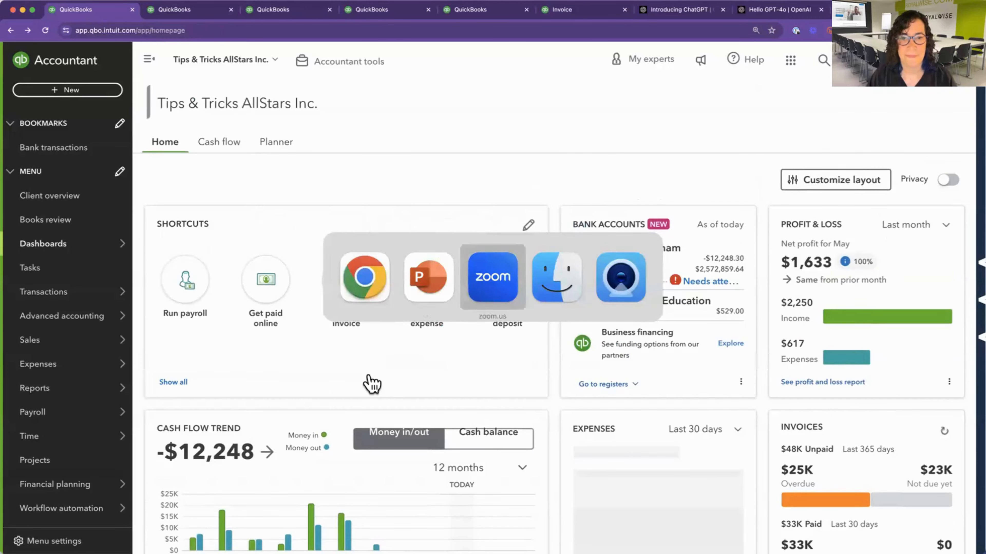
{"action": "key", "text": "super+shift+Tab"}
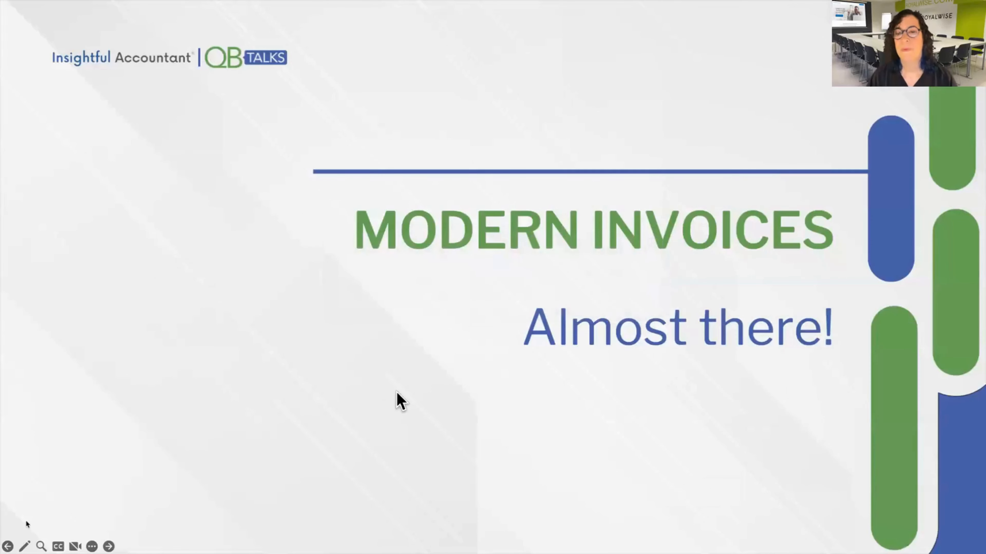
{"action": "left_click", "coordinate": [396, 393]}
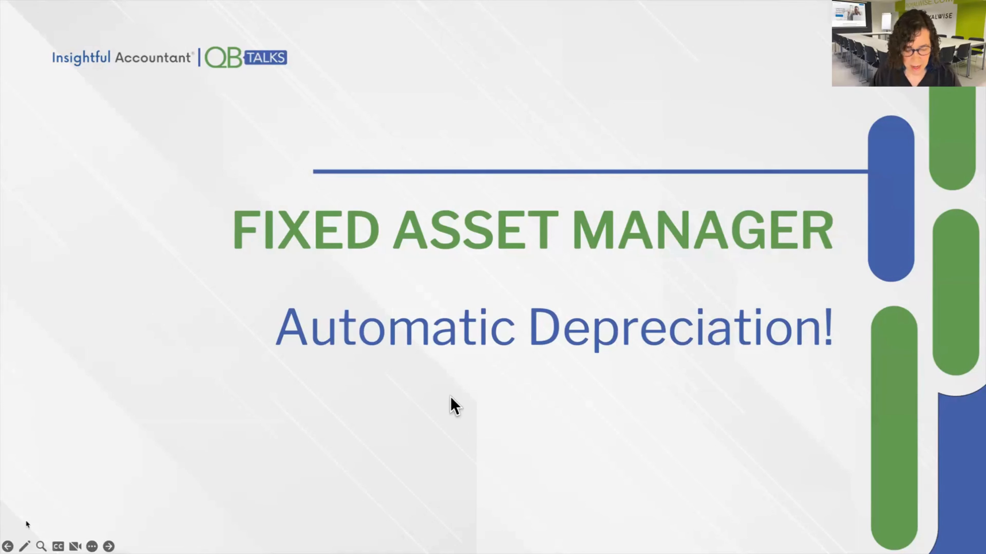
Return to QuickBooks in Chrome, go to the fixed assets list and open the Mercedes Sprinter, 2024 asset.
{"action": "key", "text": "super+Tab"}
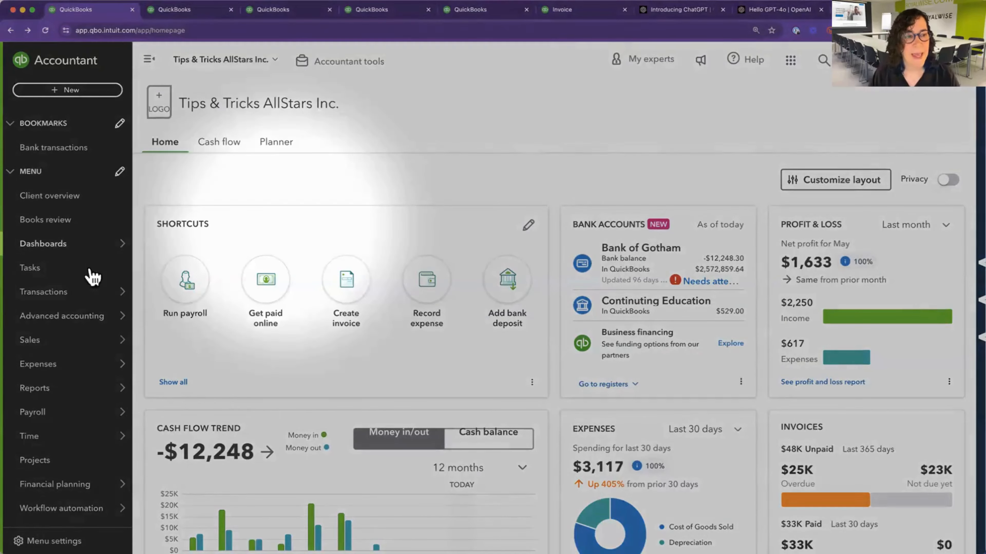
{"action": "mouse_move", "coordinate": [41, 322]}
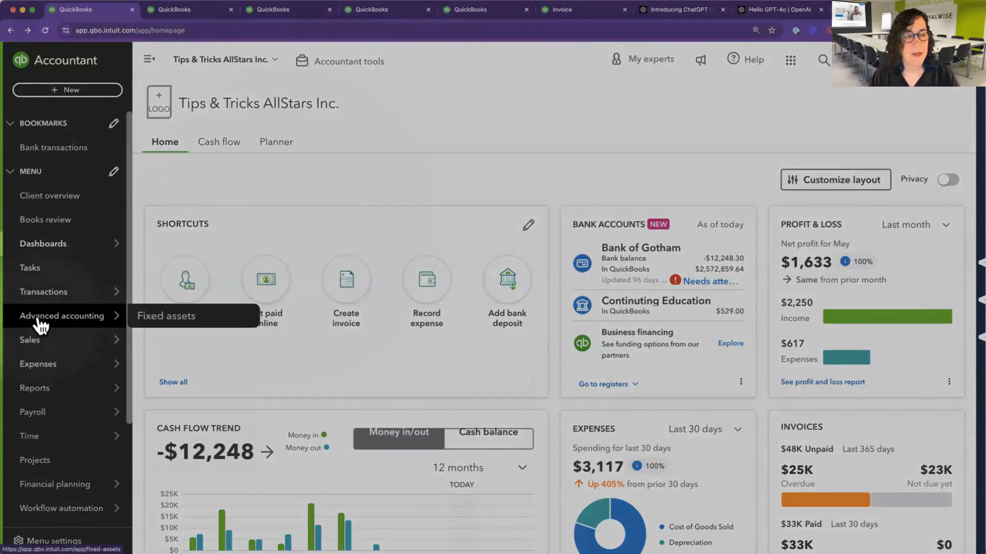
{"action": "left_click", "coordinate": [179, 318]}
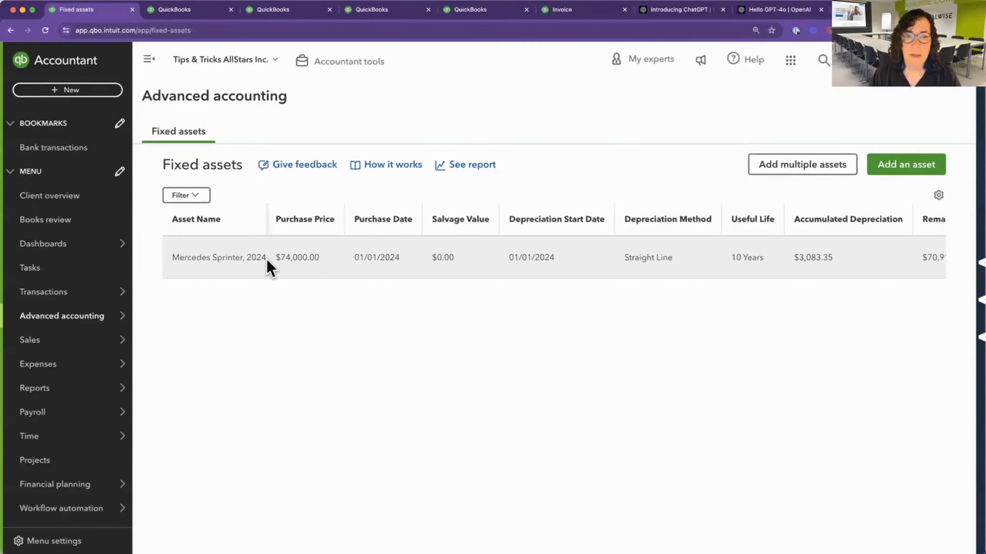
{"action": "left_click", "coordinate": [288, 259]}
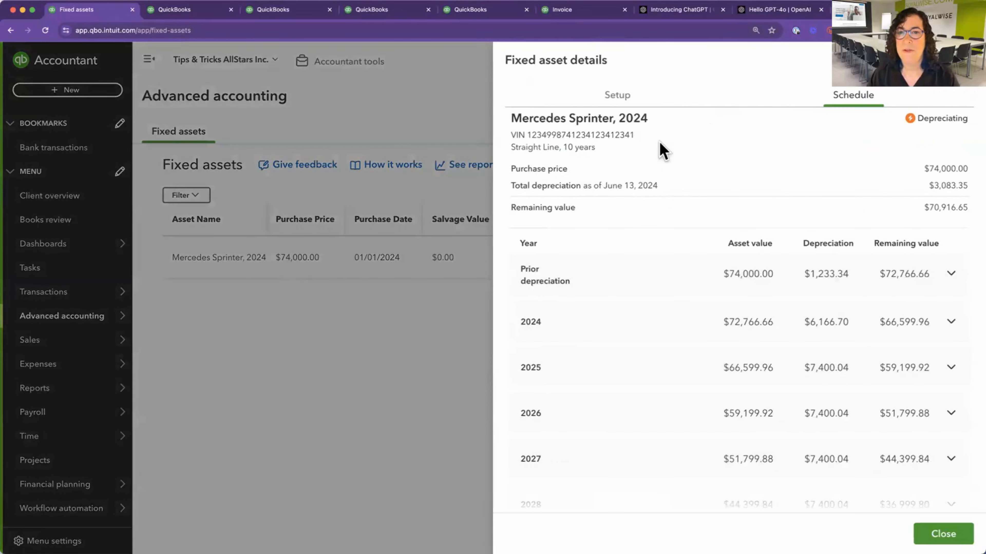
Compare the Mercedes Sprinter's depreciation schedule with its setup details, ending on the setup details.
{"action": "left_click_drag", "start_coordinate": [513, 117], "coordinate": [653, 125]}
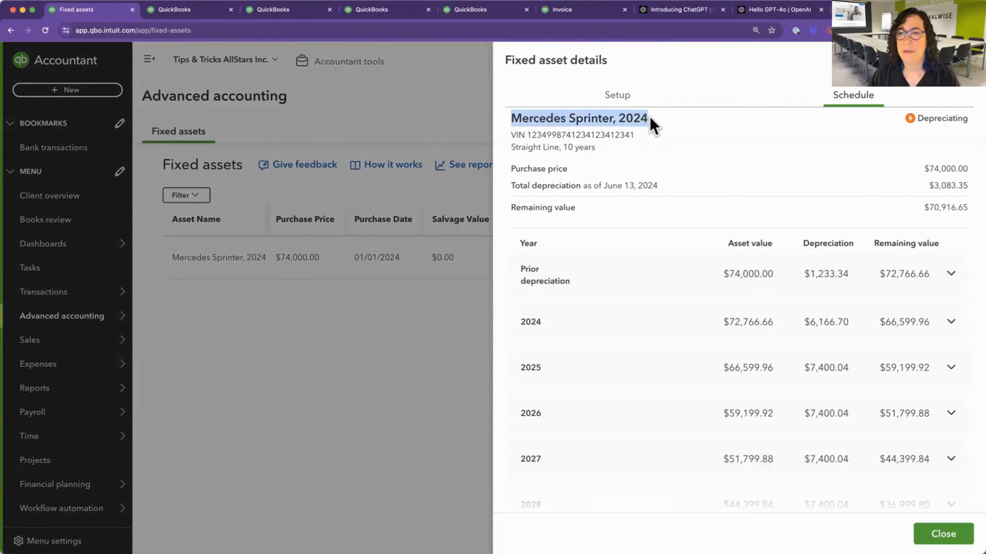
{"action": "left_click", "coordinate": [625, 97]}
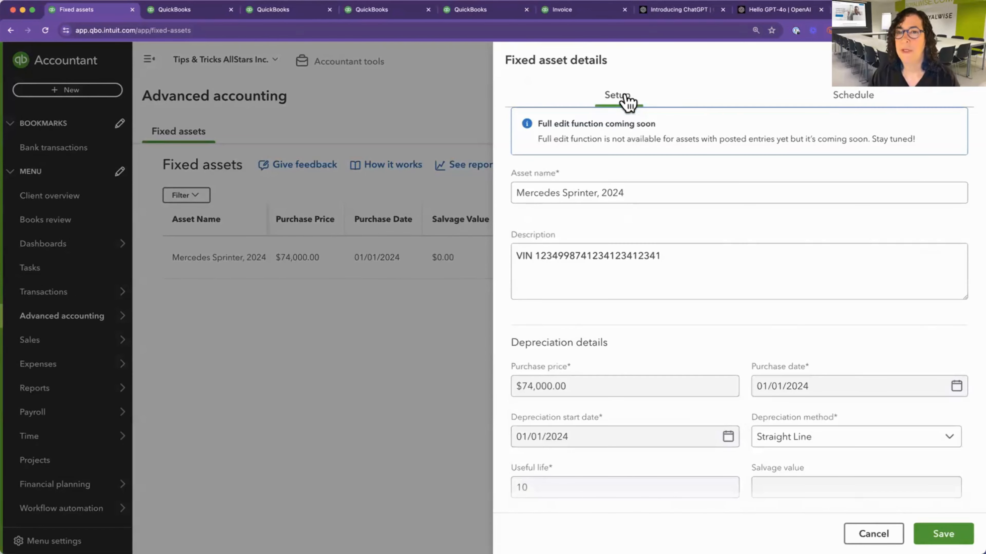
{"action": "left_click", "coordinate": [843, 95]}
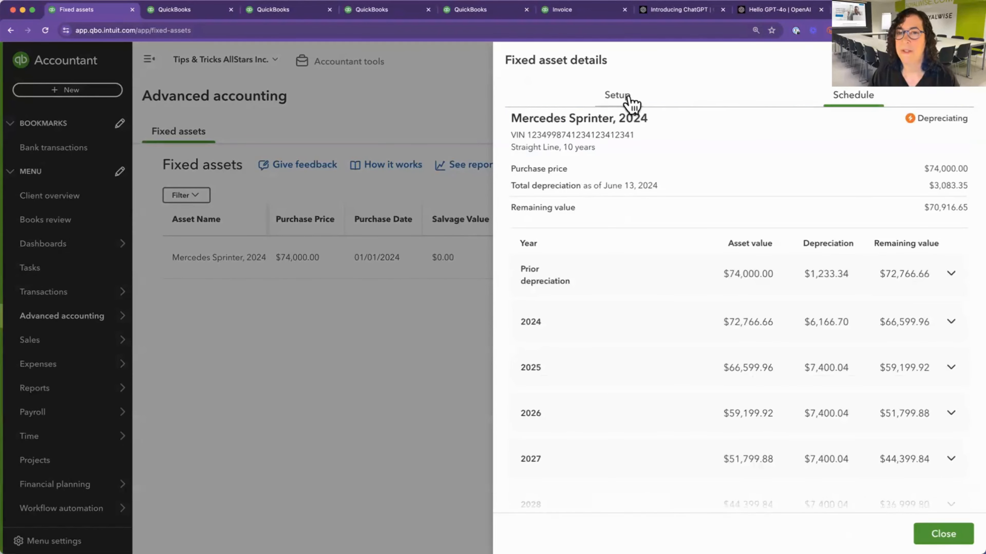
{"action": "left_click", "coordinate": [628, 98]}
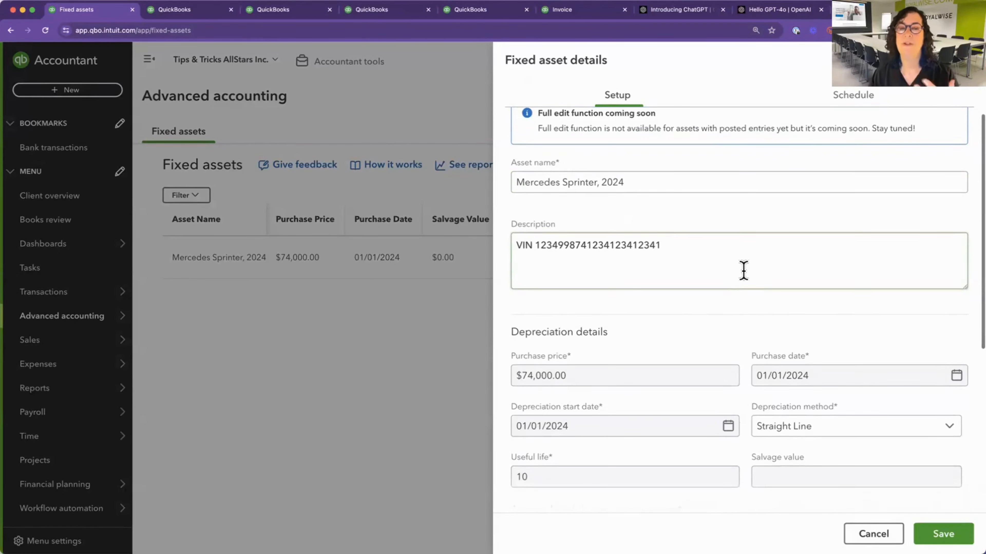
Review the full-edit notice and the description field in the Mercedes Sprinter's setup details.
{"action": "scroll", "coordinate": [743, 271], "scroll_direction": "down", "scroll_amount": 3}
{"action": "scroll", "coordinate": [677, 214], "scroll_direction": "up", "scroll_amount": 3}
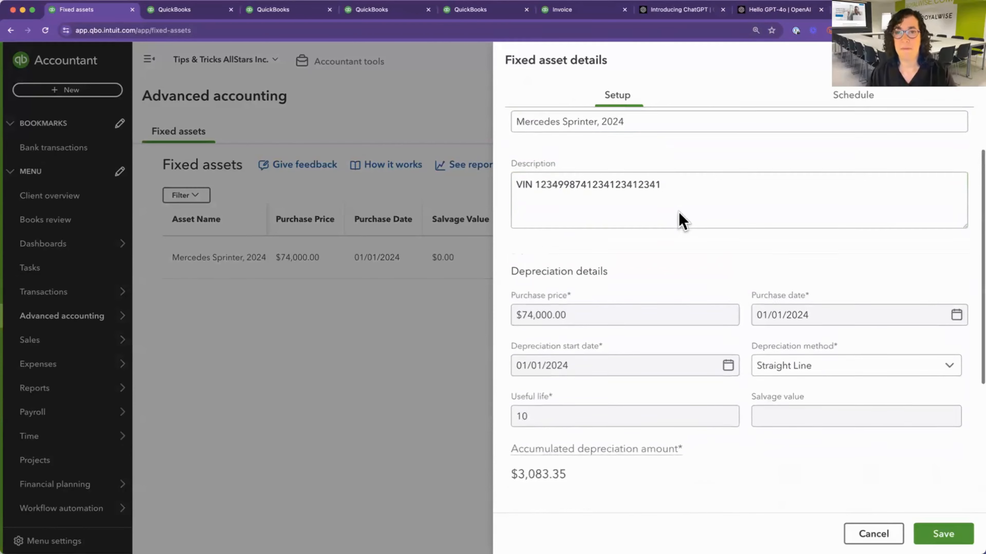
{"action": "left_click_drag", "start_coordinate": [661, 124], "coordinate": [519, 133]}
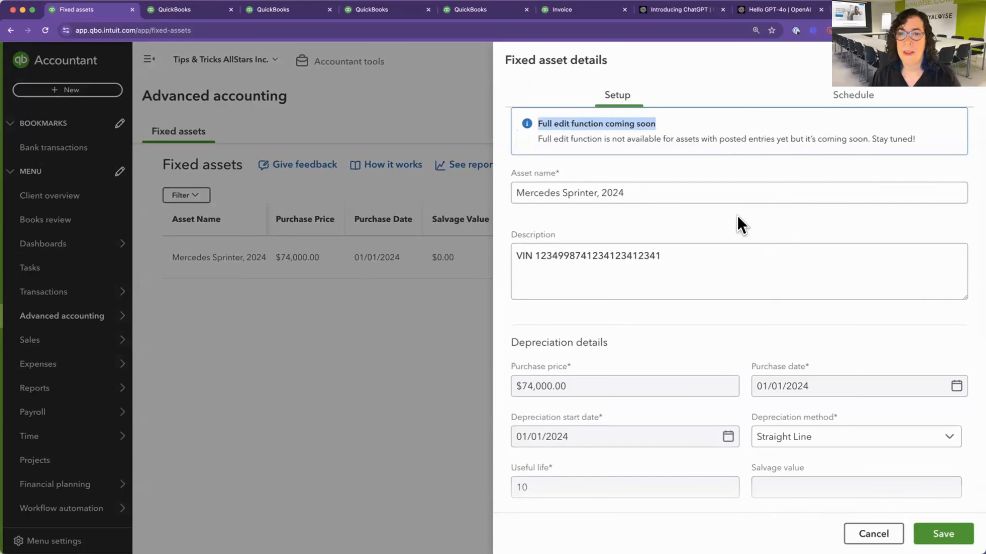
{"action": "scroll", "coordinate": [715, 265], "scroll_direction": "down", "scroll_amount": 1}
{"action": "left_click_drag", "start_coordinate": [665, 222], "coordinate": [509, 224]}
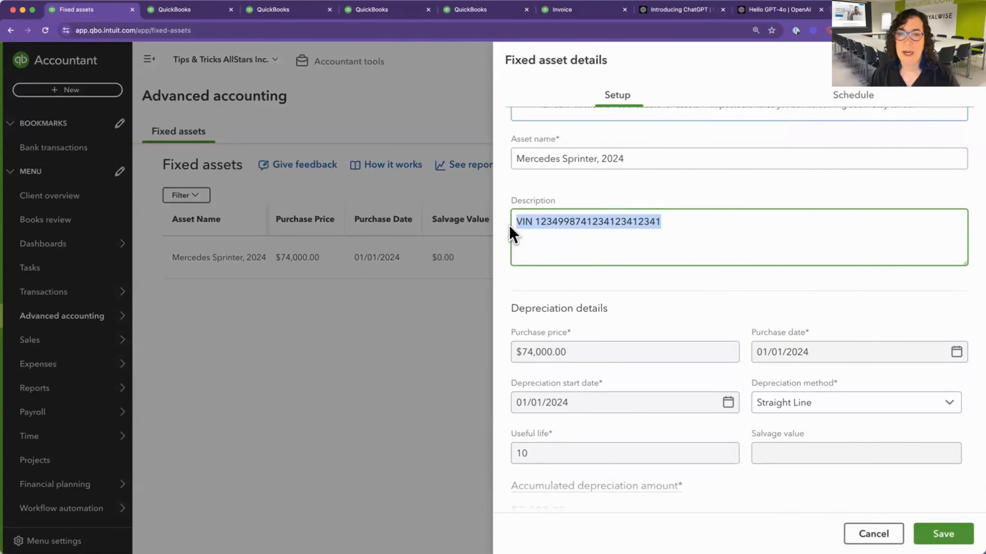
{"action": "scroll", "coordinate": [655, 303], "scroll_direction": "down", "scroll_amount": 5}
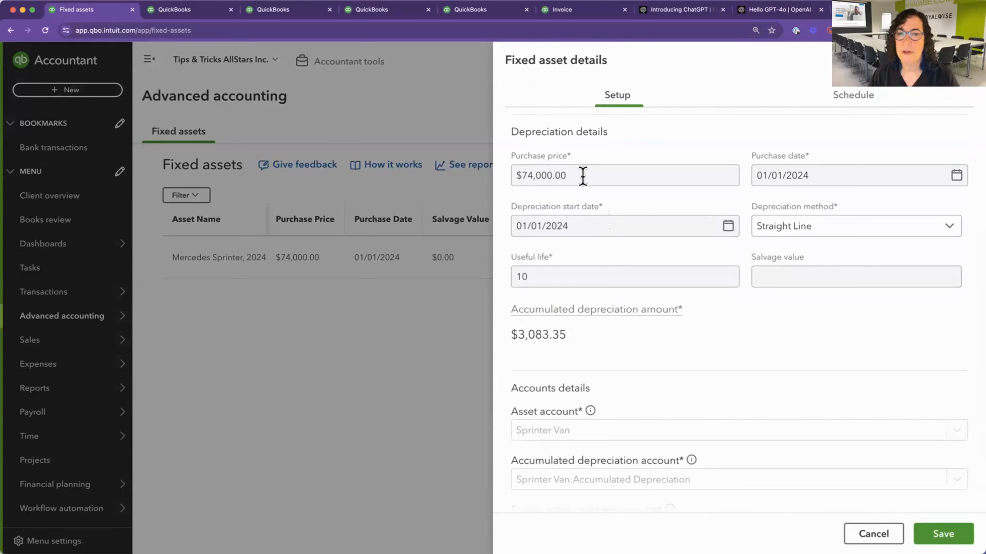
Review the Sprinter's depreciation details: purchase price, purchase and start dates, depreciation method, useful life and salvage value.
{"action": "left_click", "coordinate": [582, 176]}
{"action": "left_click", "coordinate": [776, 177]}
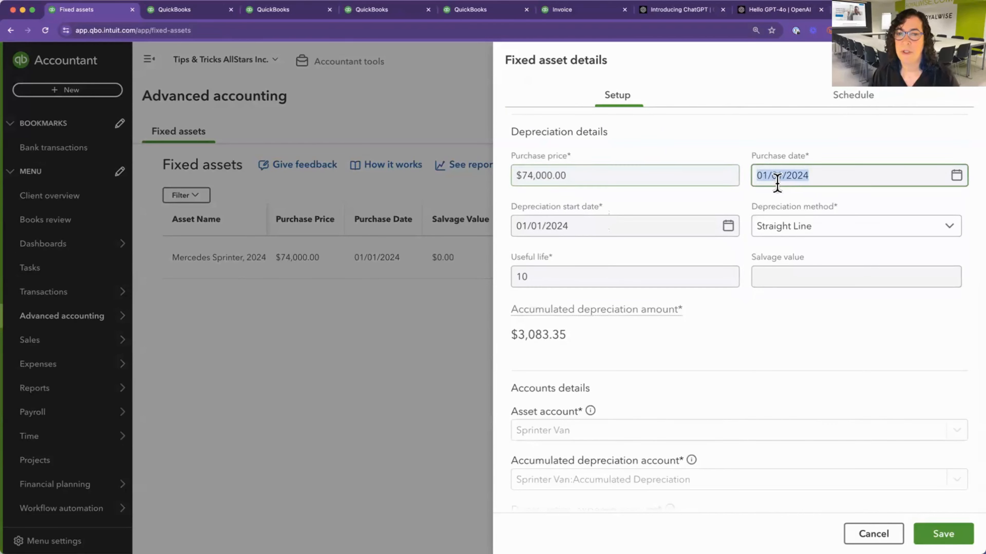
{"action": "left_click", "coordinate": [611, 228]}
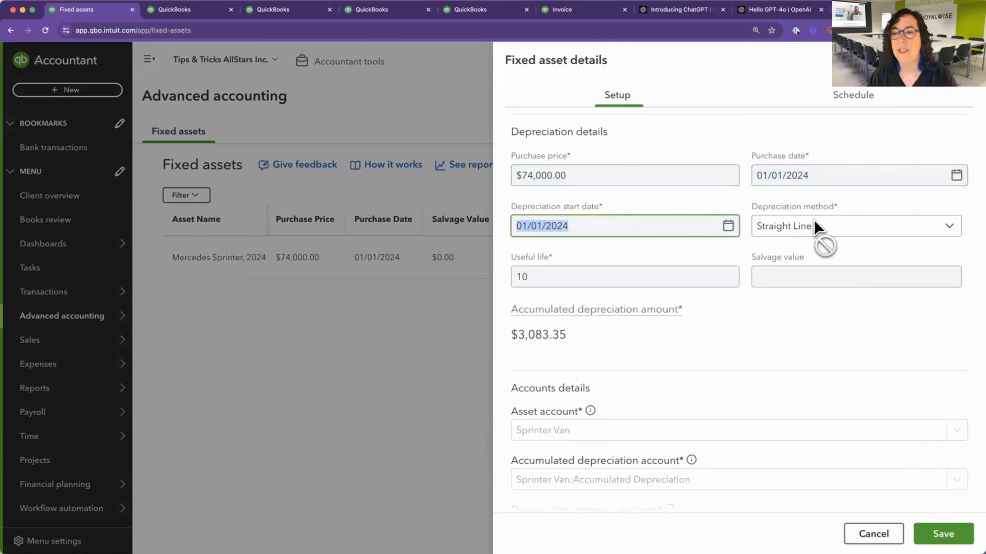
{"action": "left_click", "coordinate": [822, 224]}
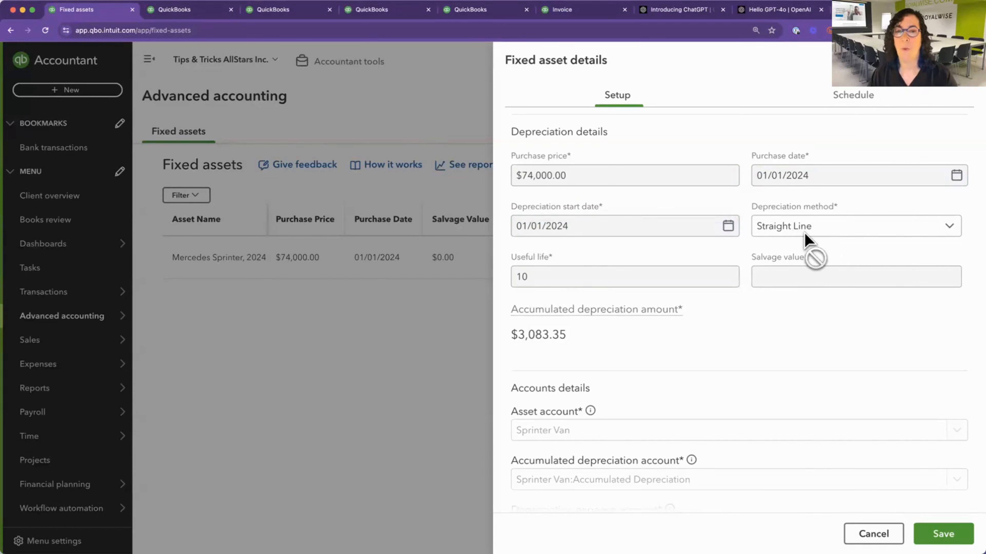
{"action": "left_click", "coordinate": [544, 282]}
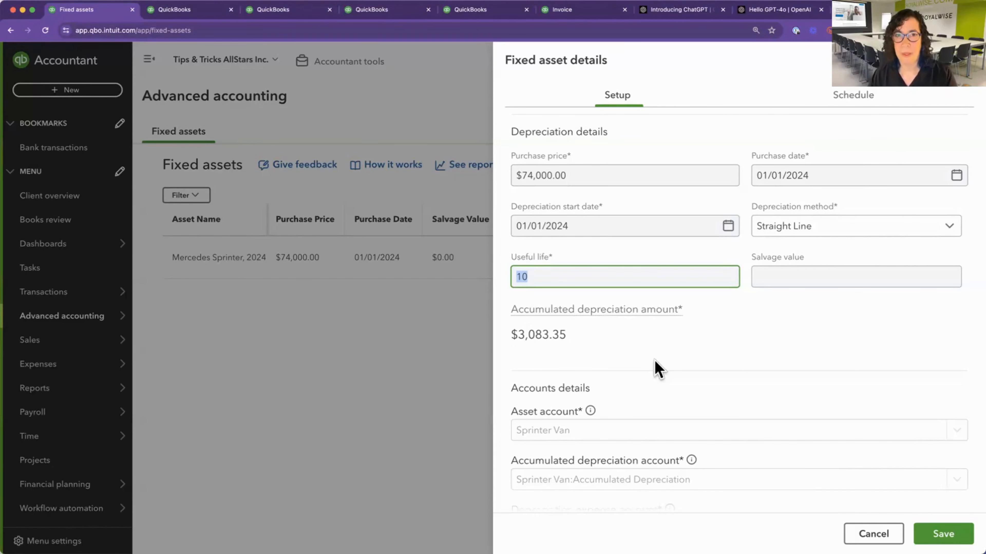
{"action": "scroll", "coordinate": [691, 349], "scroll_direction": "down", "scroll_amount": 1}
{"action": "left_click", "coordinate": [786, 274]}
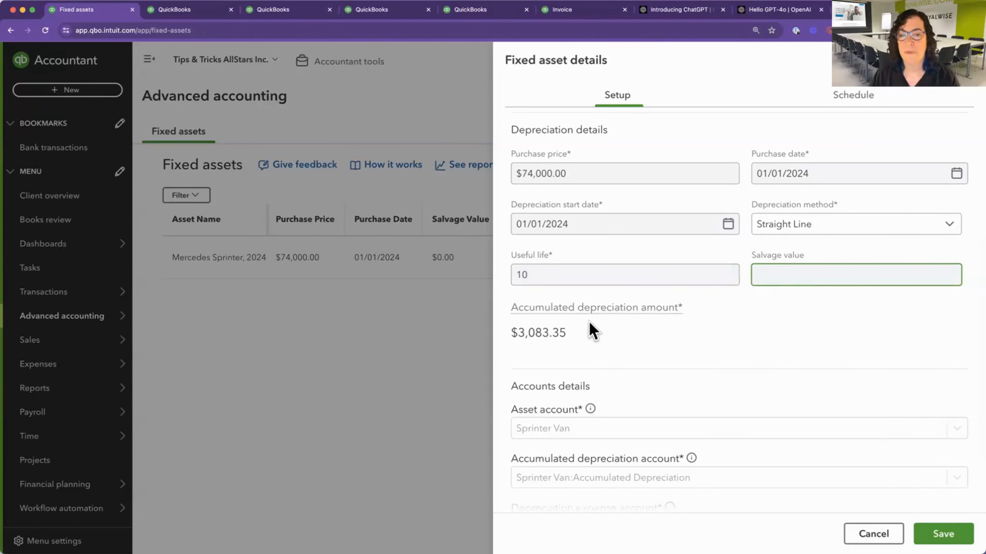
Read the explanation of the accumulated depreciation amount, dismiss it, and look over the asset's accounts details.
{"action": "left_click", "coordinate": [616, 307]}
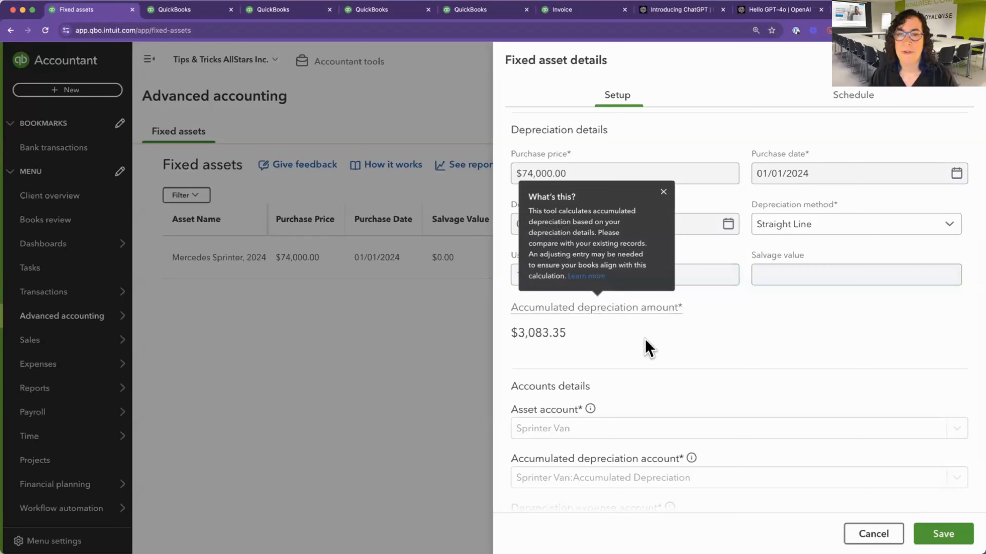
{"action": "left_click", "coordinate": [681, 354]}
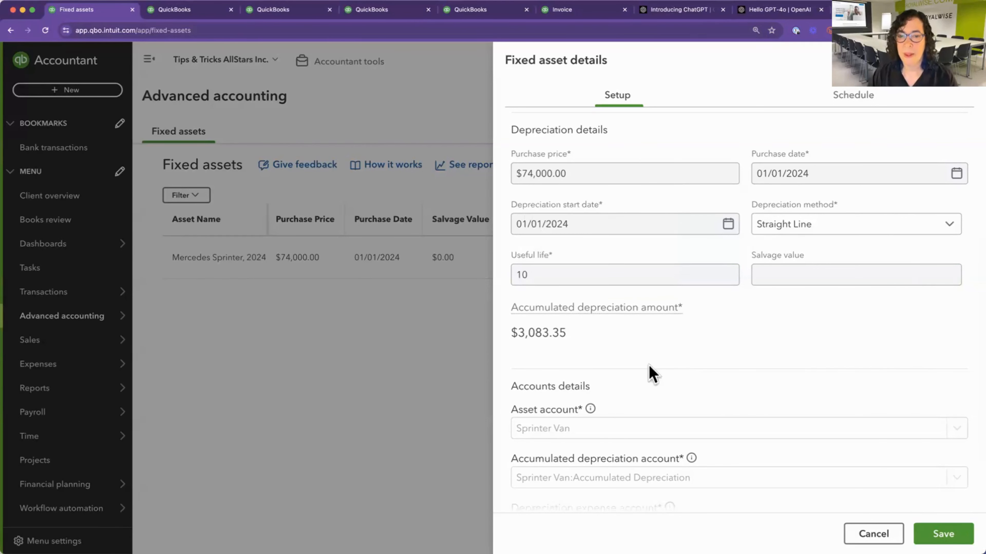
{"action": "scroll", "coordinate": [645, 394], "scroll_direction": "down", "scroll_amount": 2}
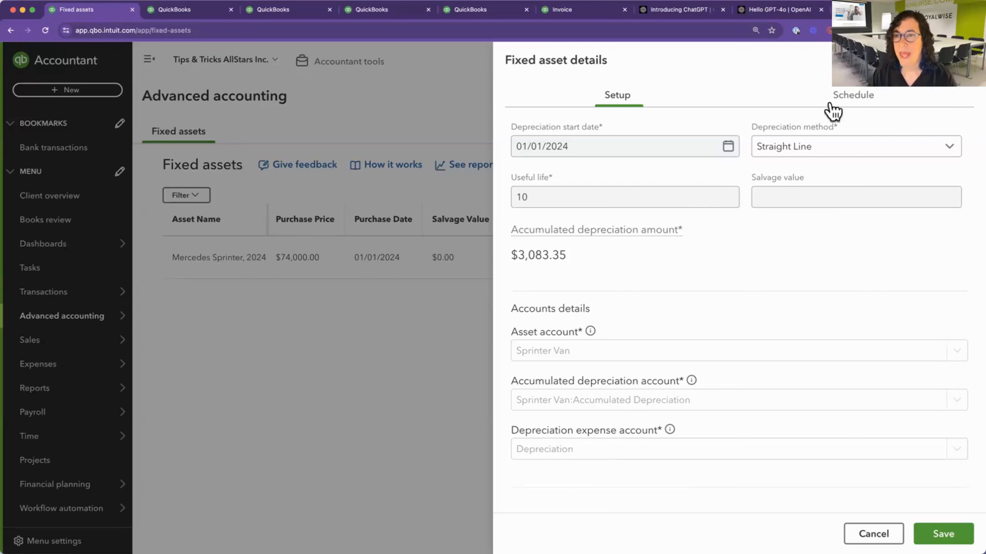
View the Sprinter's depreciation schedule and examine the monthly breakdown for 2024, collapsing that year when done.
{"action": "left_click", "coordinate": [853, 101]}
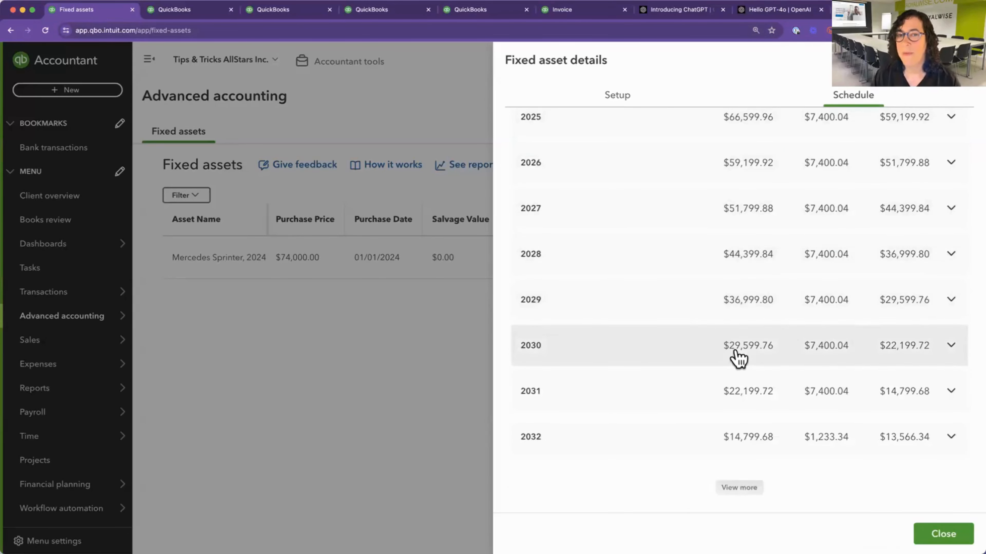
{"action": "scroll", "coordinate": [735, 356], "scroll_direction": "up", "scroll_amount": 5}
{"action": "scroll", "coordinate": [738, 359], "scroll_direction": "up", "scroll_amount": 2}
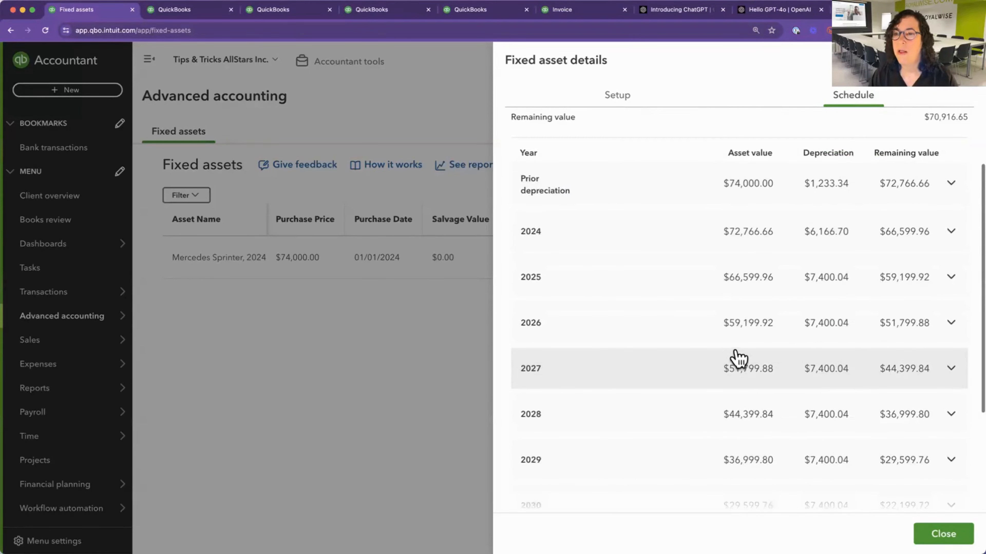
{"action": "left_click", "coordinate": [951, 238]}
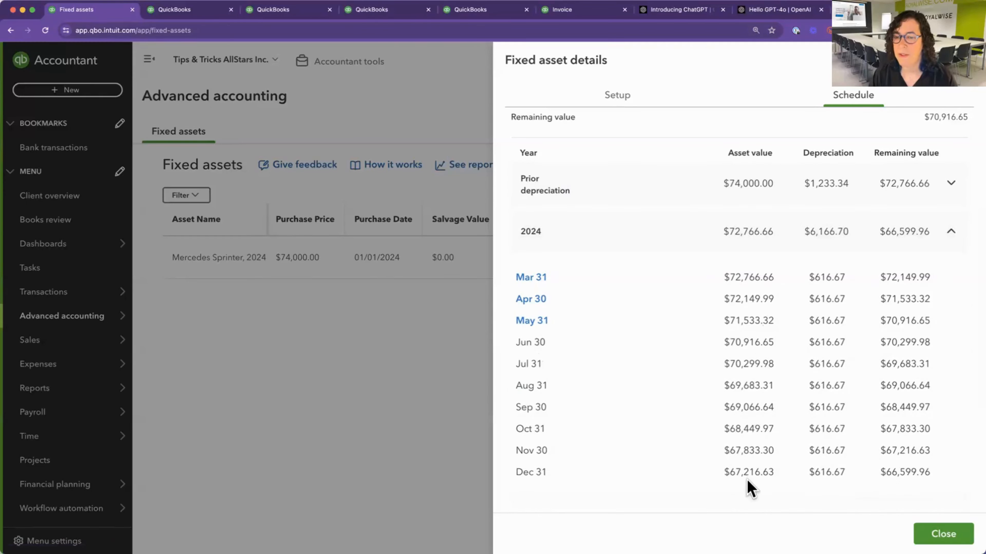
{"action": "left_click", "coordinate": [954, 238]}
Examine the monthly depreciation breakdown for 2030, then close the asset details.
{"action": "scroll", "coordinate": [869, 306], "scroll_direction": "down", "scroll_amount": 5}
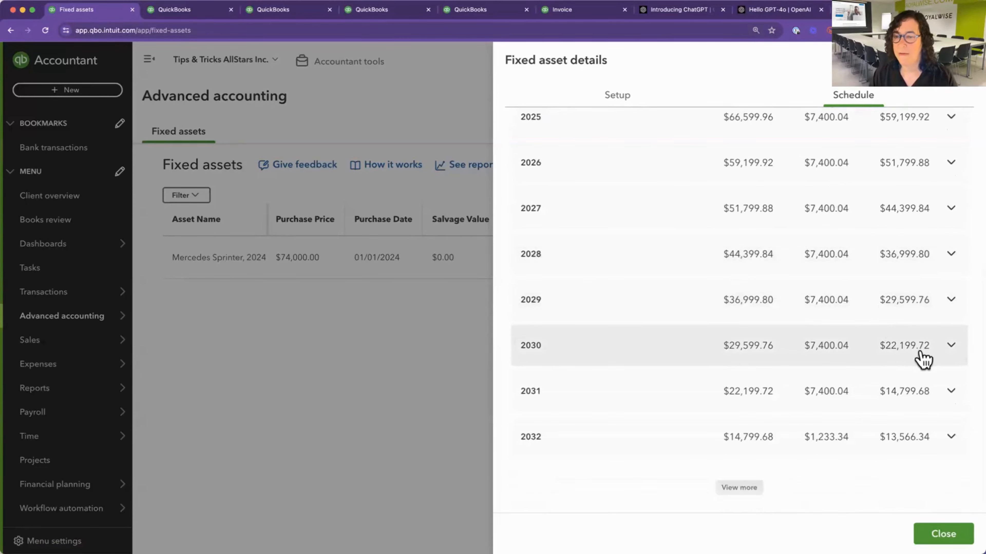
{"action": "left_click", "coordinate": [952, 345]}
{"action": "scroll", "coordinate": [900, 377], "scroll_direction": "down", "scroll_amount": 3}
{"action": "scroll", "coordinate": [900, 375], "scroll_direction": "down", "scroll_amount": 2}
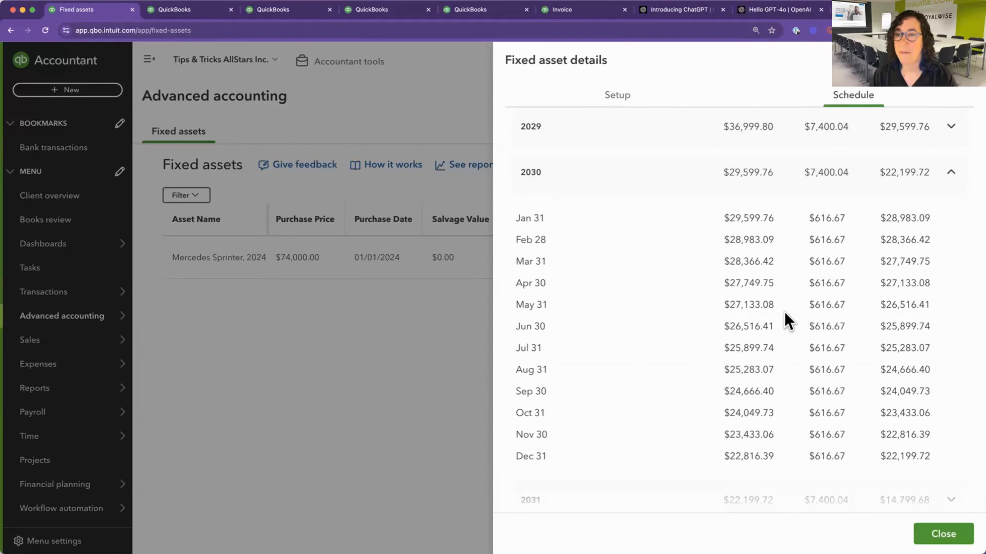
{"action": "left_click", "coordinate": [963, 66]}
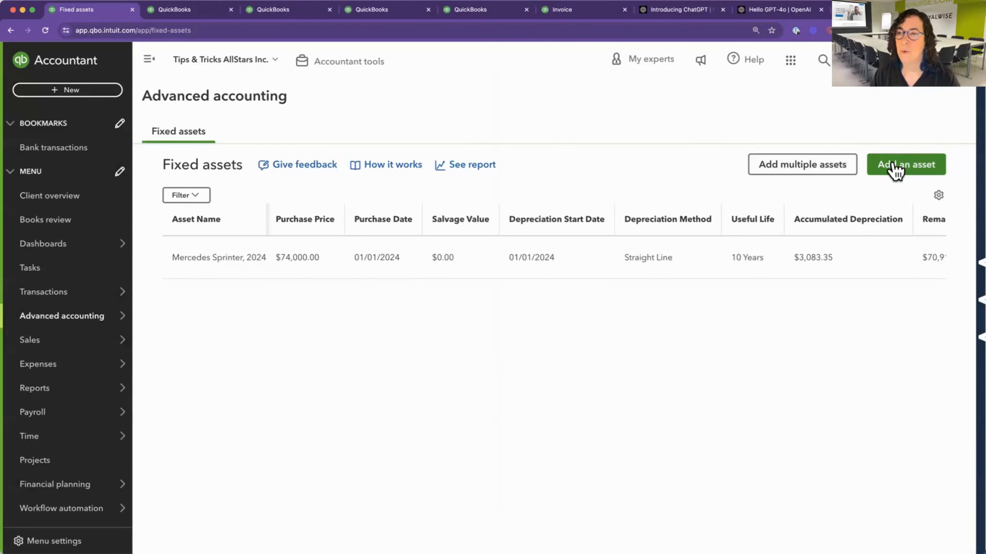
Open the batch entry grid for adding multiple fixed assets and look through its columns.
{"action": "left_click", "coordinate": [804, 169]}
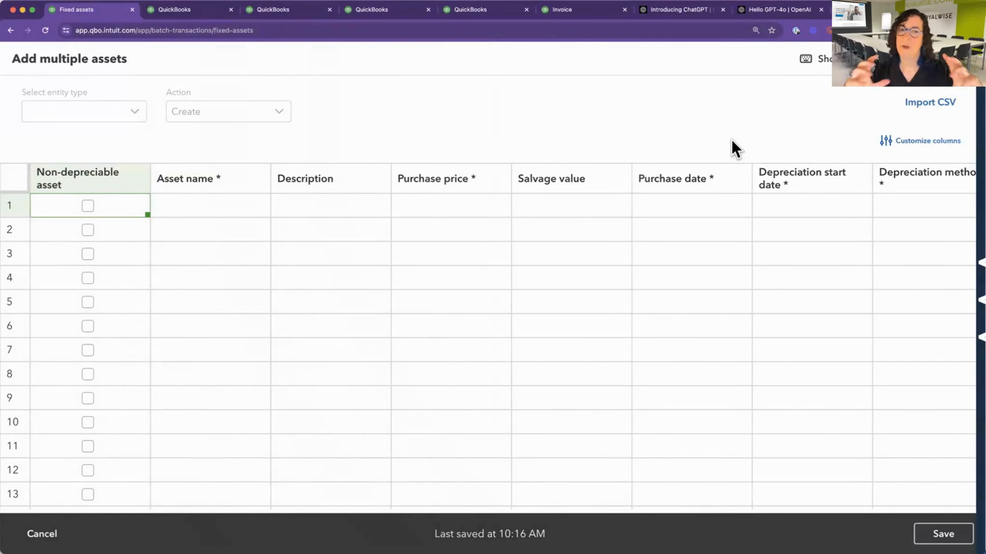
{"action": "scroll", "coordinate": [688, 214], "scroll_direction": "right", "scroll_amount": 10}
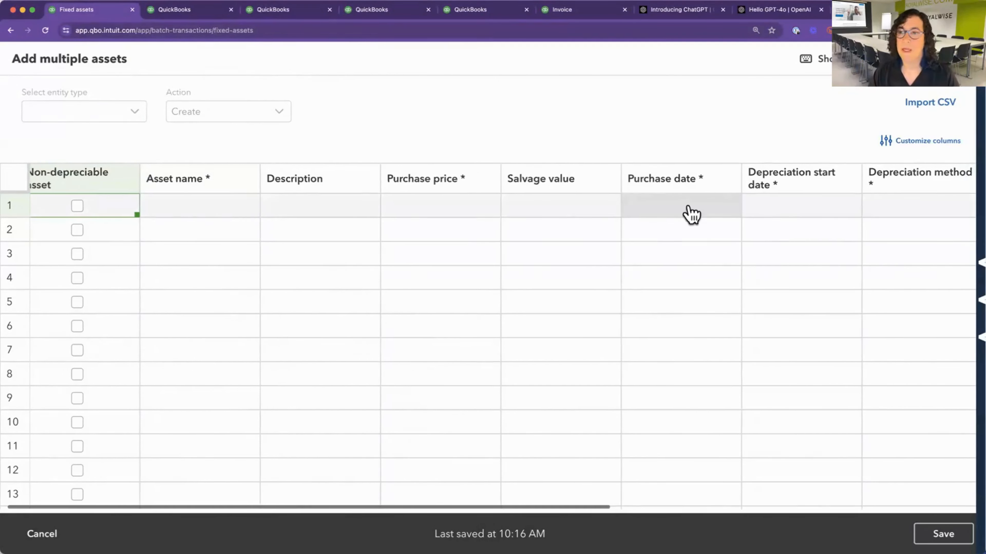
{"action": "scroll", "coordinate": [688, 214], "scroll_direction": "right", "scroll_amount": 3}
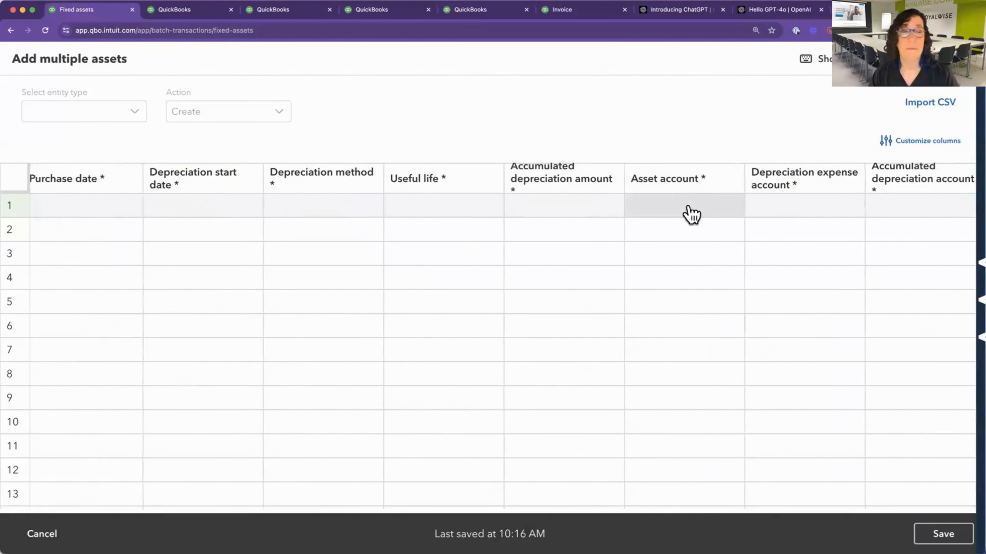
{"action": "scroll", "coordinate": [689, 213], "scroll_direction": "left", "scroll_amount": 15}
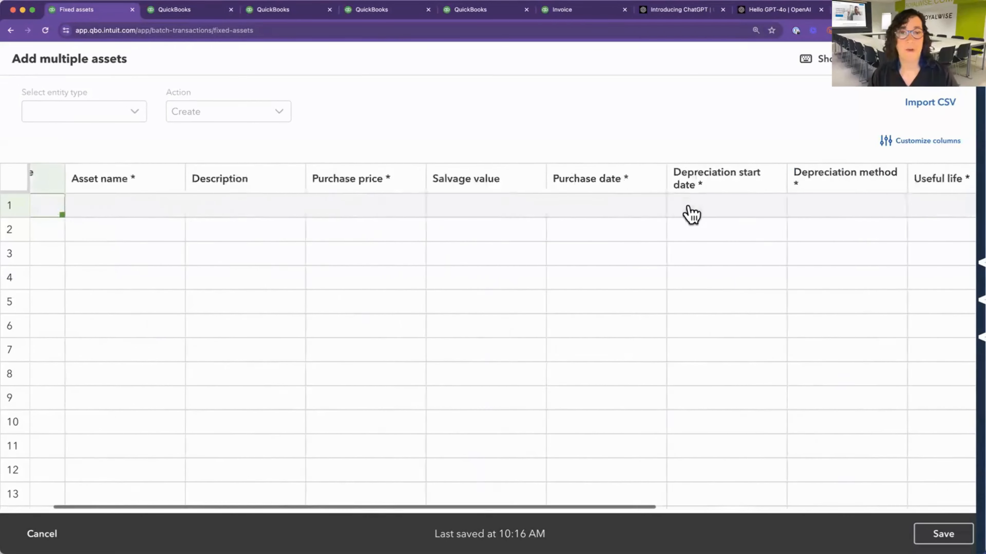
Look through the column customization options of the batch asset grid and close them without applying changes.
{"action": "left_click", "coordinate": [900, 143]}
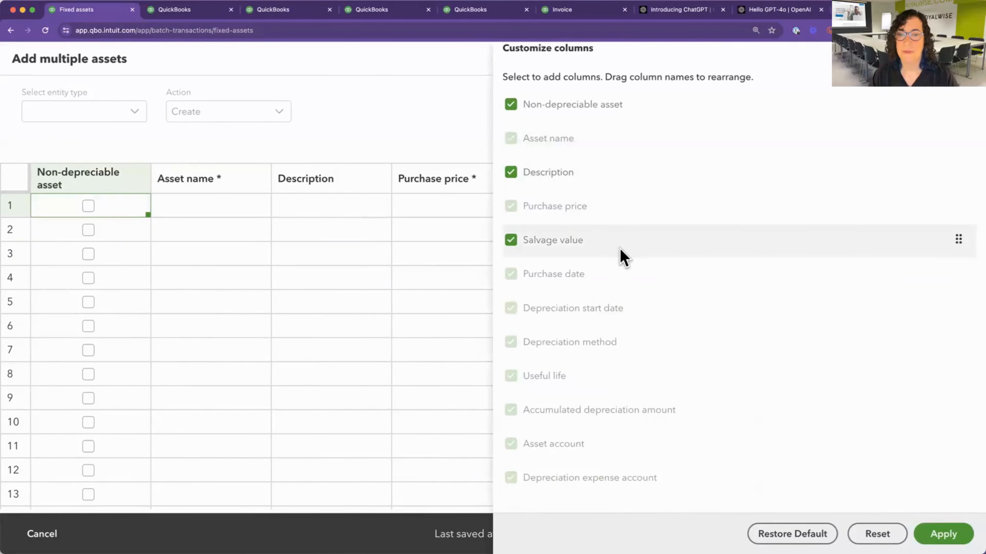
{"action": "scroll", "coordinate": [621, 253], "scroll_direction": "down", "scroll_amount": 1}
{"action": "scroll", "coordinate": [586, 239], "scroll_direction": "up", "scroll_amount": 1}
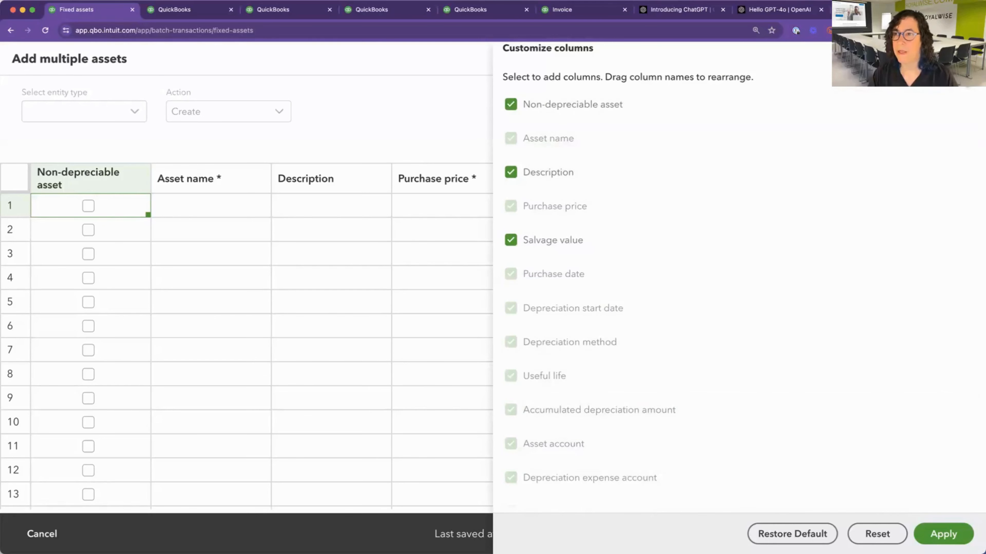
{"action": "left_click", "coordinate": [966, 49]}
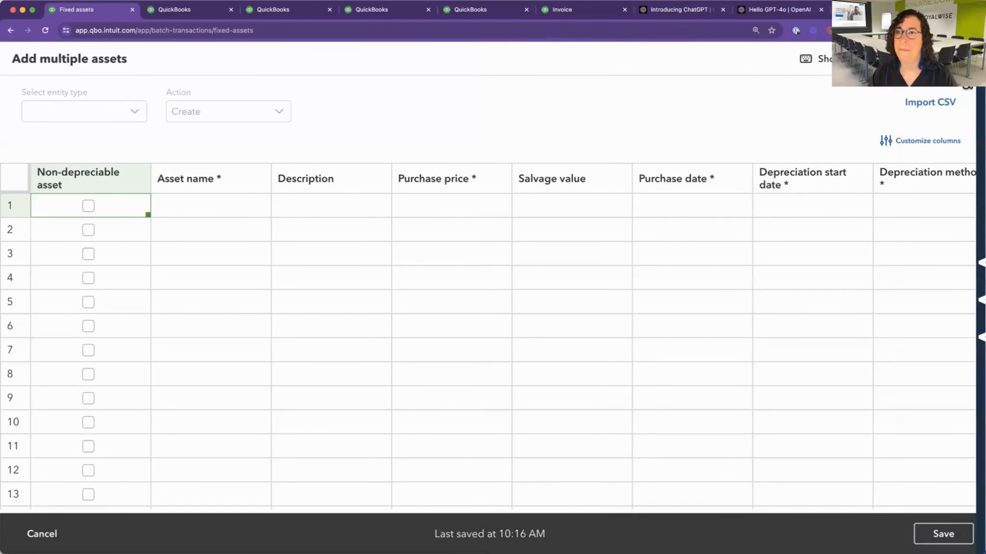
Reload QuickBooks to leave the batch grid and return to the fixed assets list.
{"action": "key", "text": "super+r"}
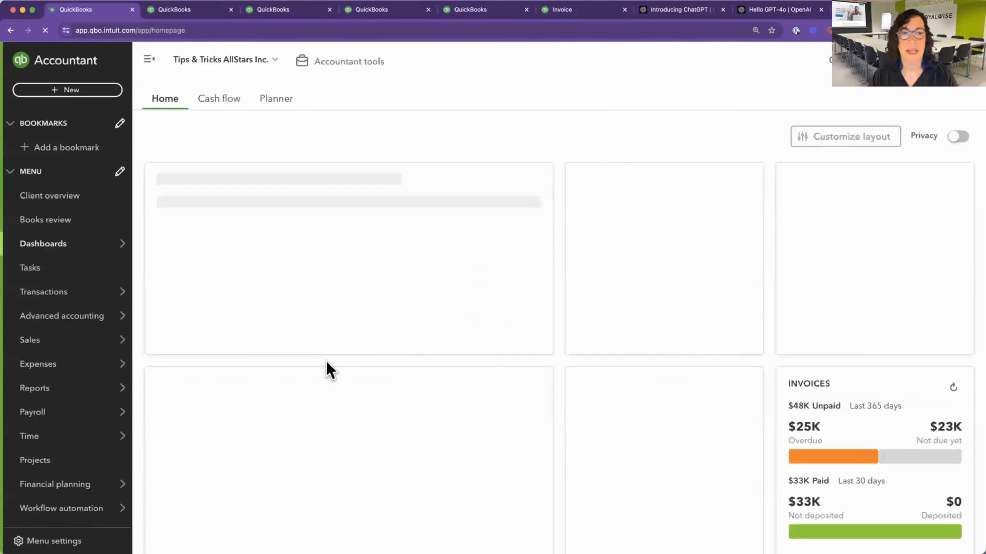
{"action": "mouse_move", "coordinate": [126, 316]}
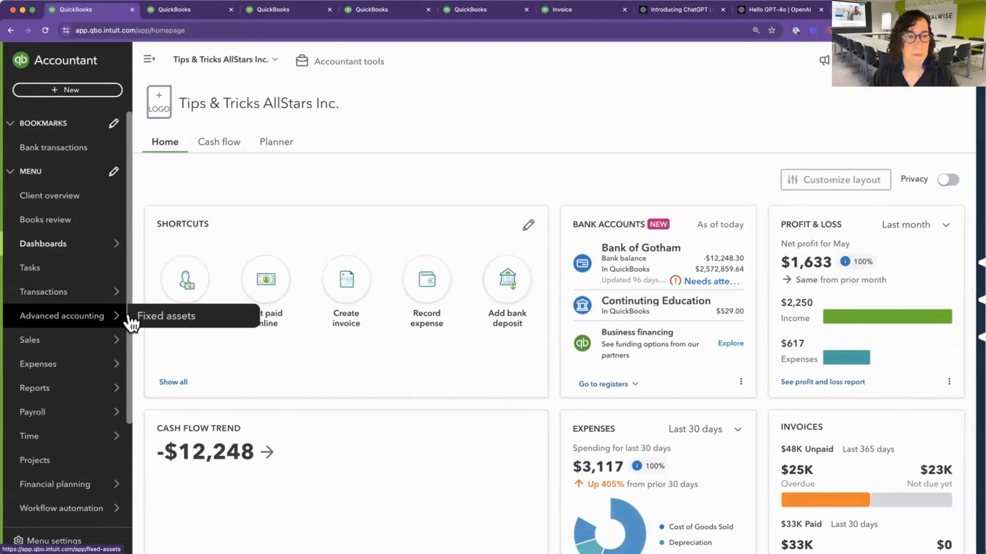
{"action": "left_click", "coordinate": [185, 323]}
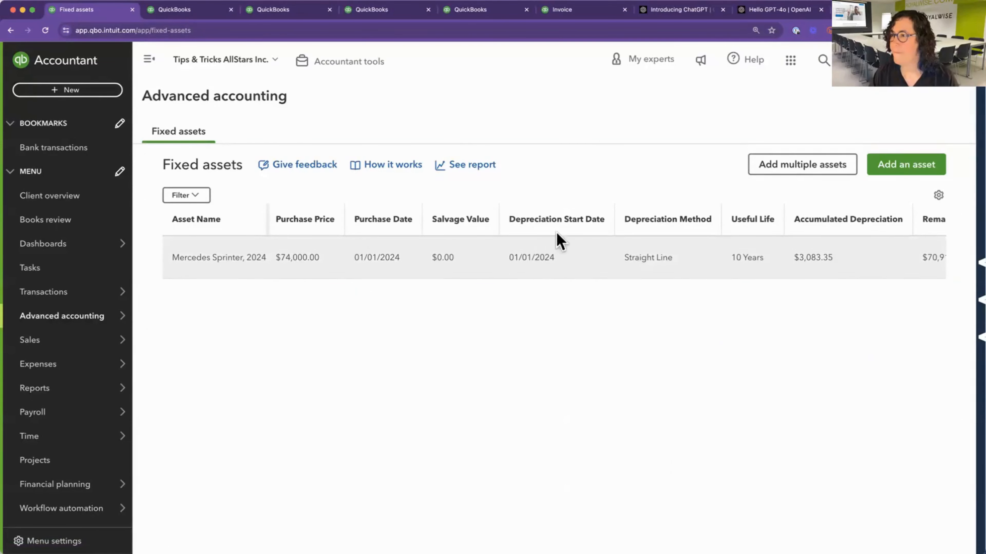
Start adding a single fixed asset named Batmobile and enter its VIN as the description.
{"action": "left_click", "coordinate": [895, 171]}
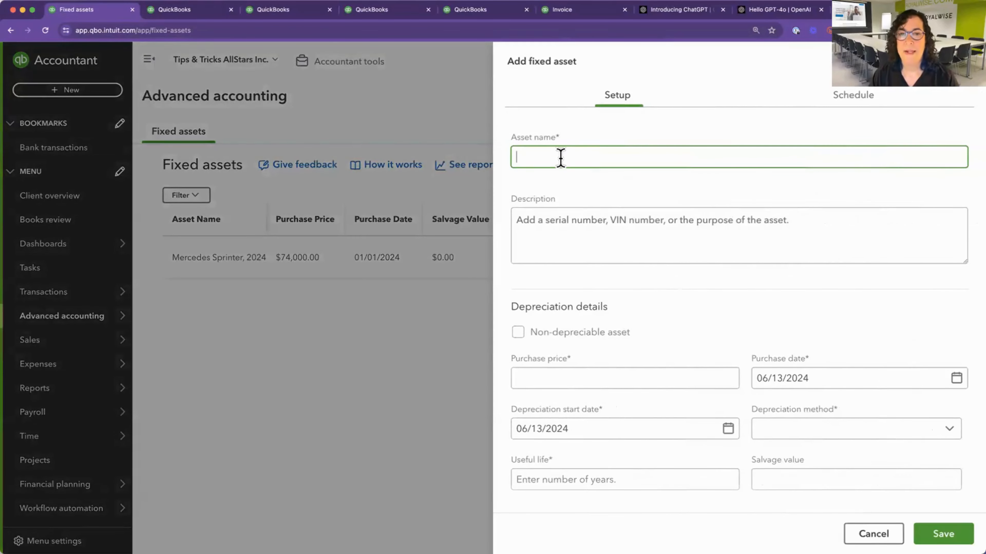
{"action": "type", "text": "Bat"}
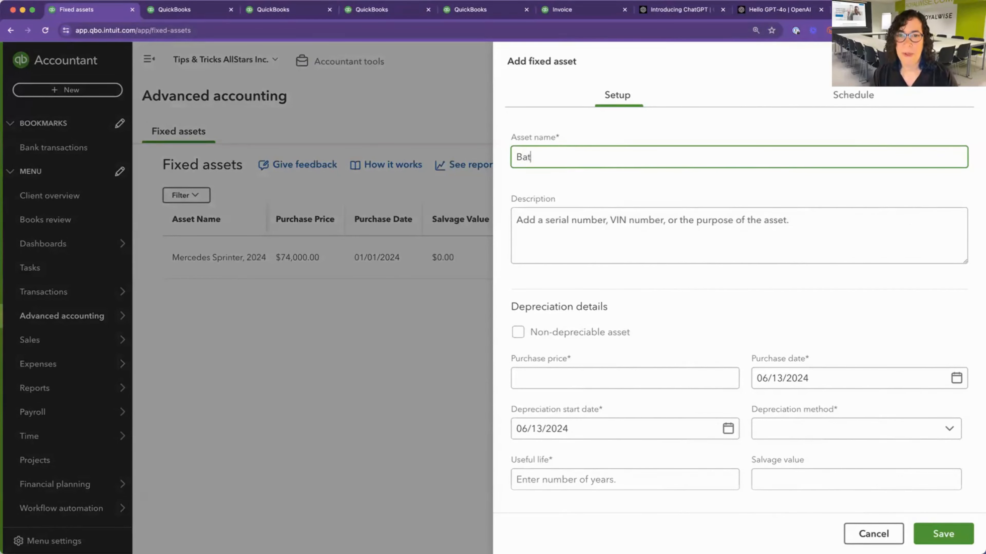
{"action": "type", "text": "mobile"}
{"action": "left_click", "coordinate": [586, 221]}
{"action": "type", "text": "VIN"}
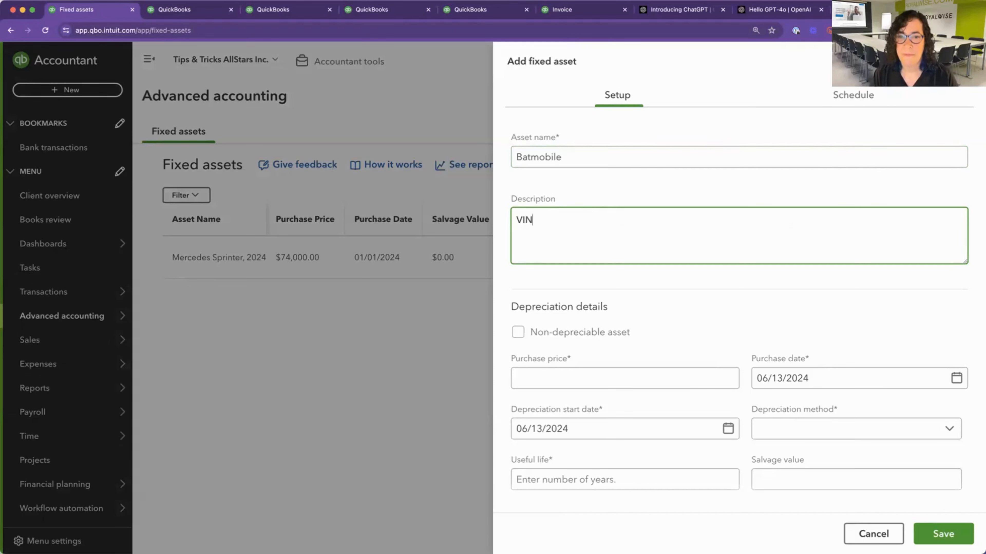
{"action": "type", "text": " 019823579183741902374"}
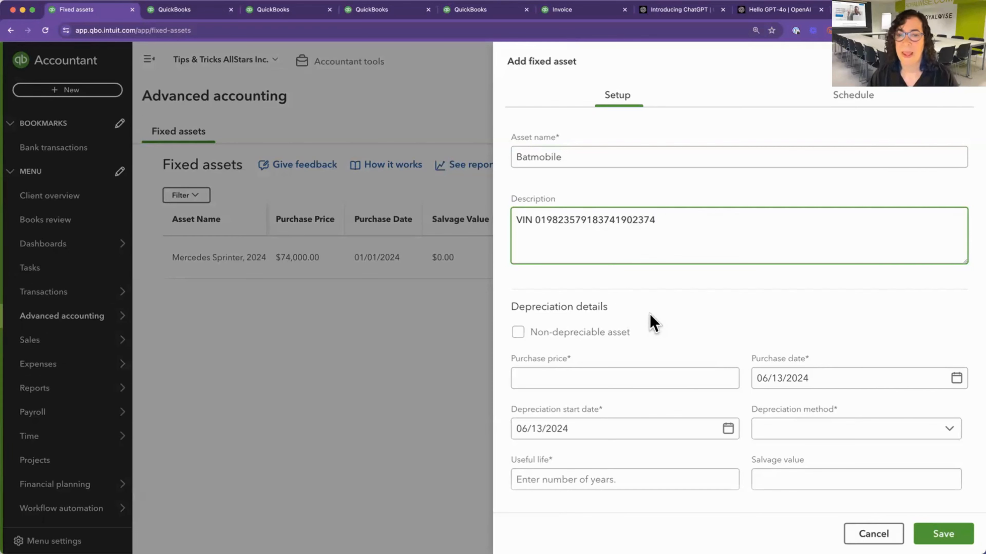
Try marking the Batmobile as a non-depreciable asset, then clear that option.
{"action": "left_click", "coordinate": [518, 335]}
{"action": "scroll", "coordinate": [631, 341], "scroll_direction": "down", "scroll_amount": 3}
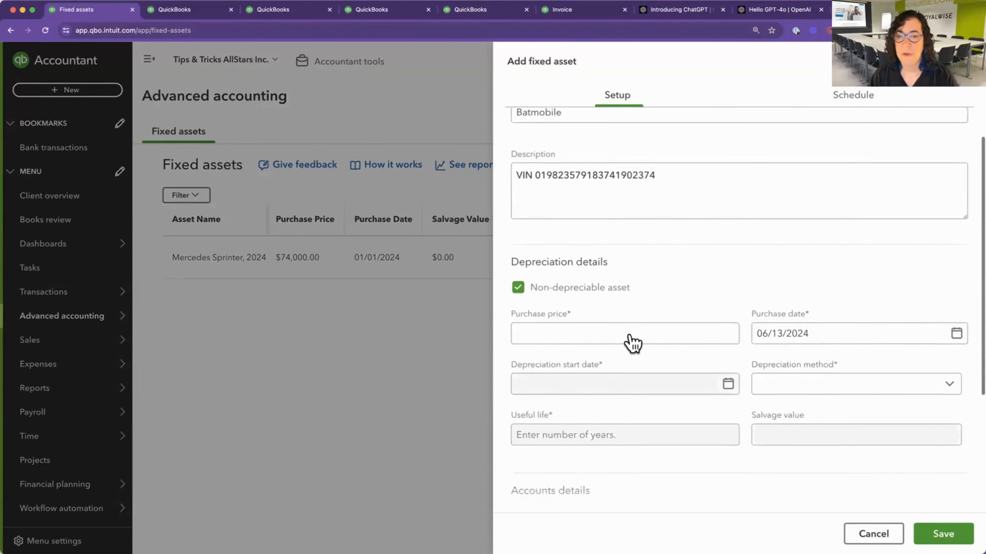
{"action": "left_click", "coordinate": [519, 244]}
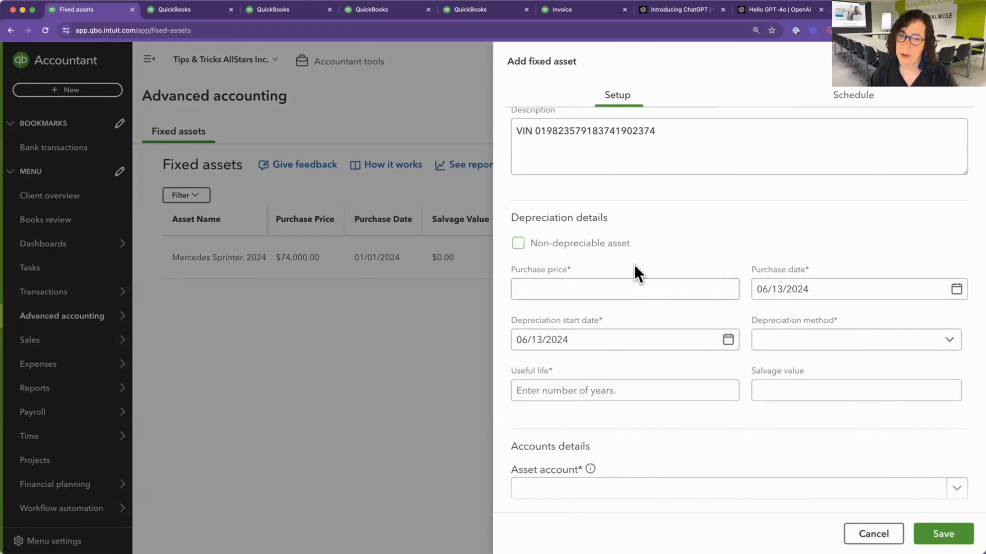
Set the Batmobile's purchase price to $1,000,000.
{"action": "left_click", "coordinate": [623, 291]}
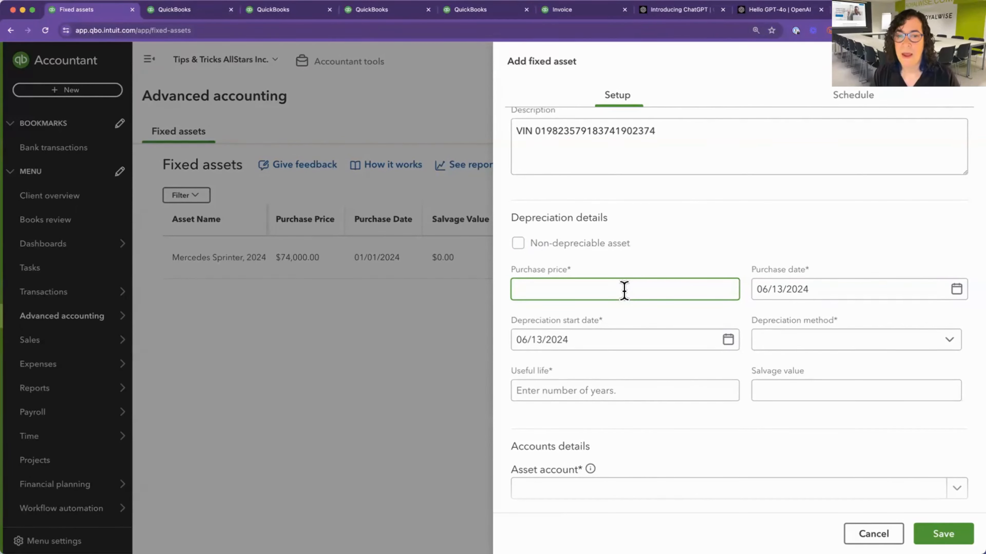
{"action": "type", "text": "$"}
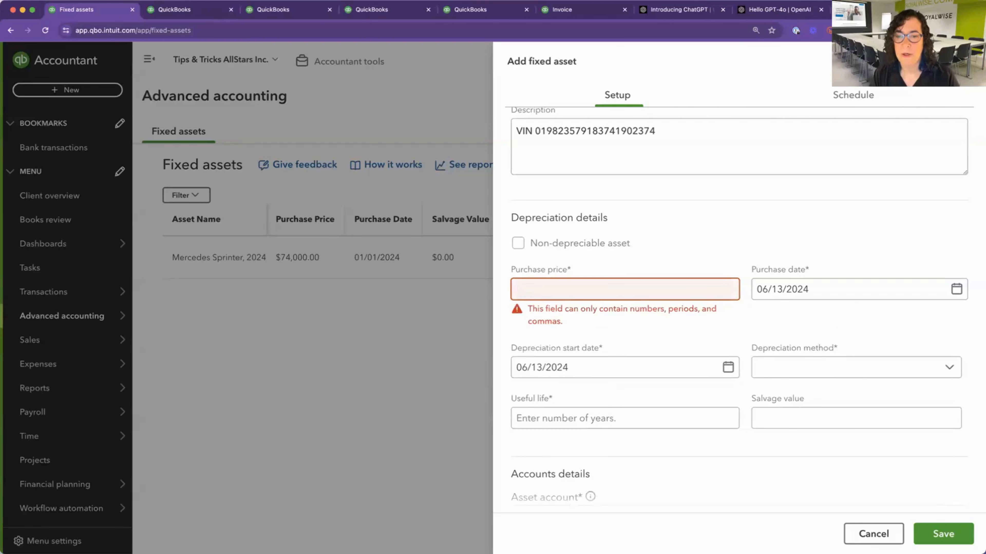
{"action": "type", "text": "1"}
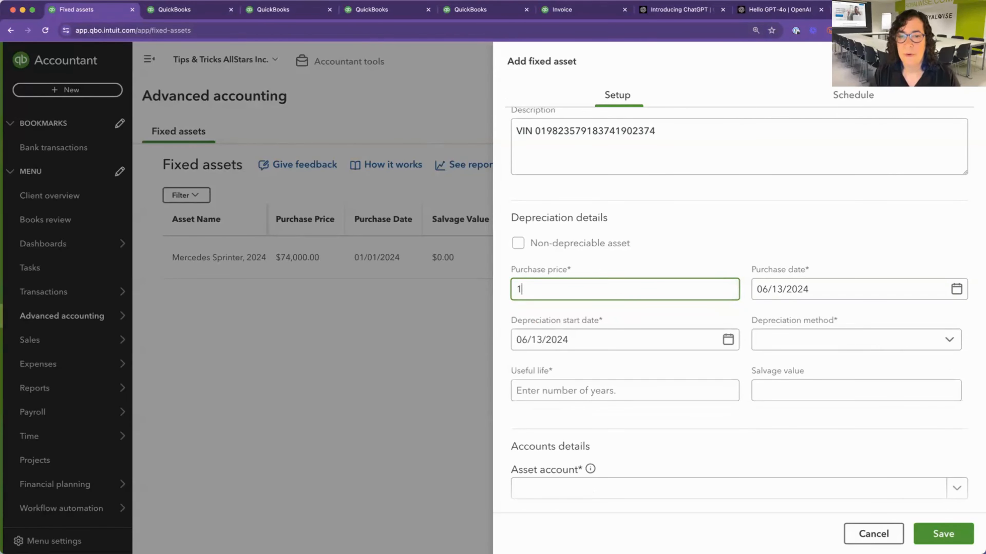
{"action": "type", "text": ",000000"}
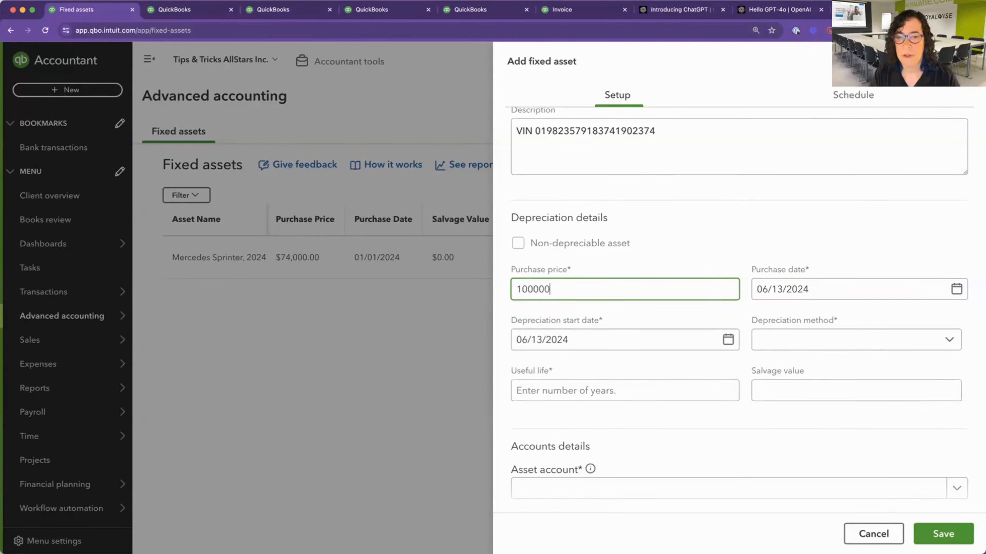
{"action": "key", "text": "Tab"}
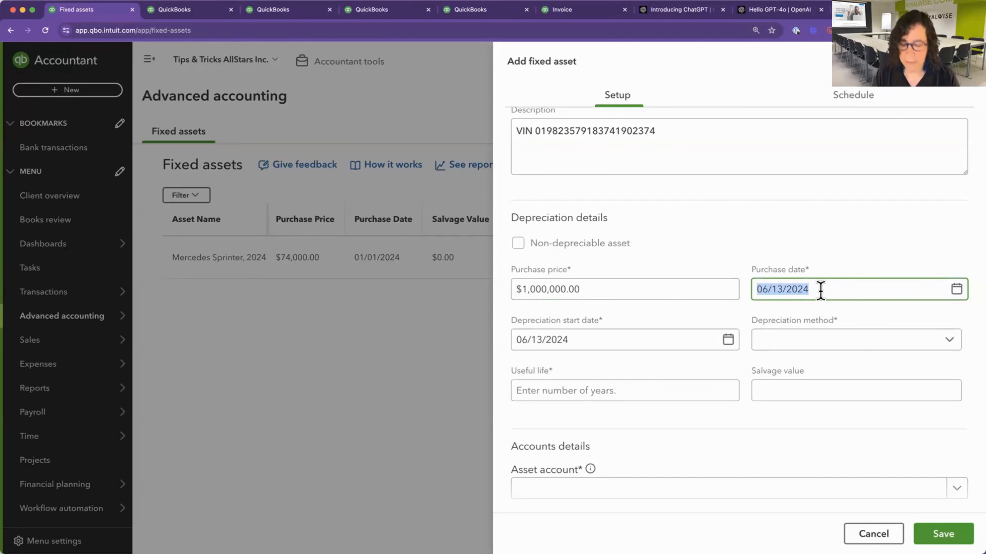
Set both the purchase date and the depreciation start date to 06/01/2024.
{"action": "type", "text": "06/01/2024"}
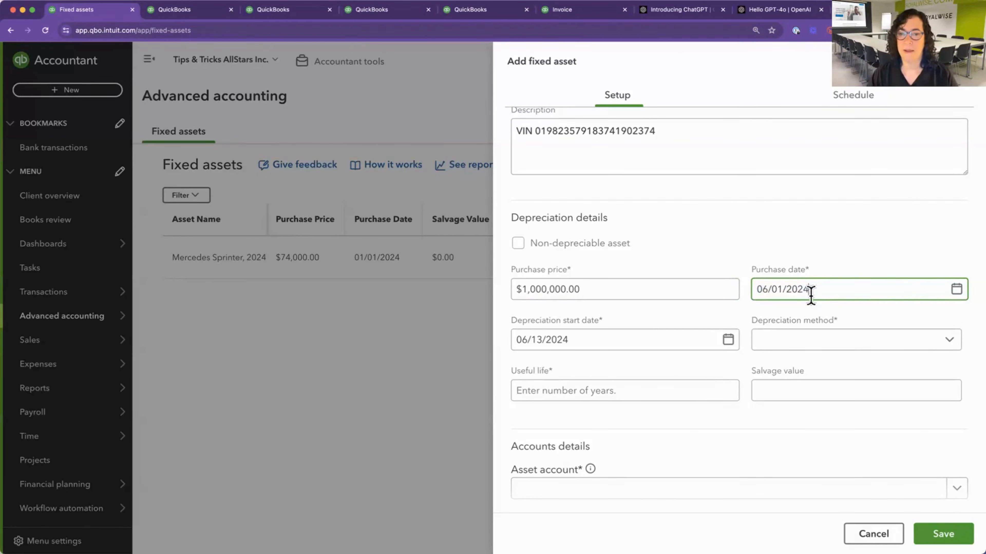
{"action": "left_click", "coordinate": [598, 340]}
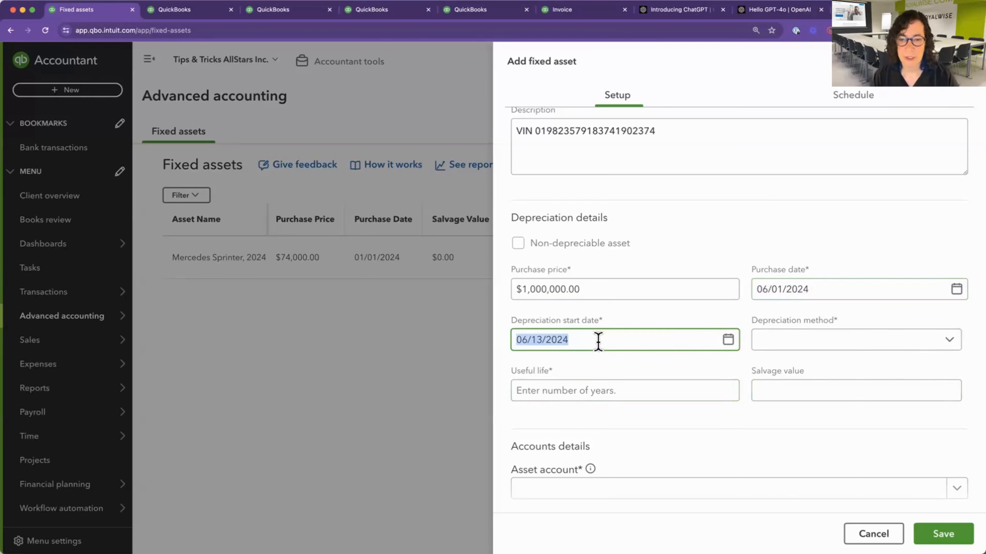
{"action": "type", "text": "06/01/2024"}
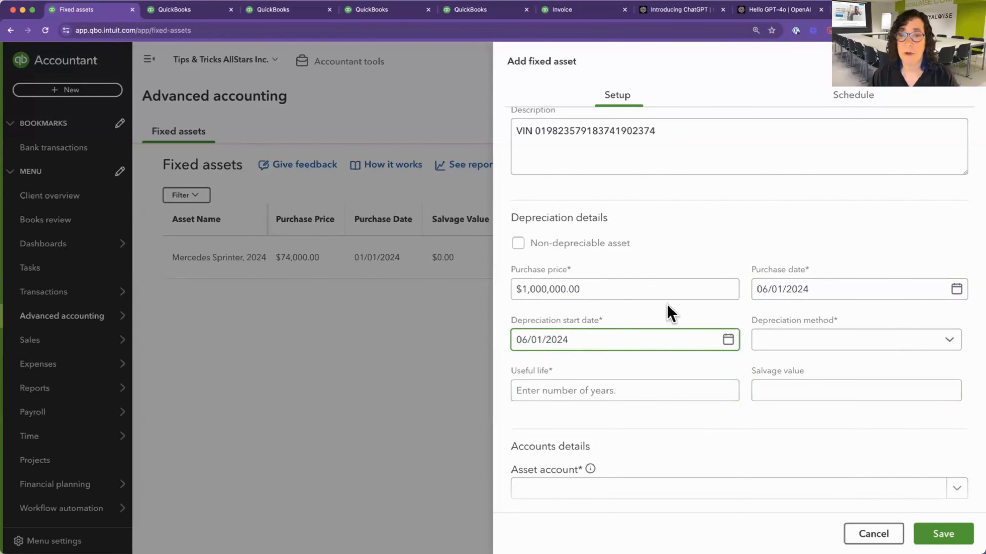
Set the depreciation terms to the Double Declining method, a useful life of 5 years and a salvage value of $250,000.
{"action": "left_click", "coordinate": [790, 350]}
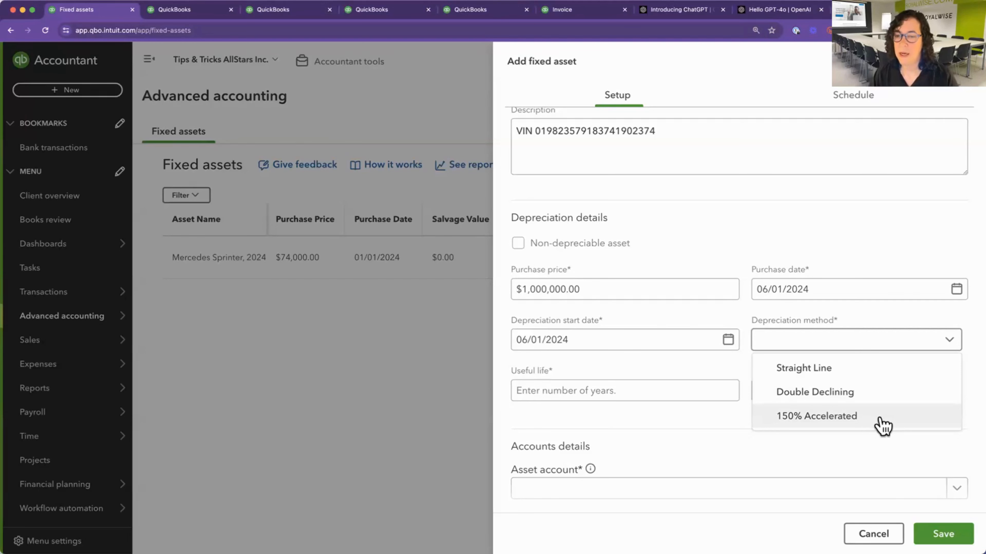
{"action": "left_click", "coordinate": [870, 400]}
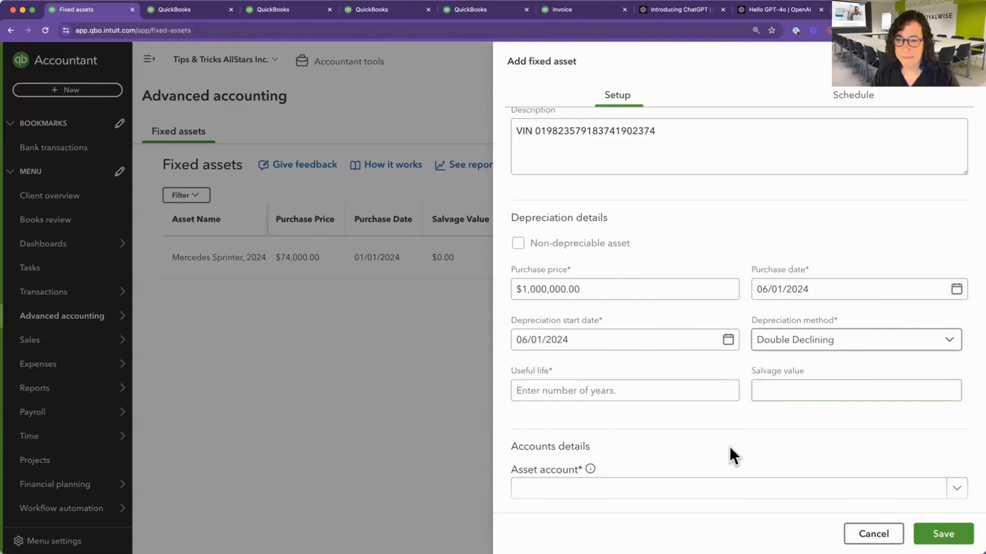
{"action": "left_click", "coordinate": [642, 398]}
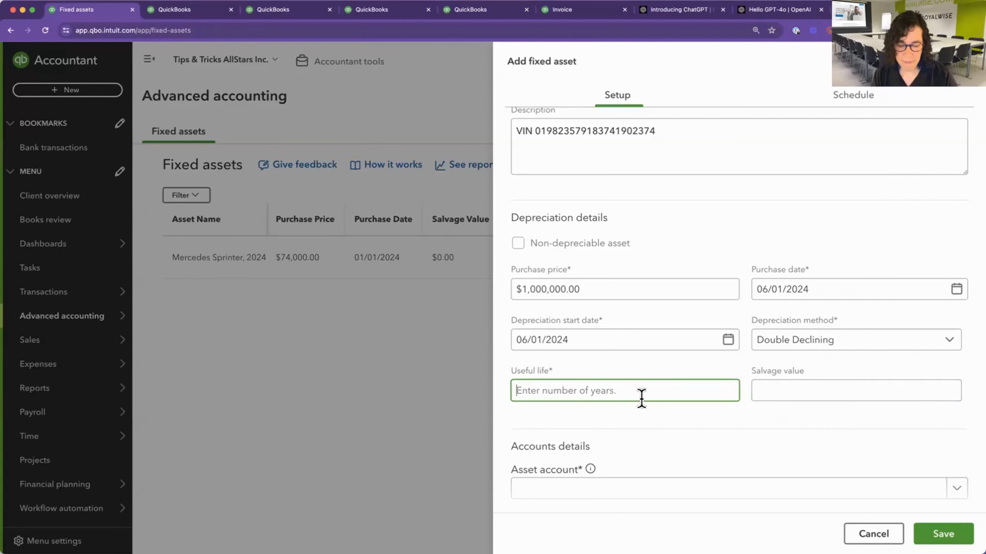
{"action": "type", "text": "5"}
{"action": "key", "text": "Tab"}
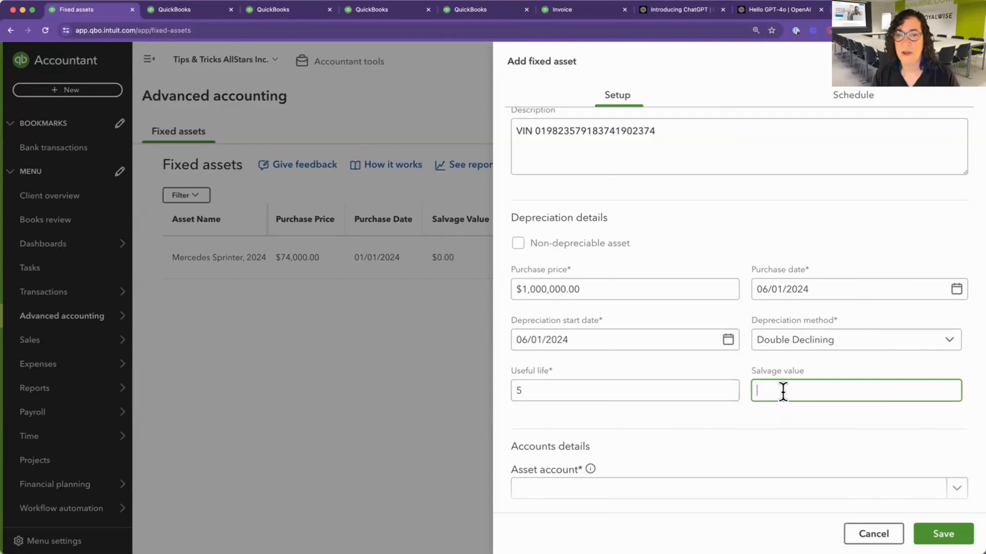
{"action": "type", "text": "250000"}
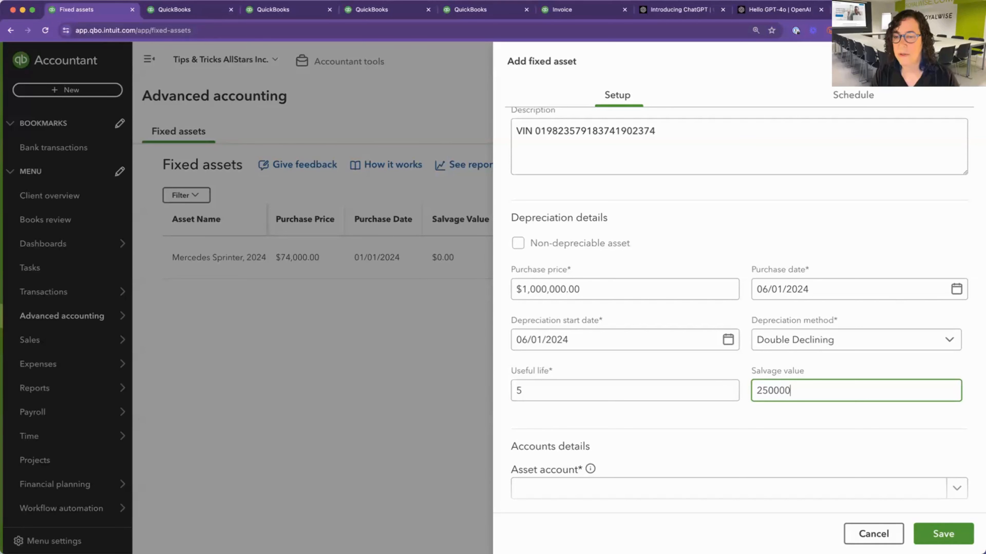
{"action": "key", "text": "Tab"}
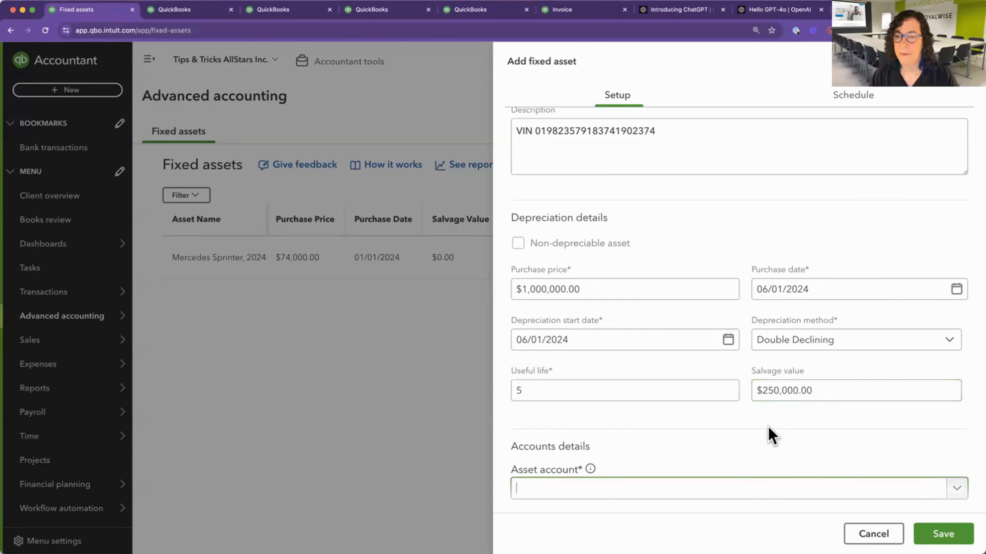
Start creating a new asset account for the Batmobile under Fixed Assets with Vehicles as its tax form section.
{"action": "scroll", "coordinate": [770, 434], "scroll_direction": "down", "scroll_amount": 2}
{"action": "scroll", "coordinate": [770, 434], "scroll_direction": "down", "scroll_amount": 3}
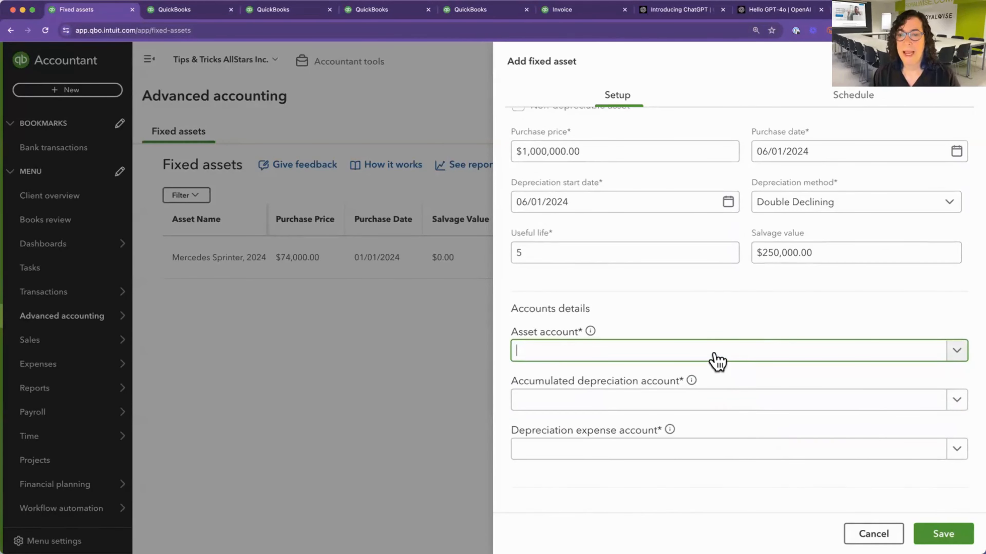
{"action": "left_click", "coordinate": [716, 355]}
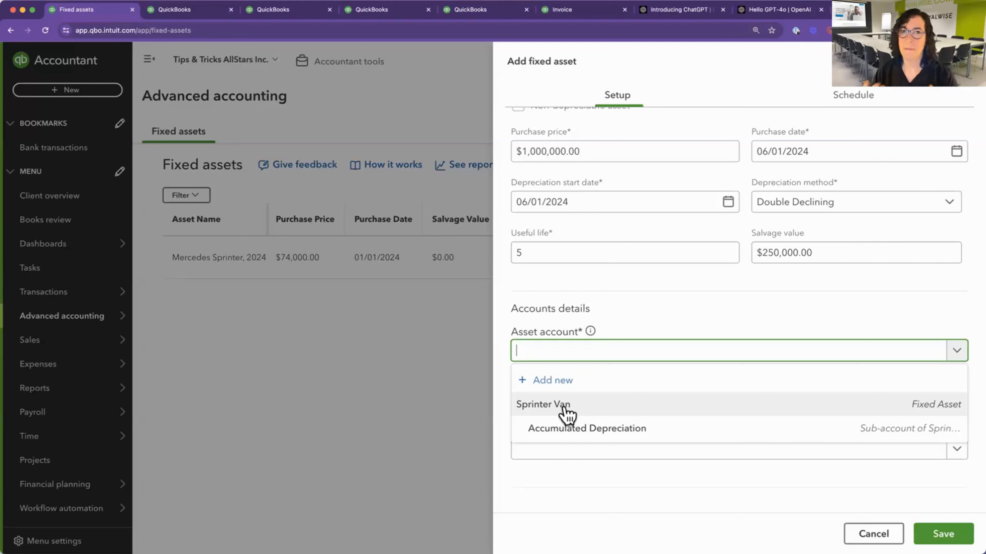
{"action": "left_click", "coordinate": [564, 382]}
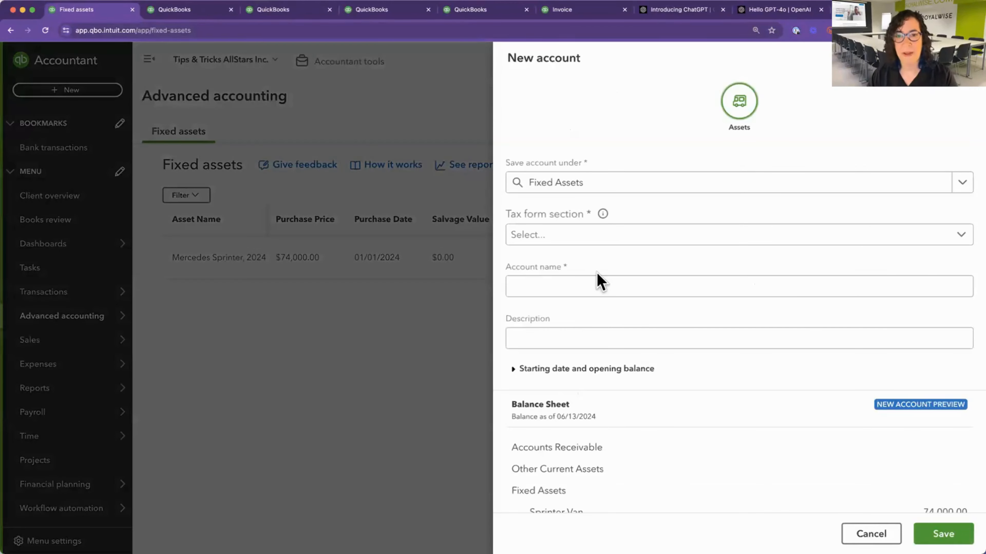
{"action": "left_click", "coordinate": [577, 244]}
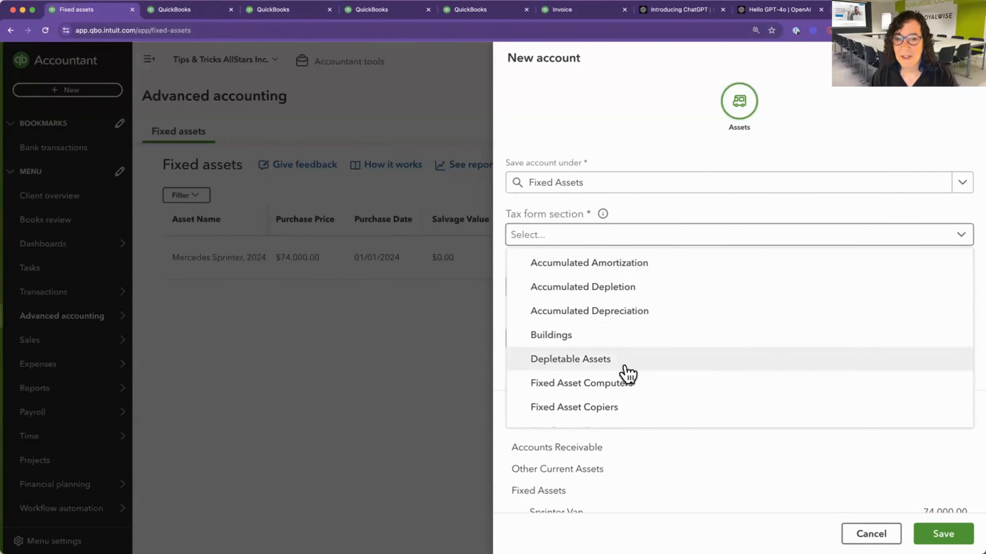
{"action": "scroll", "coordinate": [627, 373], "scroll_direction": "down", "scroll_amount": 10}
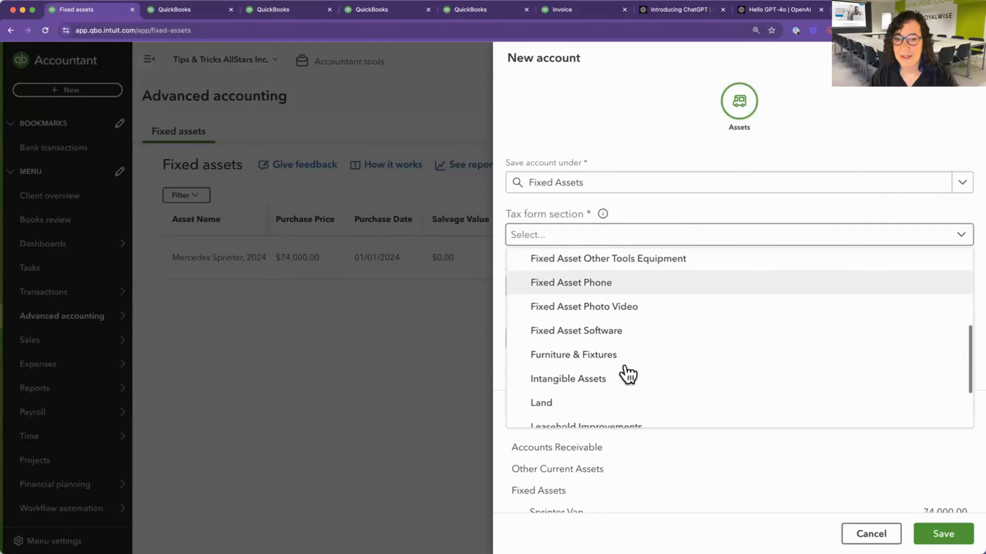
{"action": "left_click", "coordinate": [597, 413]}
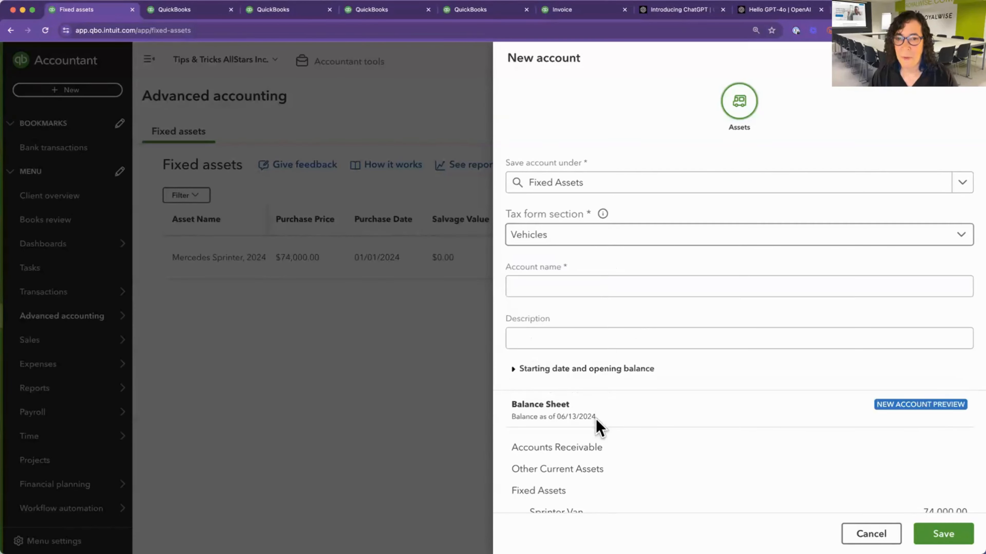
Name the new account Batmobile and save it as the asset account.
{"action": "left_click", "coordinate": [603, 286]}
{"action": "type", "text": "Batmobile"}
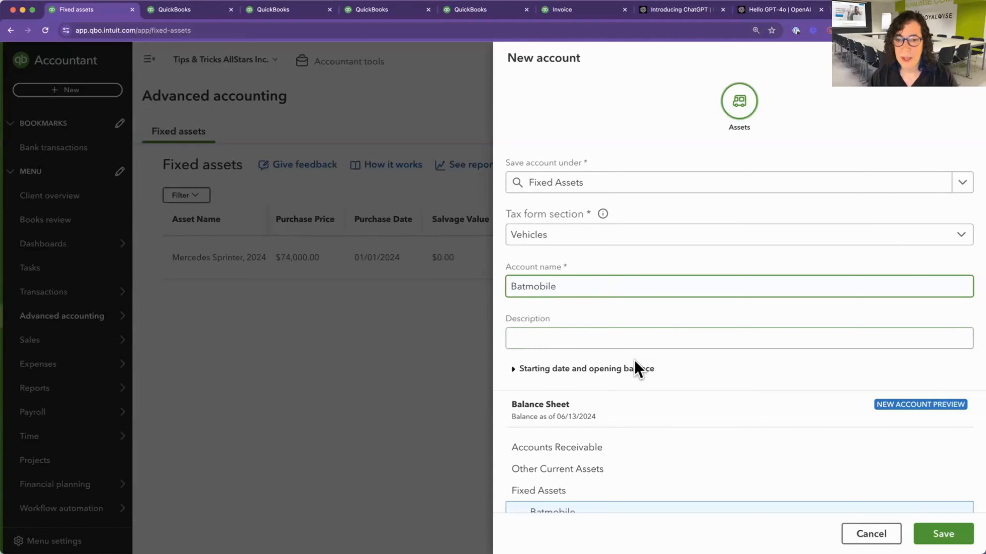
{"action": "scroll", "coordinate": [638, 368], "scroll_direction": "down", "scroll_amount": 3}
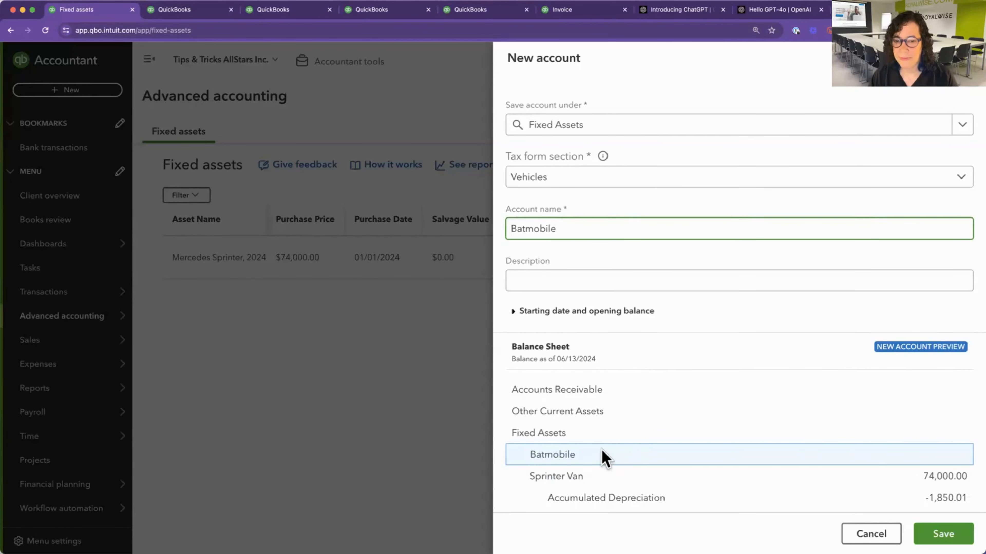
{"action": "scroll", "coordinate": [625, 468], "scroll_direction": "down", "scroll_amount": 2}
{"action": "left_click", "coordinate": [927, 532]}
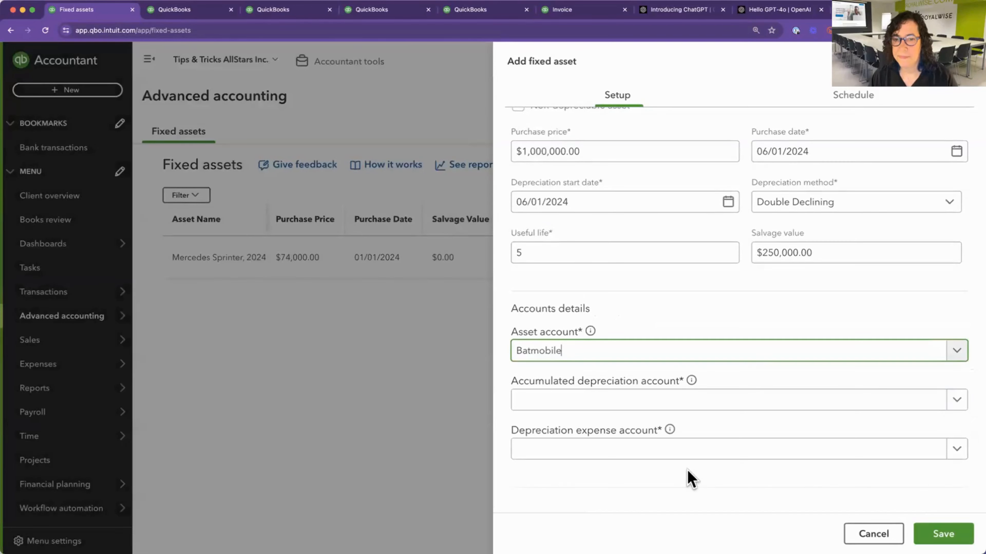
Start a new accumulated depreciation account with the Accumulated Depreciation tax form section and the name Batmobile.
{"action": "left_click", "coordinate": [720, 406]}
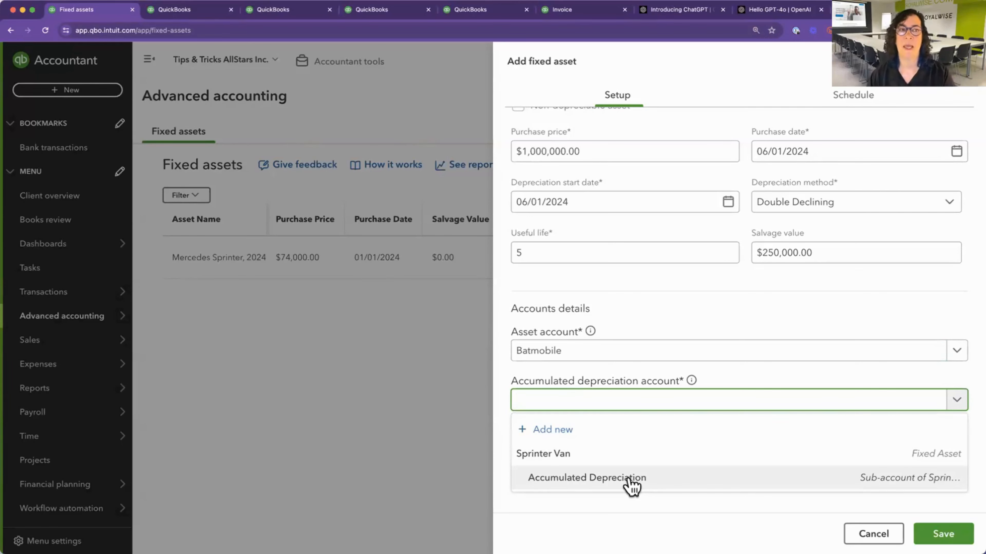
{"action": "left_click", "coordinate": [563, 435]}
{"action": "left_click", "coordinate": [584, 237]}
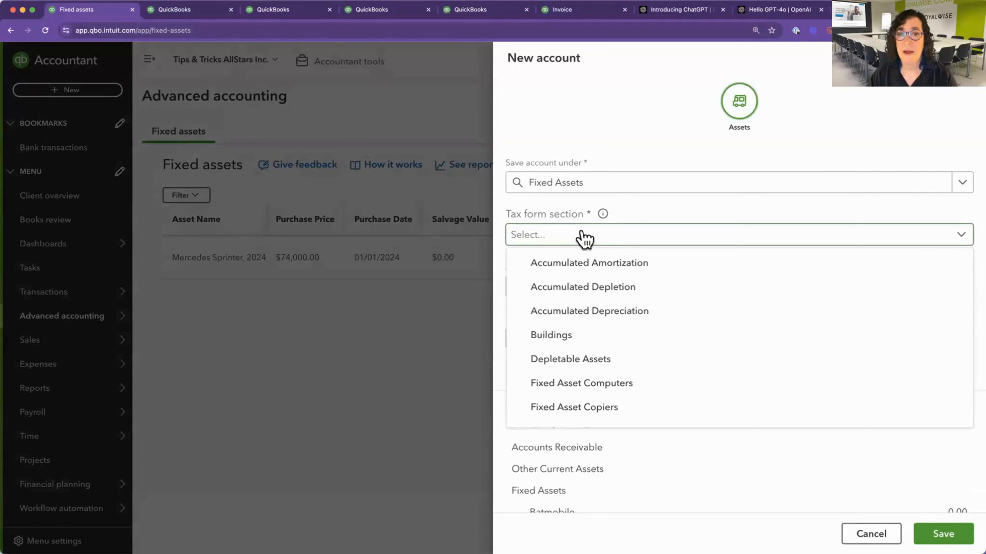
{"action": "left_click", "coordinate": [646, 317]}
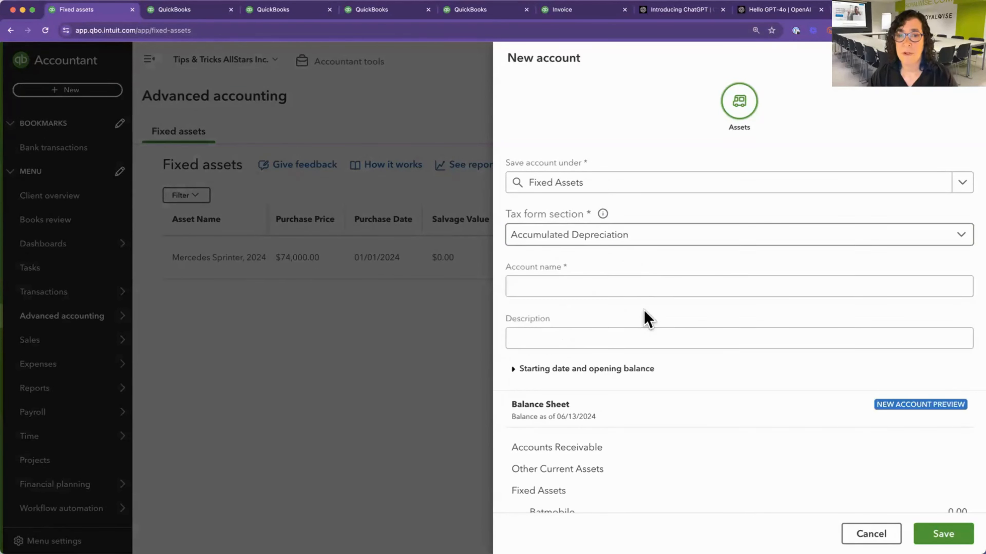
{"action": "left_click", "coordinate": [608, 287]}
{"action": "type", "text": "Batmobi"}
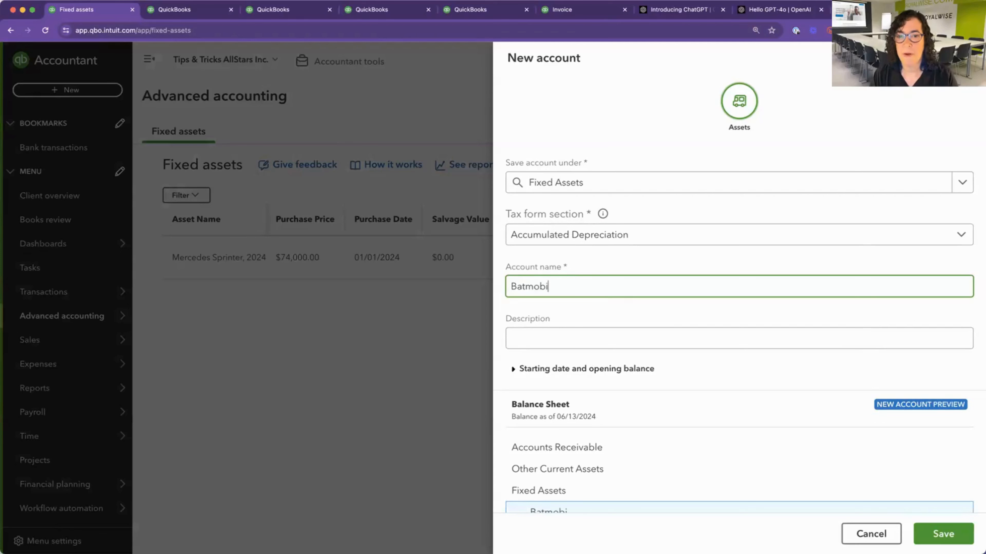
{"action": "type", "text": "le"}
Place the new account under the Batmobile account, rename it Batmobile Depreciation and save it.
{"action": "left_click", "coordinate": [671, 189]}
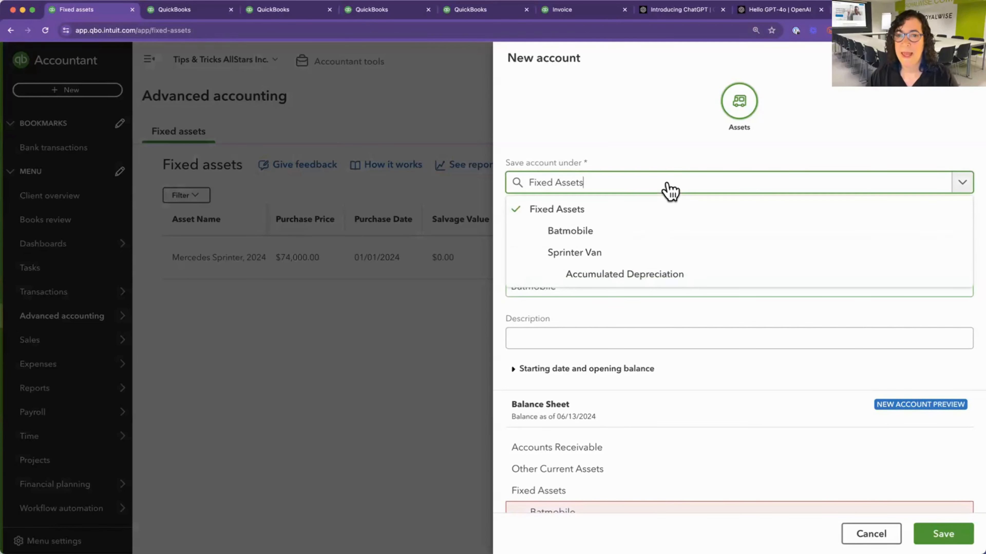
{"action": "left_click_drag", "start_coordinate": [505, 164], "coordinate": [589, 164]}
{"action": "left_click", "coordinate": [590, 188]}
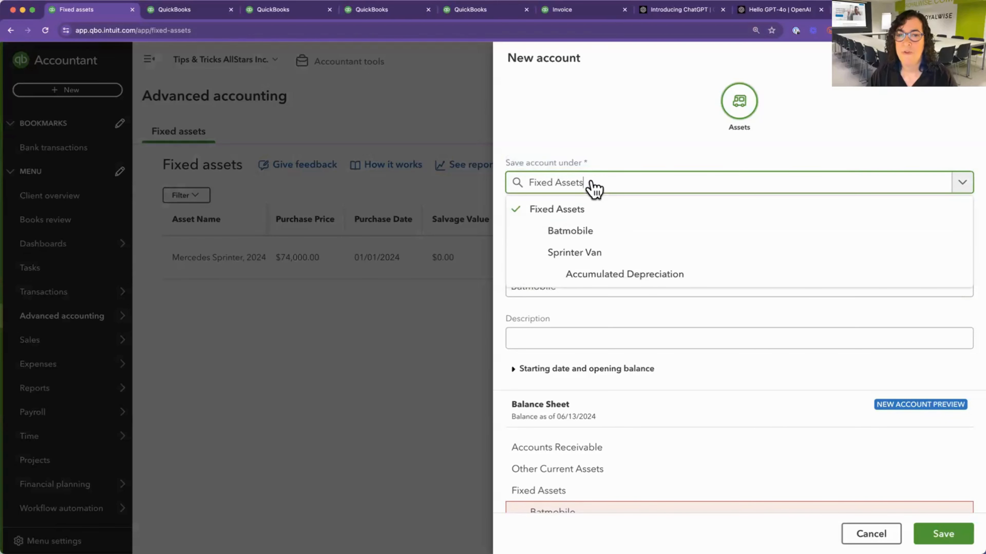
{"action": "left_click", "coordinate": [580, 235]}
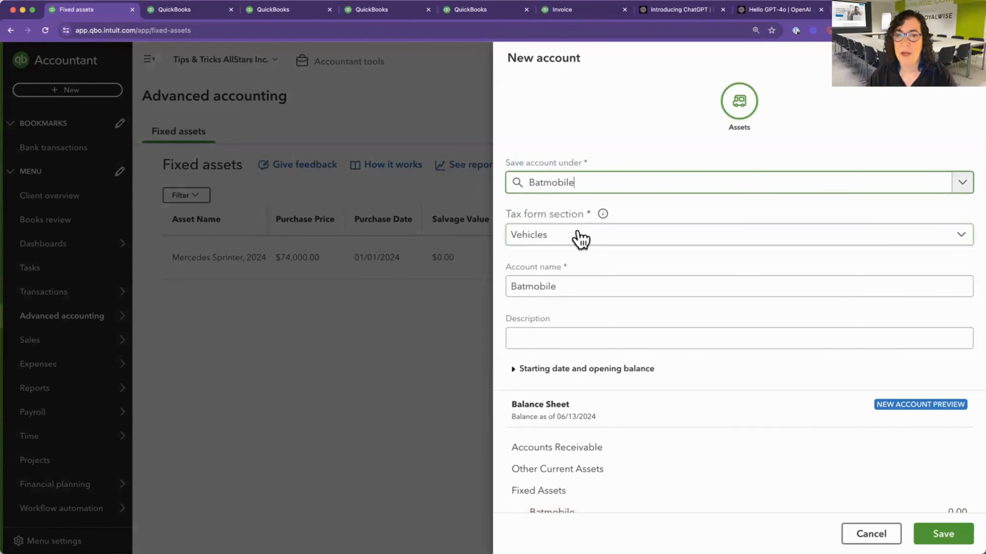
{"action": "scroll", "coordinate": [629, 369], "scroll_direction": "down", "scroll_amount": 3}
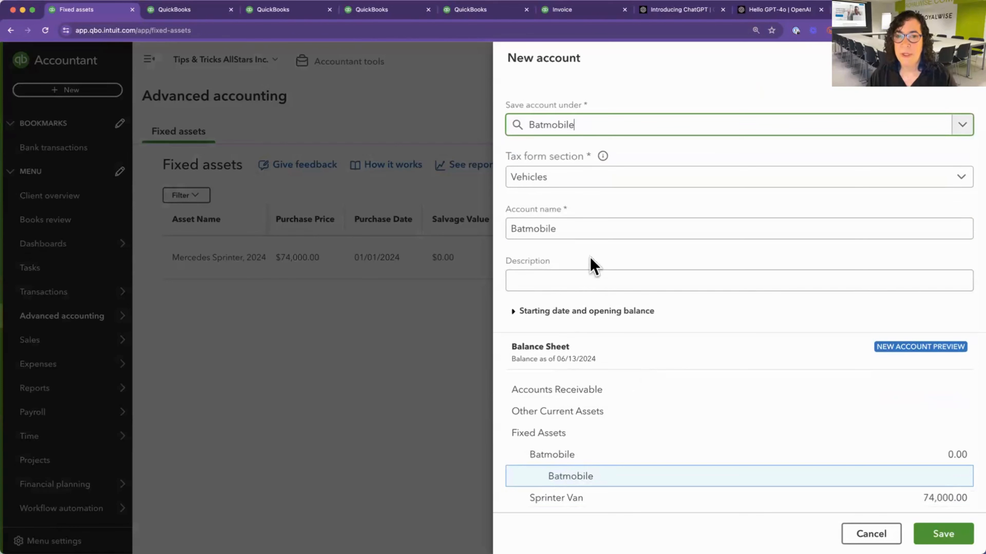
{"action": "left_click", "coordinate": [568, 231]}
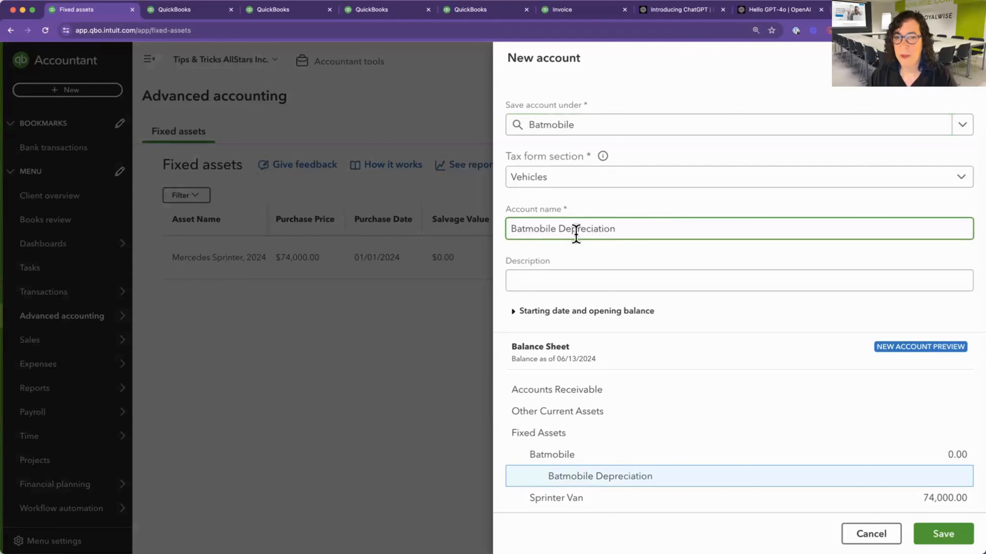
{"action": "left_click", "coordinate": [939, 536]}
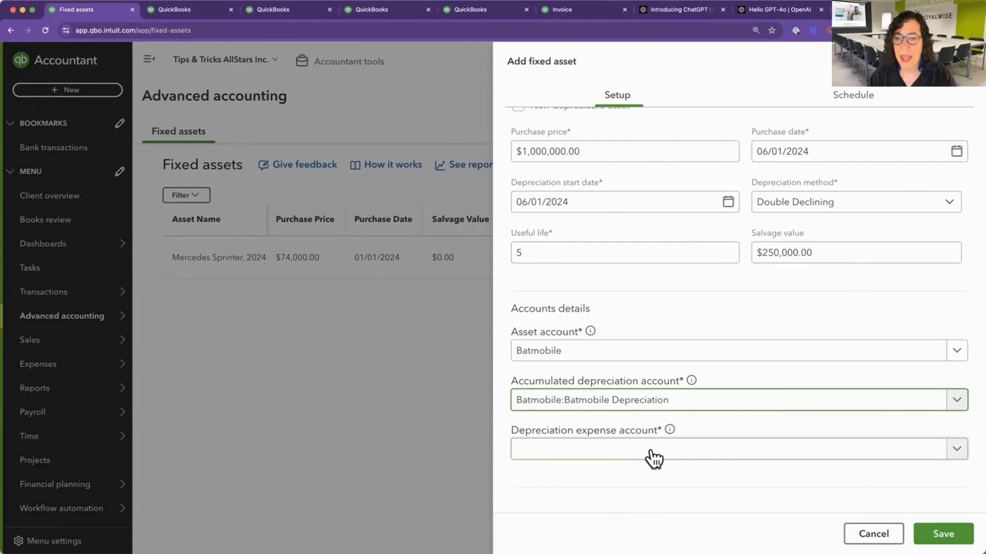
Set the depreciation expense account to the existing Depreciation account.
{"action": "left_click", "coordinate": [654, 452]}
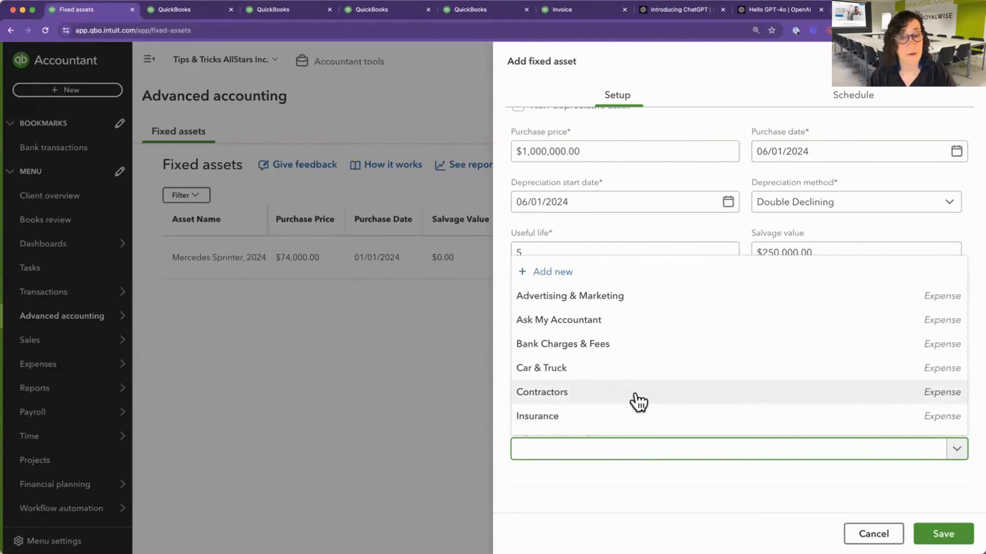
{"action": "scroll", "coordinate": [638, 402], "scroll_direction": "down", "scroll_amount": 3}
{"action": "type", "text": "de"}
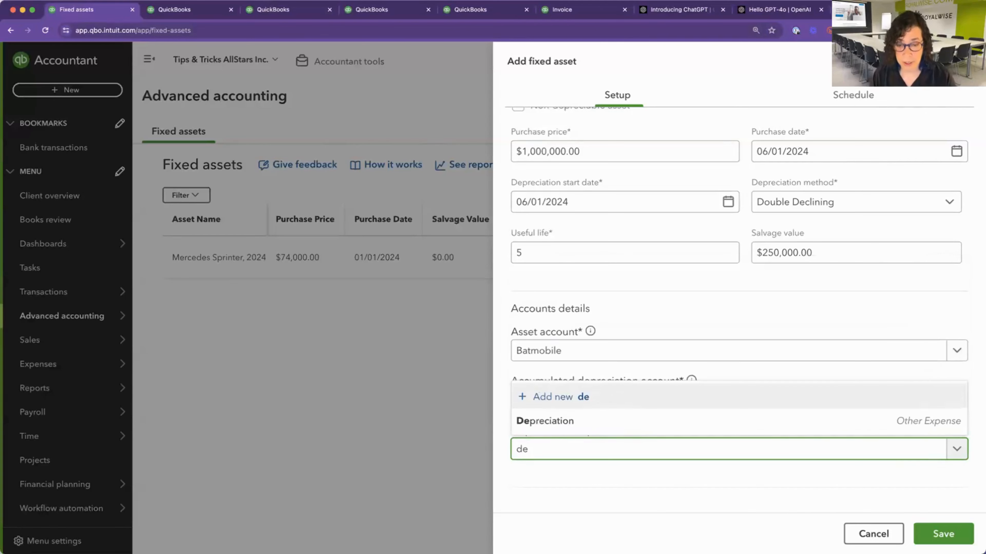
{"action": "left_click", "coordinate": [664, 427]}
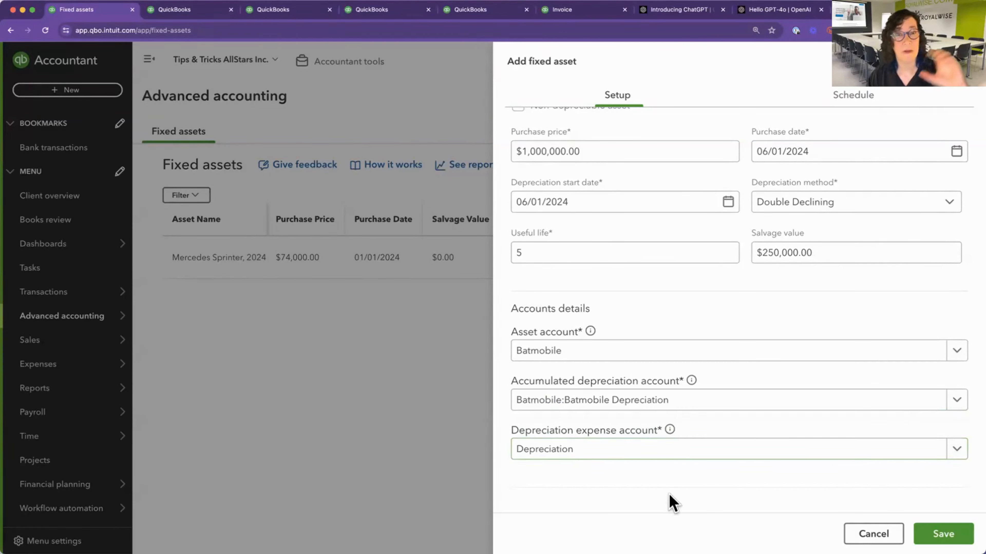
Check the Batmobile's setup entries and its schedule page, and save the new fixed asset.
{"action": "scroll", "coordinate": [673, 503], "scroll_direction": "up", "scroll_amount": 5}
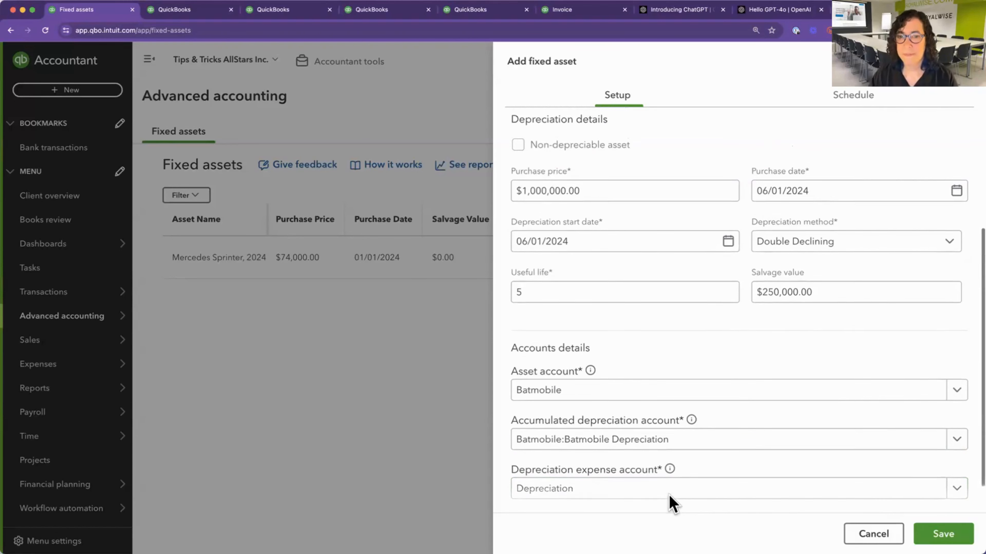
{"action": "scroll", "coordinate": [673, 504], "scroll_direction": "up", "scroll_amount": 2}
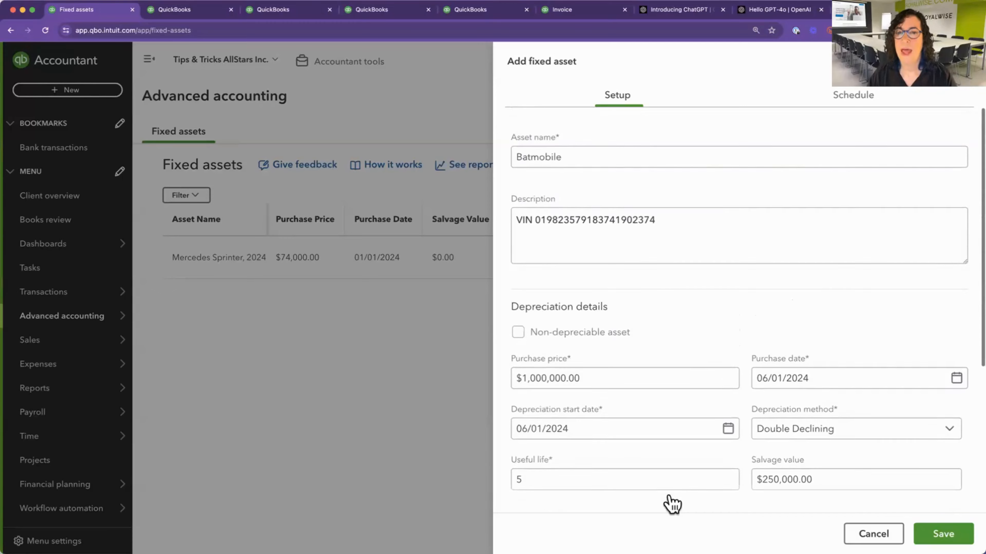
{"action": "scroll", "coordinate": [673, 504], "scroll_direction": "down", "scroll_amount": 6}
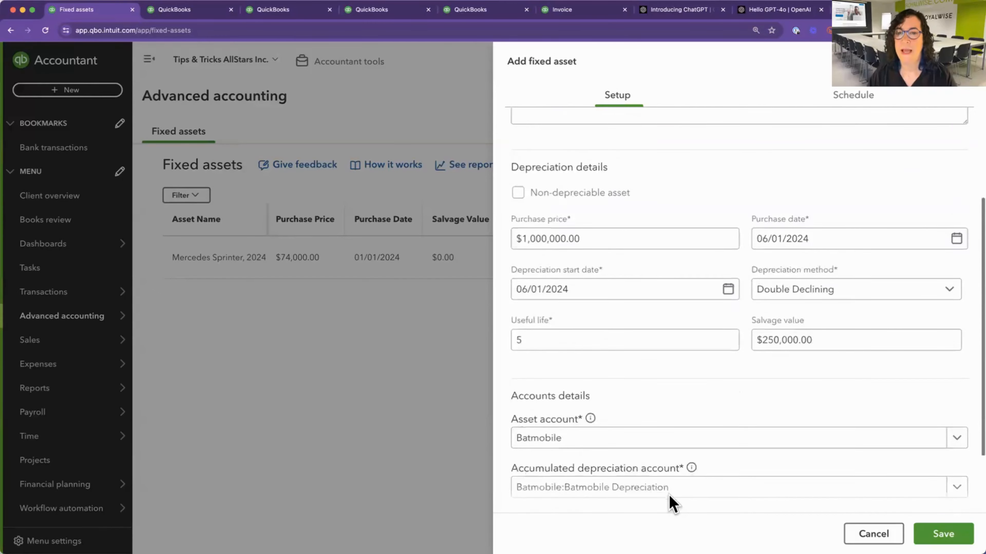
{"action": "left_click", "coordinate": [849, 102]}
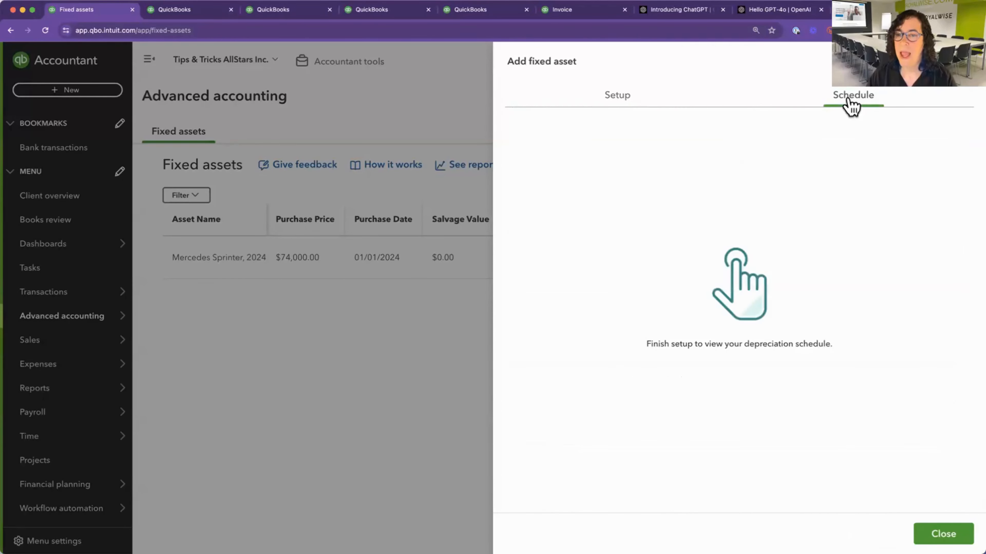
{"action": "left_click", "coordinate": [610, 102]}
{"action": "left_click", "coordinate": [943, 534]}
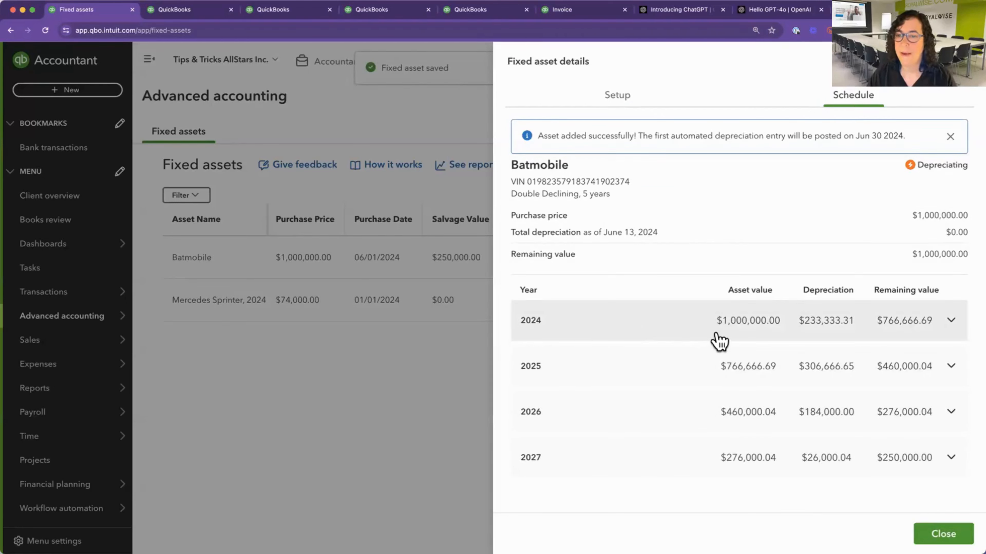
Expand the years 2025, 2026 and 2027 in the Batmobile's depreciation schedule and examine their monthly depreciation amounts.
{"action": "left_click", "coordinate": [838, 375]}
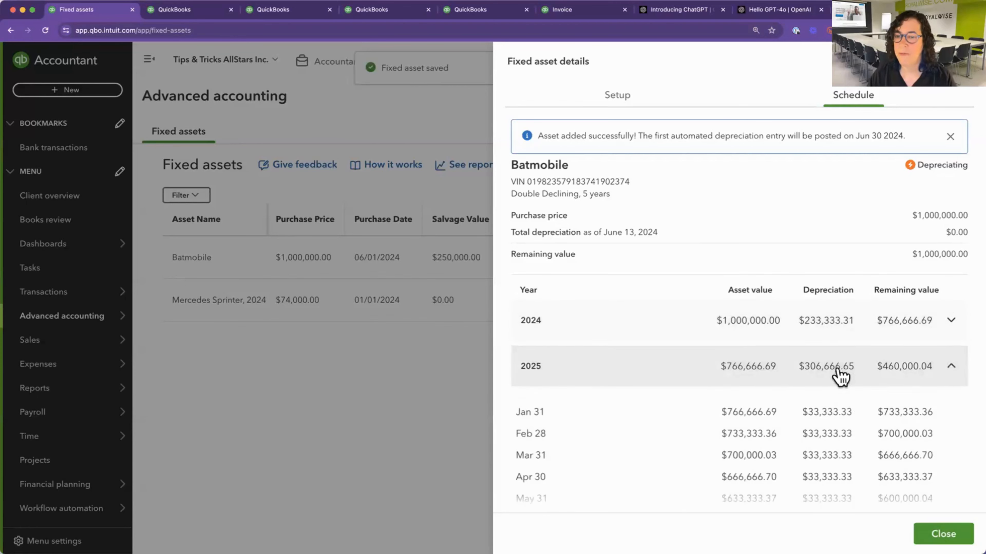
{"action": "scroll", "coordinate": [842, 400], "scroll_direction": "down", "scroll_amount": 3}
{"action": "scroll", "coordinate": [837, 426], "scroll_direction": "down", "scroll_amount": 3}
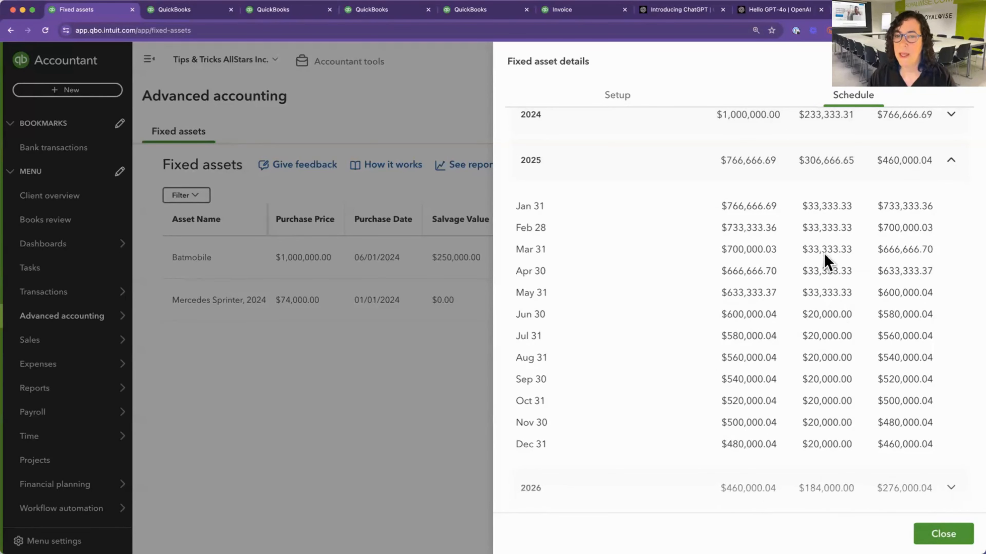
{"action": "scroll", "coordinate": [827, 352], "scroll_direction": "down", "scroll_amount": 1}
{"action": "scroll", "coordinate": [827, 369], "scroll_direction": "down", "scroll_amount": 2}
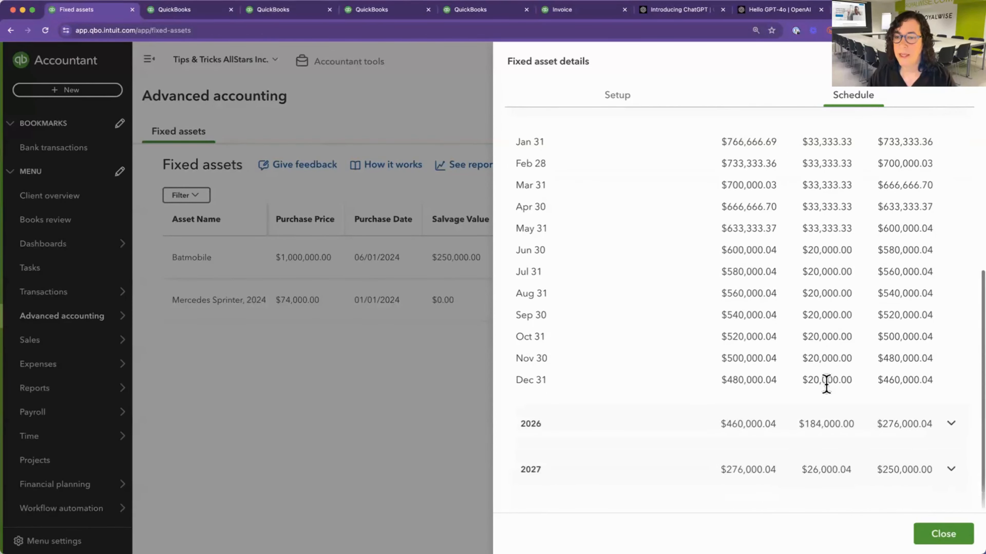
{"action": "left_click", "coordinate": [822, 433]}
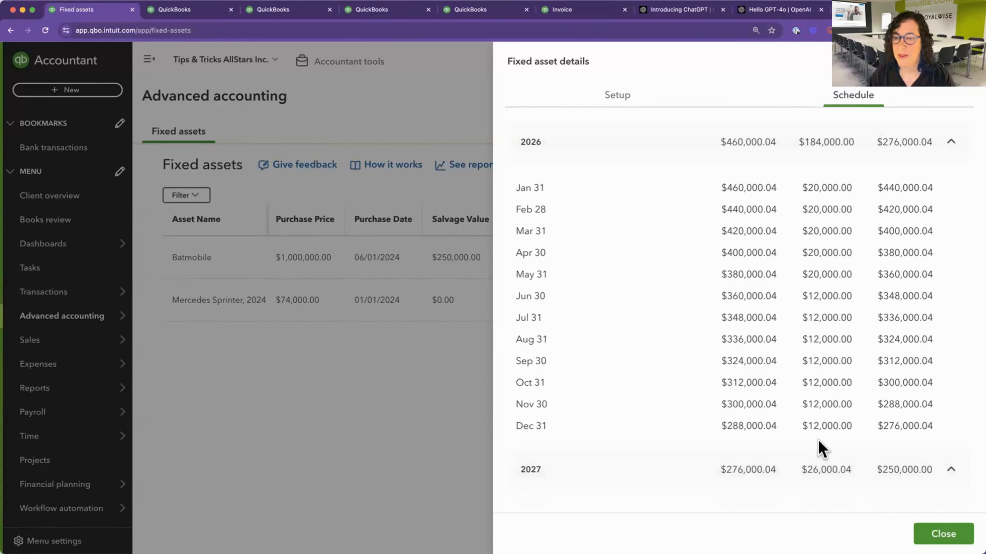
{"action": "left_click", "coordinate": [818, 450]}
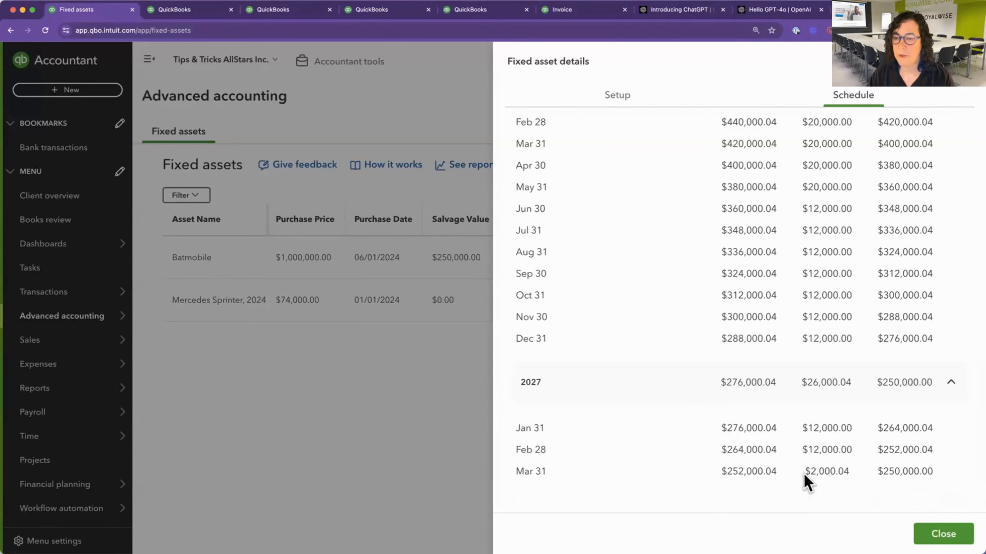
{"action": "scroll", "coordinate": [762, 406], "scroll_direction": "up", "scroll_amount": 15}
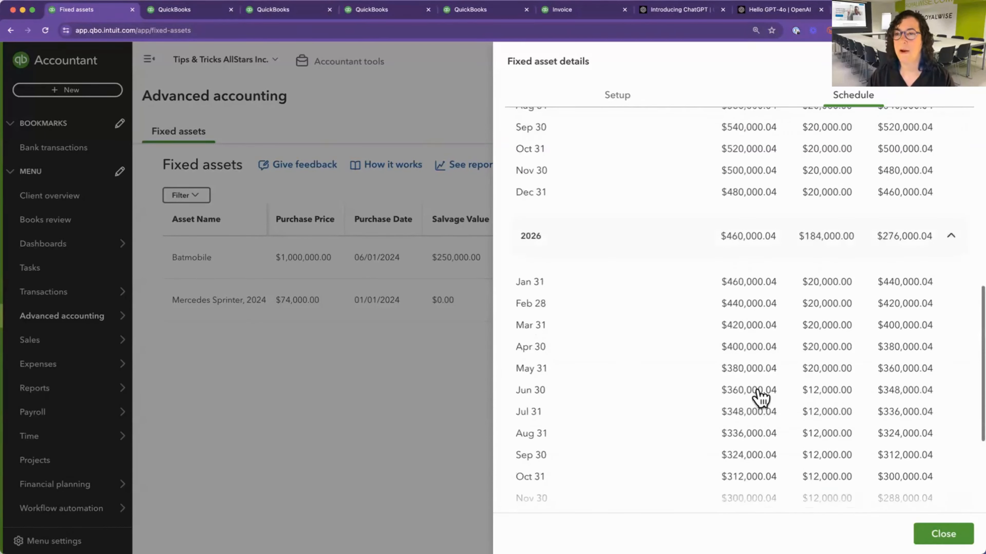
{"action": "scroll", "coordinate": [761, 398], "scroll_direction": "up", "scroll_amount": 3}
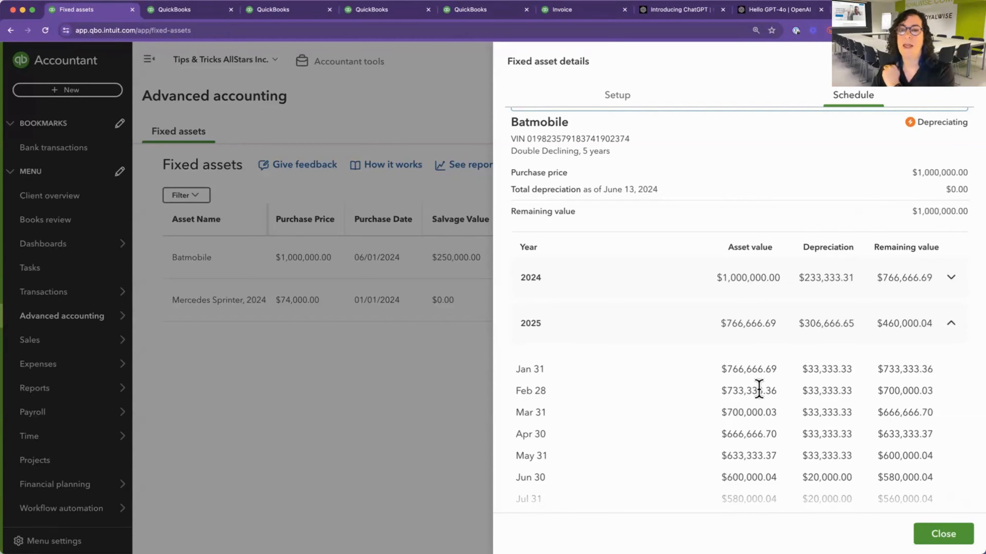
Expand the year 2024, compare its monthly depreciation with the following years, and close the fixed asset details.
{"action": "left_click", "coordinate": [953, 281]}
{"action": "scroll", "coordinate": [854, 402], "scroll_direction": "down", "scroll_amount": 3}
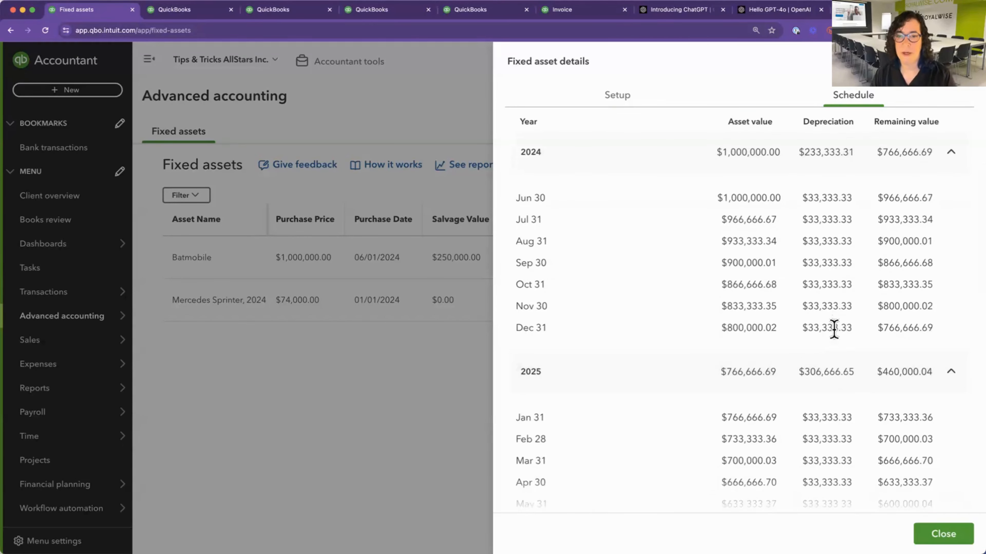
{"action": "scroll", "coordinate": [832, 434], "scroll_direction": "down", "scroll_amount": 2}
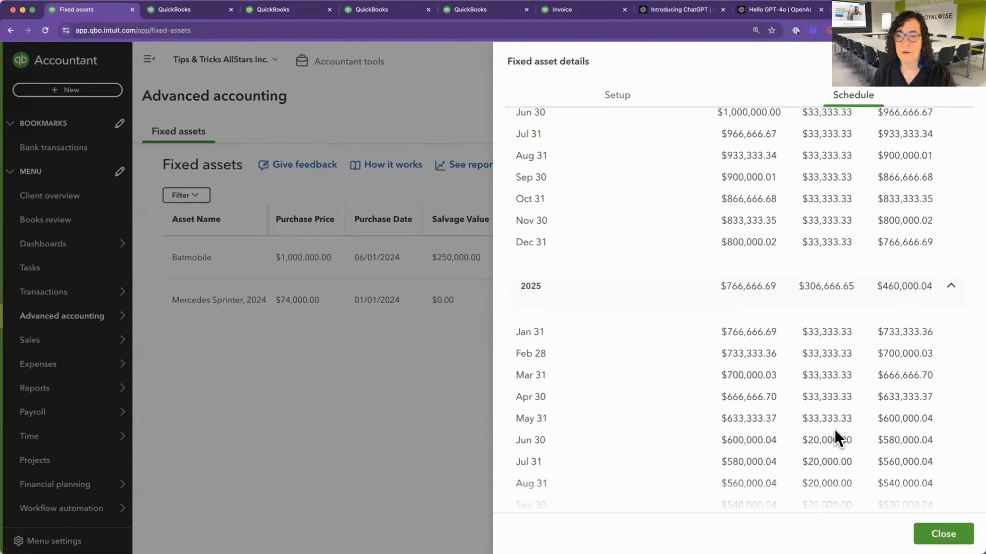
{"action": "scroll", "coordinate": [837, 443], "scroll_direction": "down", "scroll_amount": 5}
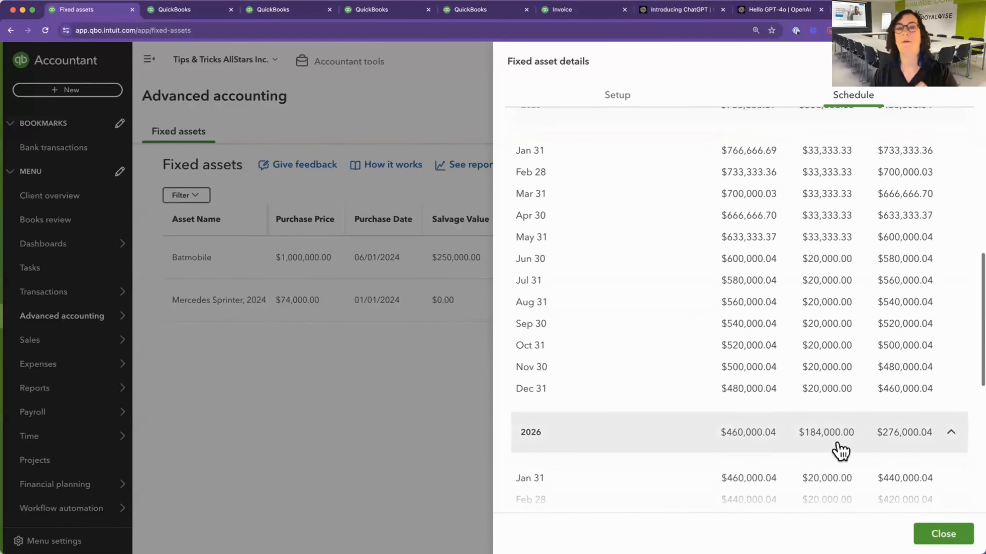
{"action": "scroll", "coordinate": [803, 414], "scroll_direction": "up", "scroll_amount": 1}
{"action": "scroll", "coordinate": [802, 414], "scroll_direction": "up", "scroll_amount": 3}
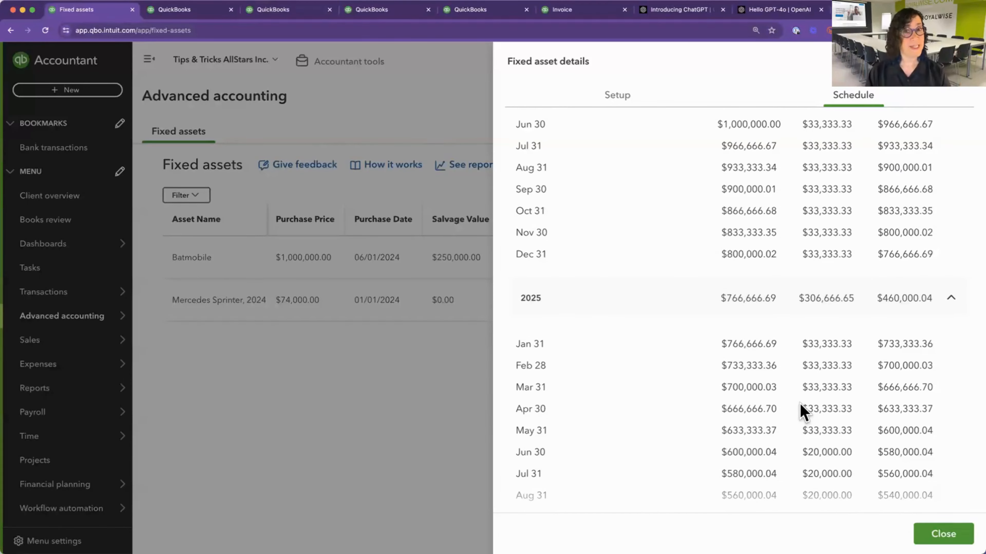
{"action": "left_click", "coordinate": [939, 535]}
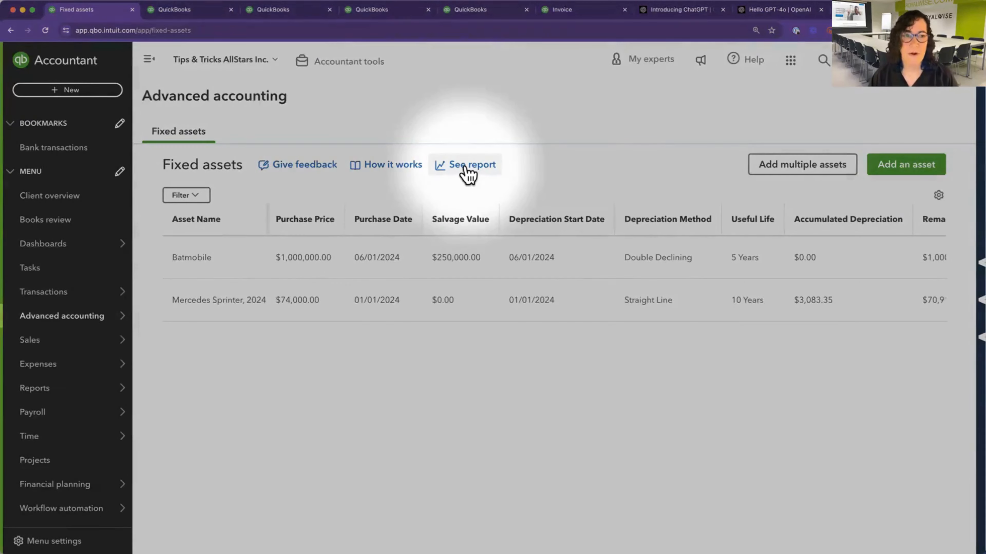
Open the Fixed Asset Depreciation Detail report and set its report period to All Dates.
{"action": "left_click", "coordinate": [468, 171]}
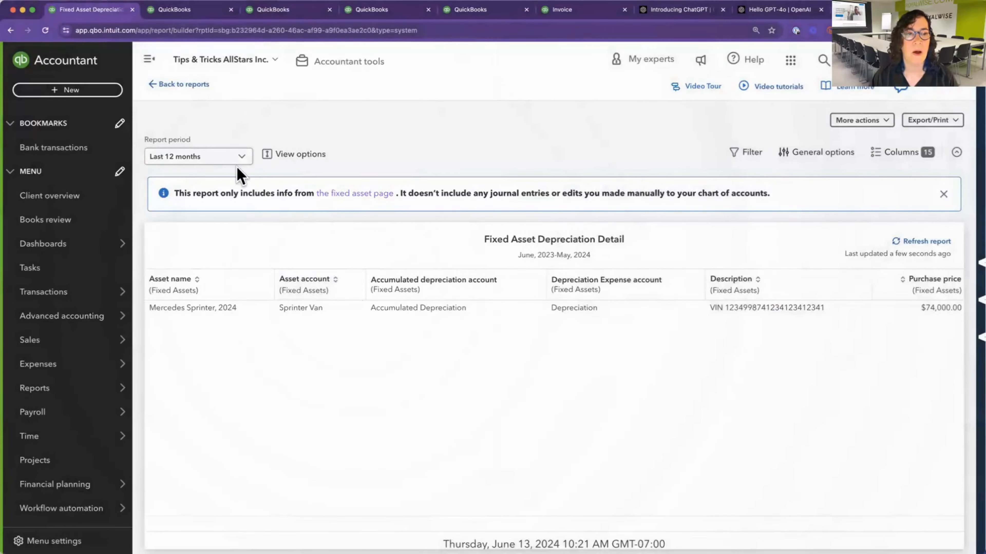
{"action": "left_click", "coordinate": [240, 159]}
{"action": "scroll", "coordinate": [198, 293], "scroll_direction": "down", "scroll_amount": 1}
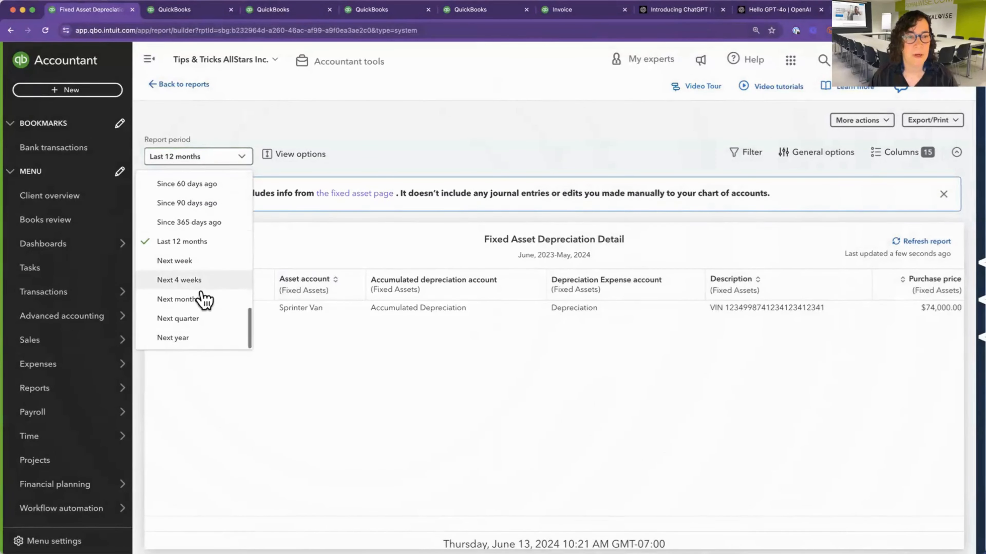
{"action": "scroll", "coordinate": [204, 299], "scroll_direction": "up", "scroll_amount": 10}
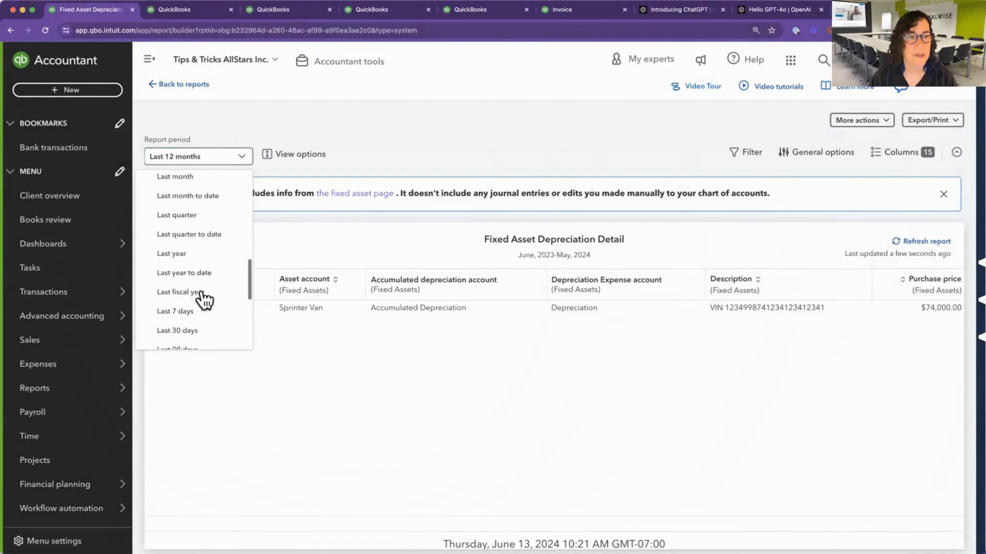
{"action": "scroll", "coordinate": [205, 273], "scroll_direction": "up", "scroll_amount": 5}
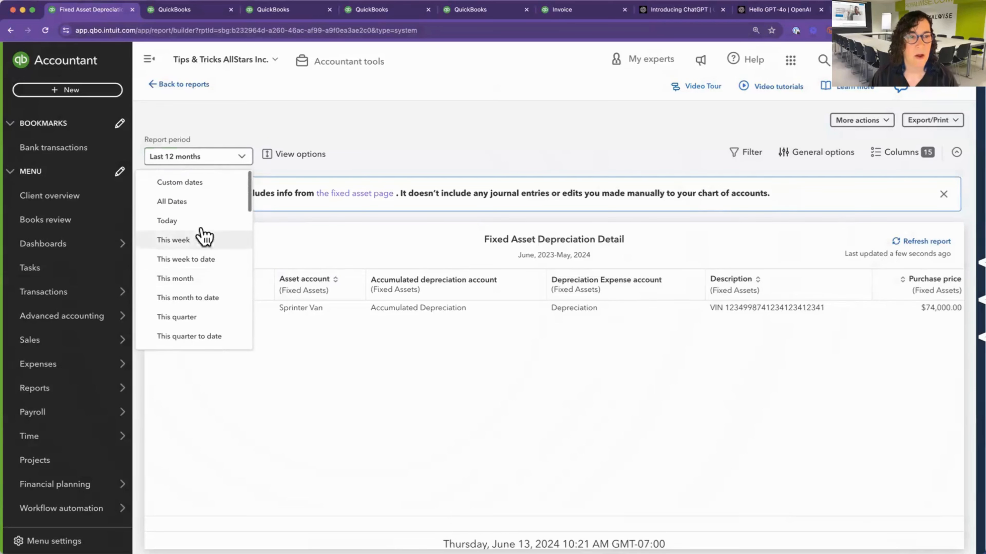
{"action": "left_click", "coordinate": [198, 208]}
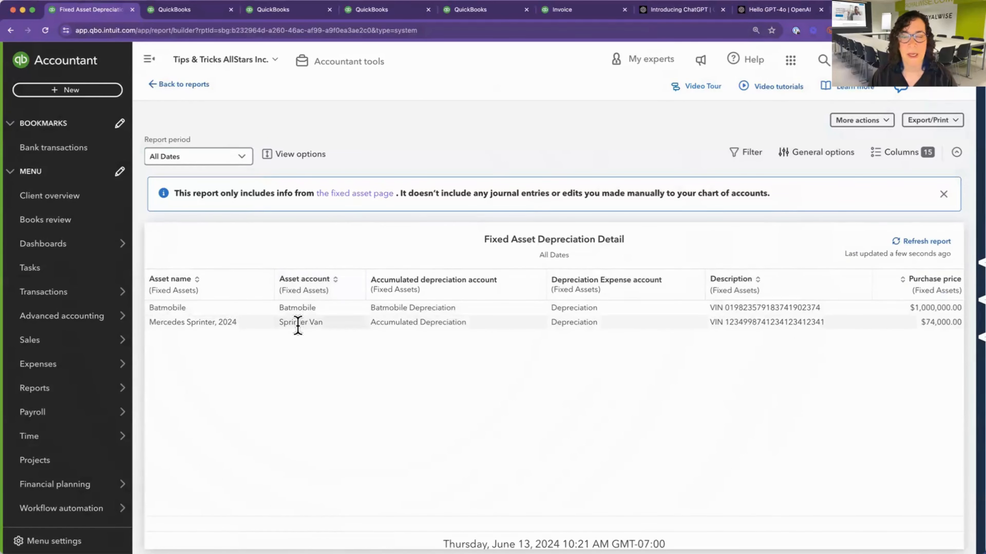
Examine the report's columns for both assets, from the purchase details through accumulated depreciation, net book value and salvage value.
{"action": "scroll", "coordinate": [470, 321], "scroll_direction": "right", "scroll_amount": 8}
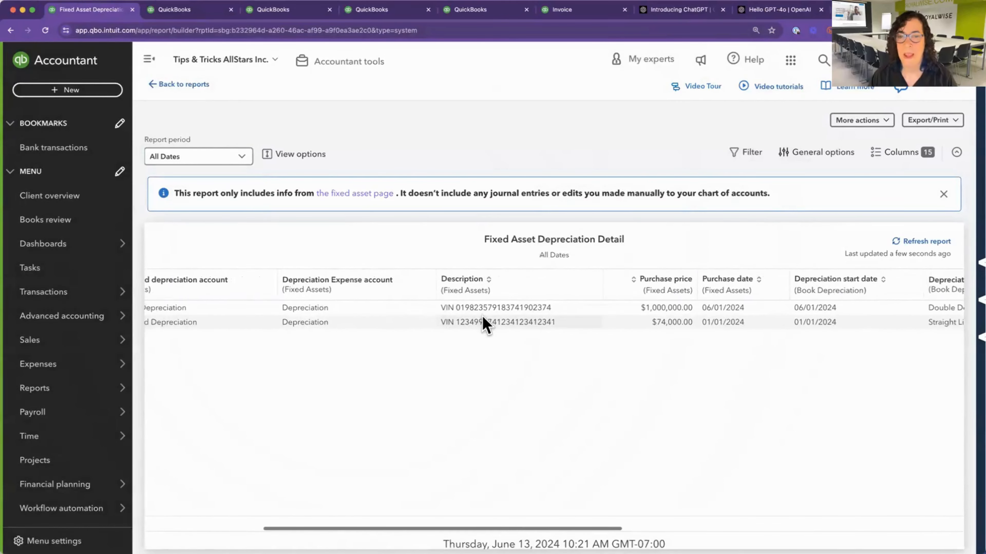
{"action": "scroll", "coordinate": [828, 308], "scroll_direction": "right", "scroll_amount": 3}
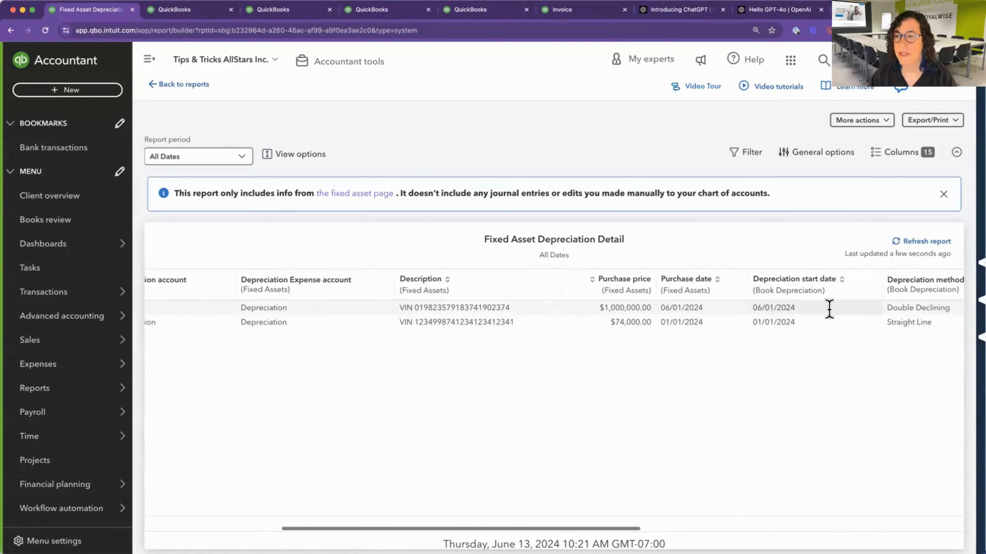
{"action": "scroll", "coordinate": [828, 309], "scroll_direction": "right", "scroll_amount": 10}
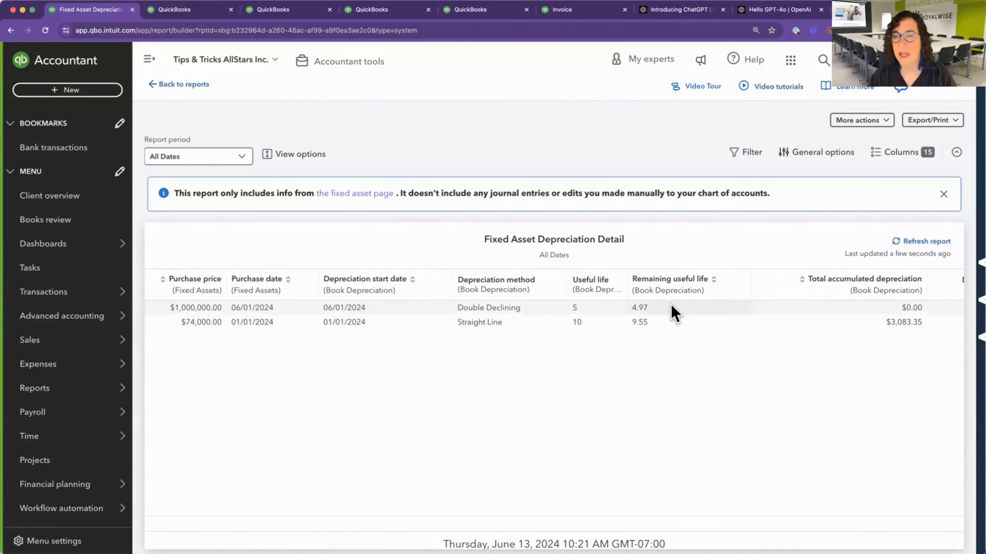
{"action": "scroll", "coordinate": [873, 314], "scroll_direction": "right", "scroll_amount": 8}
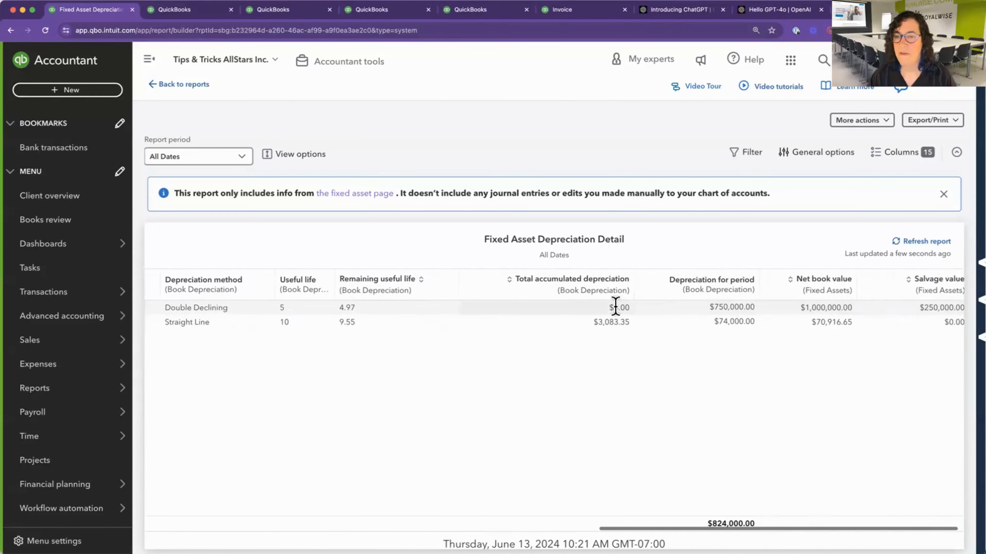
{"action": "scroll", "coordinate": [685, 322], "scroll_direction": "right", "scroll_amount": 1}
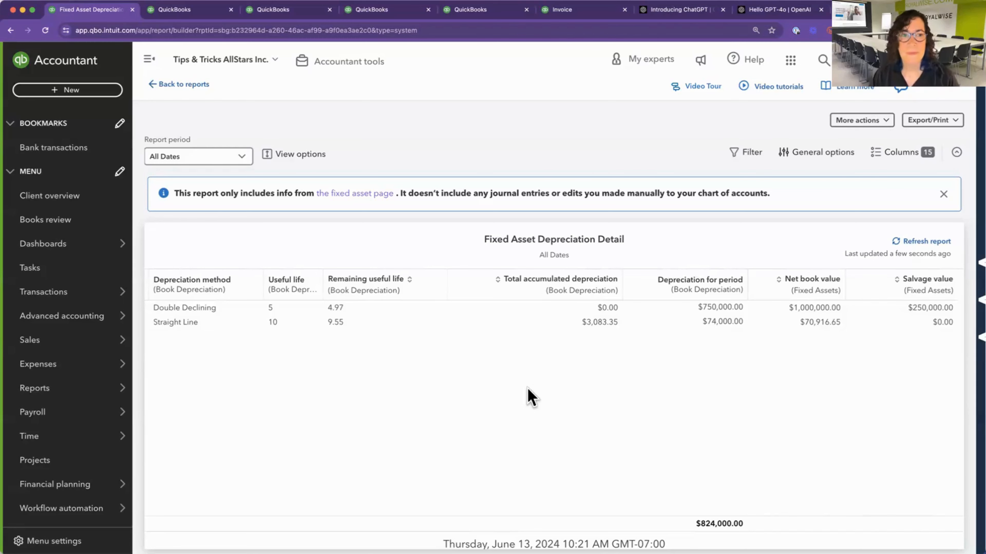
Switch to the slide presentation and advance to the slide about the QuickBooks Online book.
{"action": "key", "text": "super+Tab"}
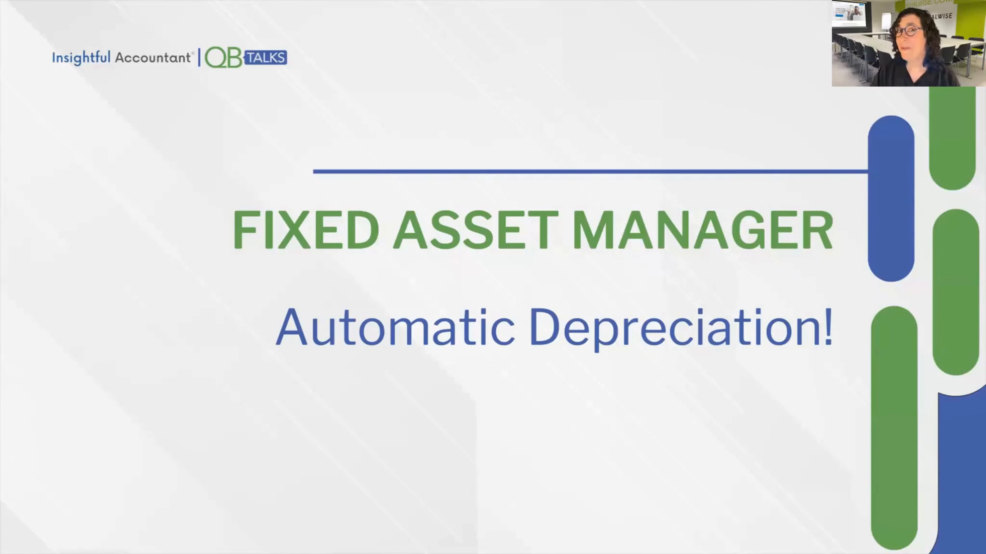
{"action": "key", "text": "Right"}
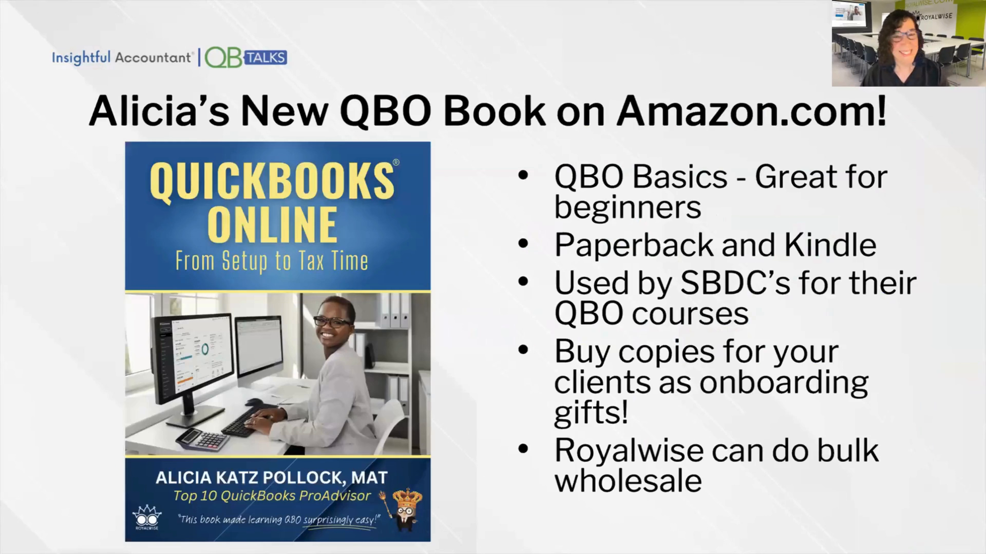